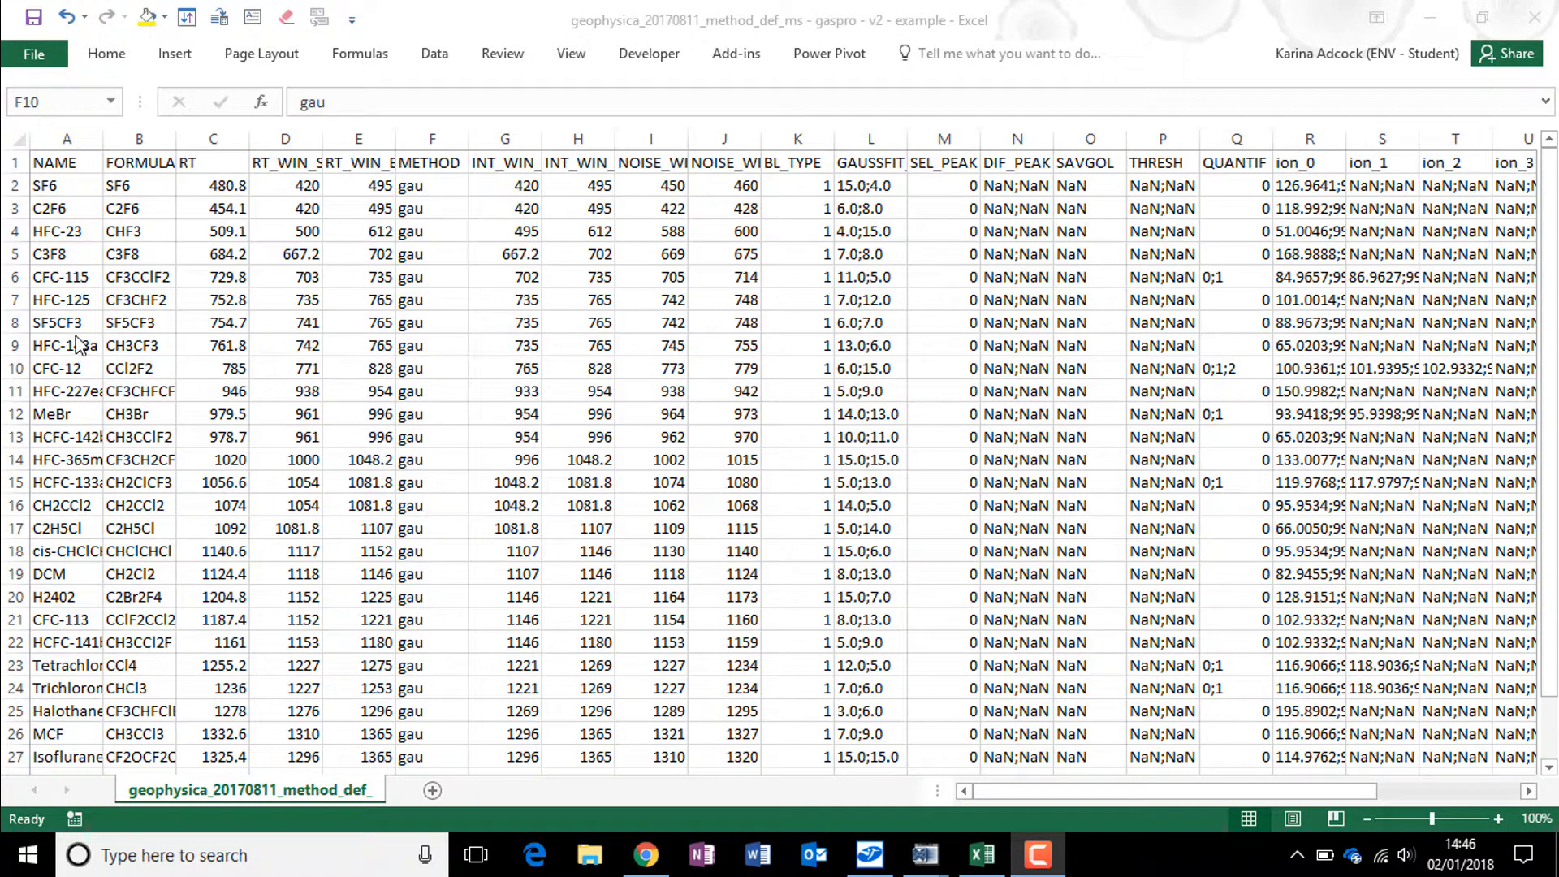
# Switch to MassLynx and open the chromatogram of sample 20170816_002 in a maximized window
pyautogui.click(869, 854)
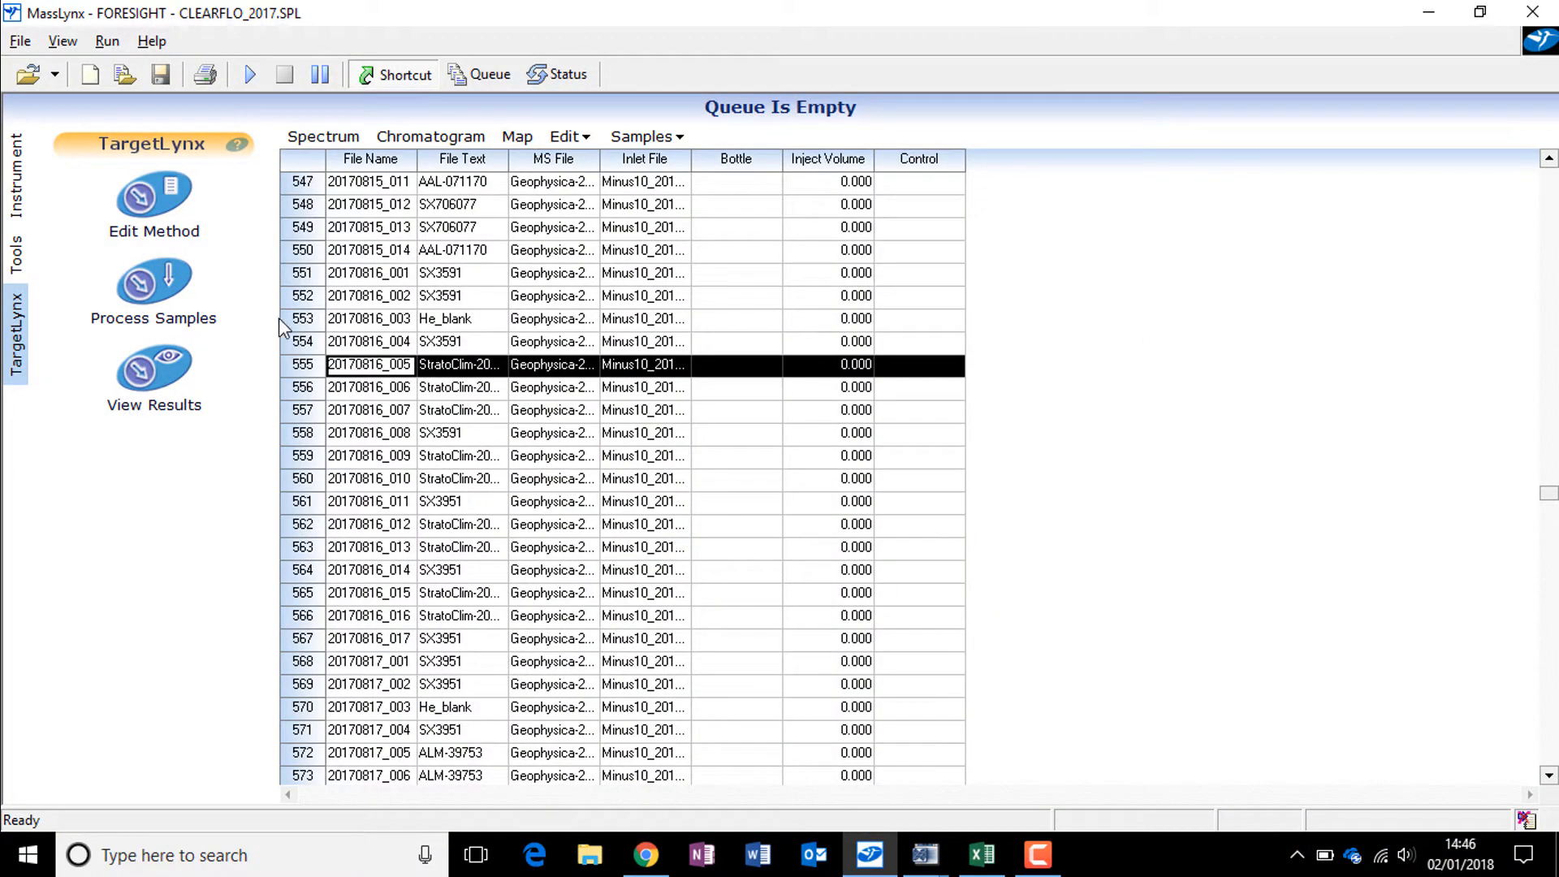
pyautogui.click(299, 299)
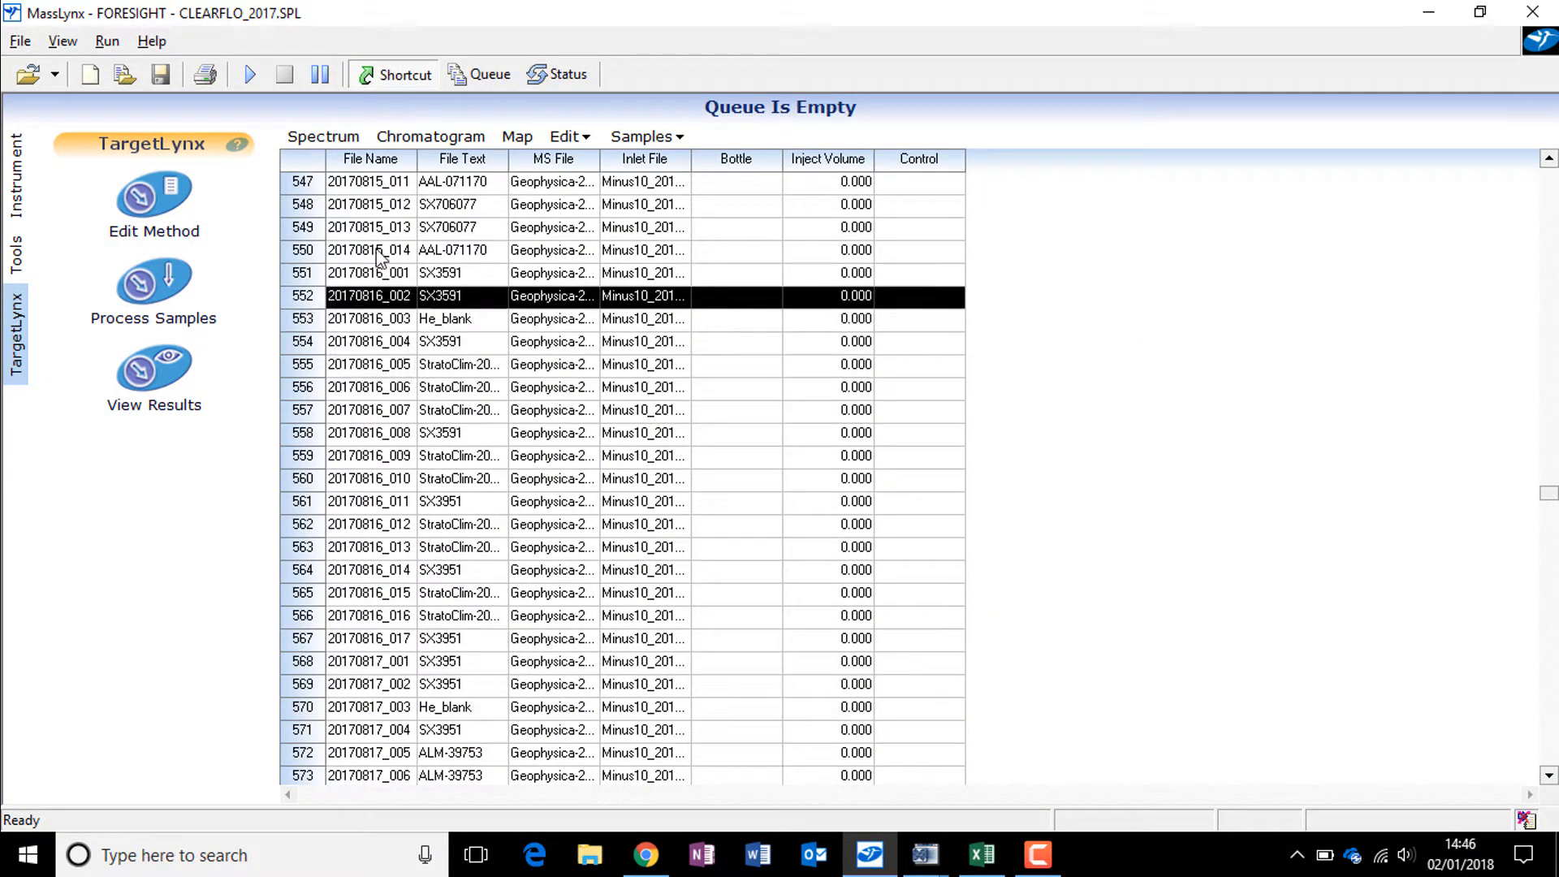
pyautogui.click(431, 137)
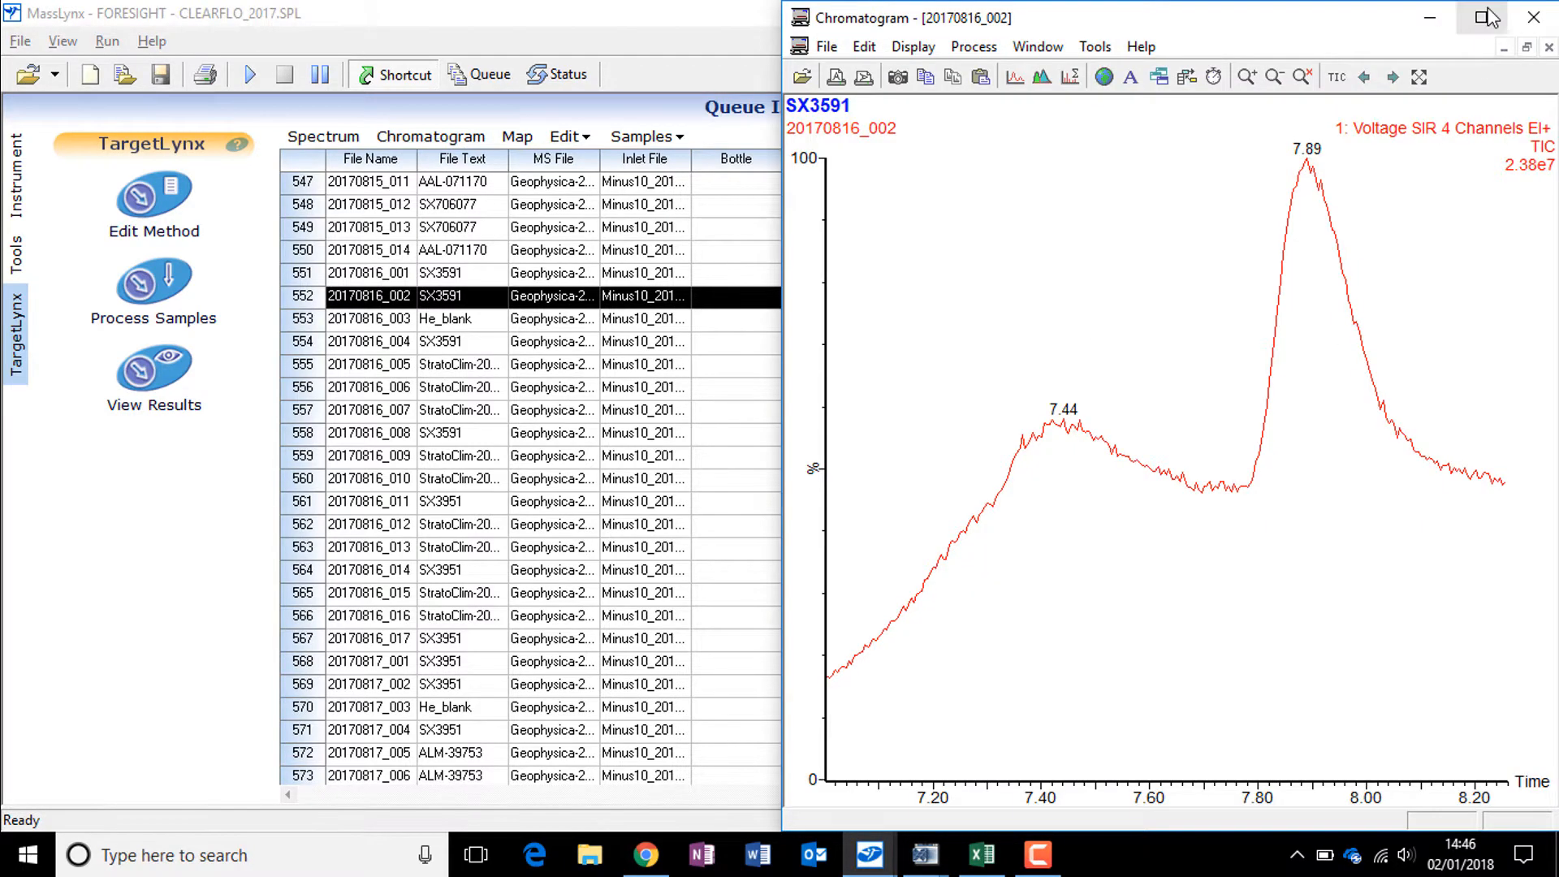
pyautogui.click(1483, 17)
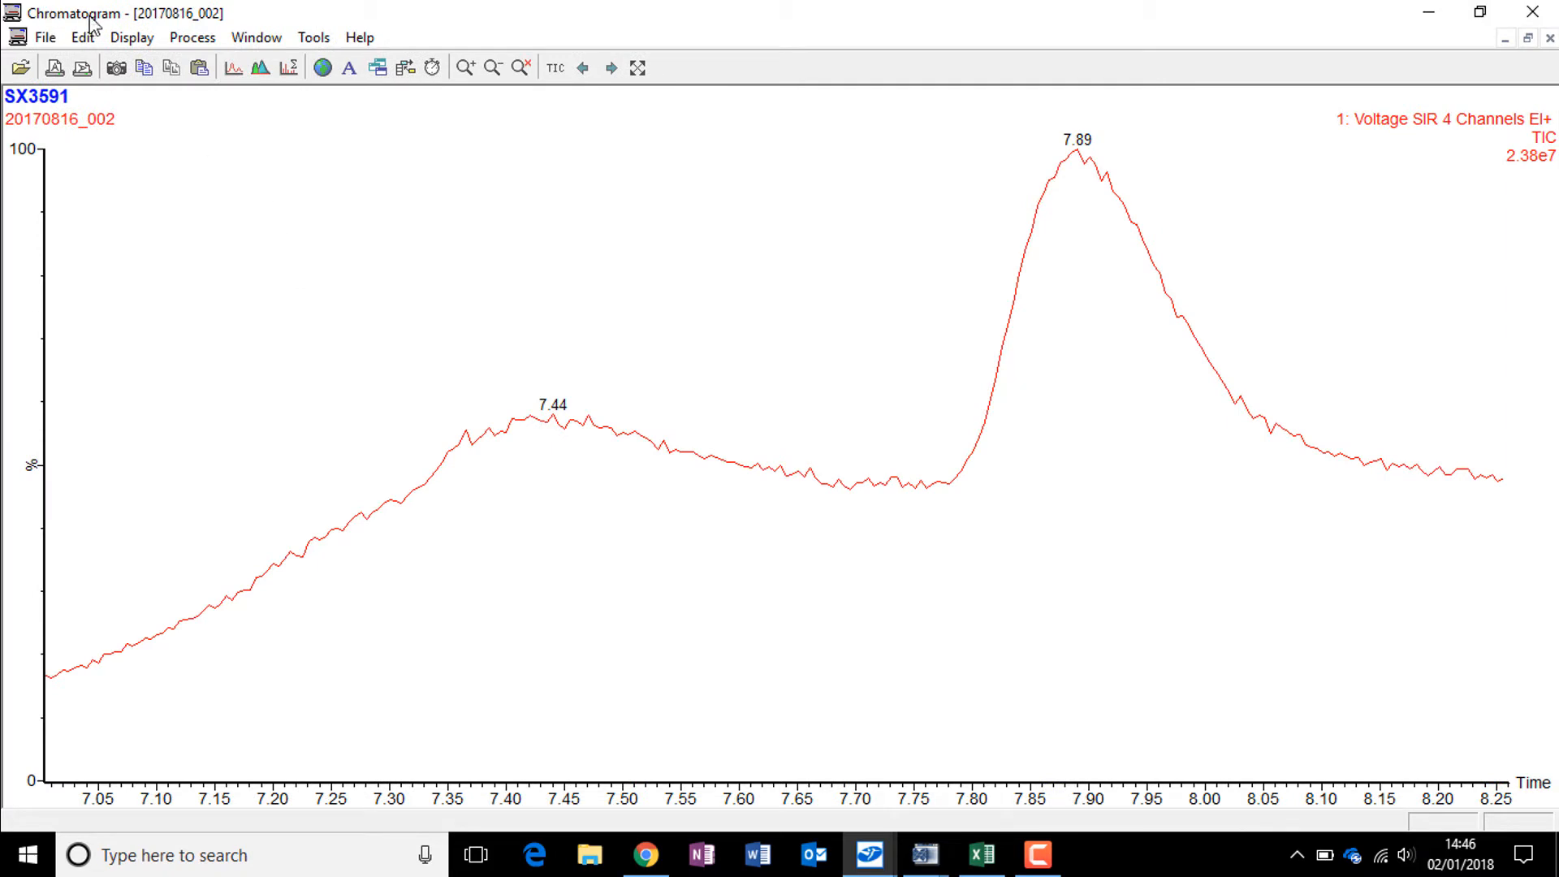
# Open the mass chromatogram selection for this sample and choose function 1, Voltage SIR 4 Channels EI+
pyautogui.click(120, 38)
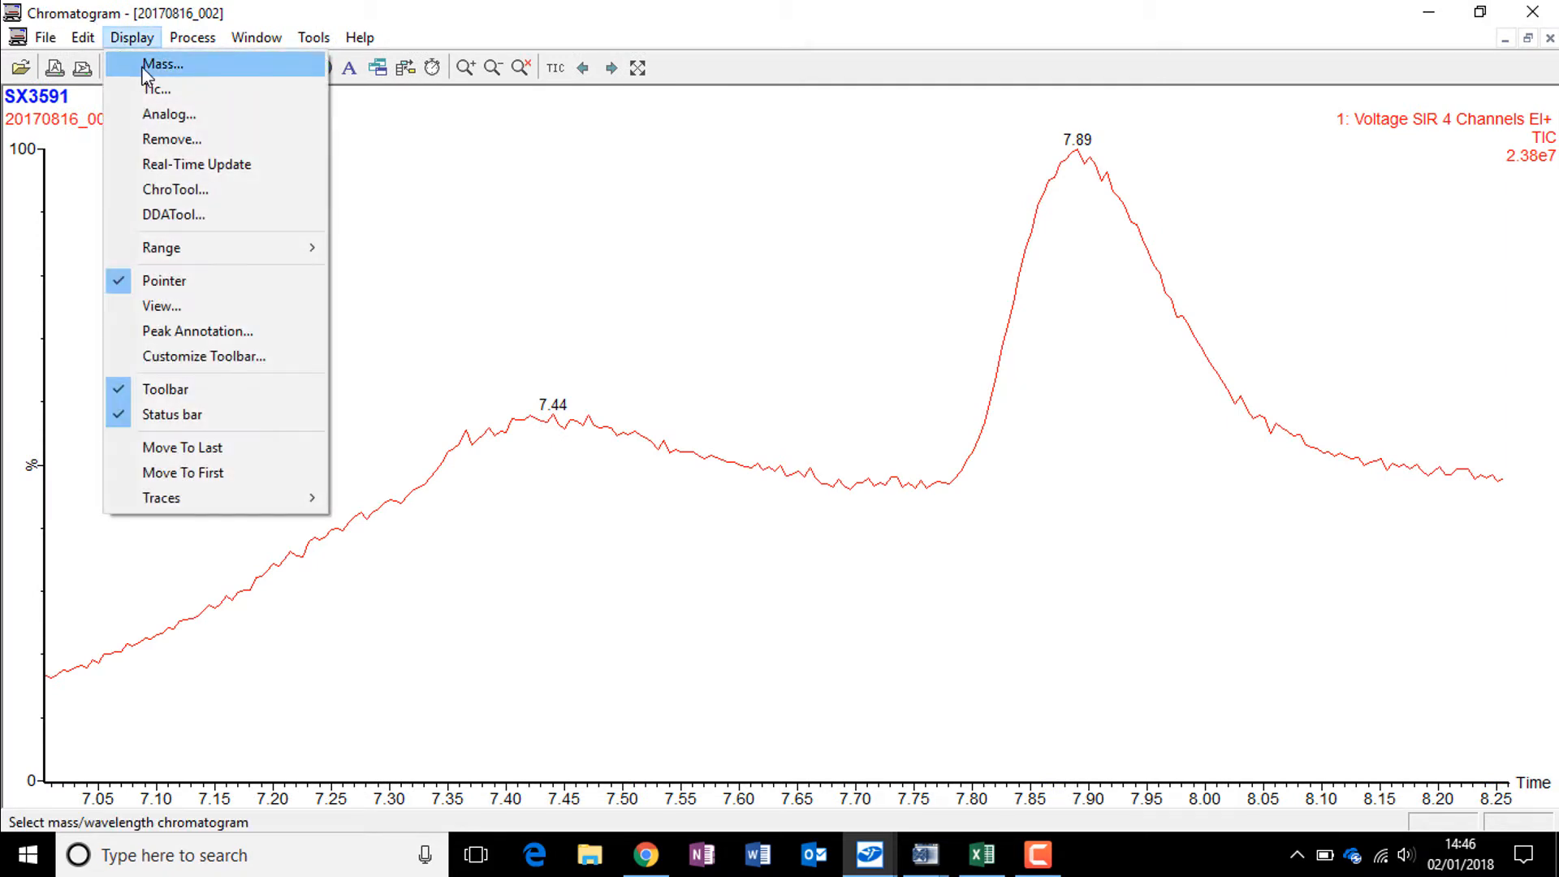
pyautogui.click(148, 68)
pyautogui.click(350, 242)
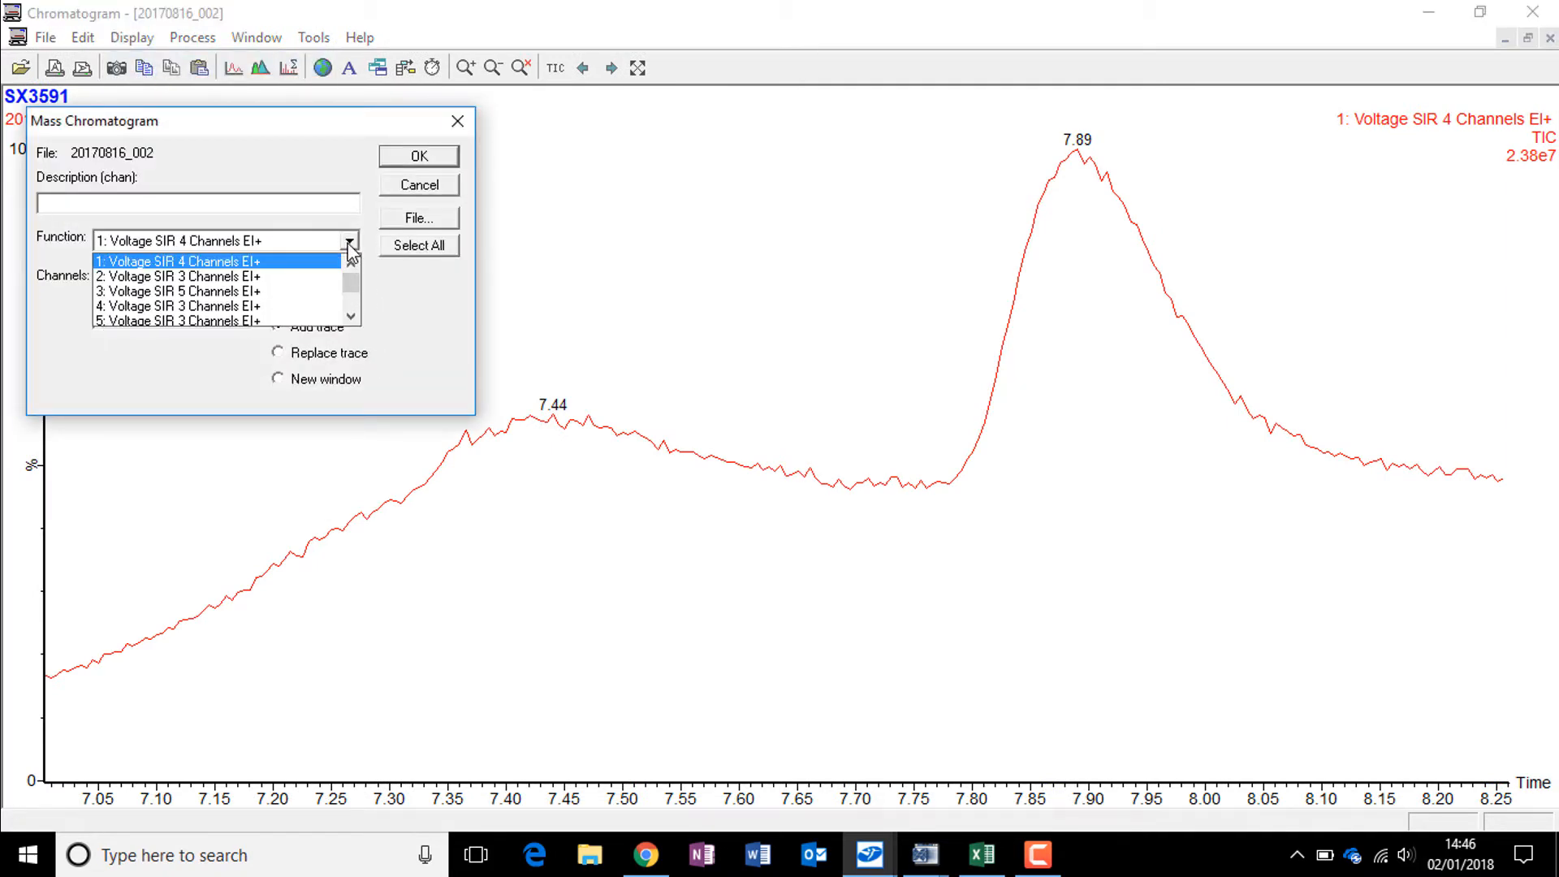
pyautogui.moveTo(349, 286)
pyautogui.mouseDown()
pyautogui.moveTo(351, 309)
pyautogui.moveTo(351, 263)
pyautogui.mouseUp()
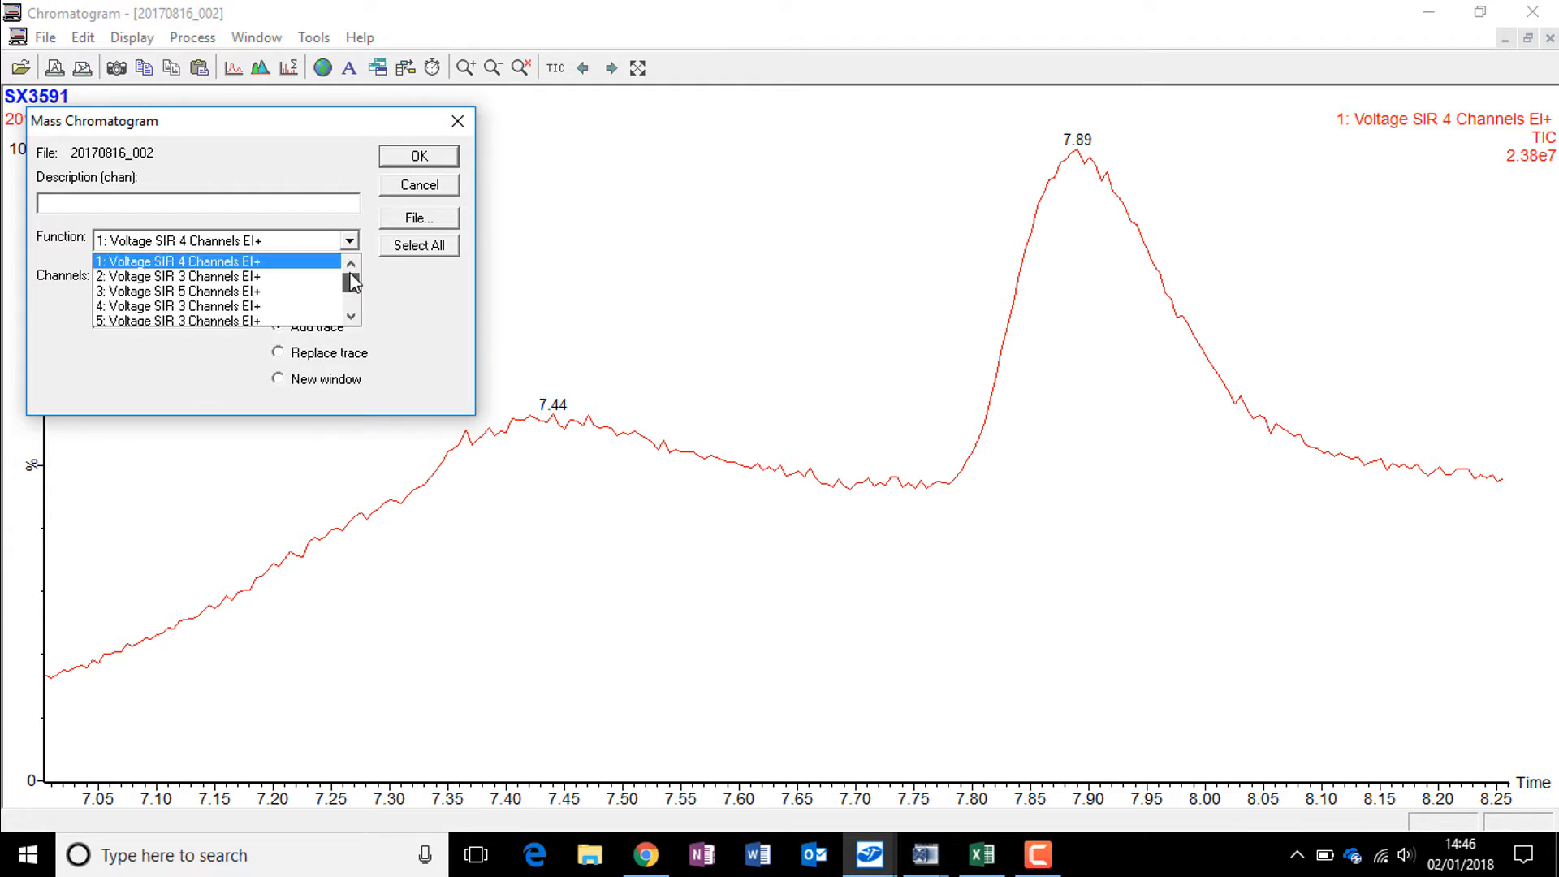
pyautogui.click(302, 263)
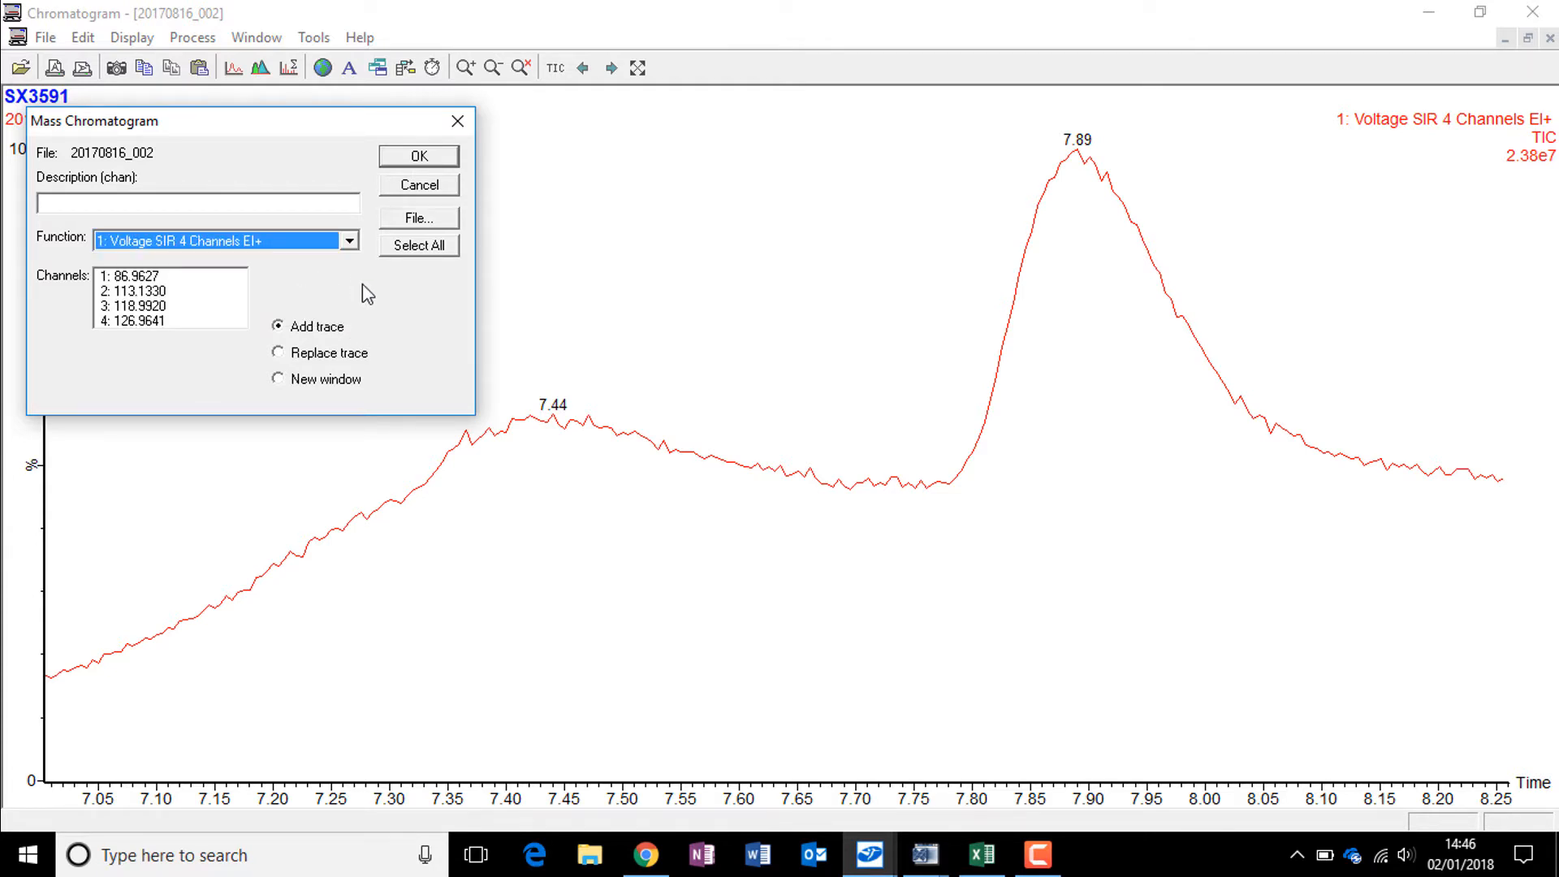
# Browse the channels of functions 1 to 7 and return to function 1, Voltage SIR 4 Channels EI+
pyautogui.press('Down')
pyautogui.press('Down')
pyautogui.press('Down')
pyautogui.press('Down')
pyautogui.press('Down')
pyautogui.press('Down')
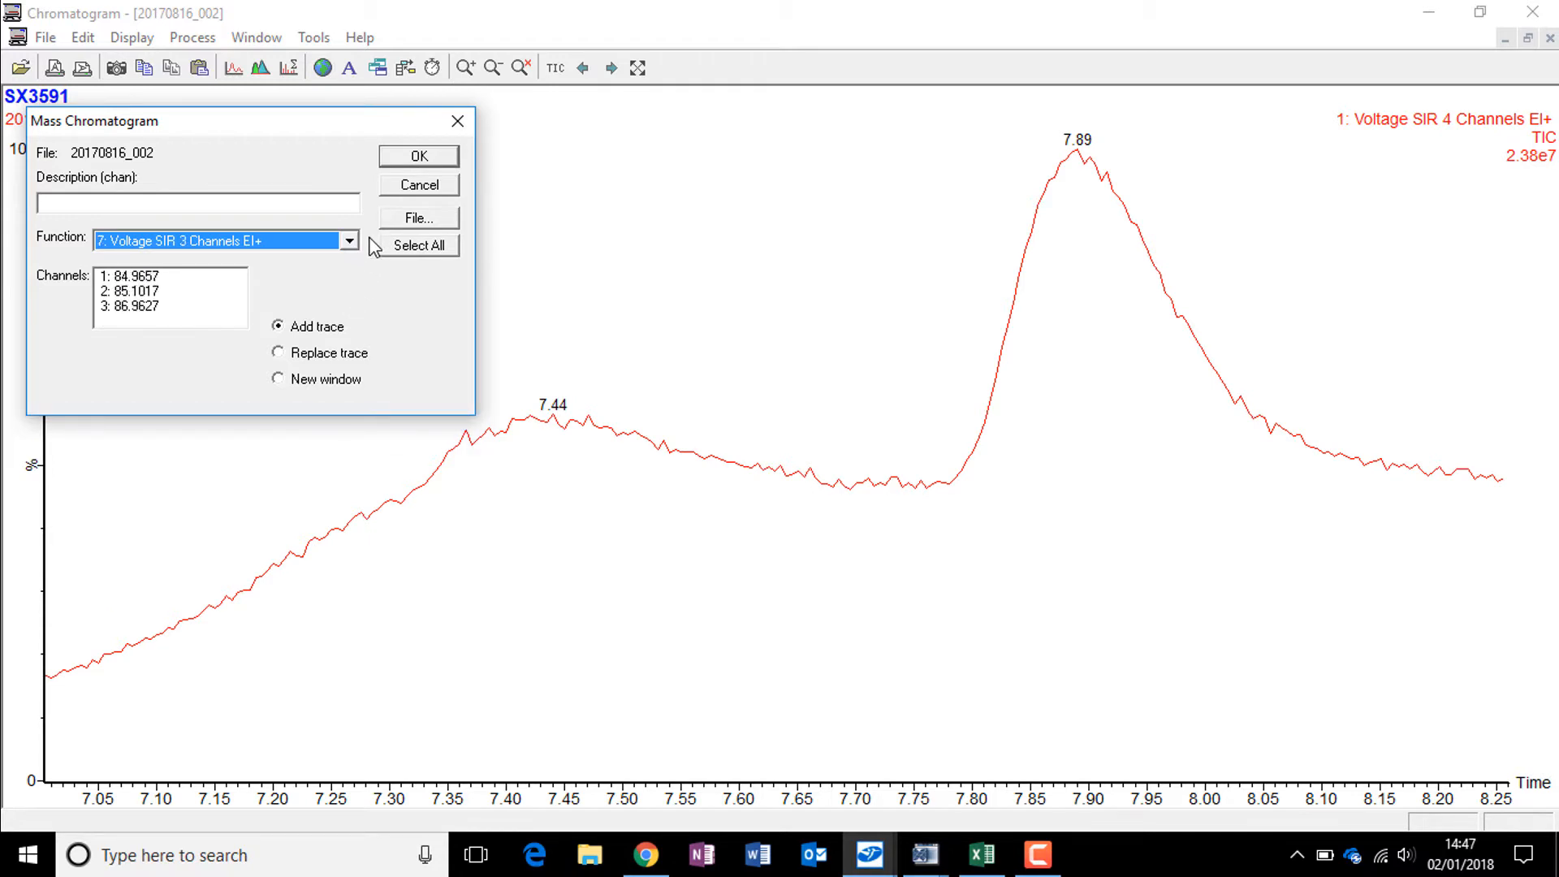
pyautogui.click(349, 240)
pyautogui.click(351, 263)
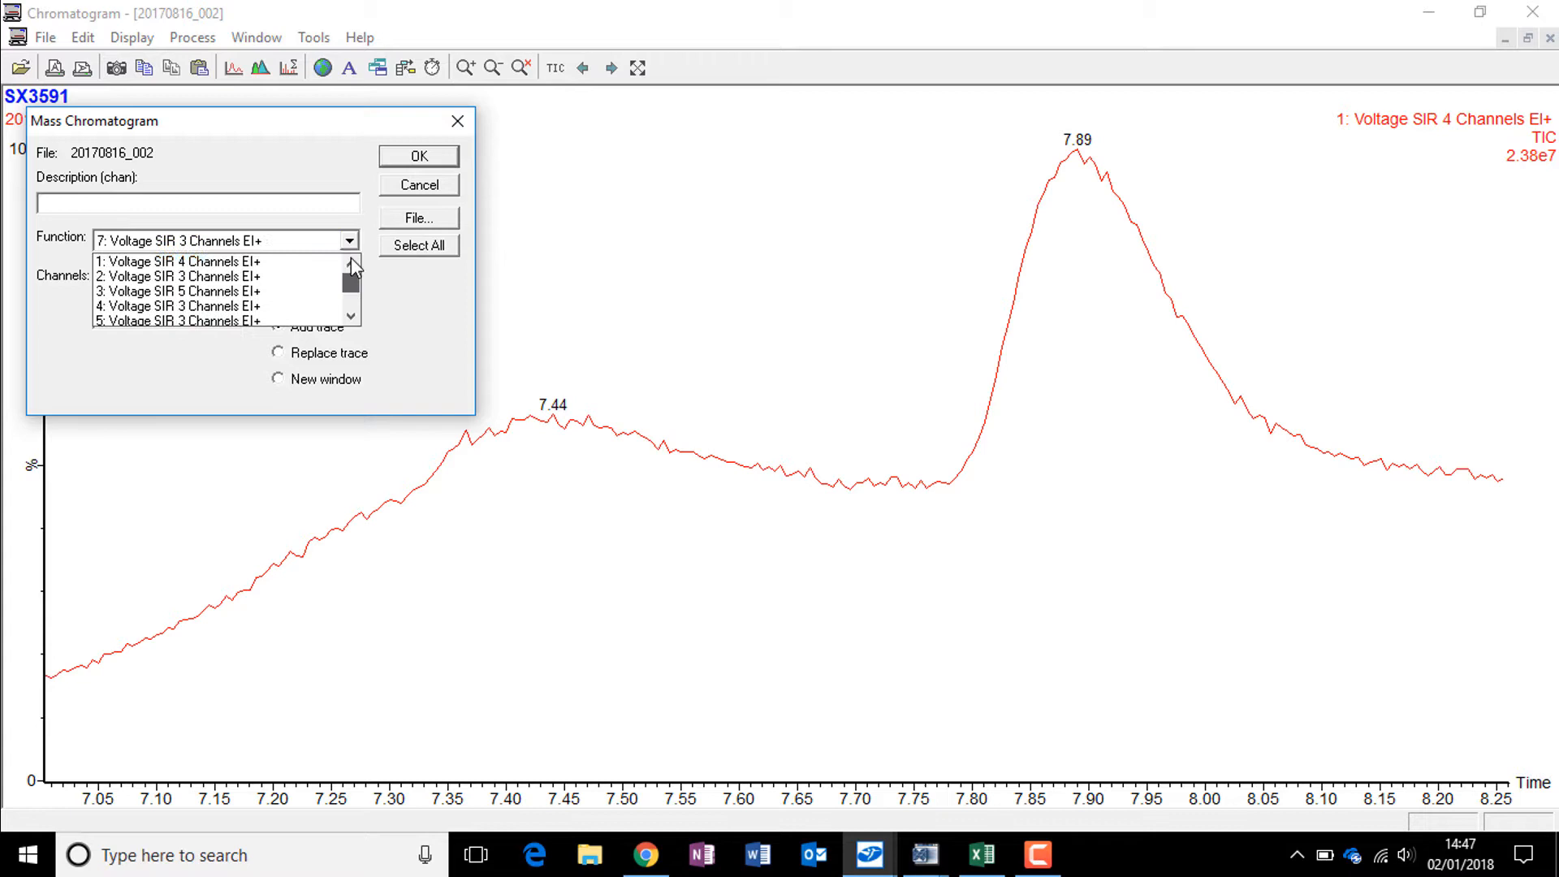
pyautogui.click(299, 265)
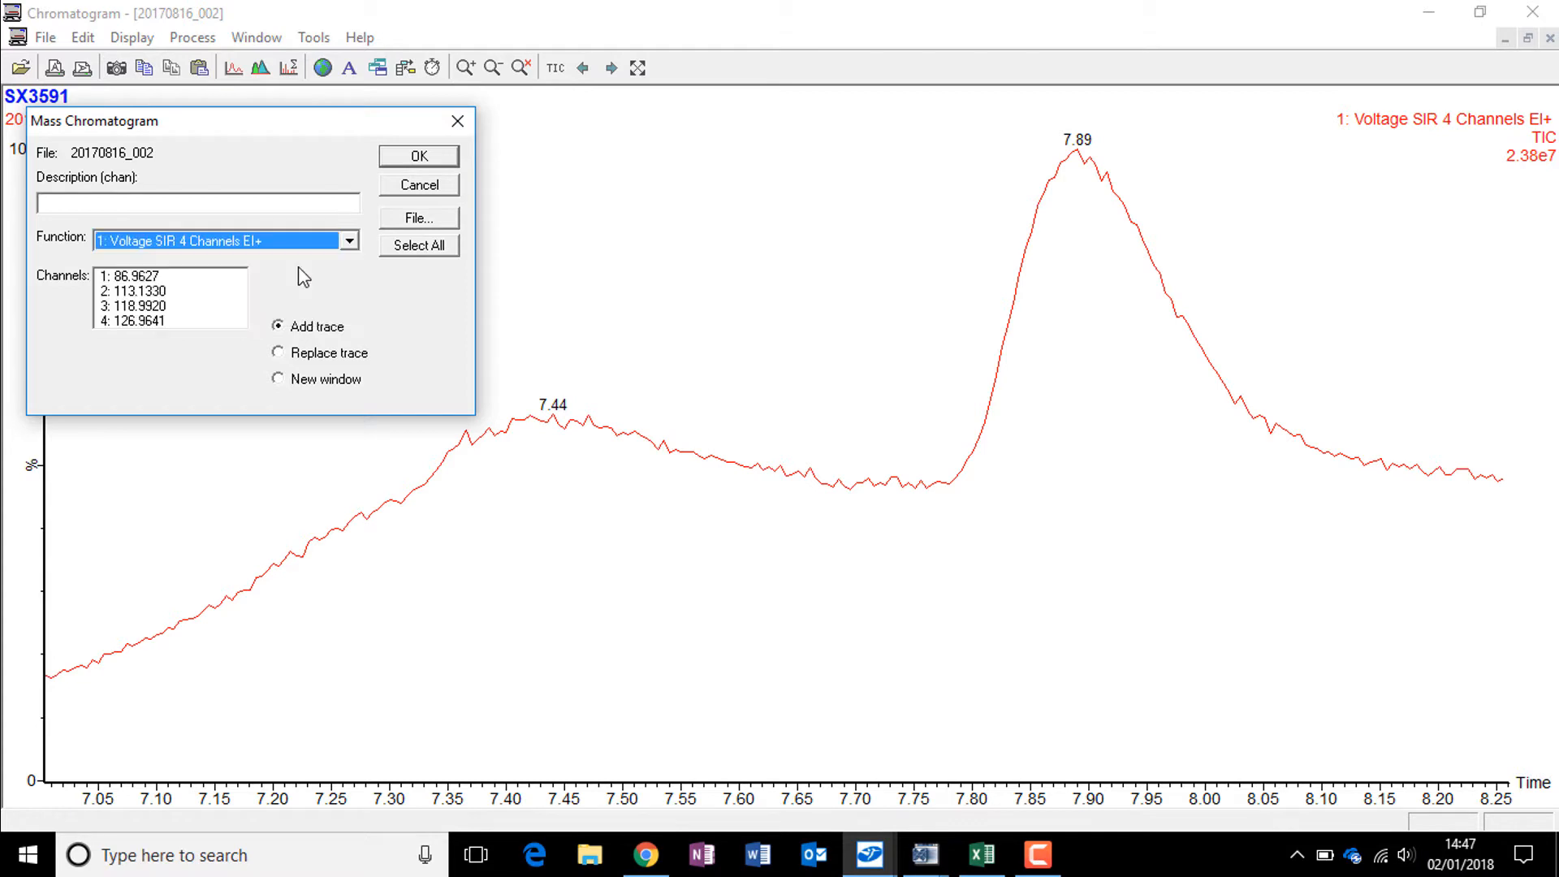
# Add traces for all four channels of function 1: 86.9627, 113.1330, 118.9920 and 126.9641
pyautogui.click(132, 277)
pyautogui.click(131, 291)
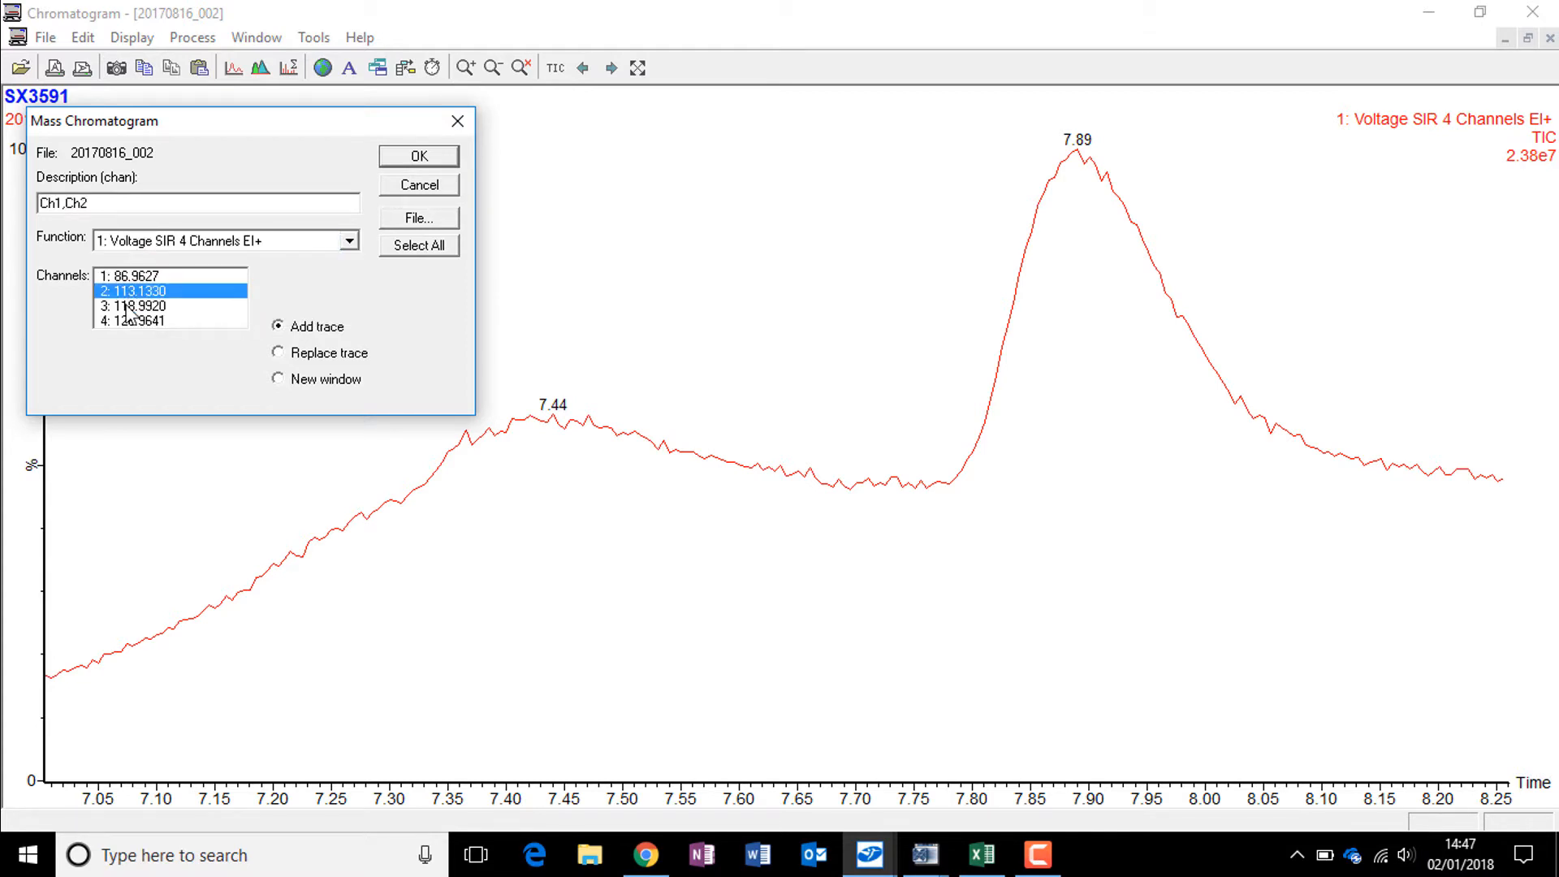
pyautogui.click(128, 306)
pyautogui.click(129, 322)
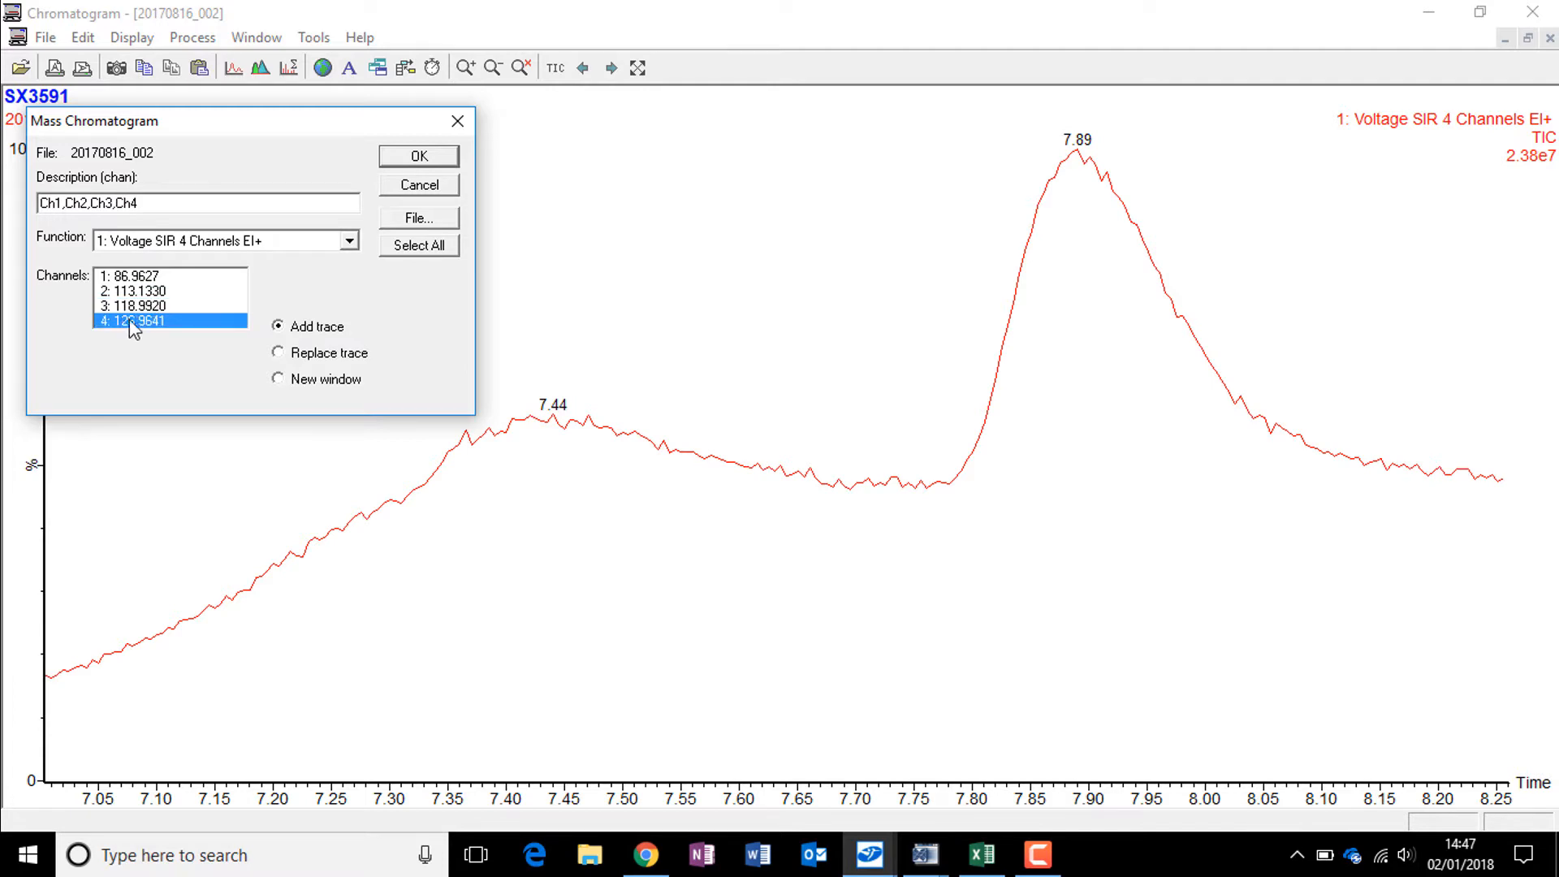
pyautogui.click(419, 155)
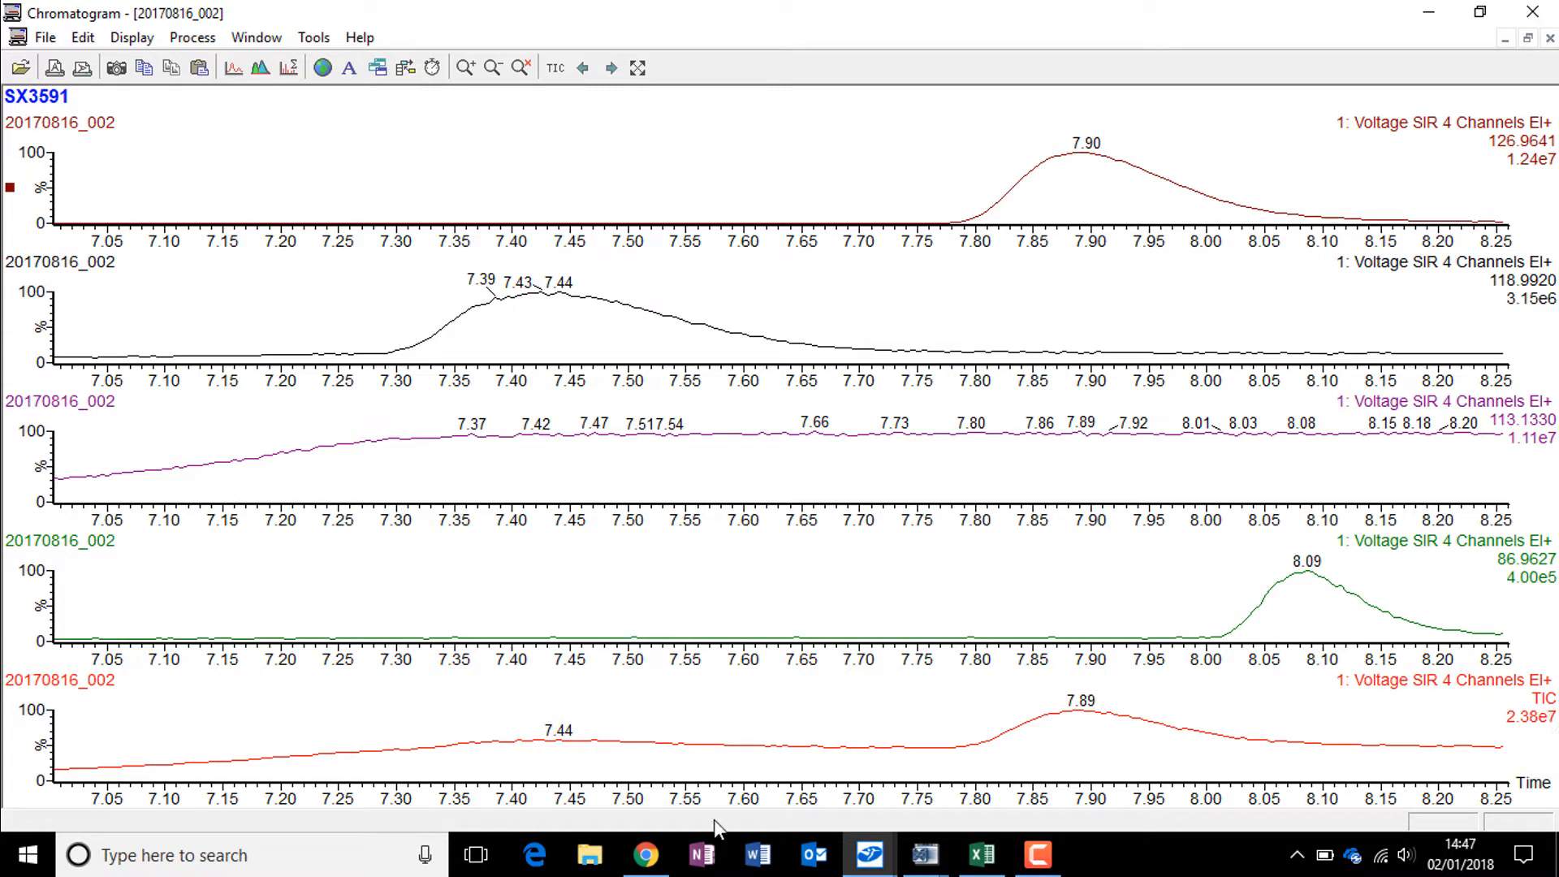
# Remove the TIC trace and the 113.1330 trace from the chromatogram display
pyautogui.click(1089, 759)
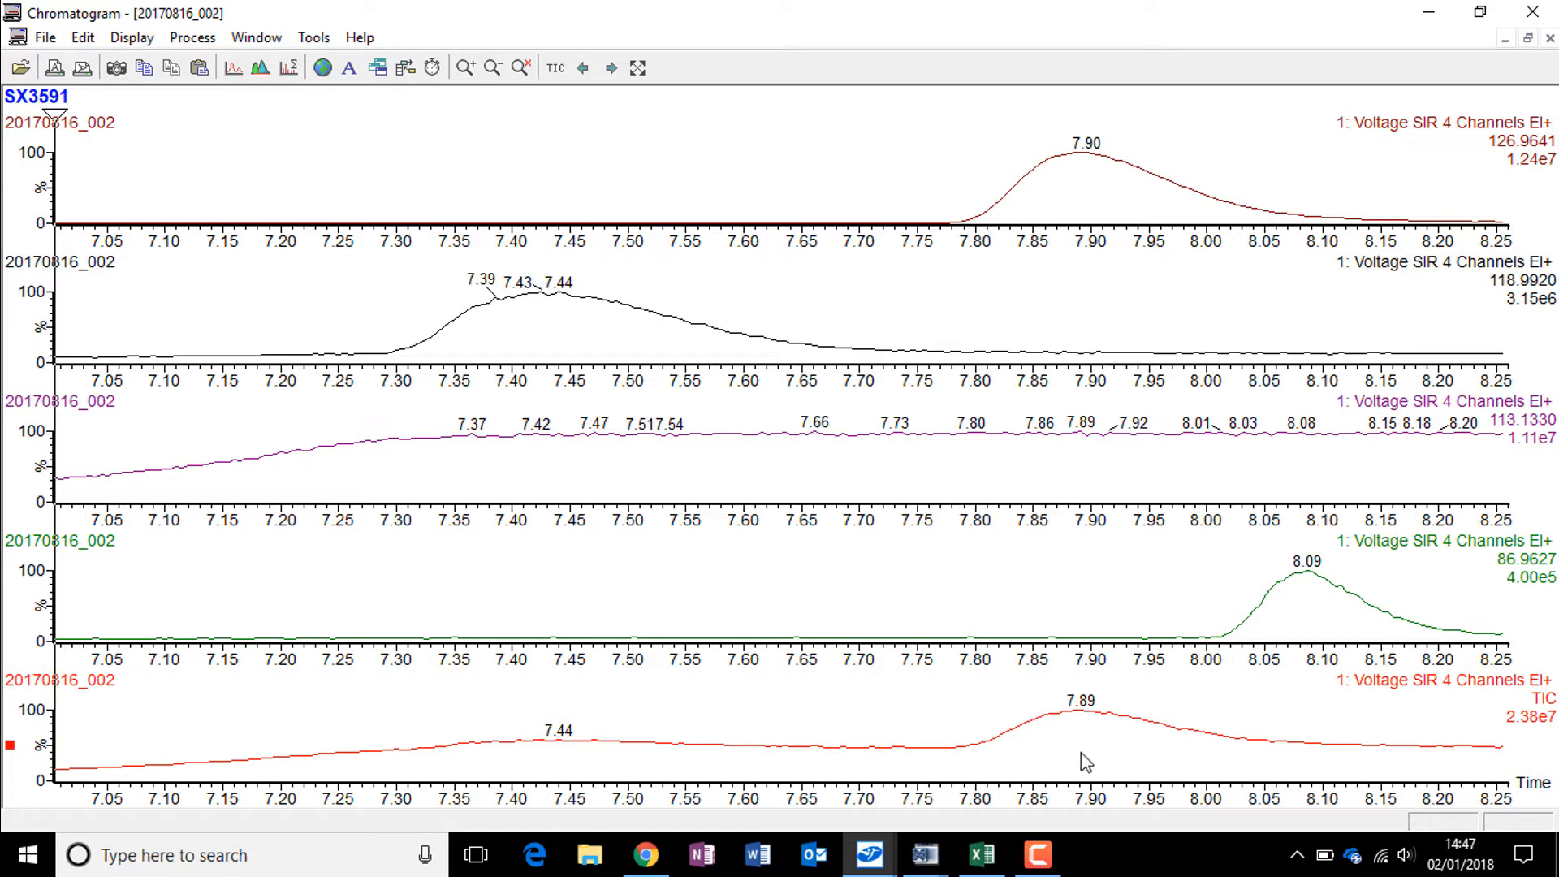
pyautogui.press('Delete')
pyautogui.press('Return')
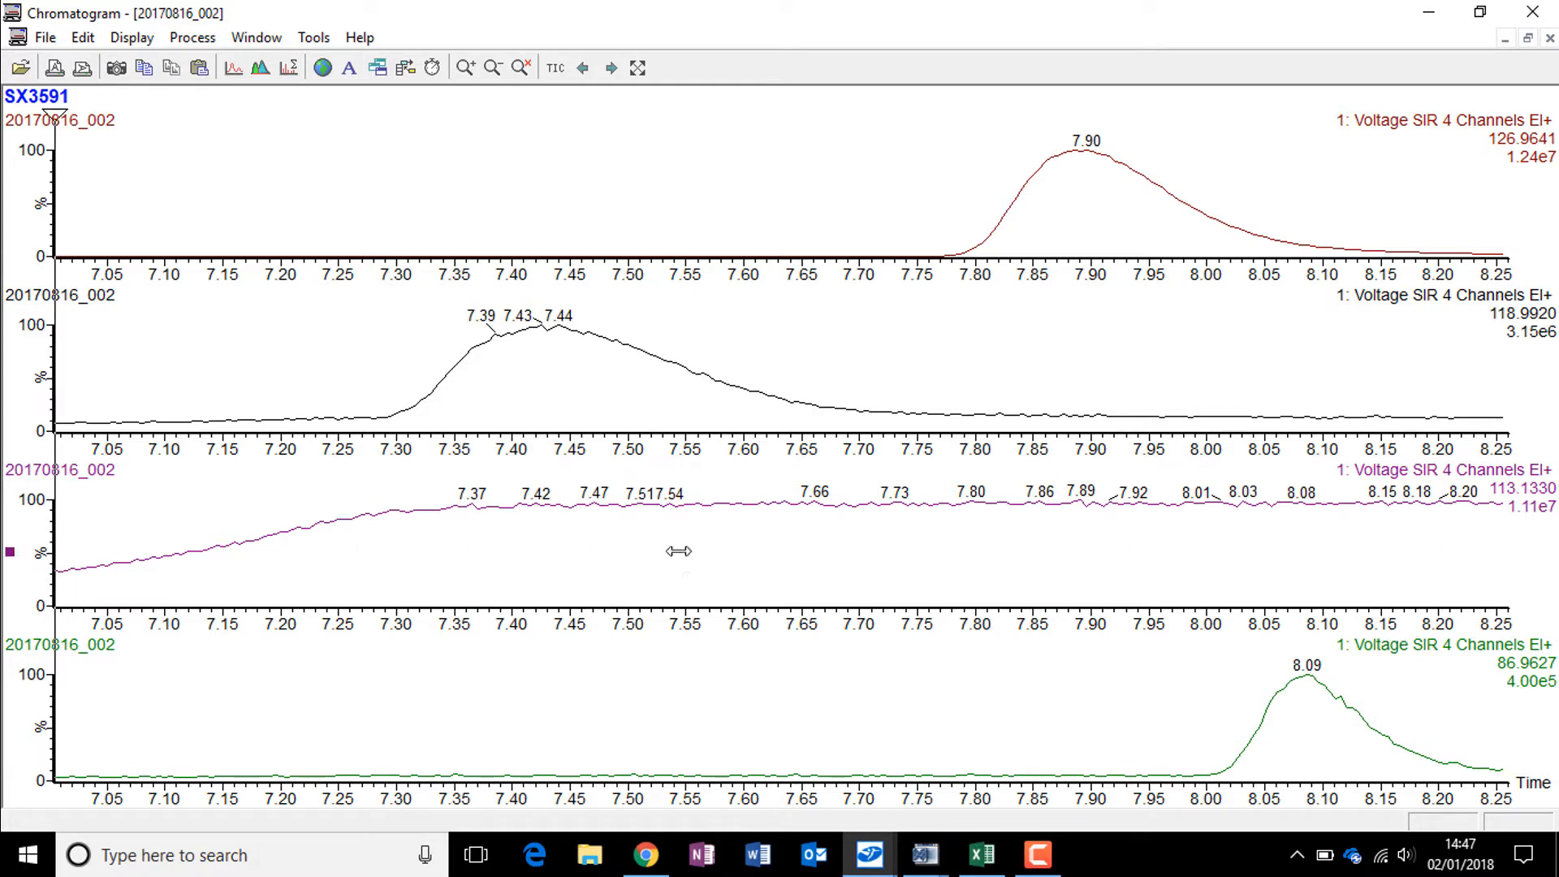
pyautogui.press('Delete')
pyautogui.press('Return')
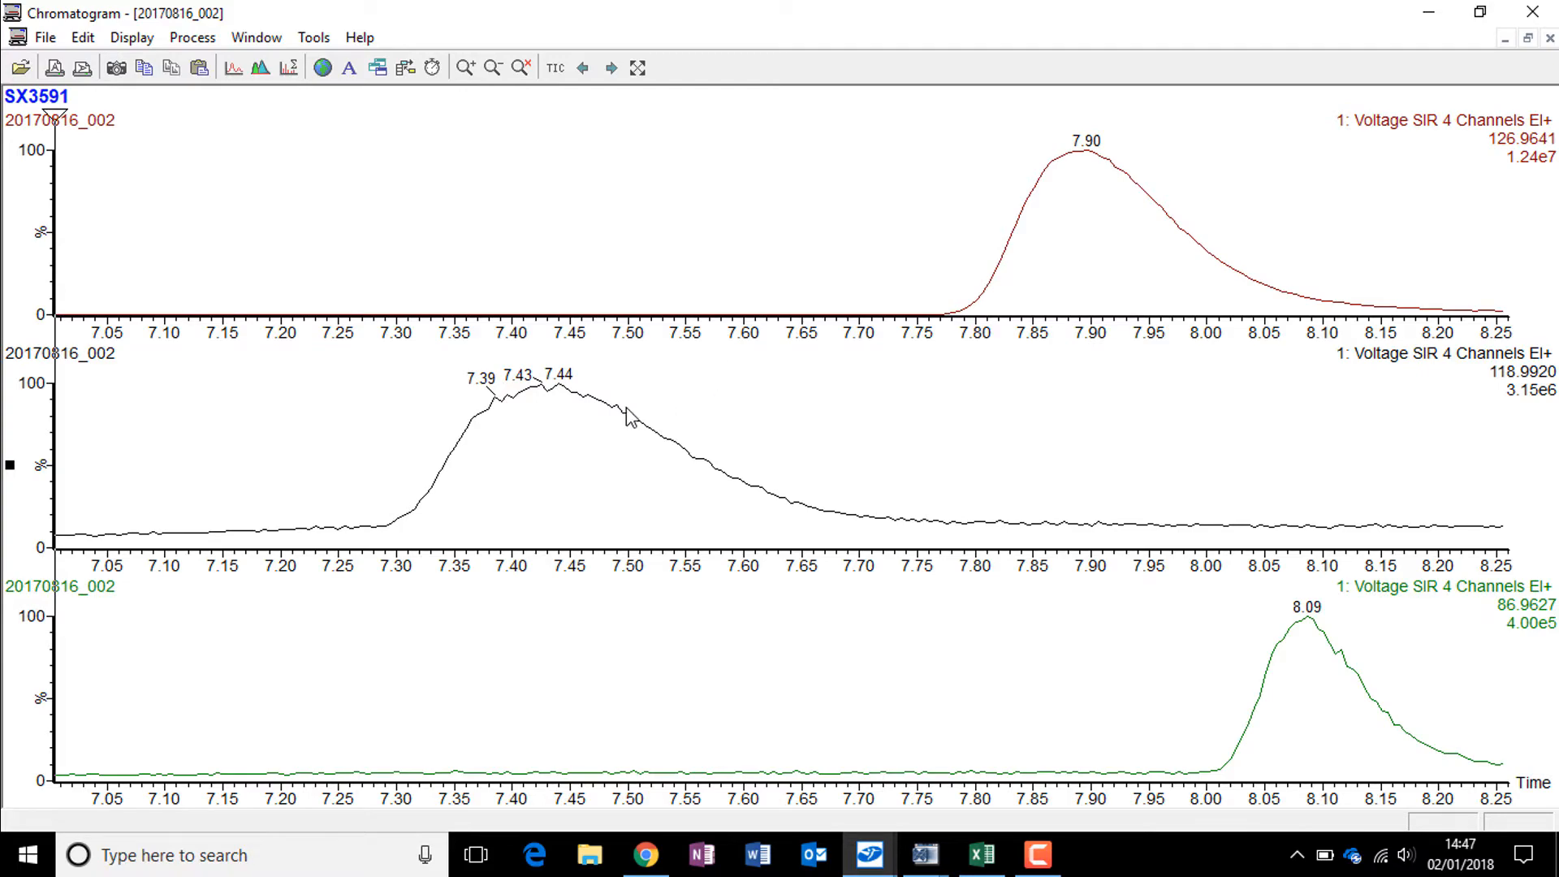
# Place the chromatogram side by side with the Excel method definition workbook and close the overlapping spectrum window
pyautogui.press('super+Right')
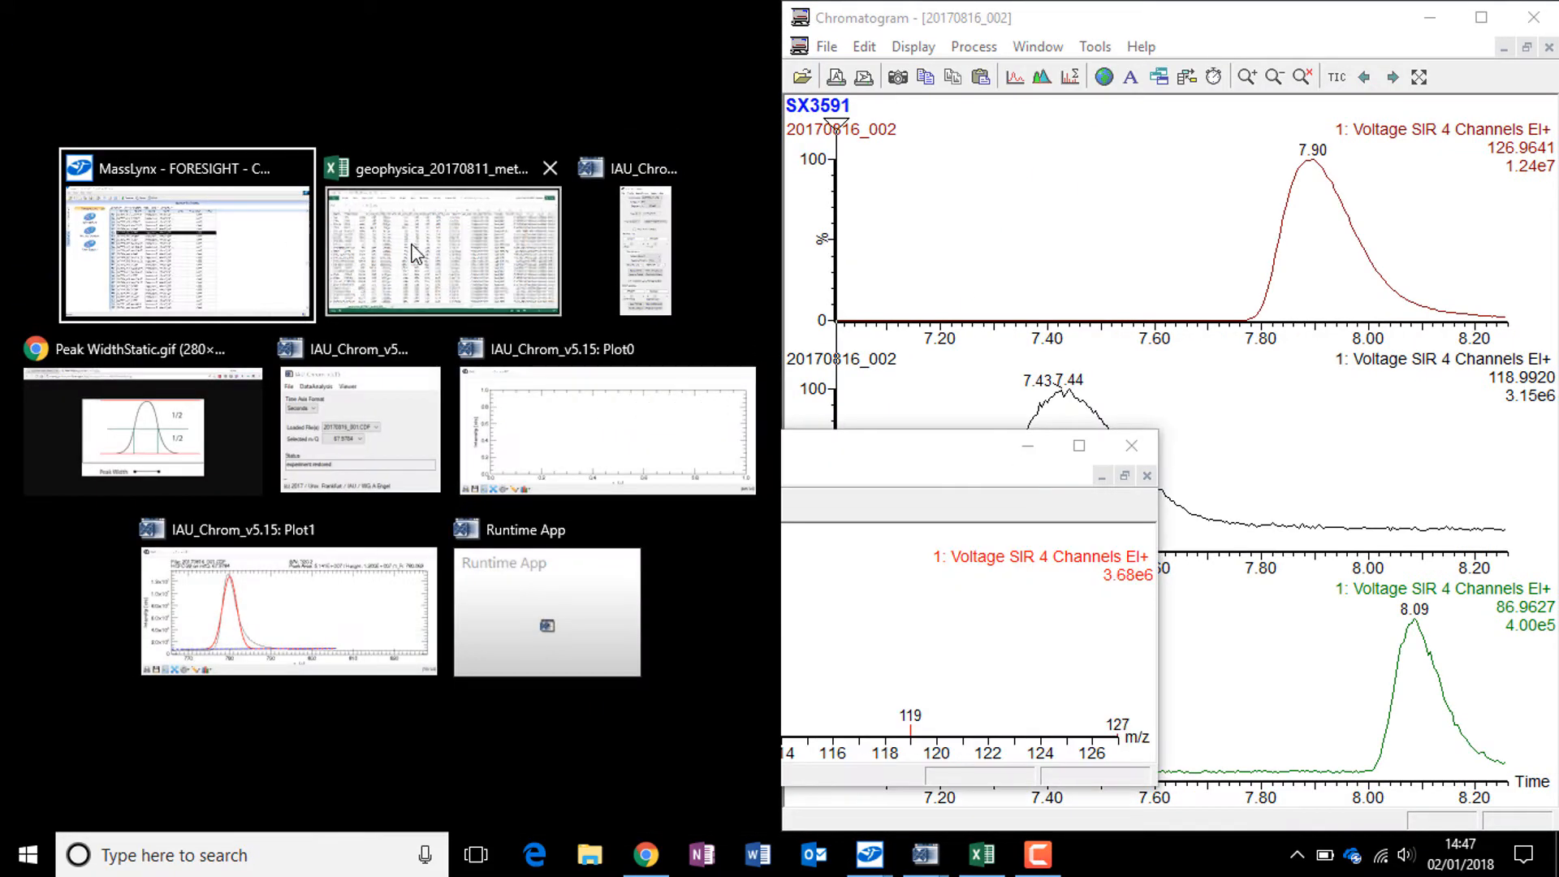
pyautogui.click(427, 292)
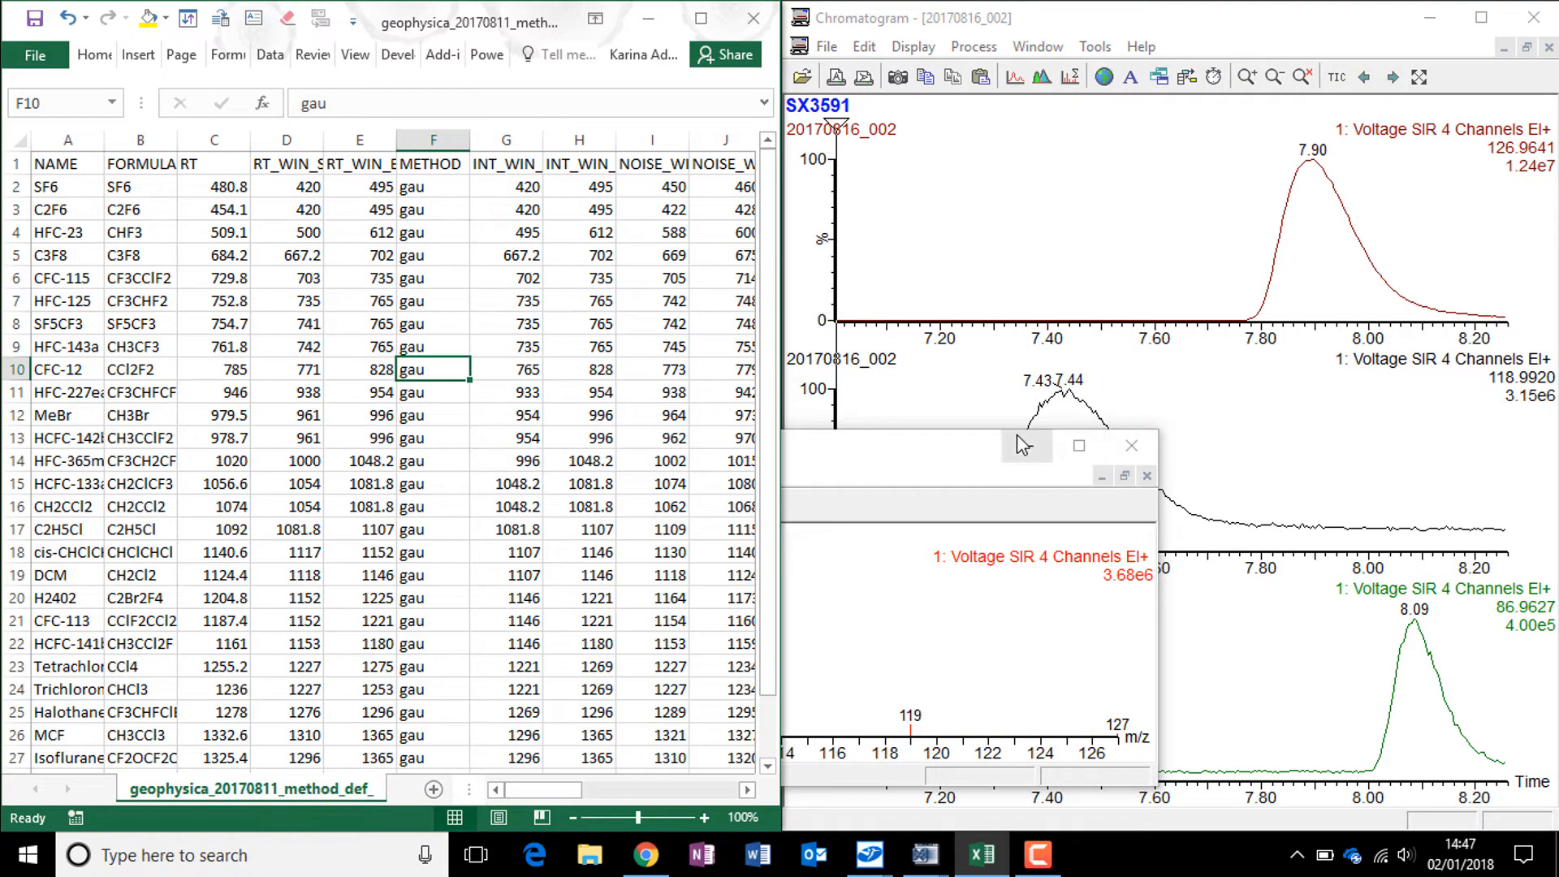
pyautogui.click(1131, 445)
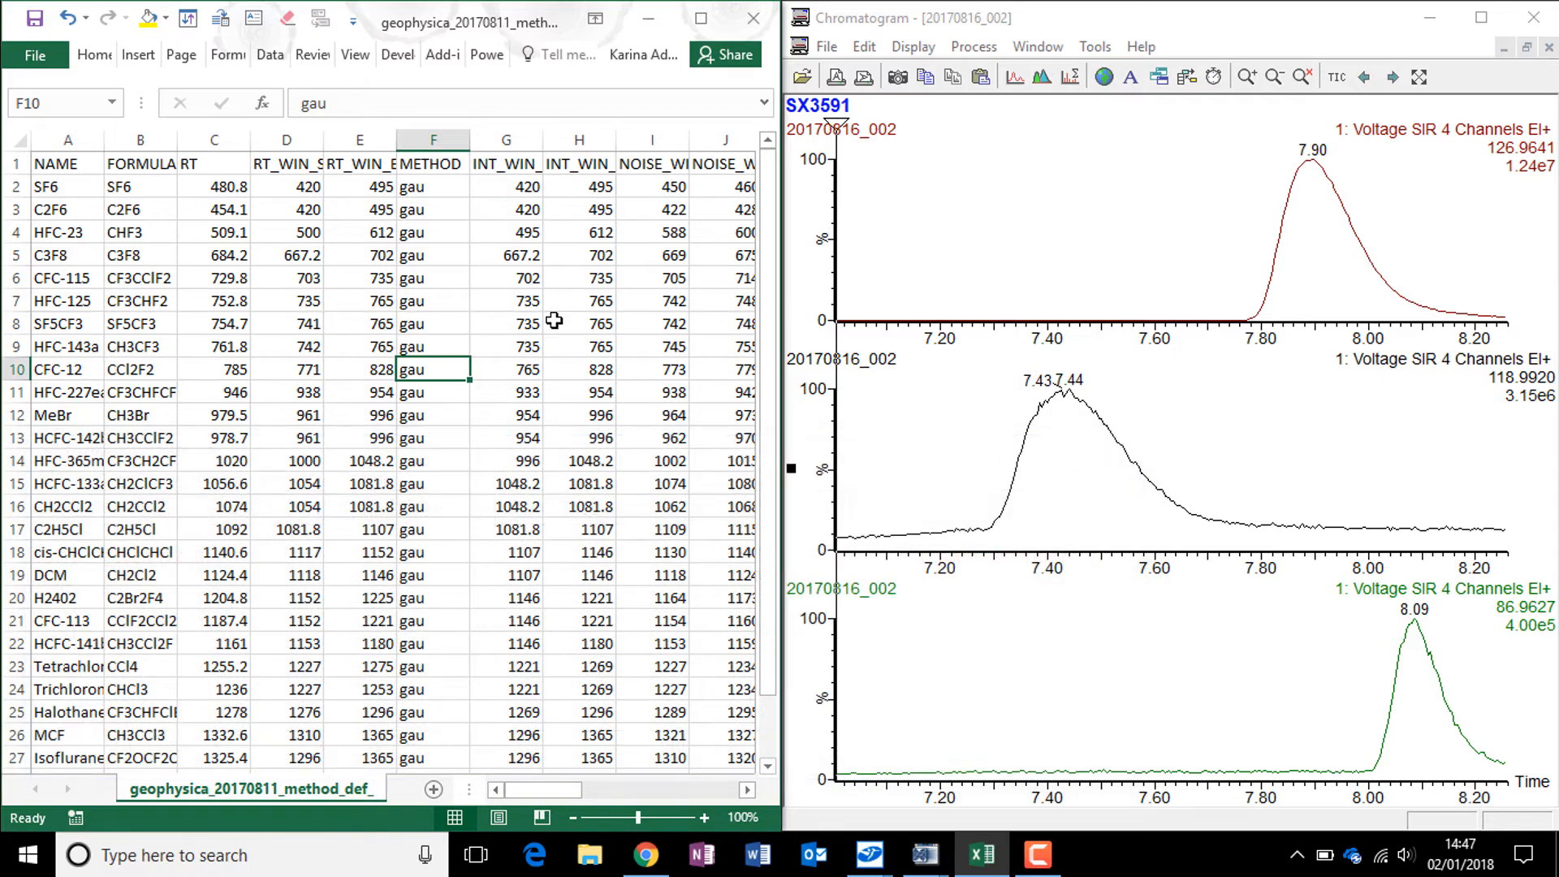
# Review the NAME, FORMULA and RT columns of the method table, including the retention time of SF6
pyautogui.click(54, 162)
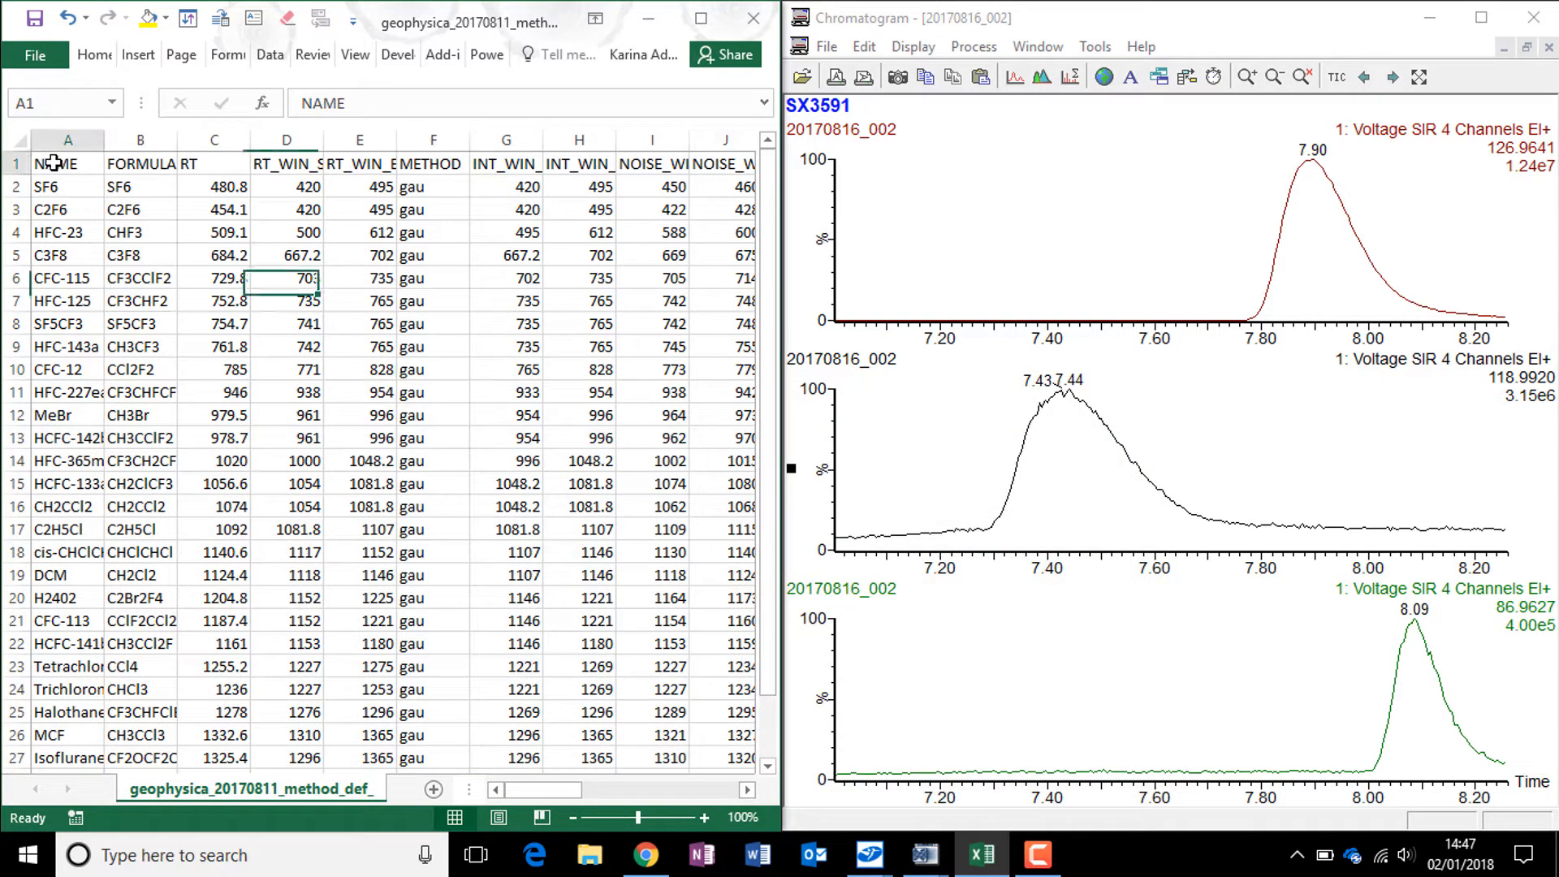
pyautogui.click(126, 165)
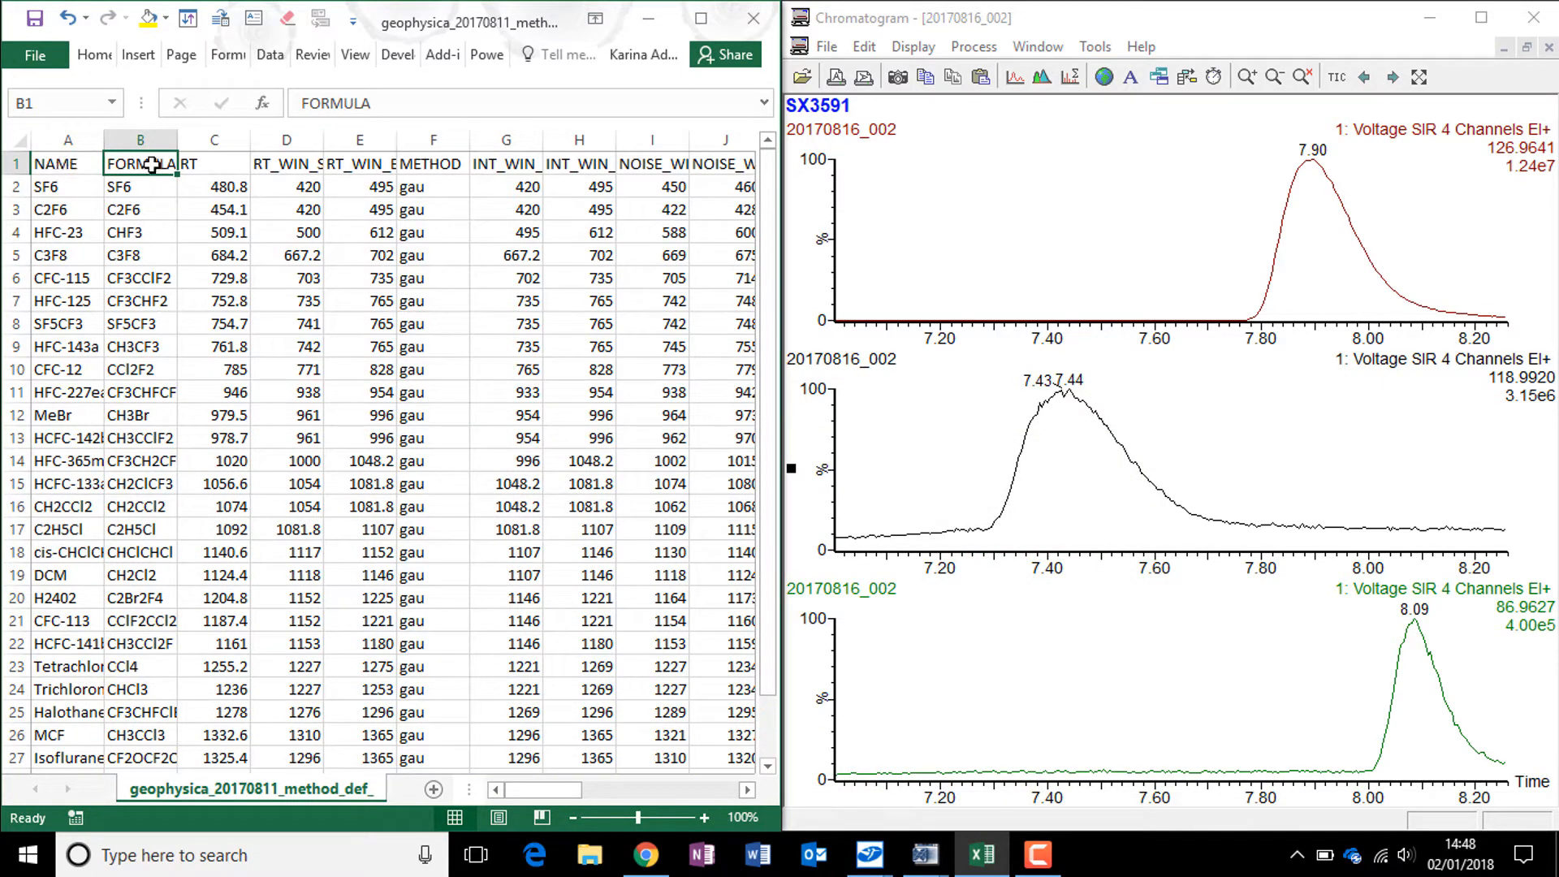
pyautogui.click(230, 163)
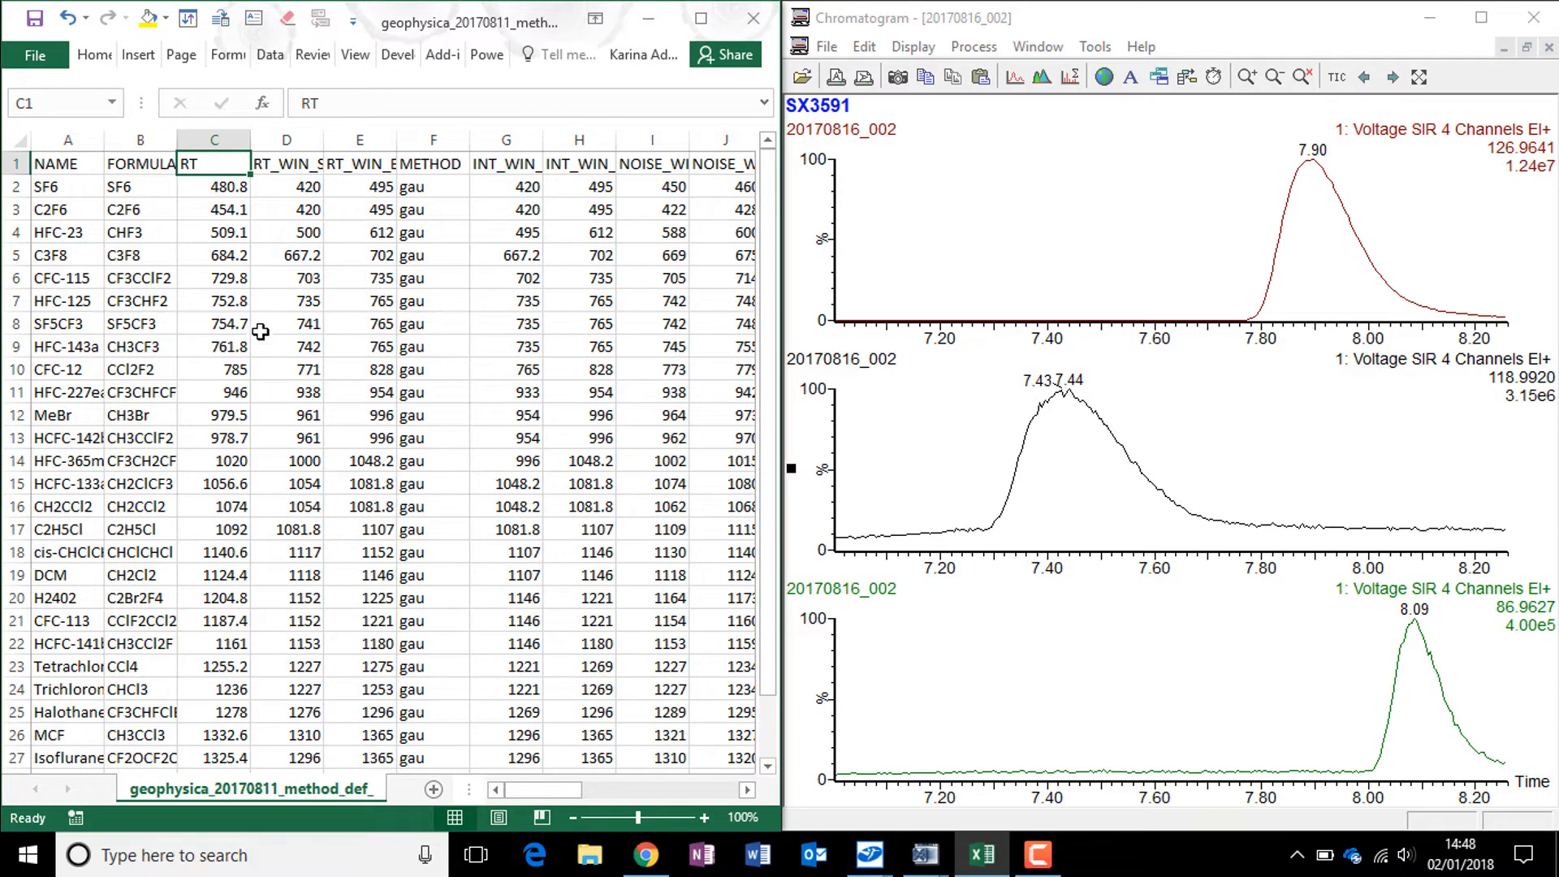
pyautogui.click(204, 189)
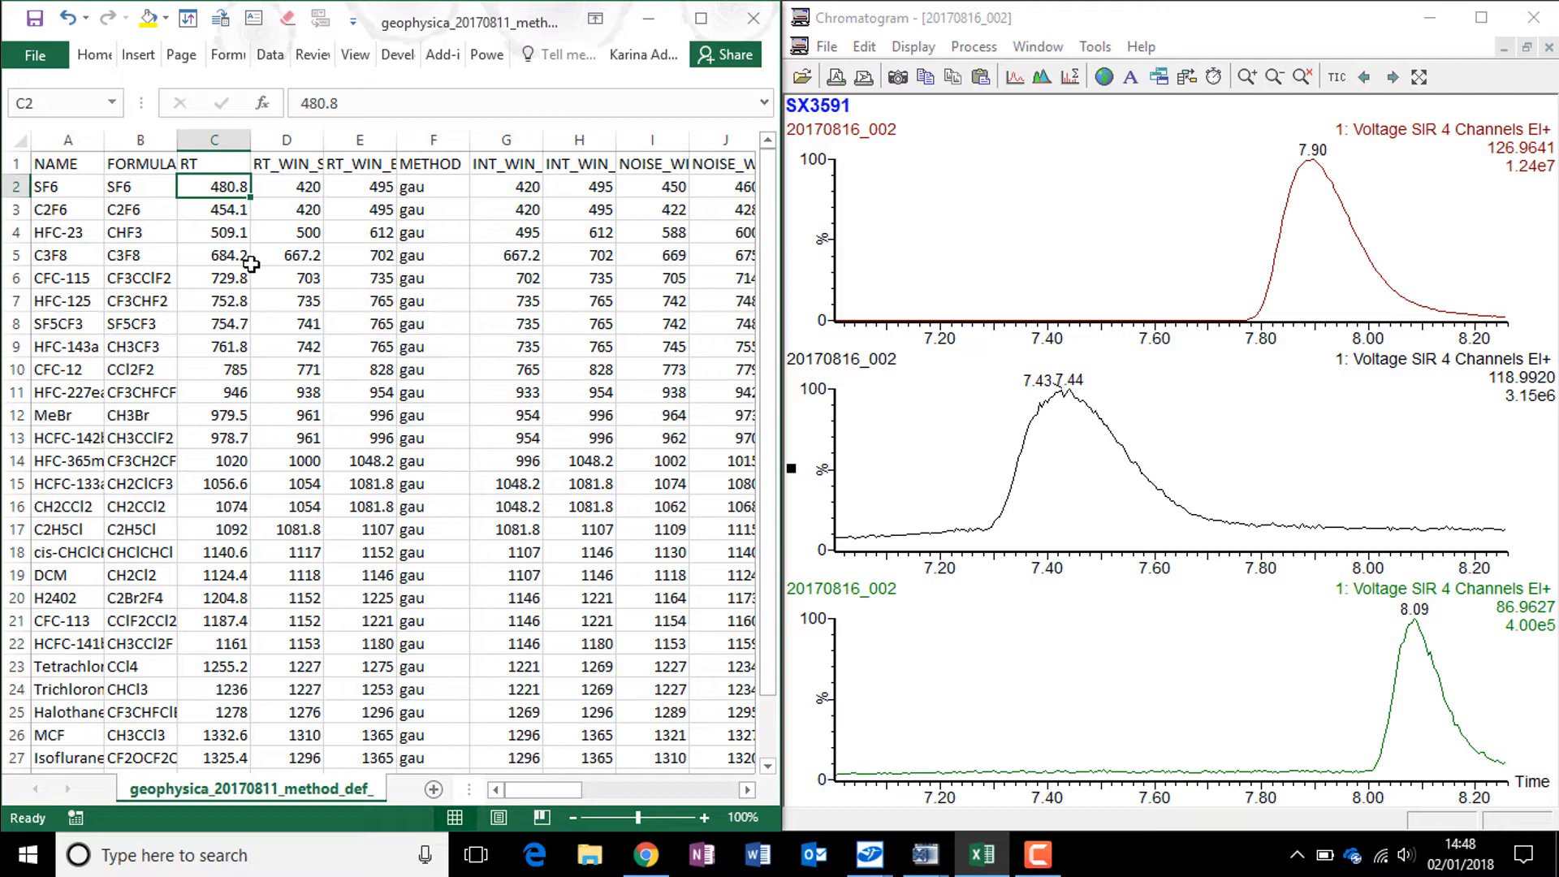
# Fit the RT_WIN_START and RT_WIN_END column widths to their contents and check the window limits of SF6
pyautogui.click(293, 163)
pyautogui.doubleClick(328, 145)
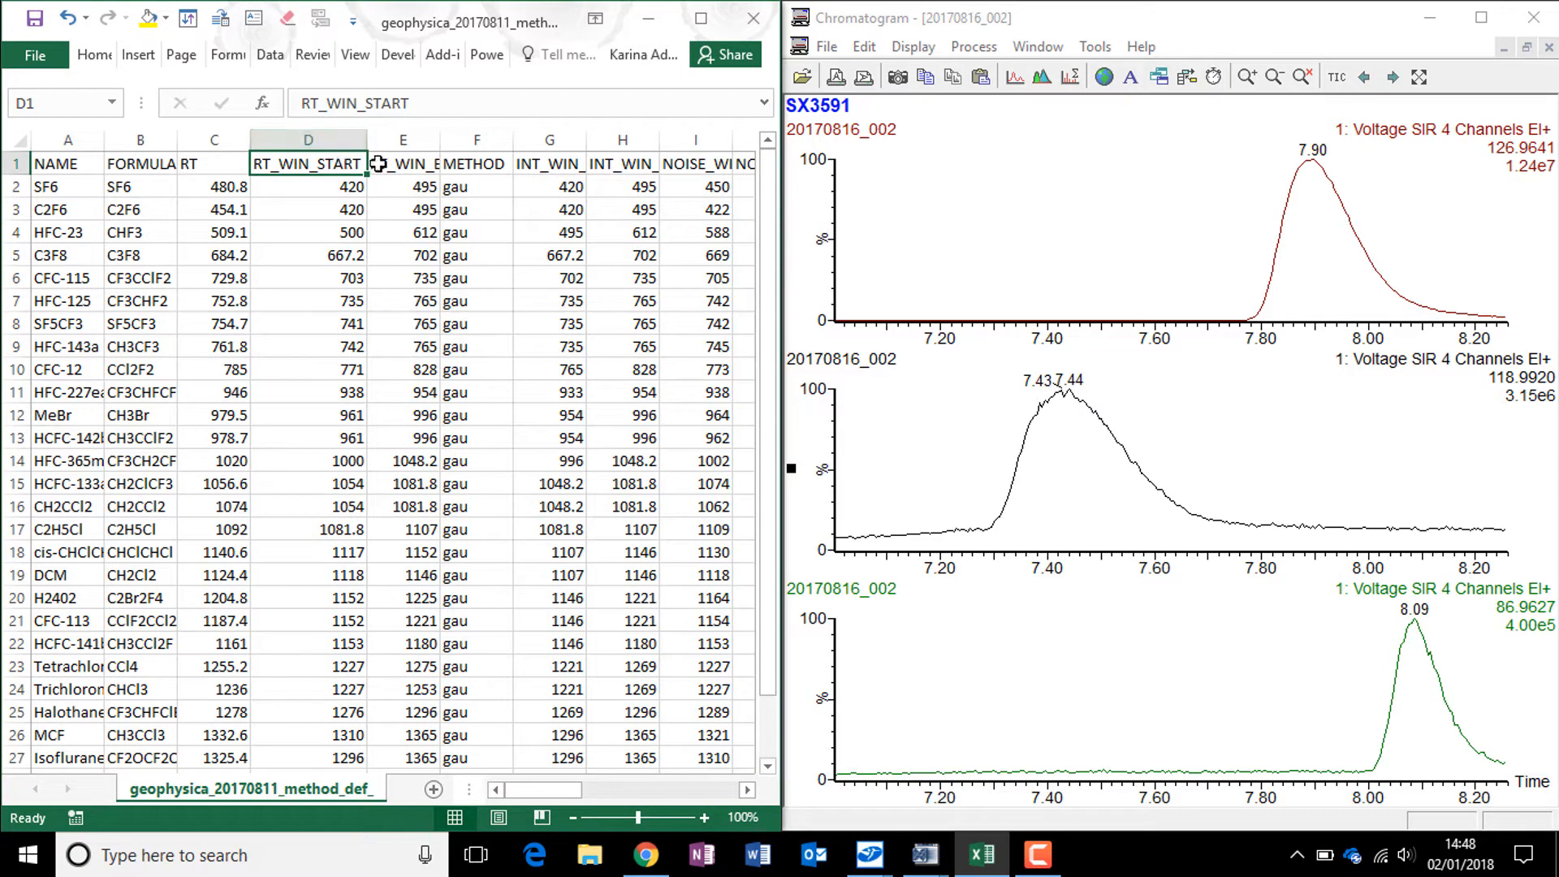
pyautogui.click(418, 160)
pyautogui.click(332, 185)
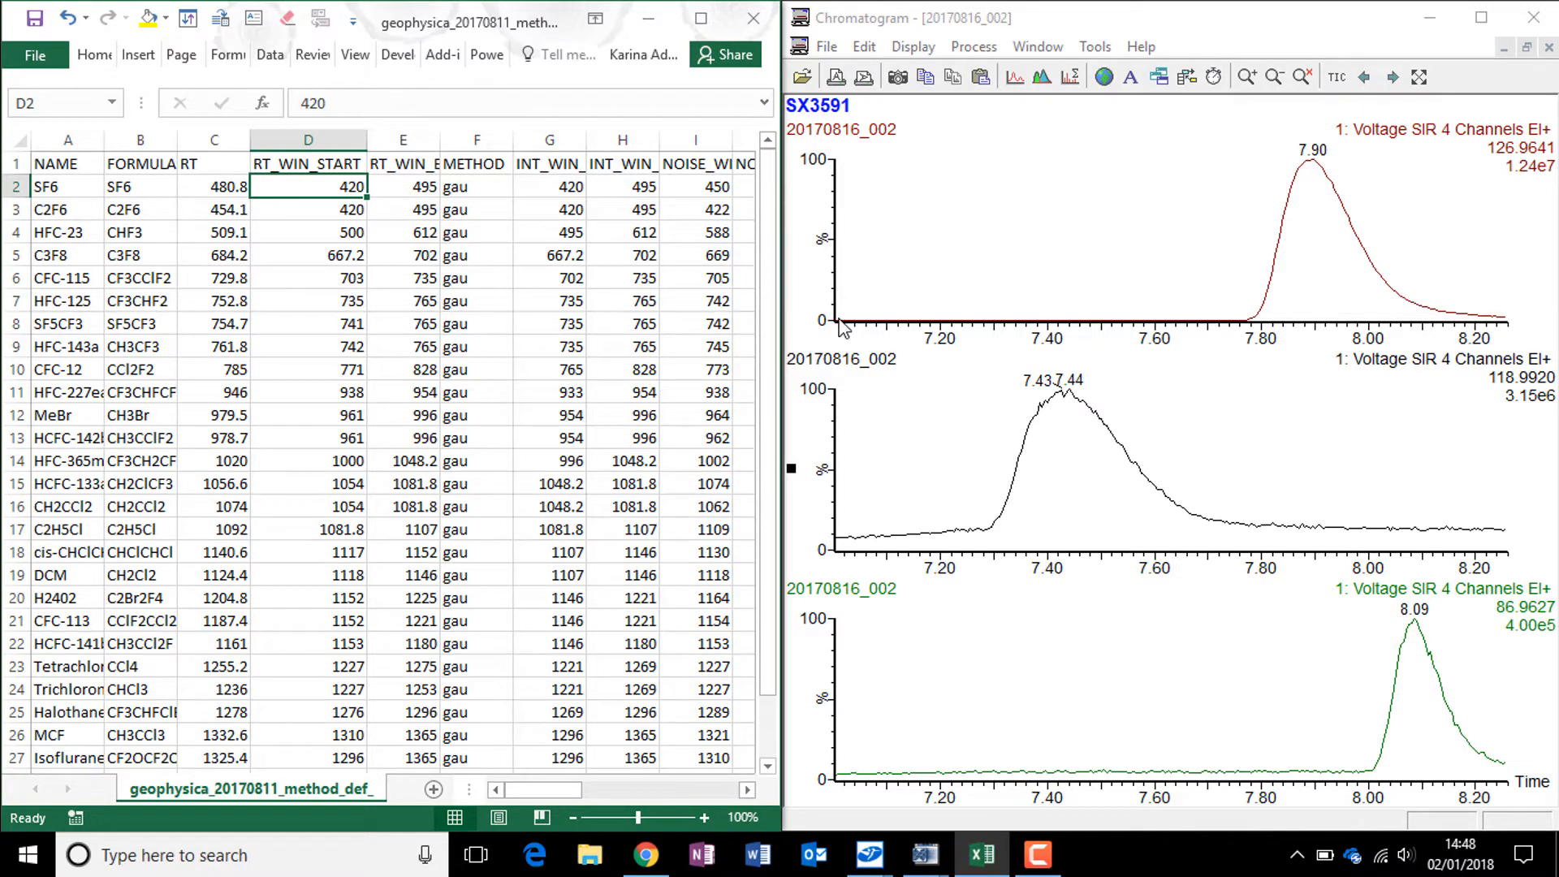
pyautogui.click(435, 157)
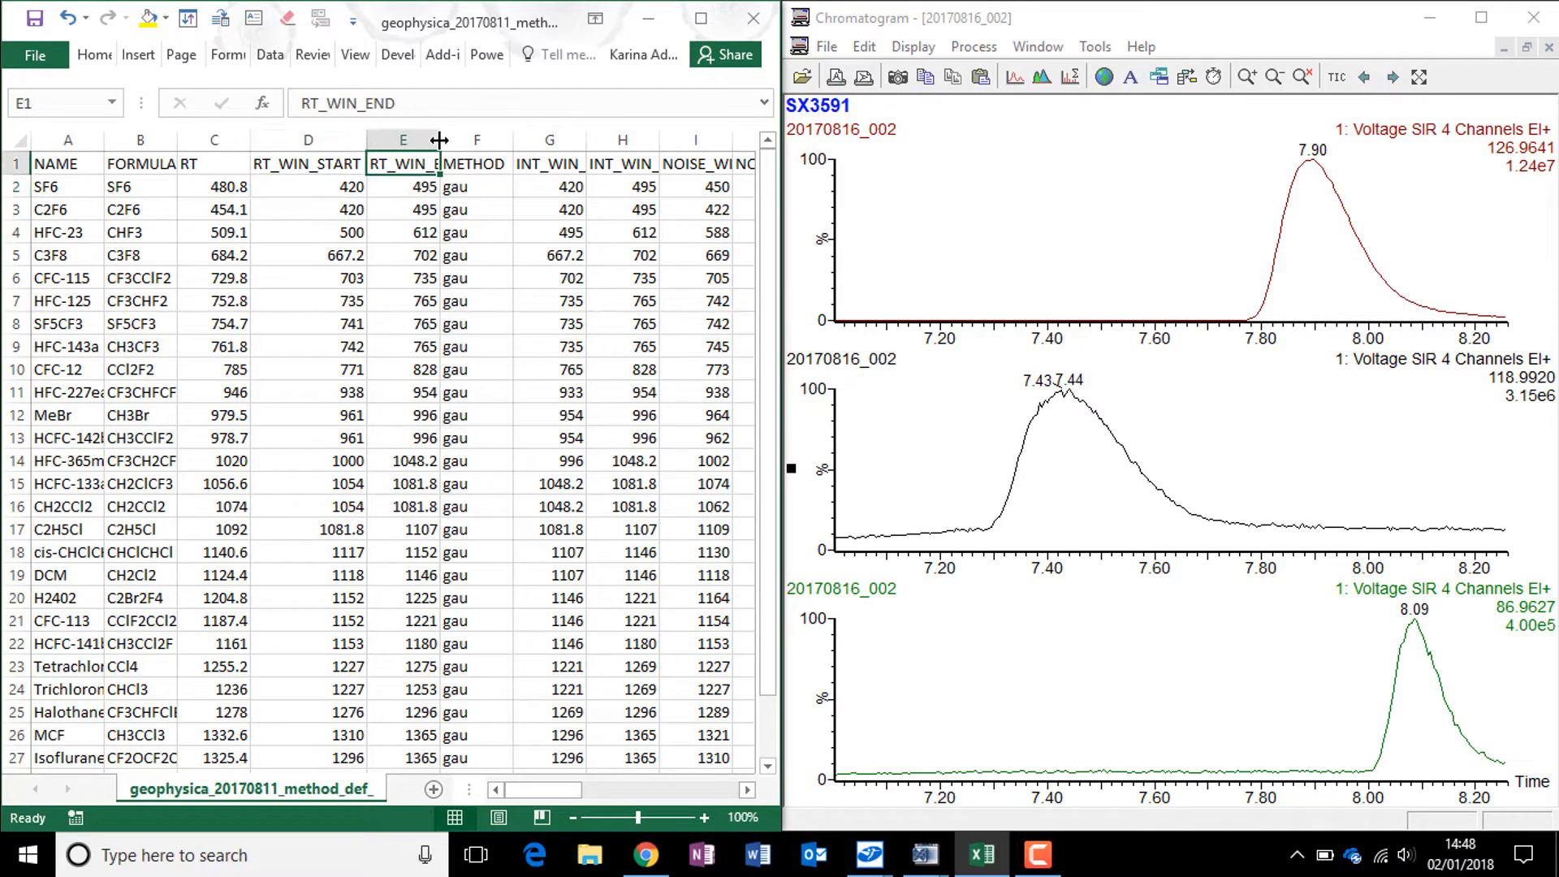
pyautogui.doubleClick(439, 139)
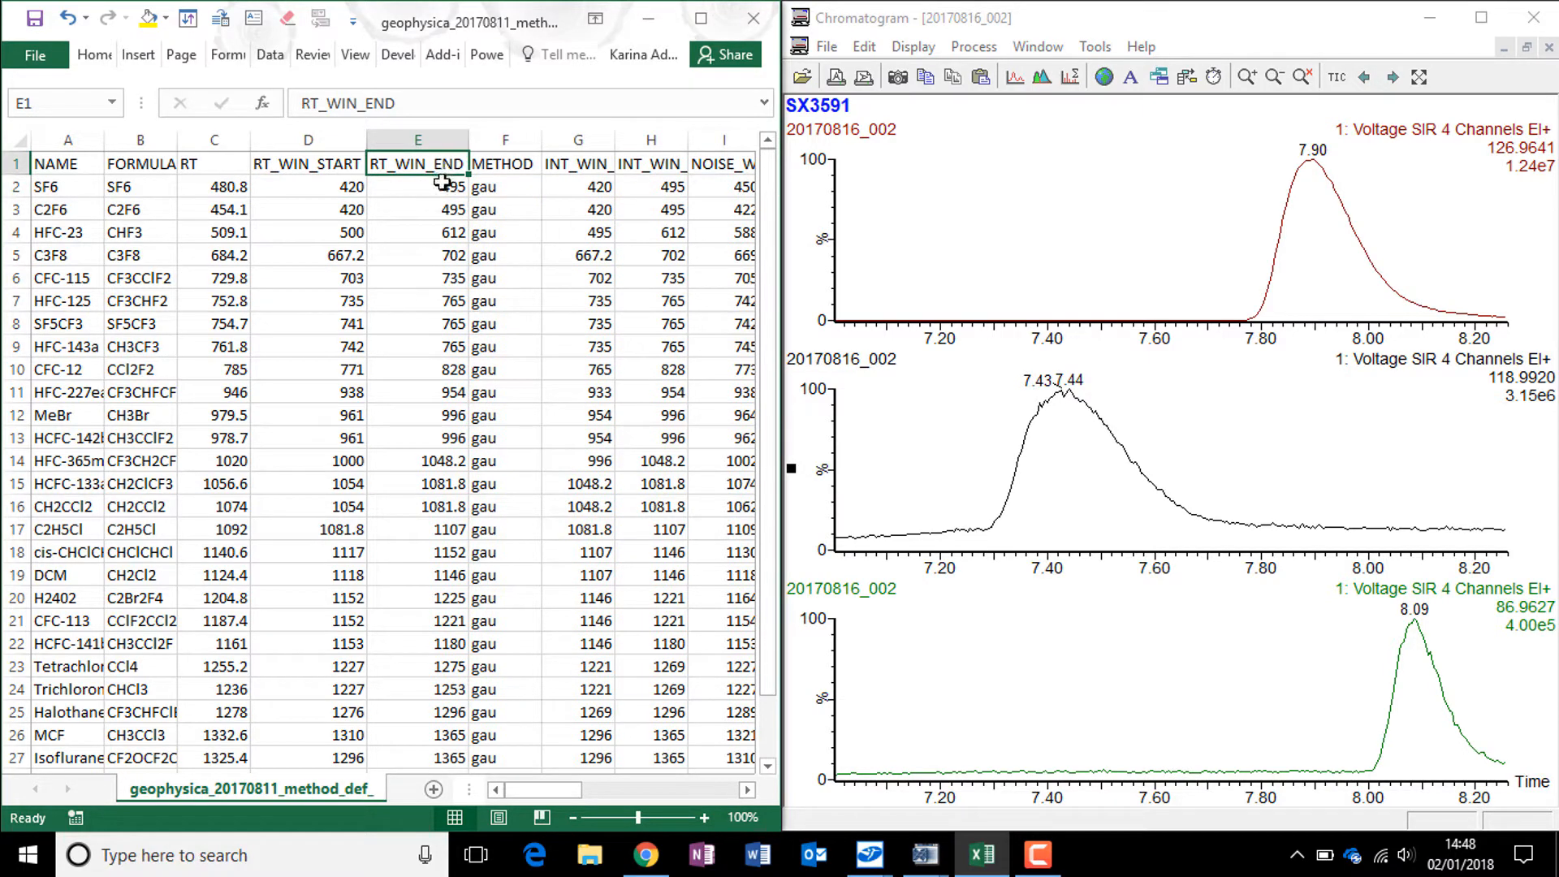
pyautogui.click(441, 185)
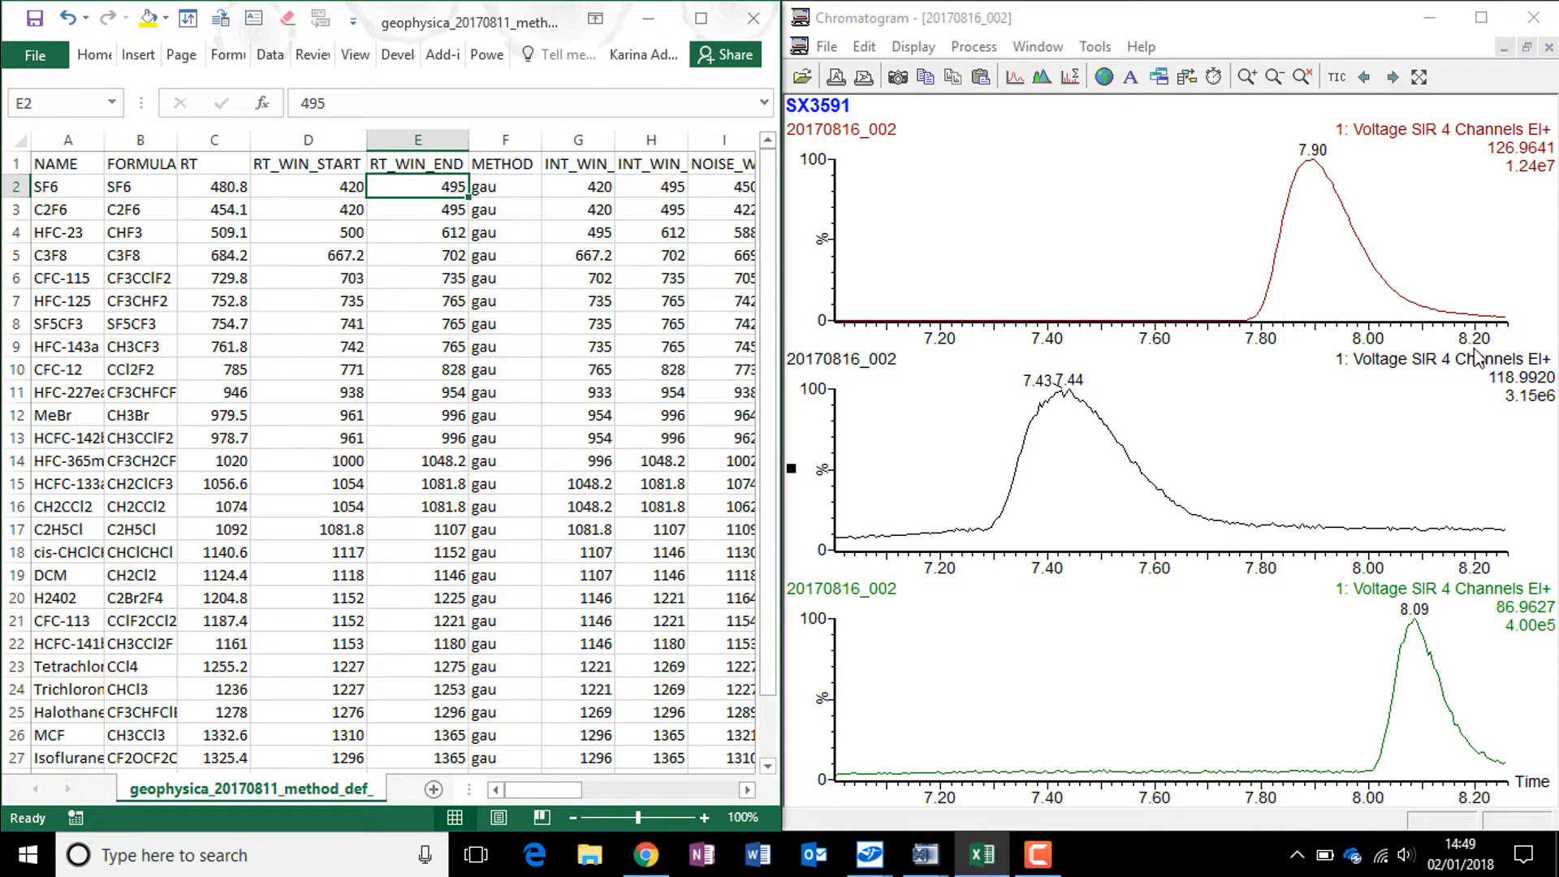
# Review the METHOD column, including the entry for SF6
pyautogui.click(501, 188)
pyautogui.click(505, 160)
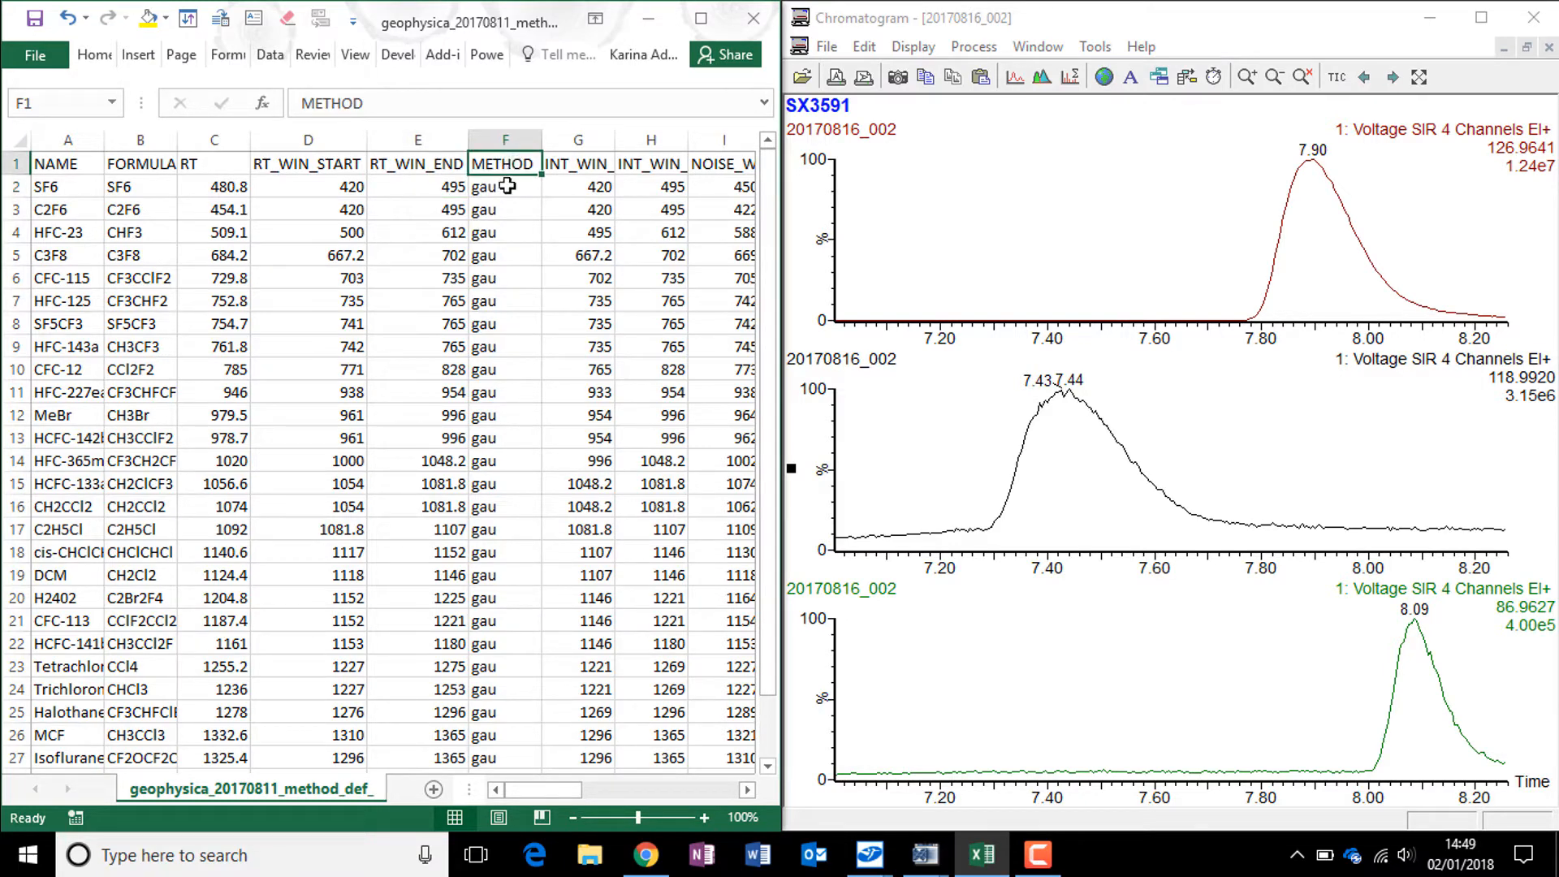
pyautogui.click(508, 186)
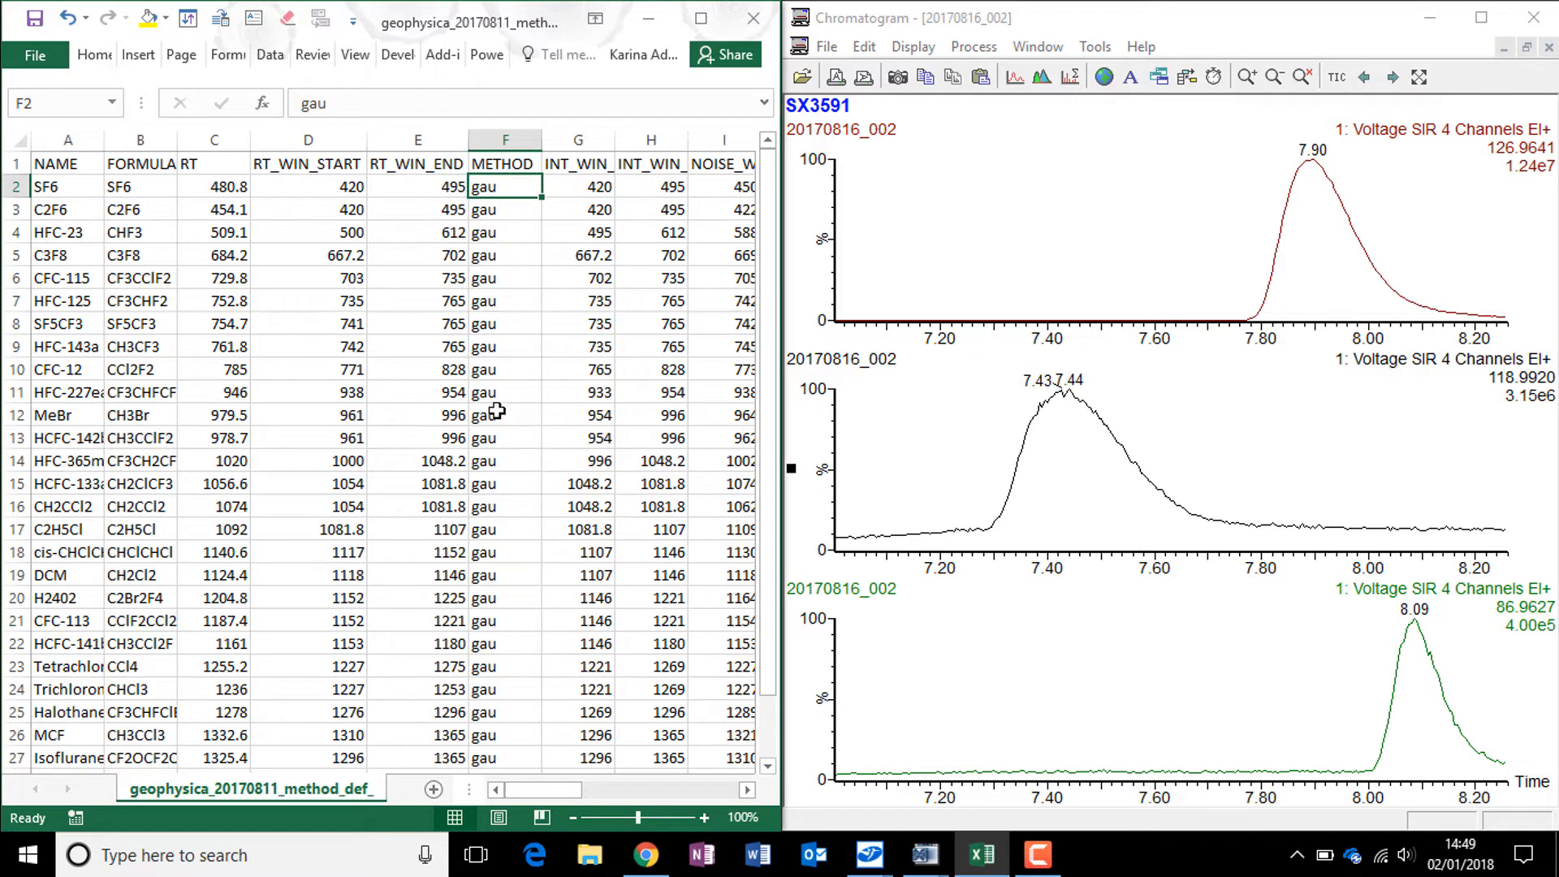
pyautogui.scroll(-2, 497, 411)
pyautogui.scroll(2, 511, 411)
# Fit the INT_WIN_START and INT_WIN_END column widths to their contents, then select SF6's RT_WIN_START value
pyautogui.click(562, 170)
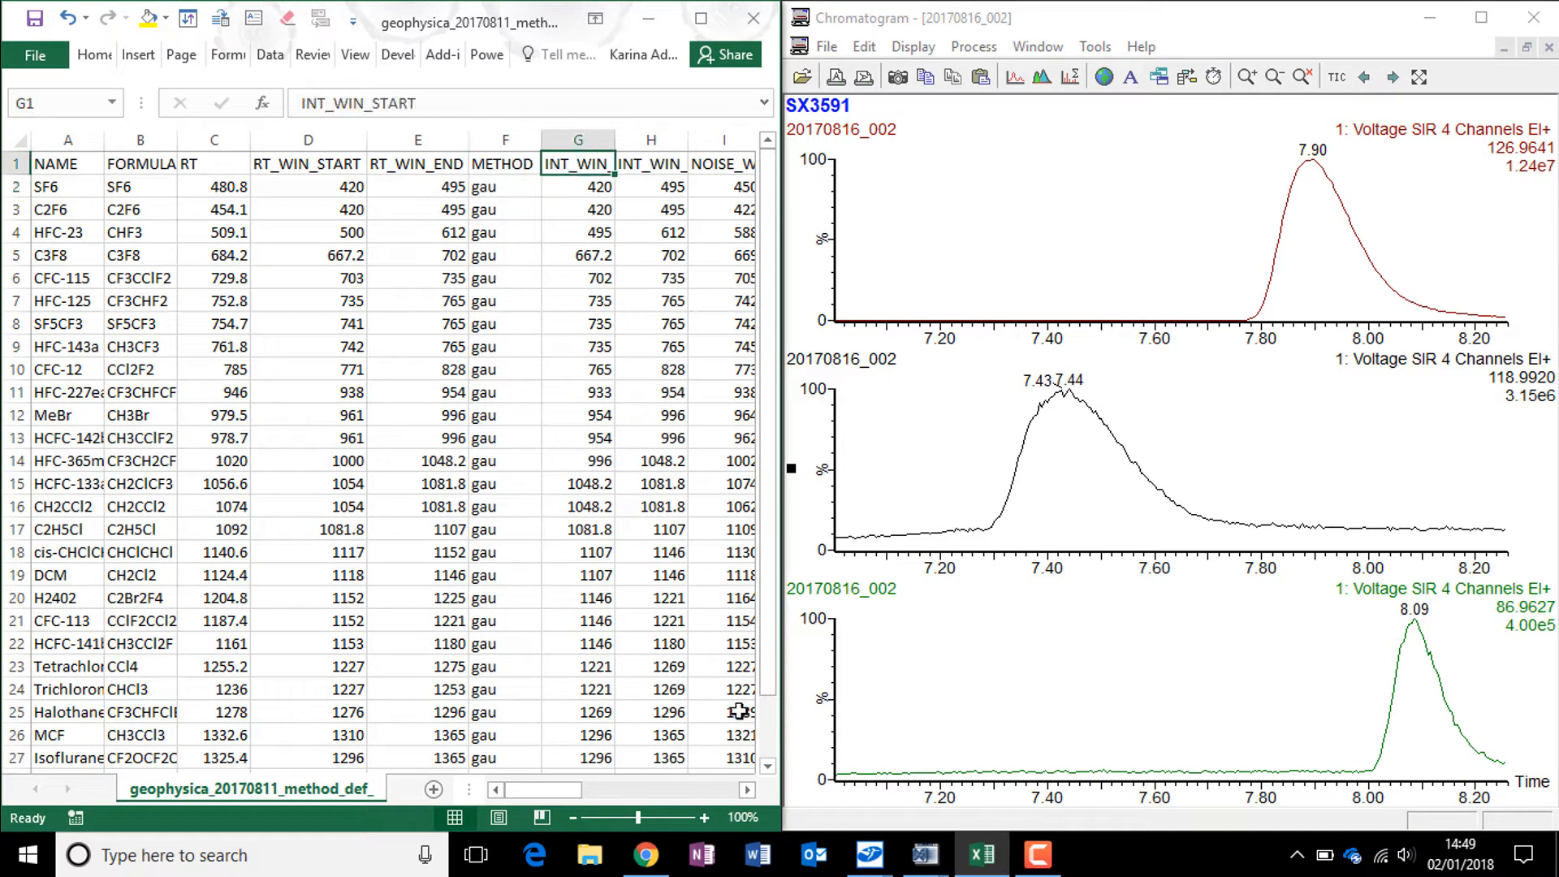
pyautogui.click(747, 789)
pyautogui.click(746, 789)
pyautogui.doubleClick(468, 139)
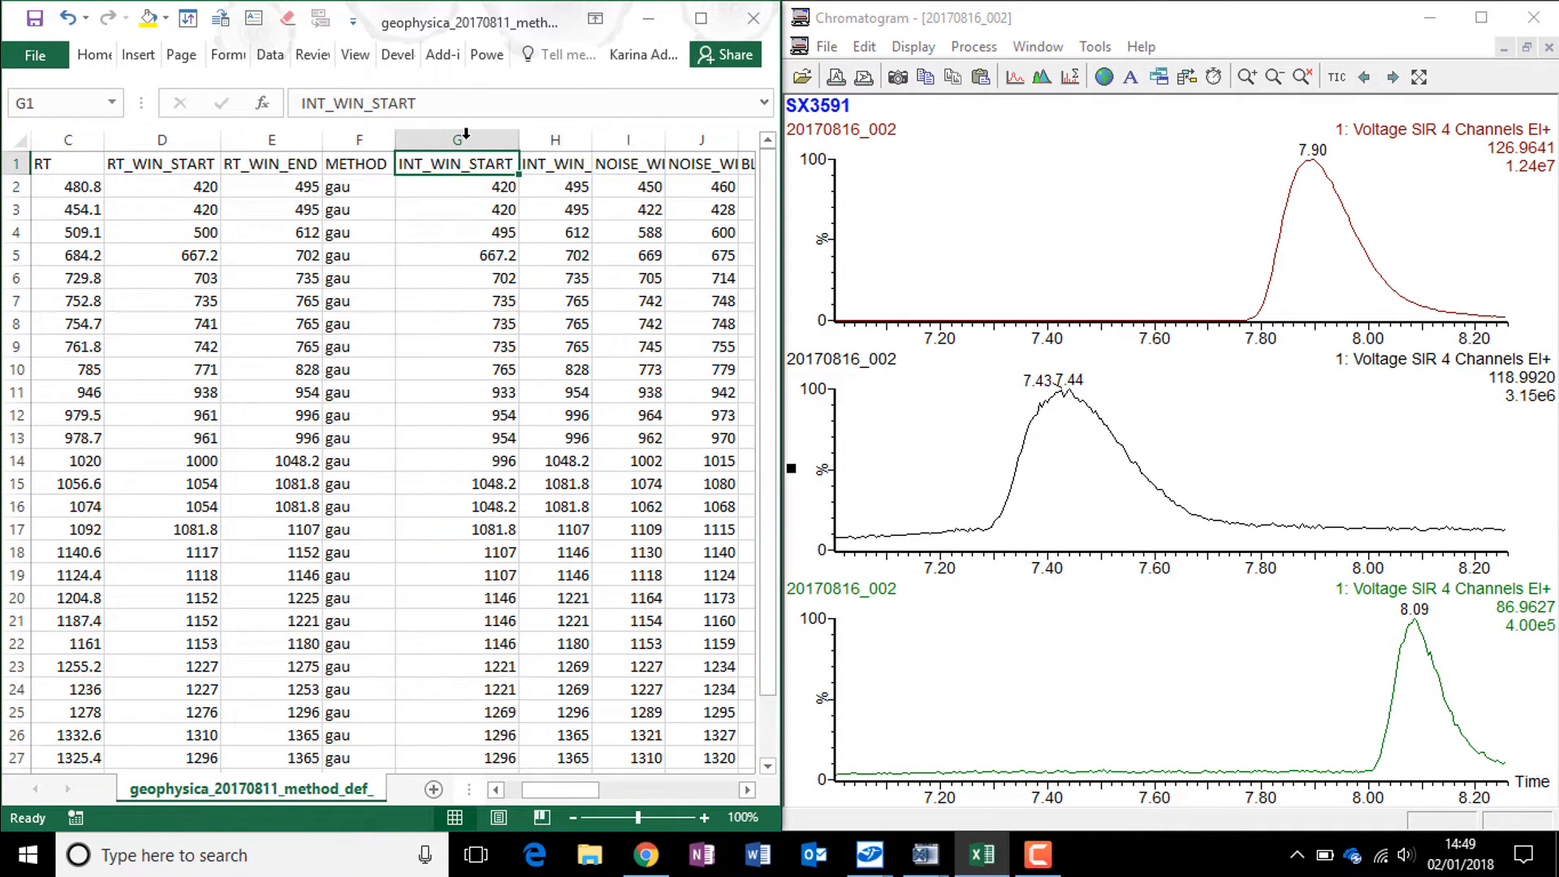
pyautogui.doubleClick(592, 139)
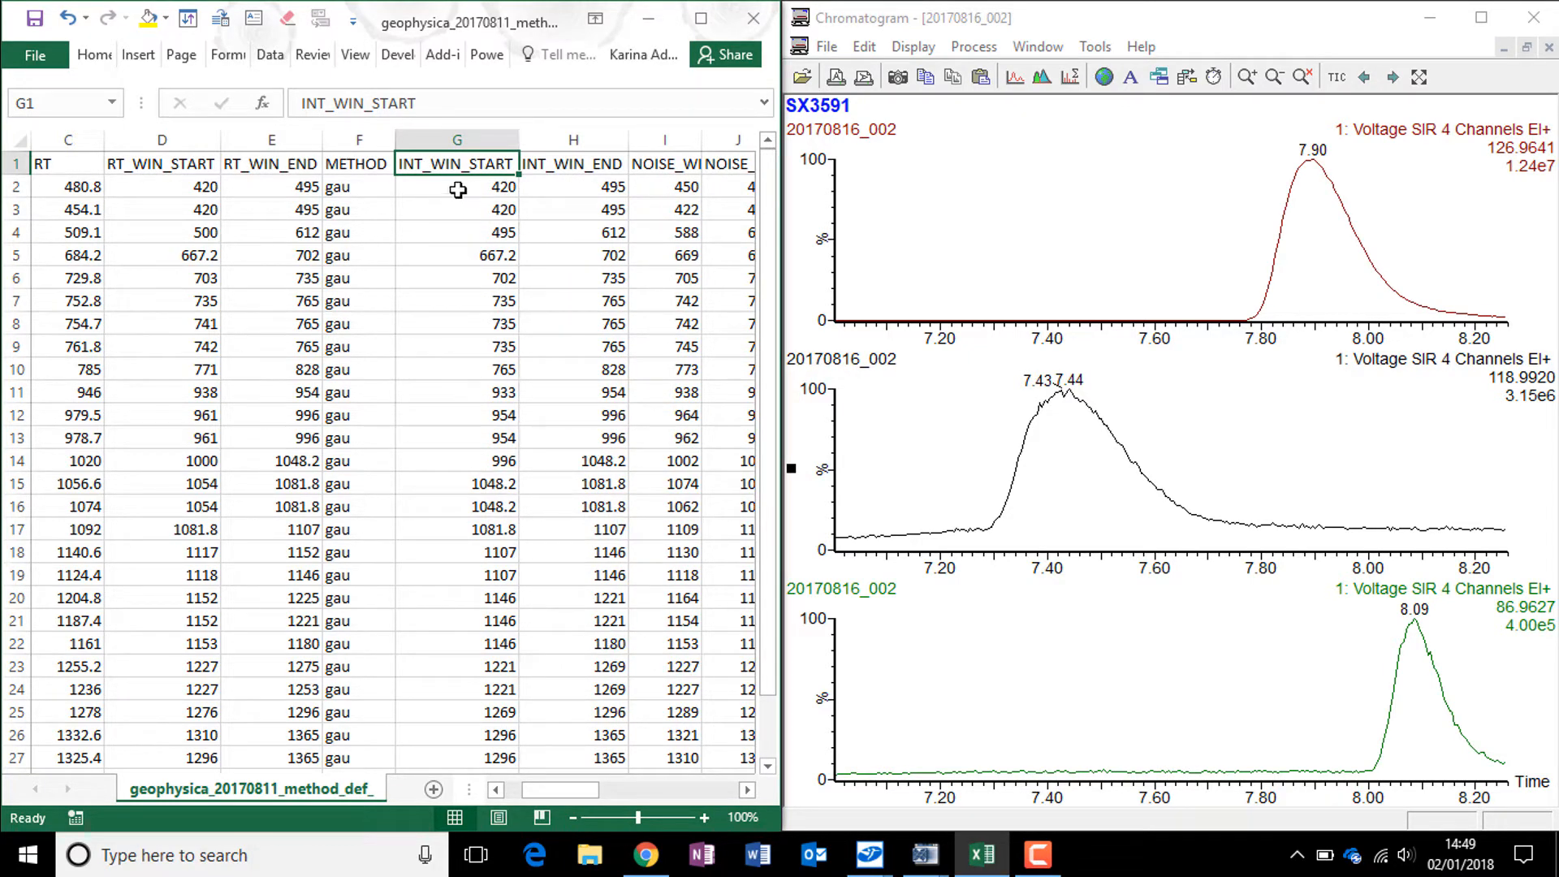
pyautogui.click(128, 186)
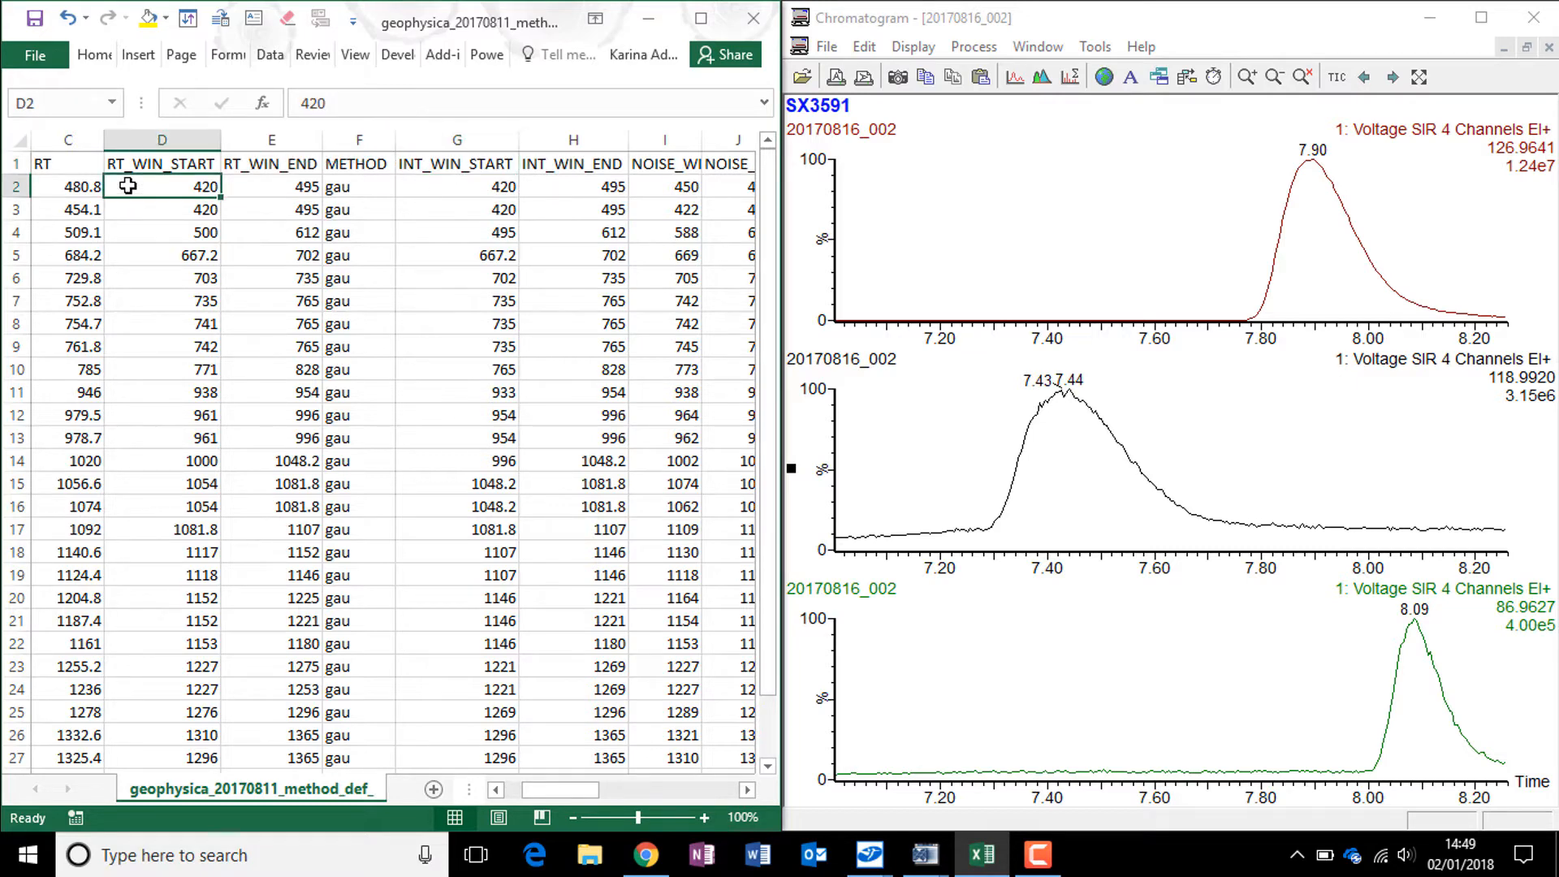
# Check SF6's RT_WIN_END and INT_WIN_END values, then fit the NOISE_WIN_START and NOISE_WIN_END column widths to their contents
pyautogui.click(289, 189)
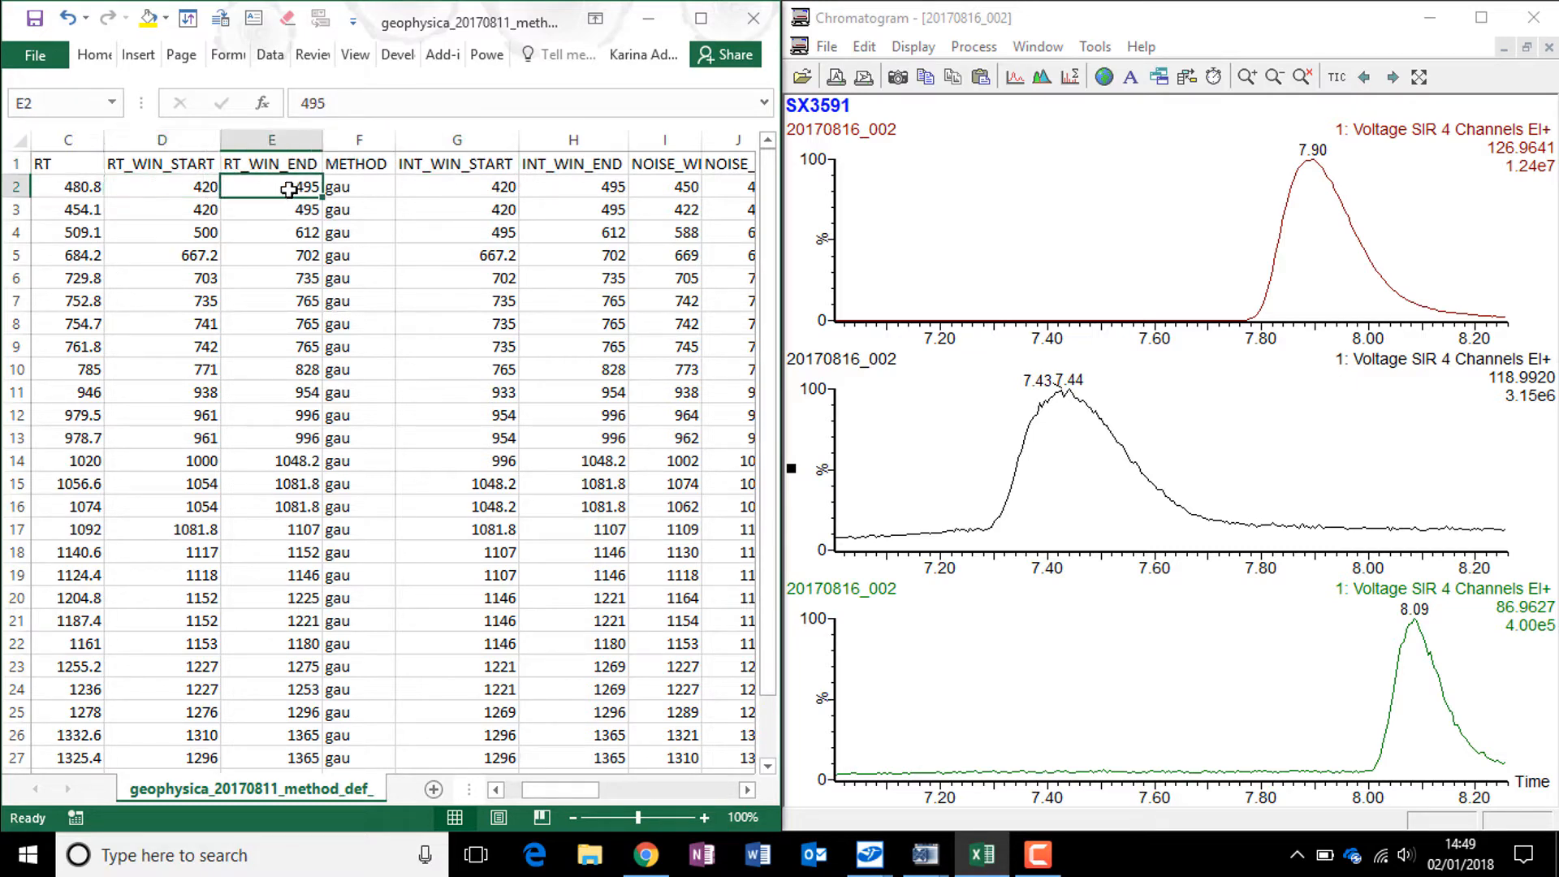
pyautogui.click(605, 192)
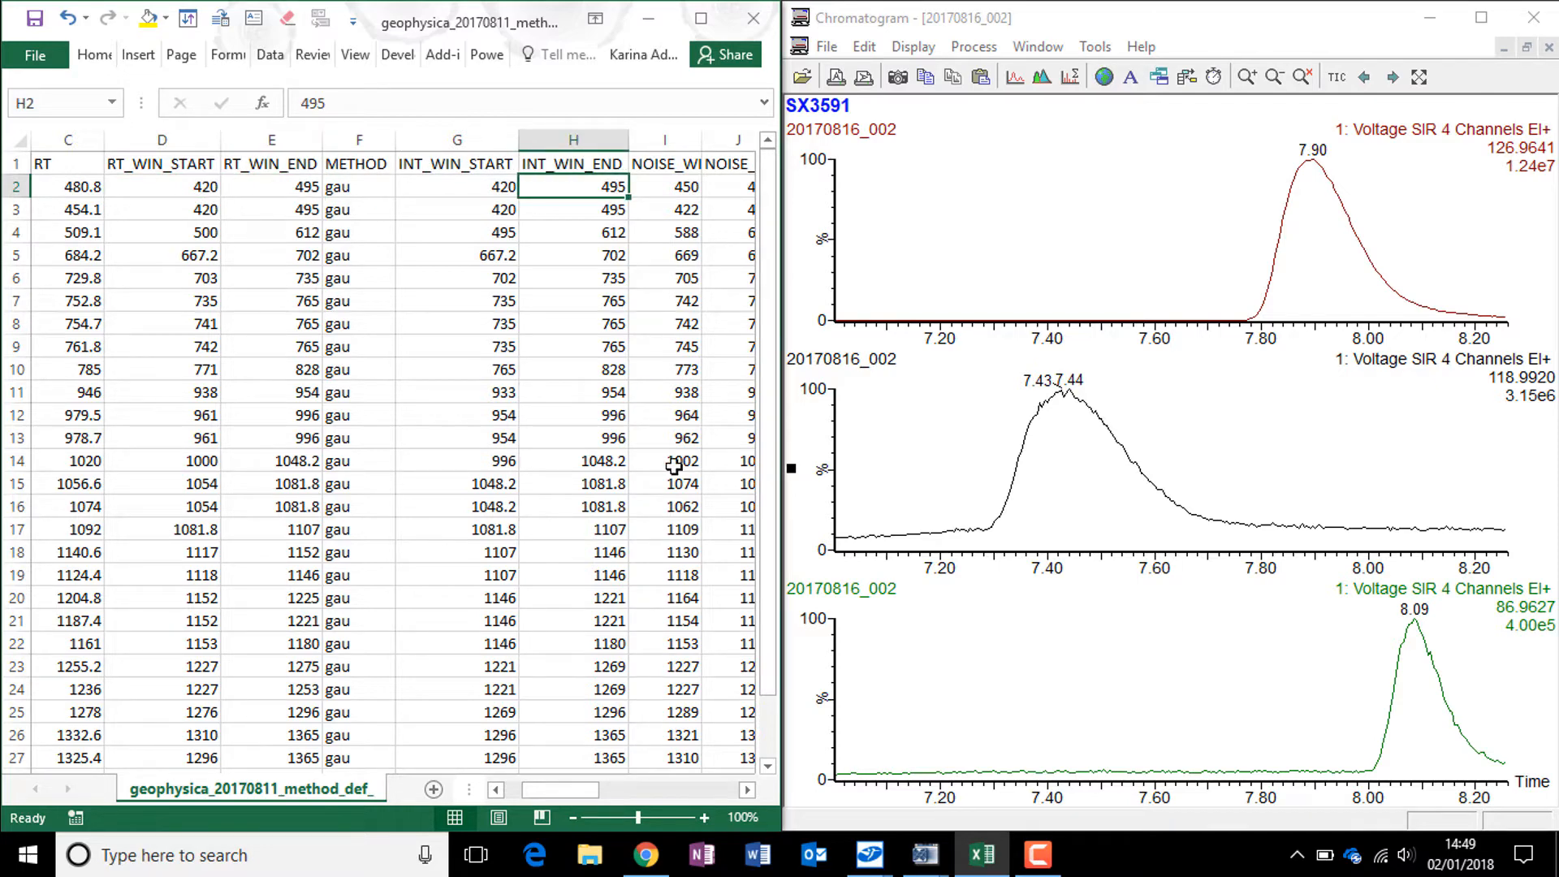
pyautogui.click(747, 790)
pyautogui.click(747, 790)
pyautogui.click(748, 790)
pyautogui.doubleClick(411, 139)
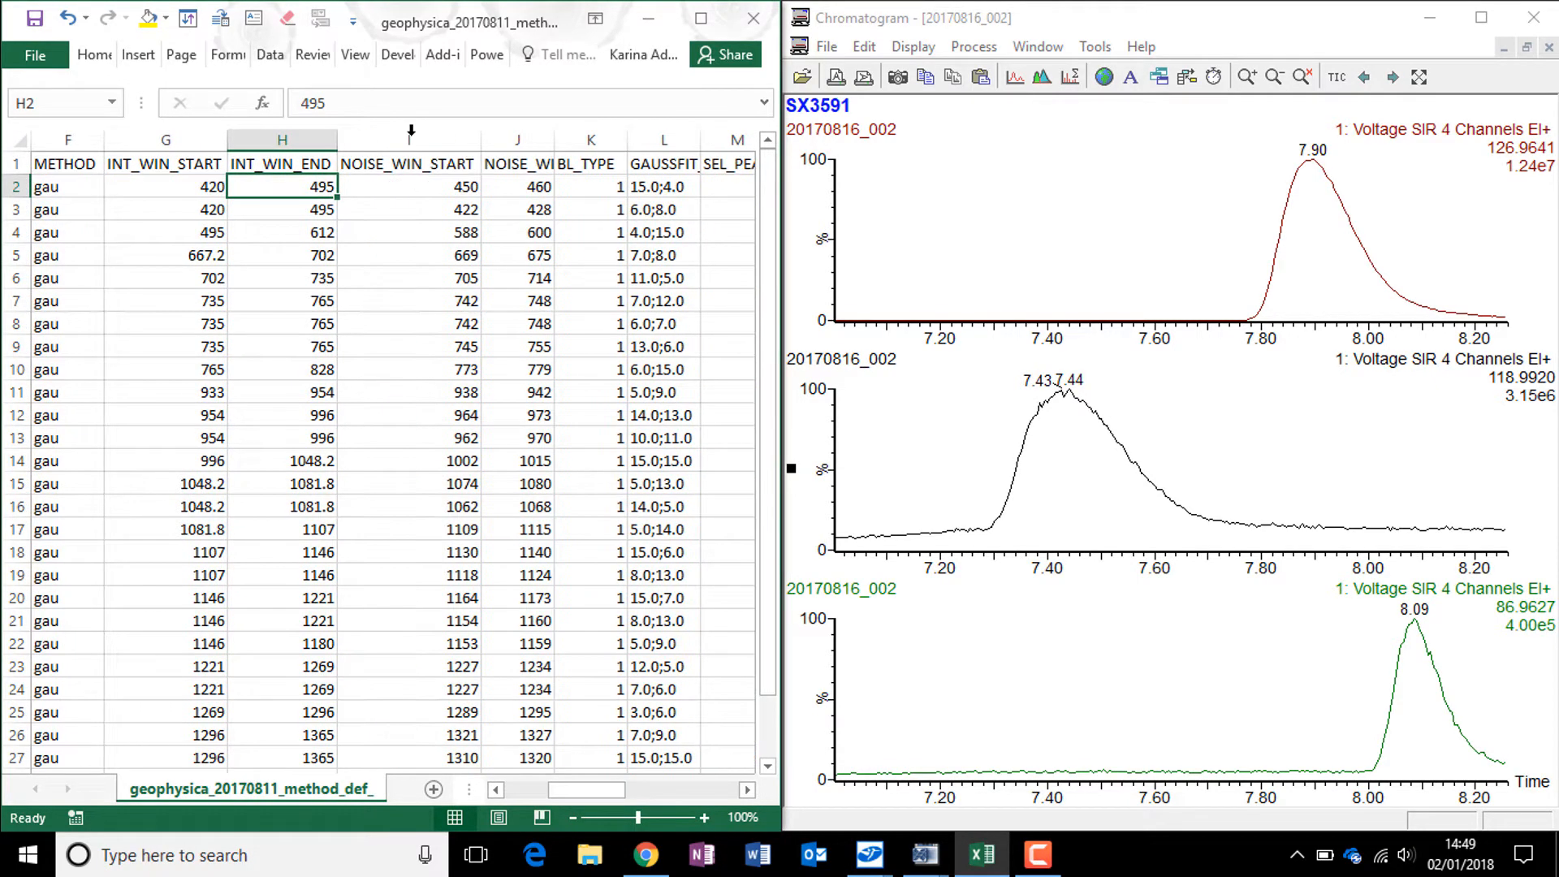
pyautogui.doubleClick(555, 140)
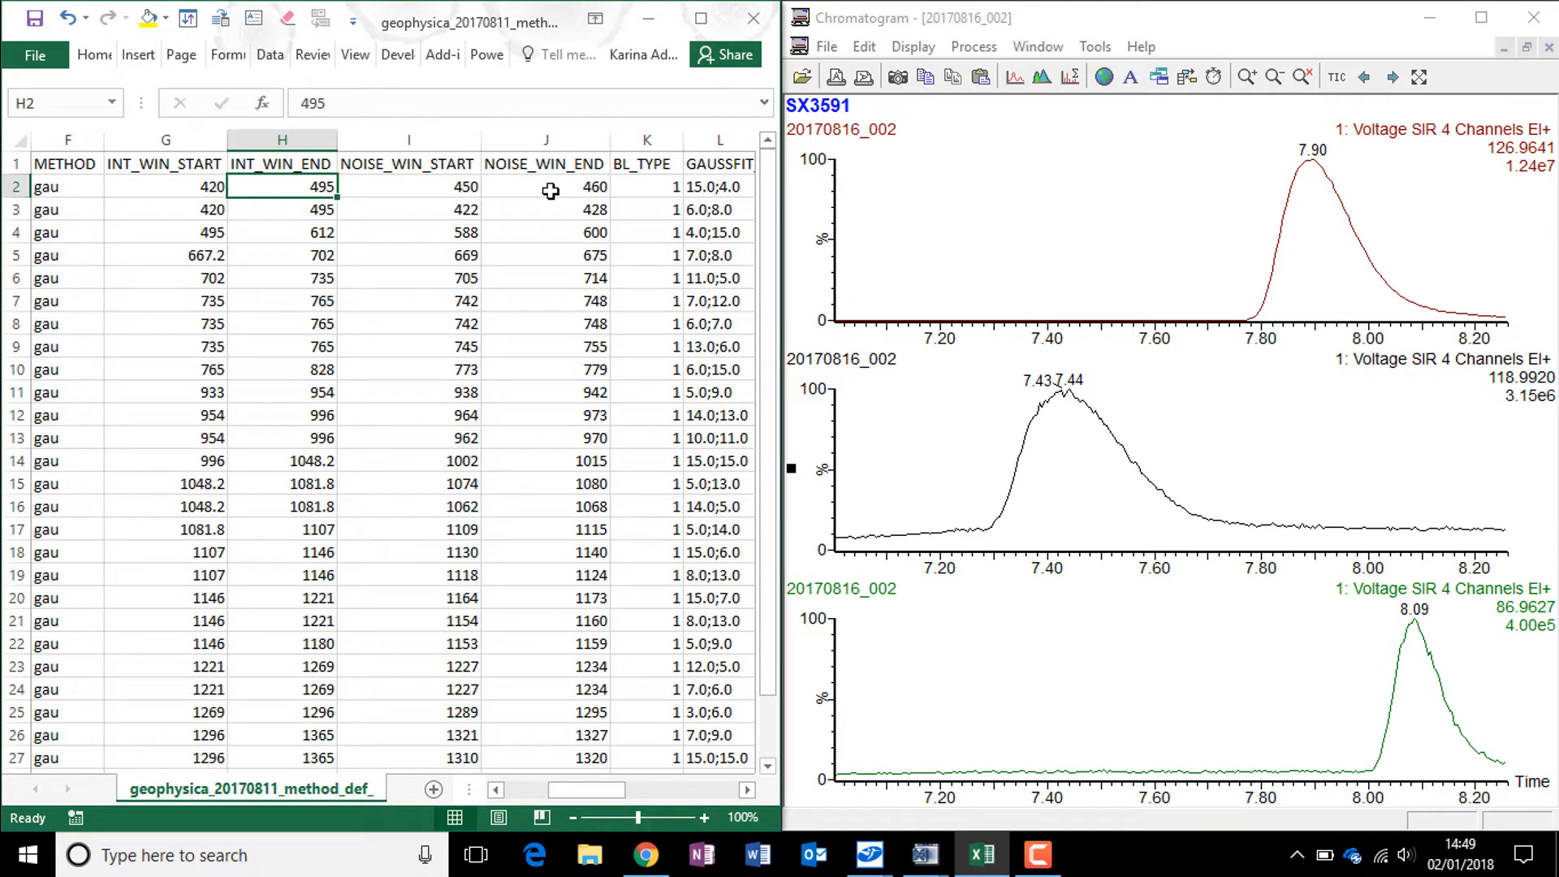
pyautogui.click(551, 191)
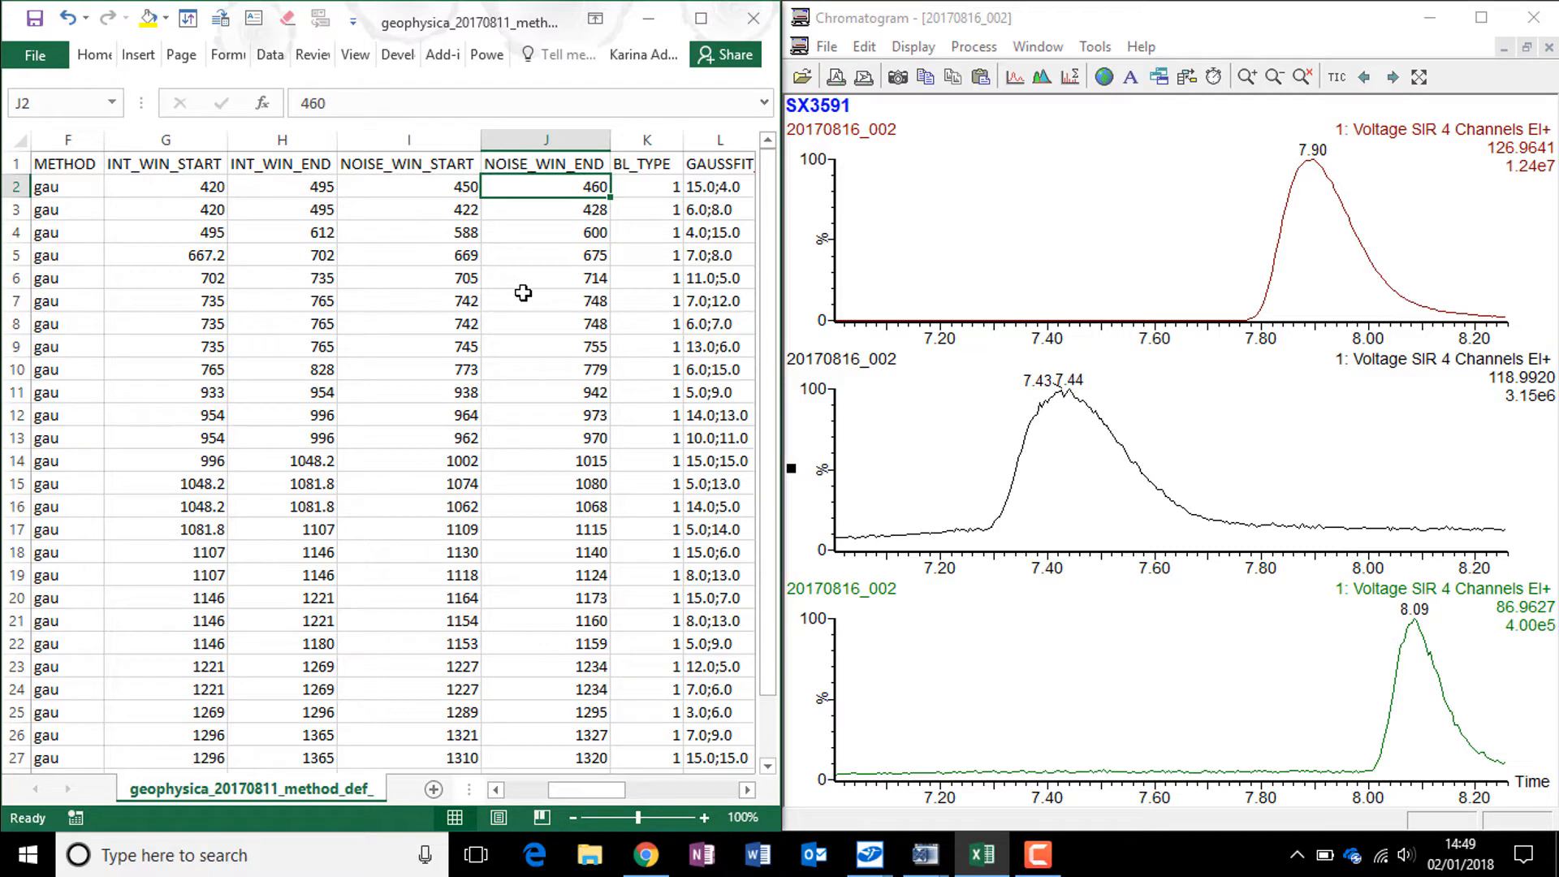
# Review the BL_TYPE column, including the baseline type entry for SF6
pyautogui.click(643, 163)
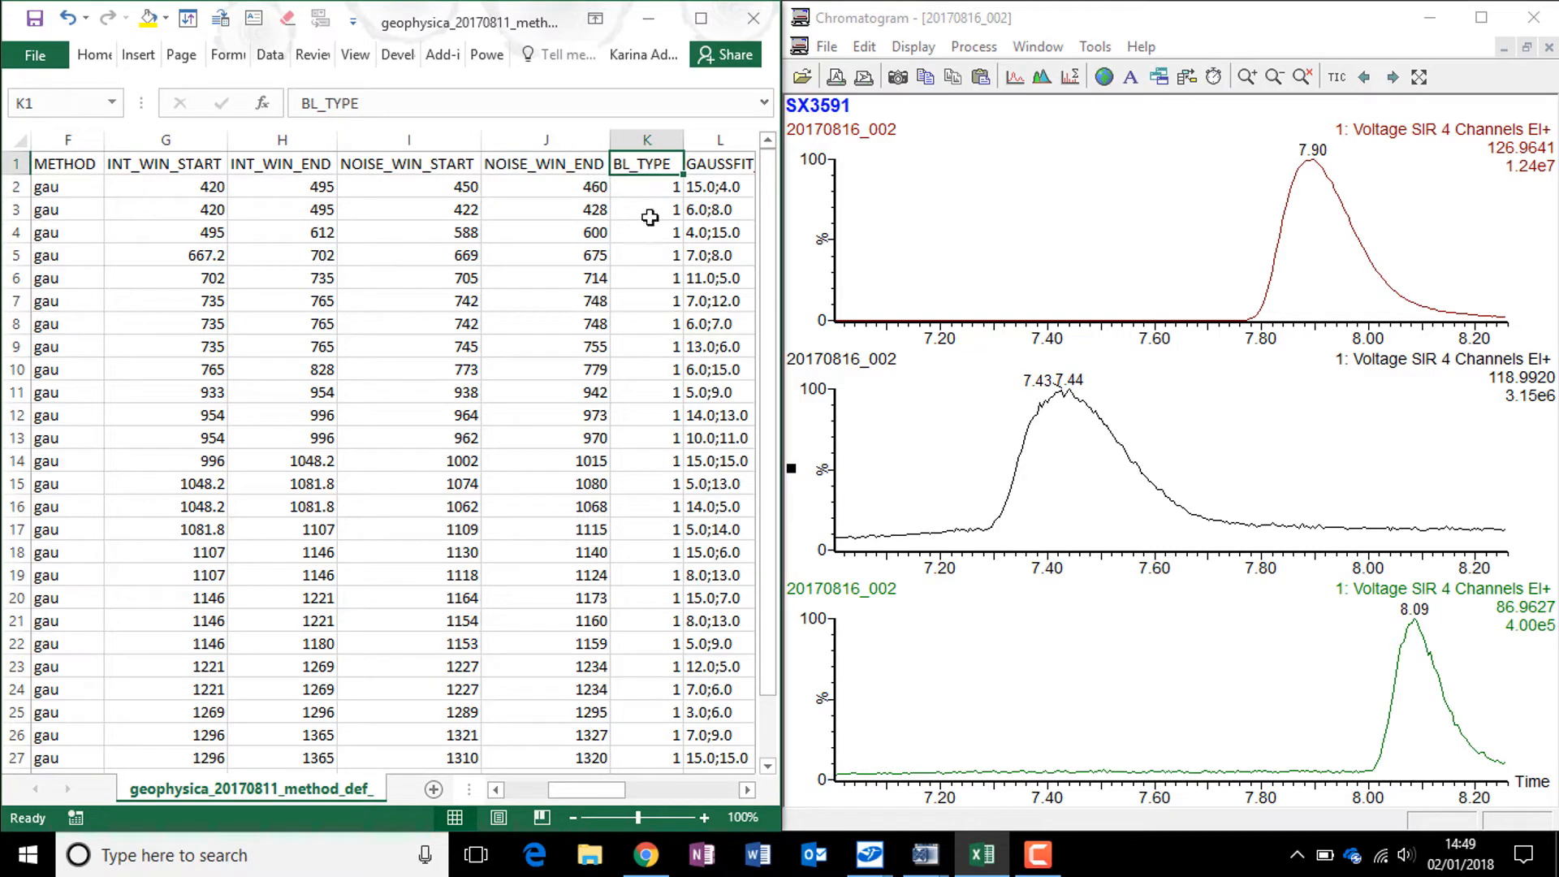
pyautogui.click(747, 790)
pyautogui.click(746, 790)
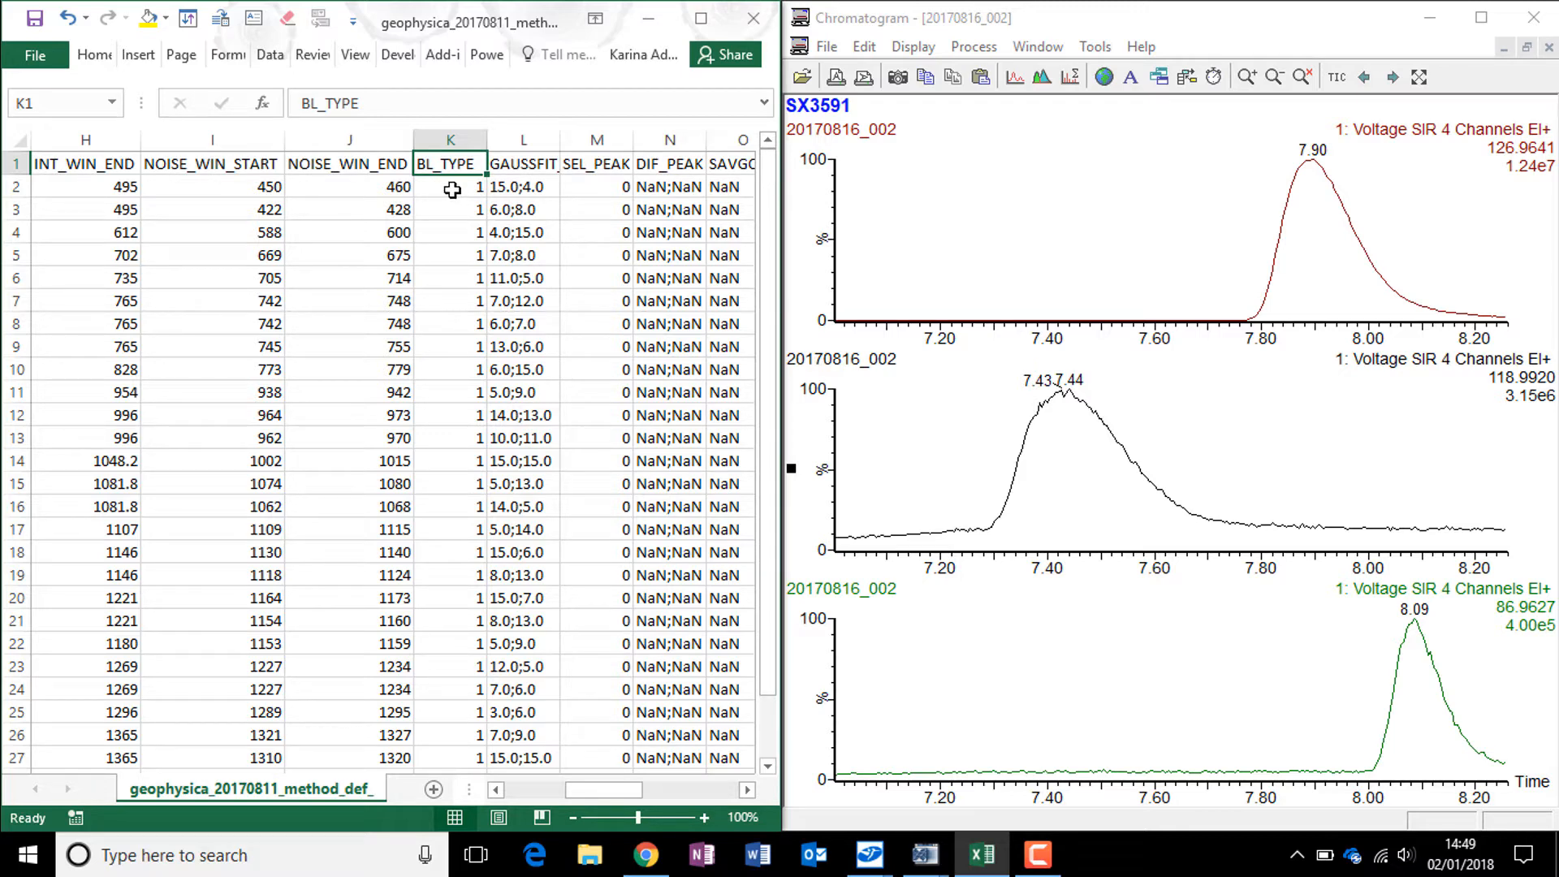
pyautogui.click(452, 189)
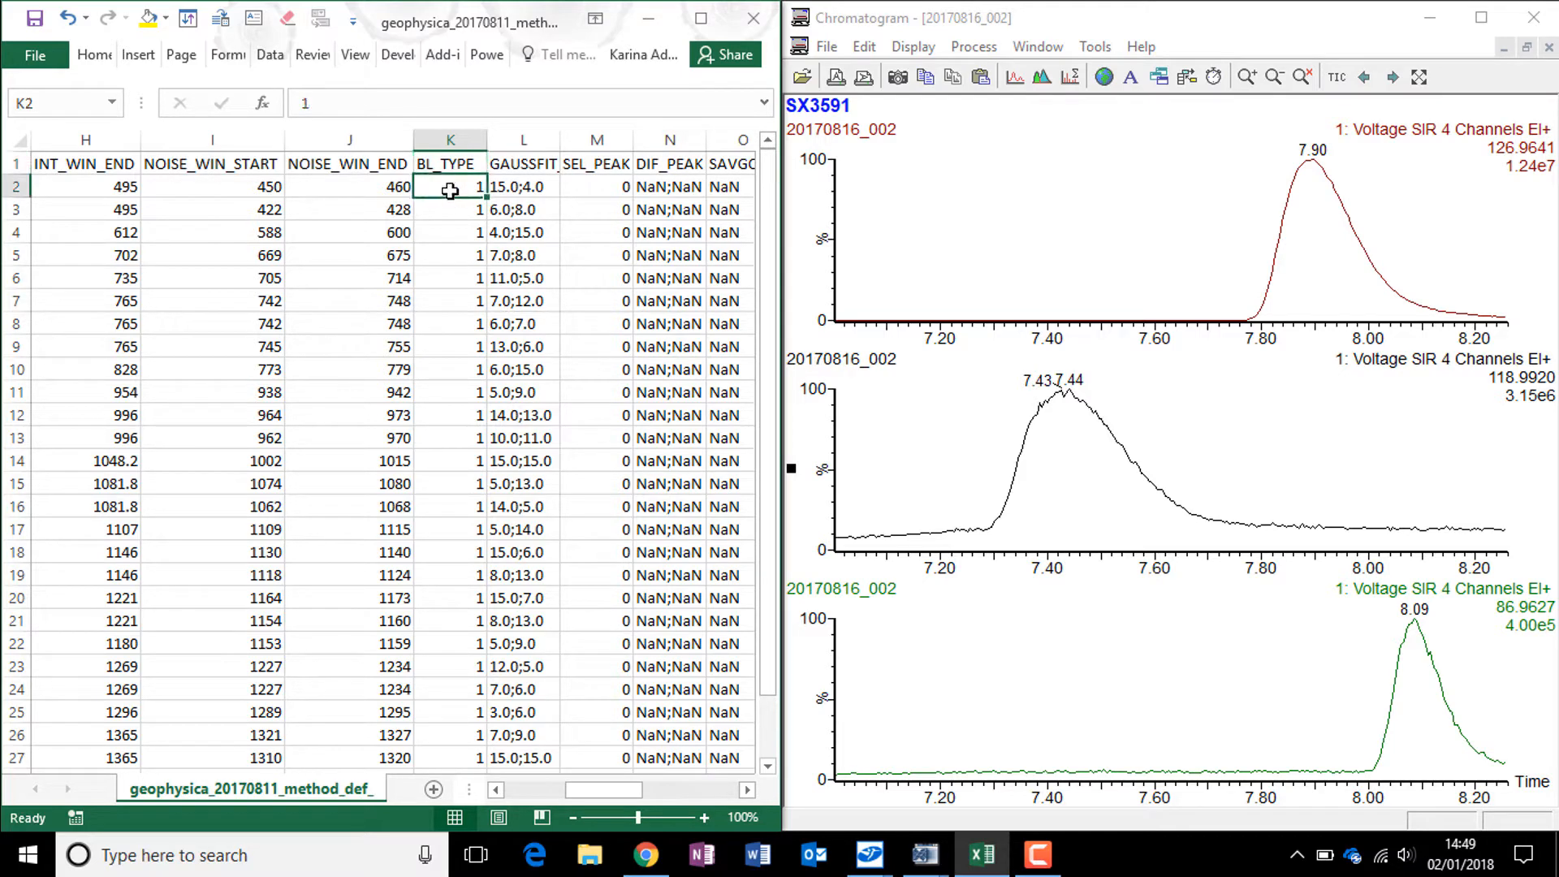
pyautogui.scroll(-3, 447, 312)
pyautogui.scroll(3, 455, 284)
# Fit the GAUSSFIT_SIGMA column width to its contents and check the sigma pairs of the first two compounds
pyautogui.click(513, 166)
pyautogui.moveTo(560, 140); pyautogui.dragTo(560, 139)
pyautogui.doubleClick(560, 140)
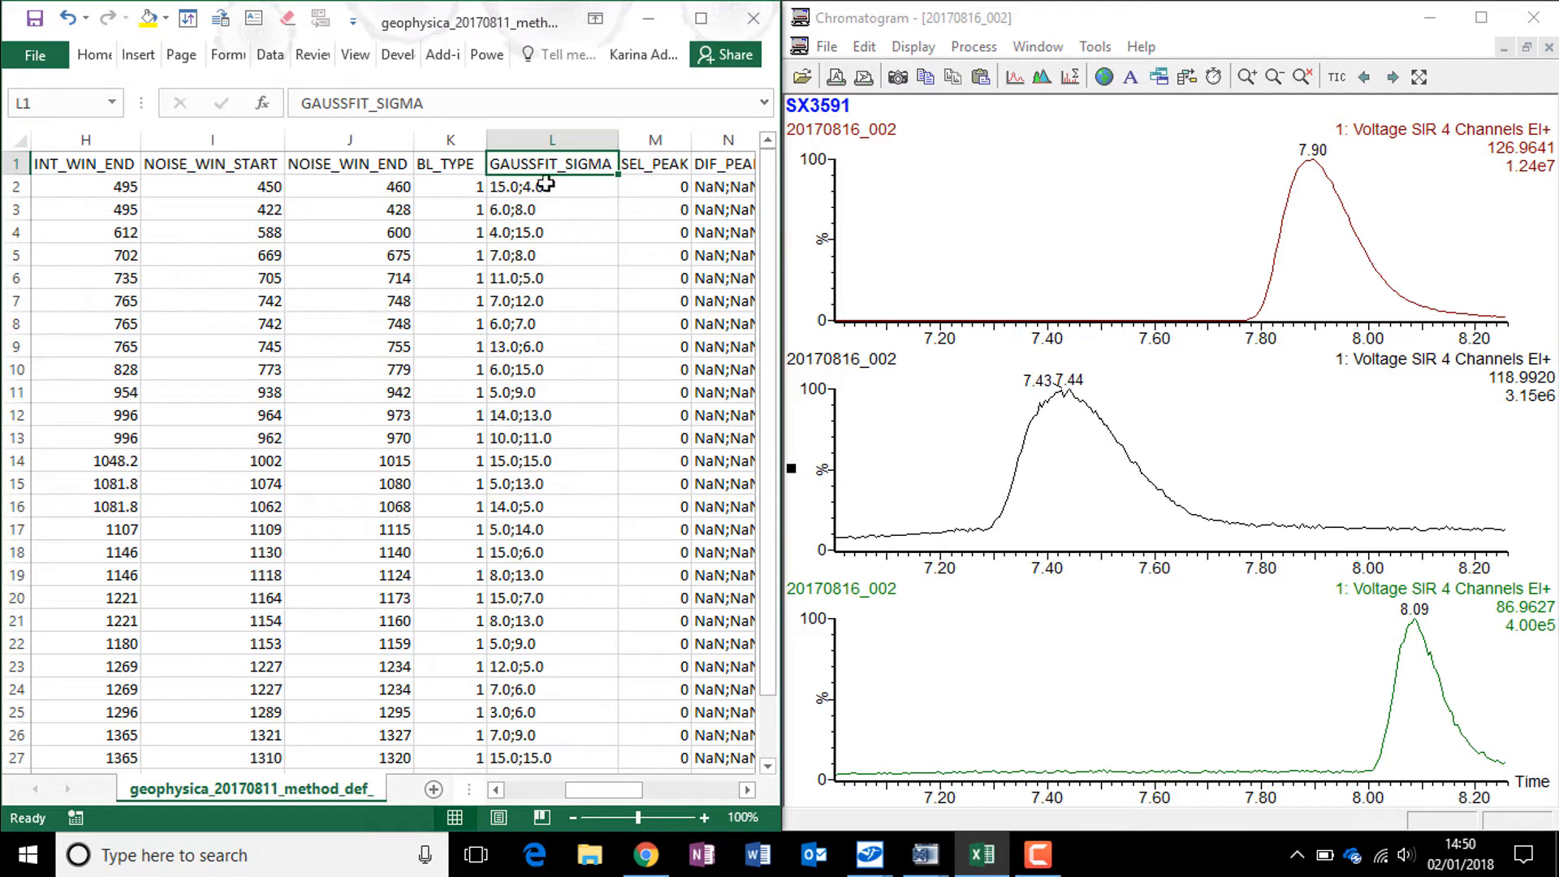
pyautogui.click(504, 208)
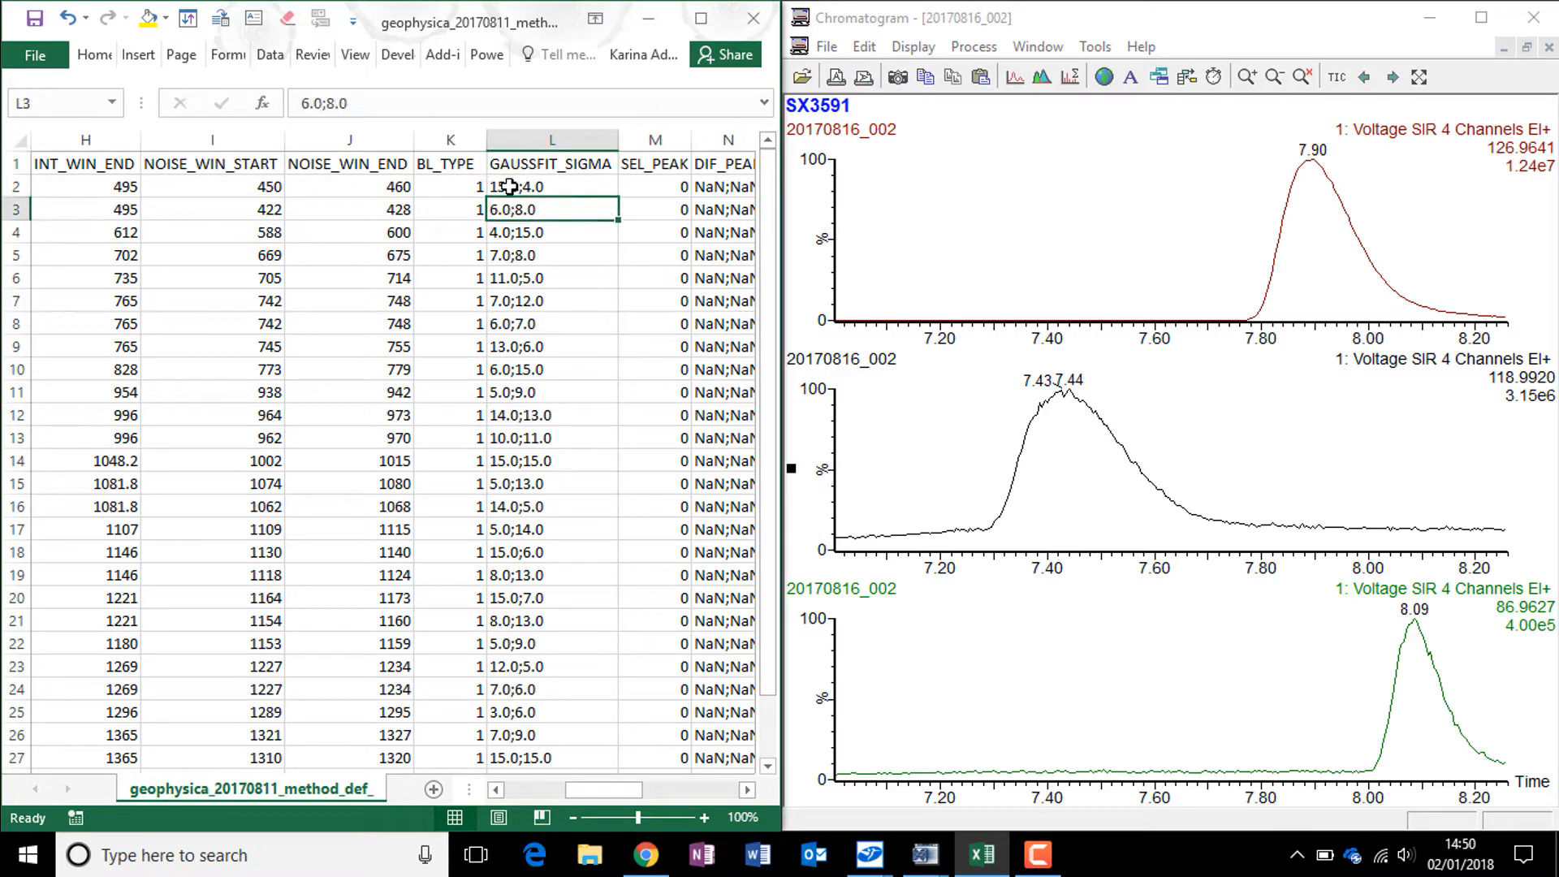
pyautogui.click(498, 196)
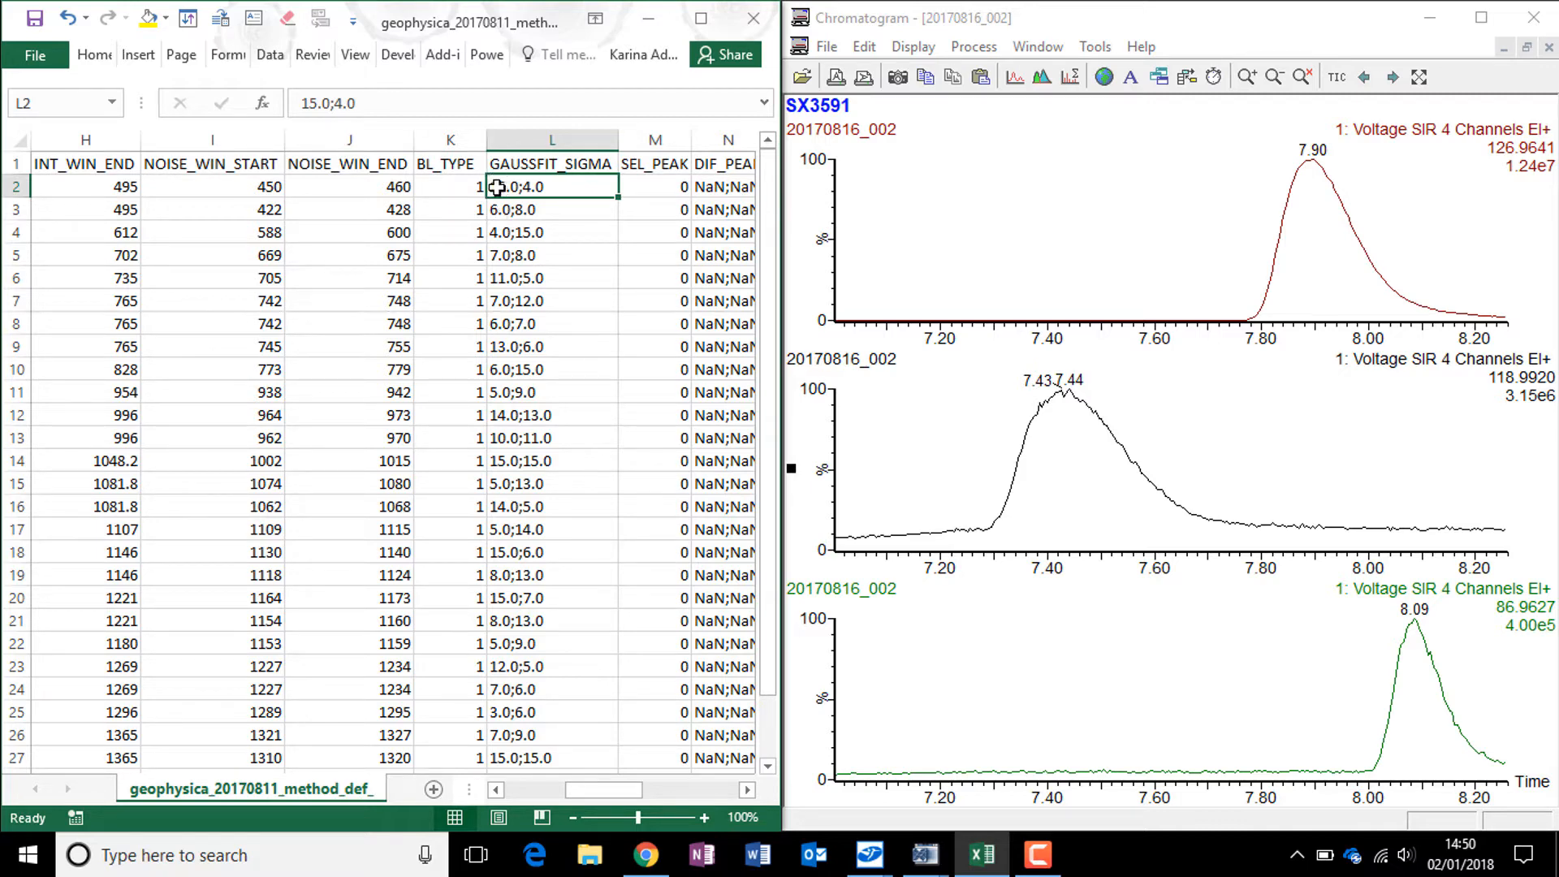
# Review the SEL_PEAK, DIF_PEAK, SAVGOL and THRESH columns, including SF6's entries
pyautogui.click(656, 182)
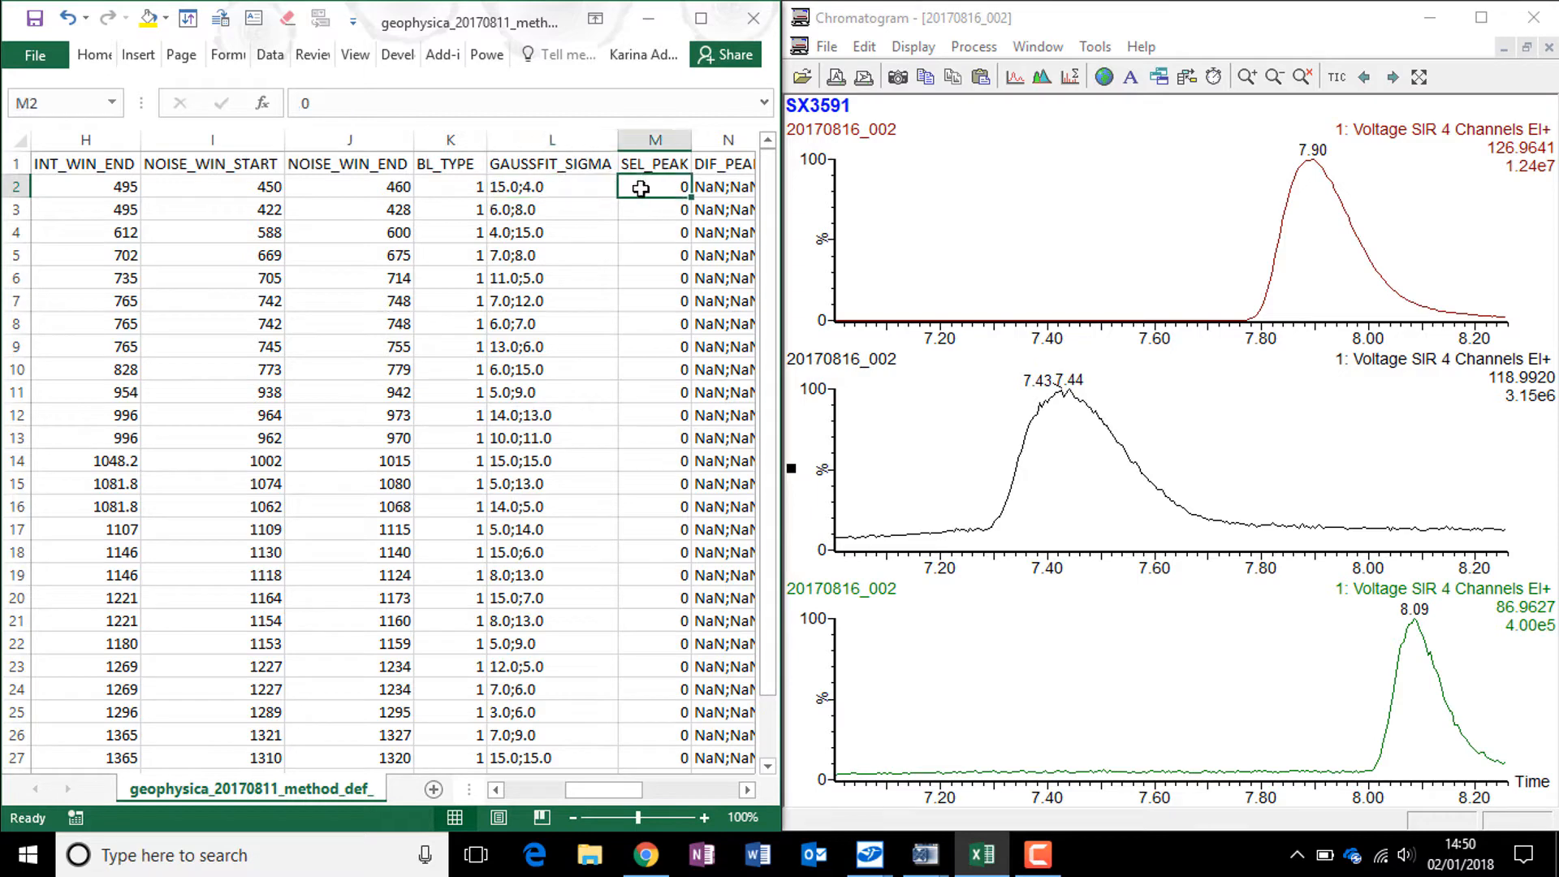
pyautogui.click(747, 789)
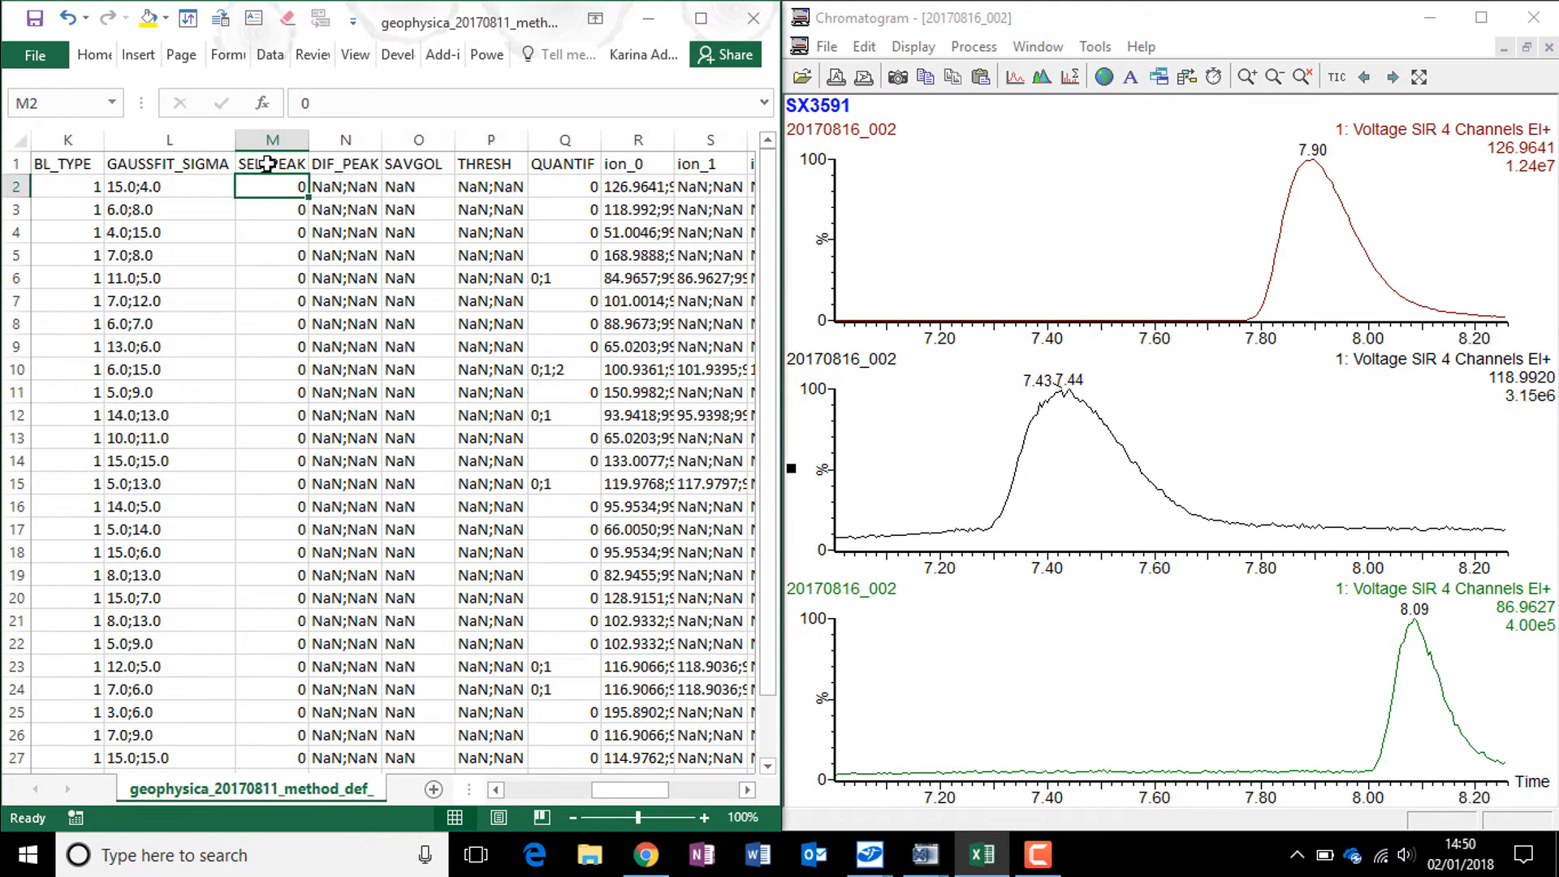
pyautogui.moveTo(262, 165); pyautogui.dragTo(496, 186)
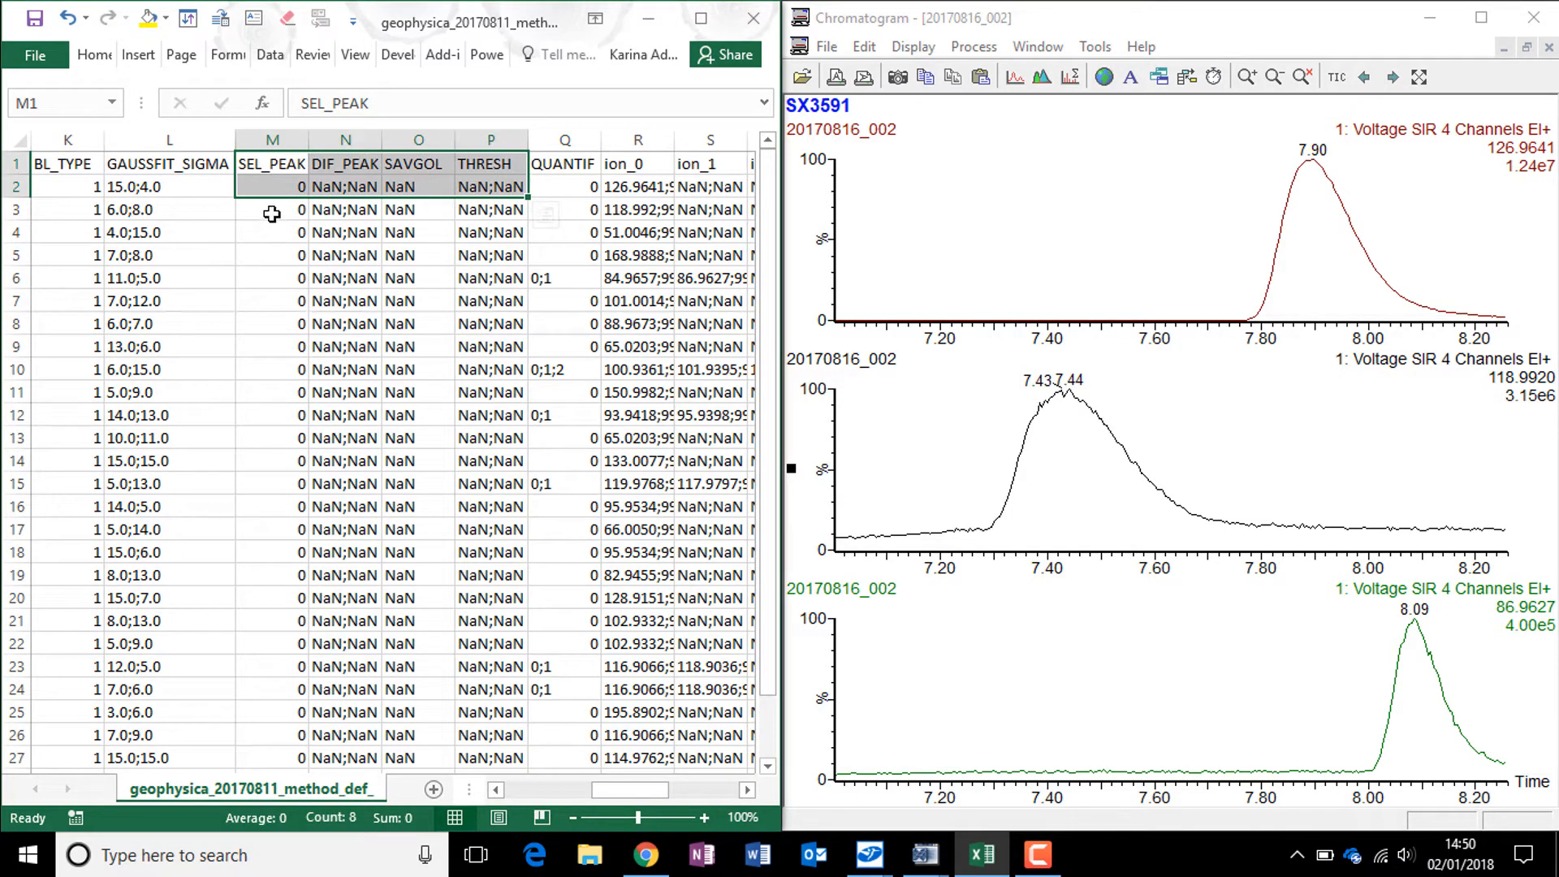
pyautogui.scroll(-5, 274, 199)
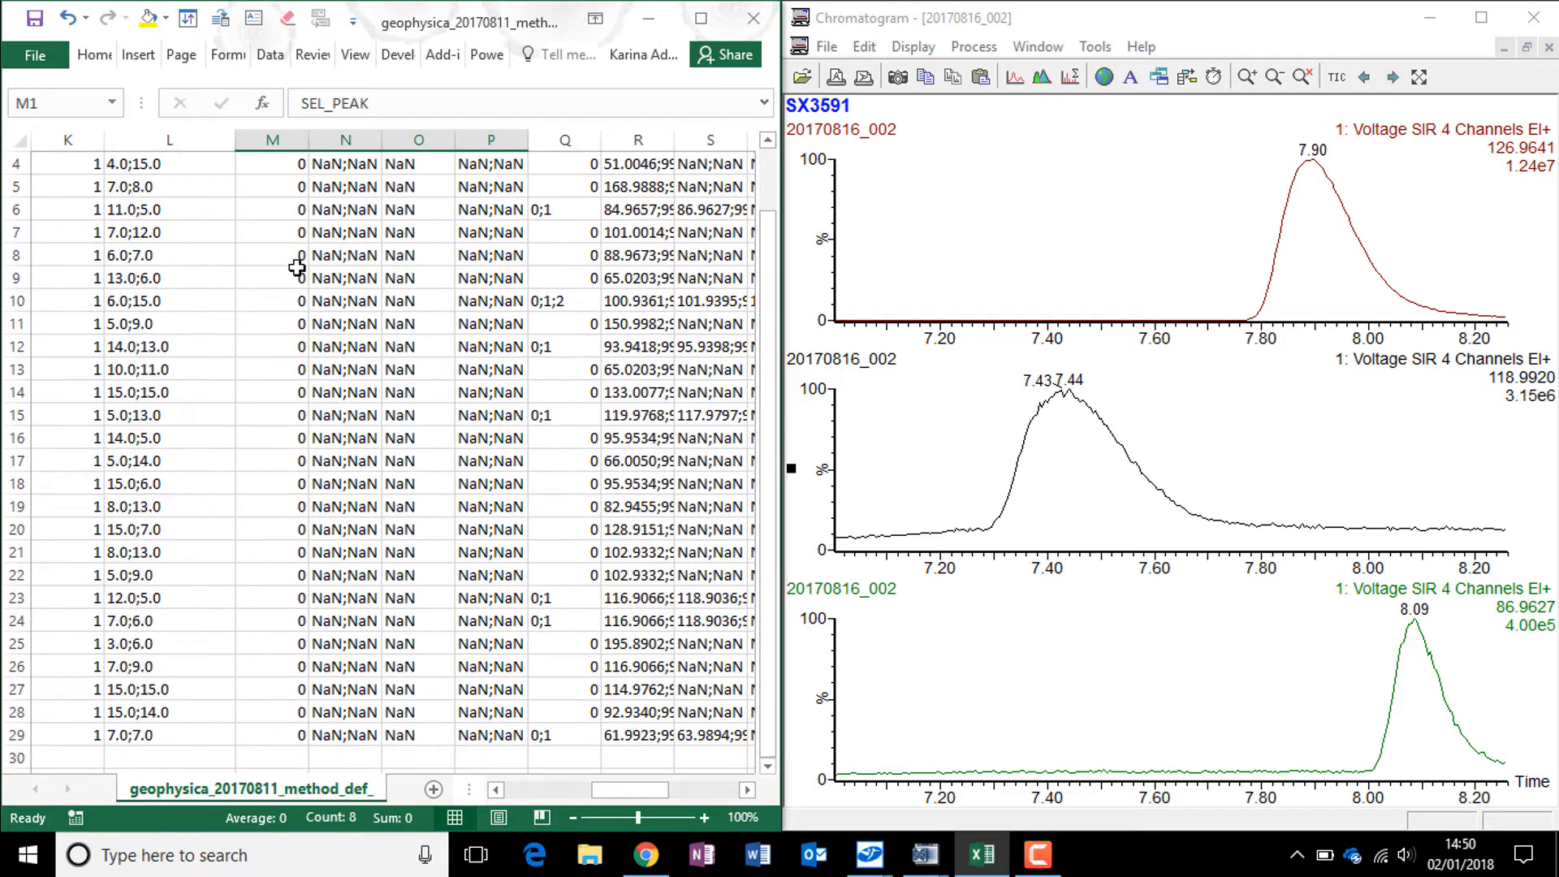
pyautogui.scroll(5, 276, 191)
pyautogui.click(278, 183)
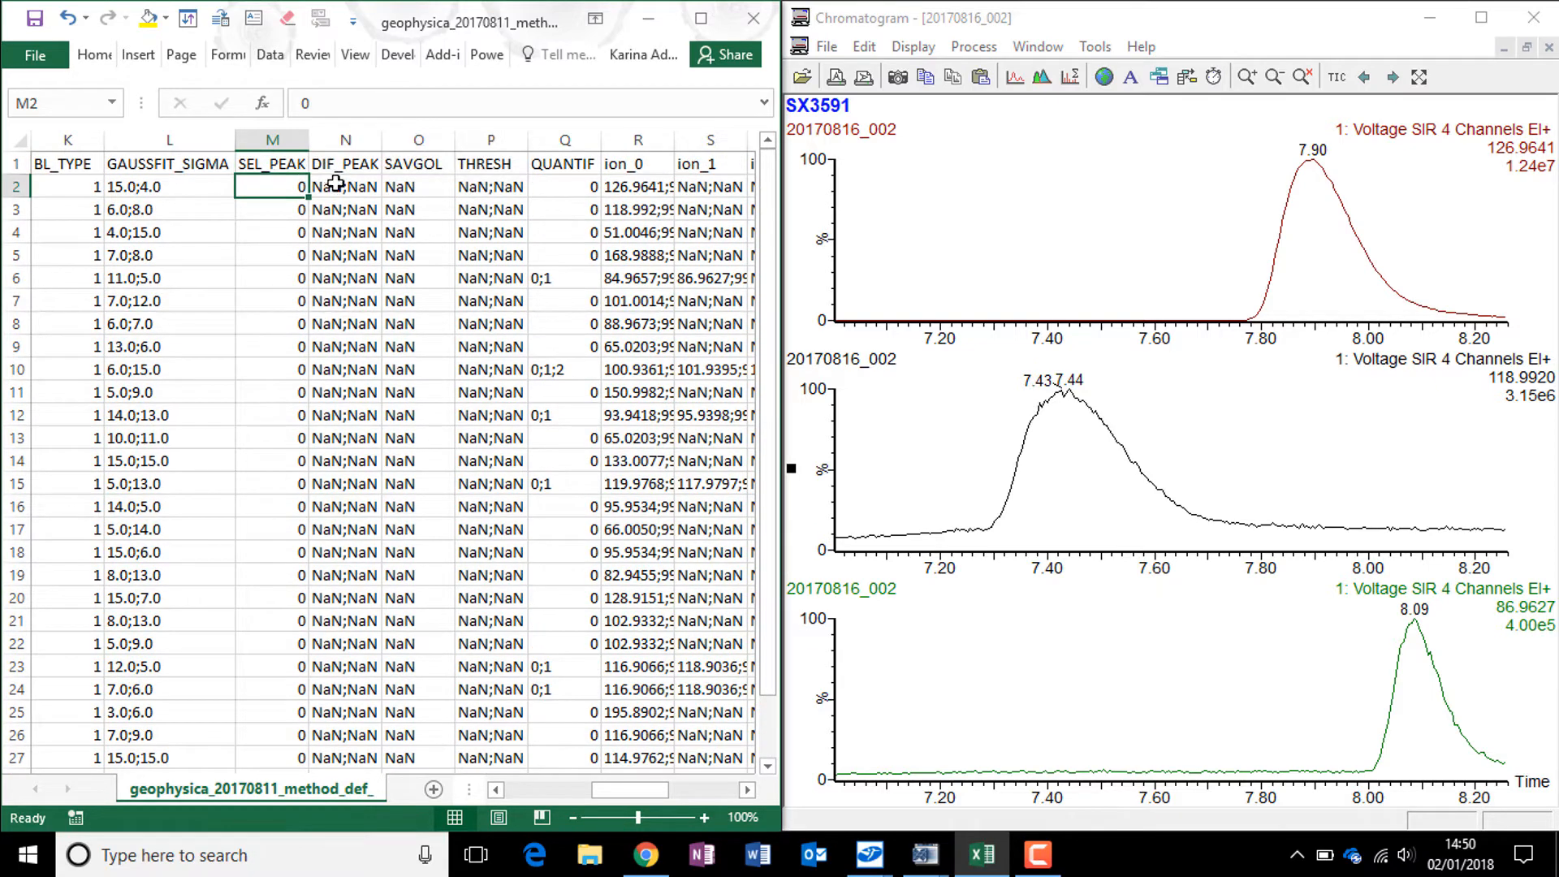
pyautogui.moveTo(336, 185); pyautogui.dragTo(485, 187)
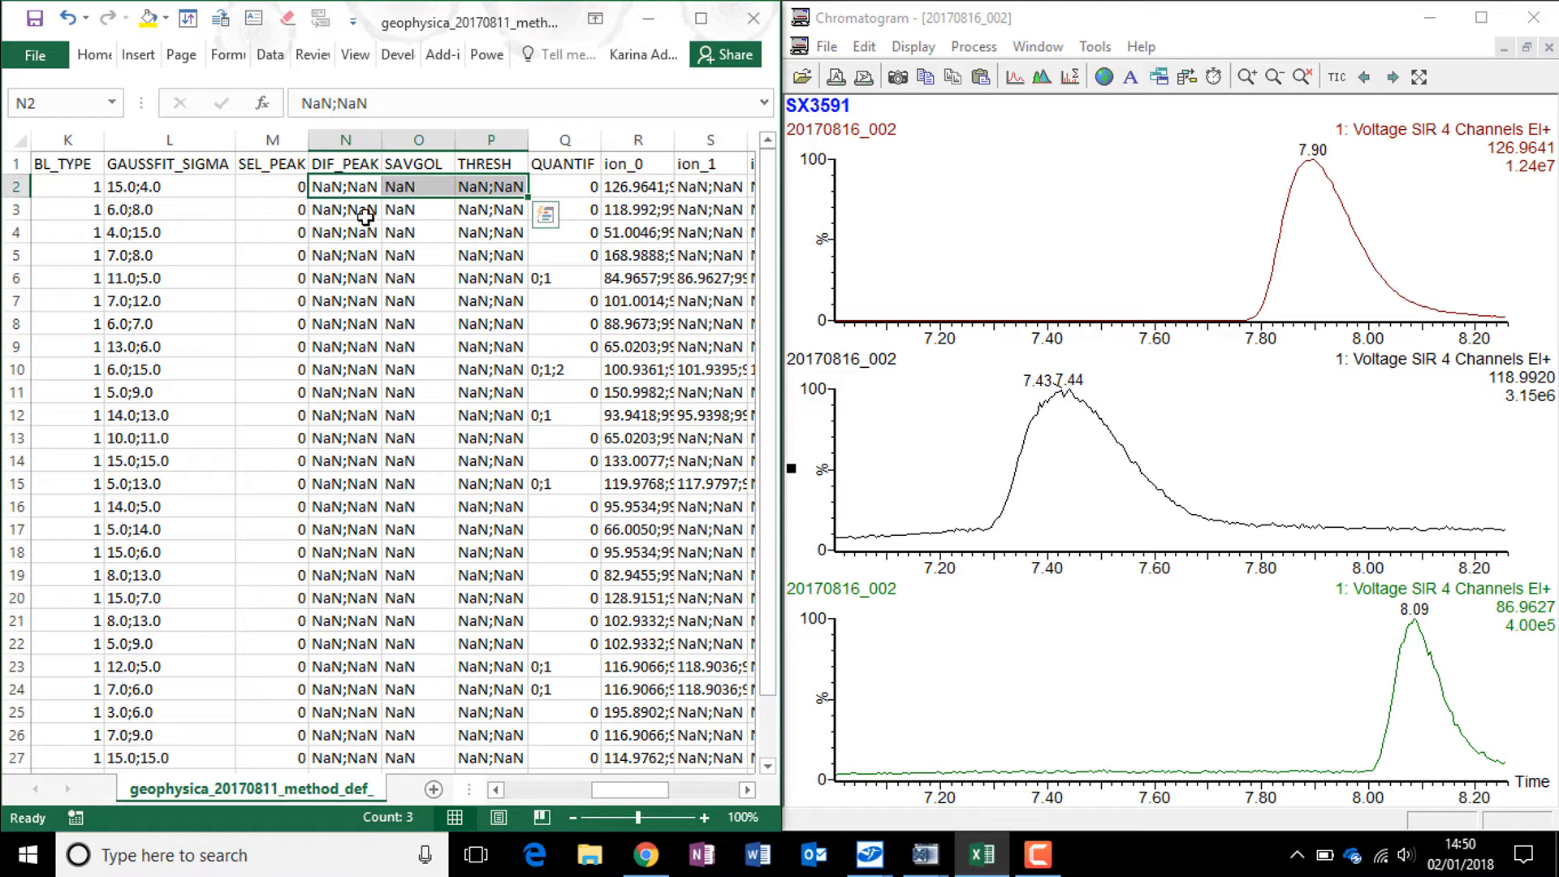
# Examine the QUANTIF column, comparing single-ion entries with the multiple-ion entries in rows 6 and 10
pyautogui.click(579, 171)
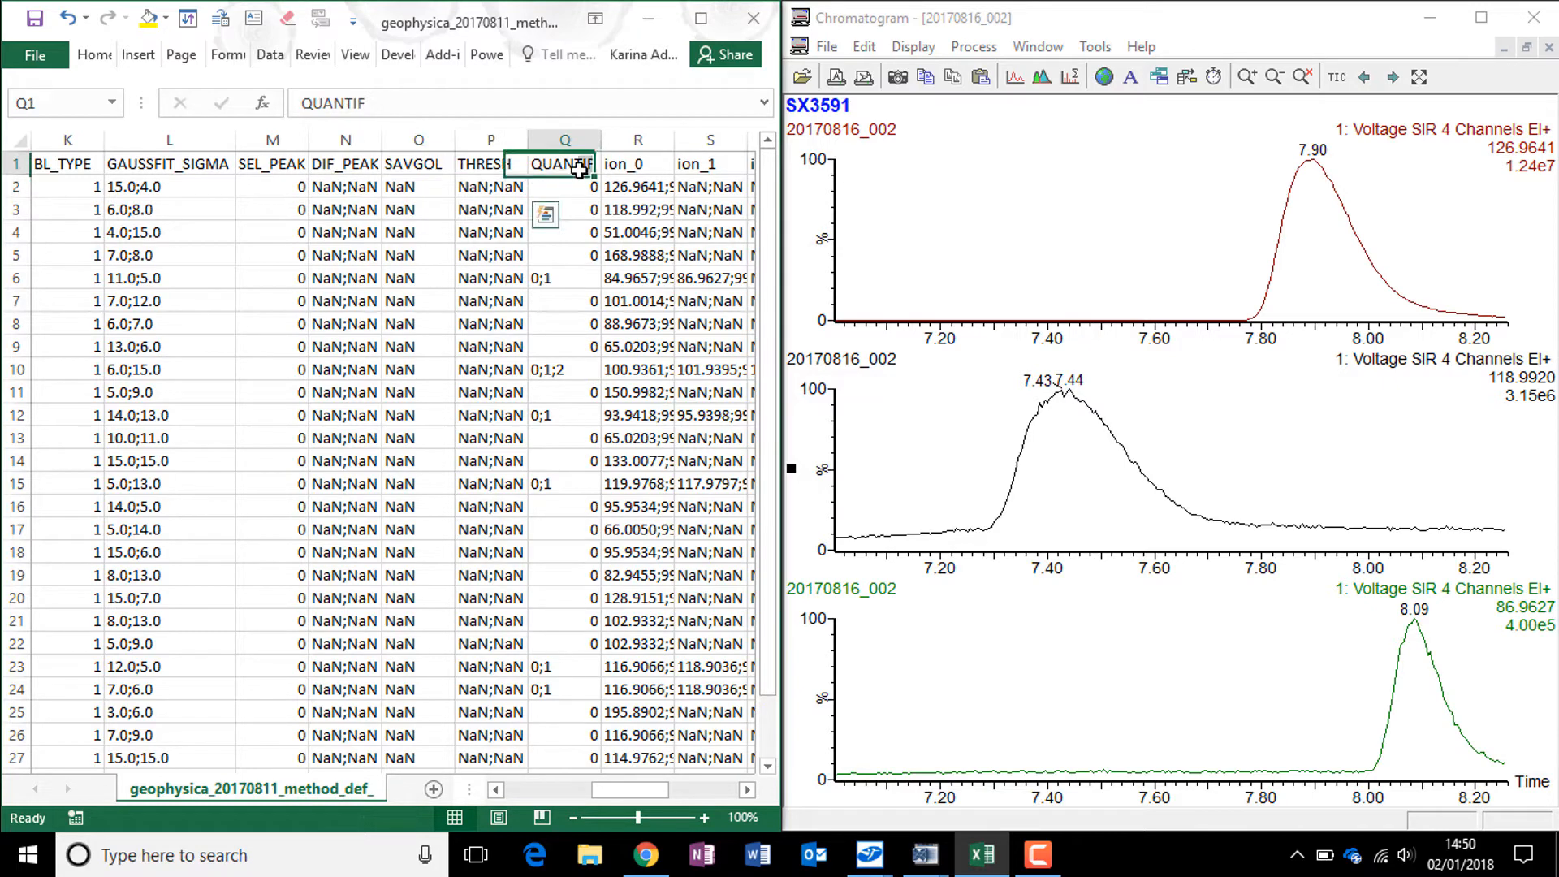
pyautogui.click(732, 793)
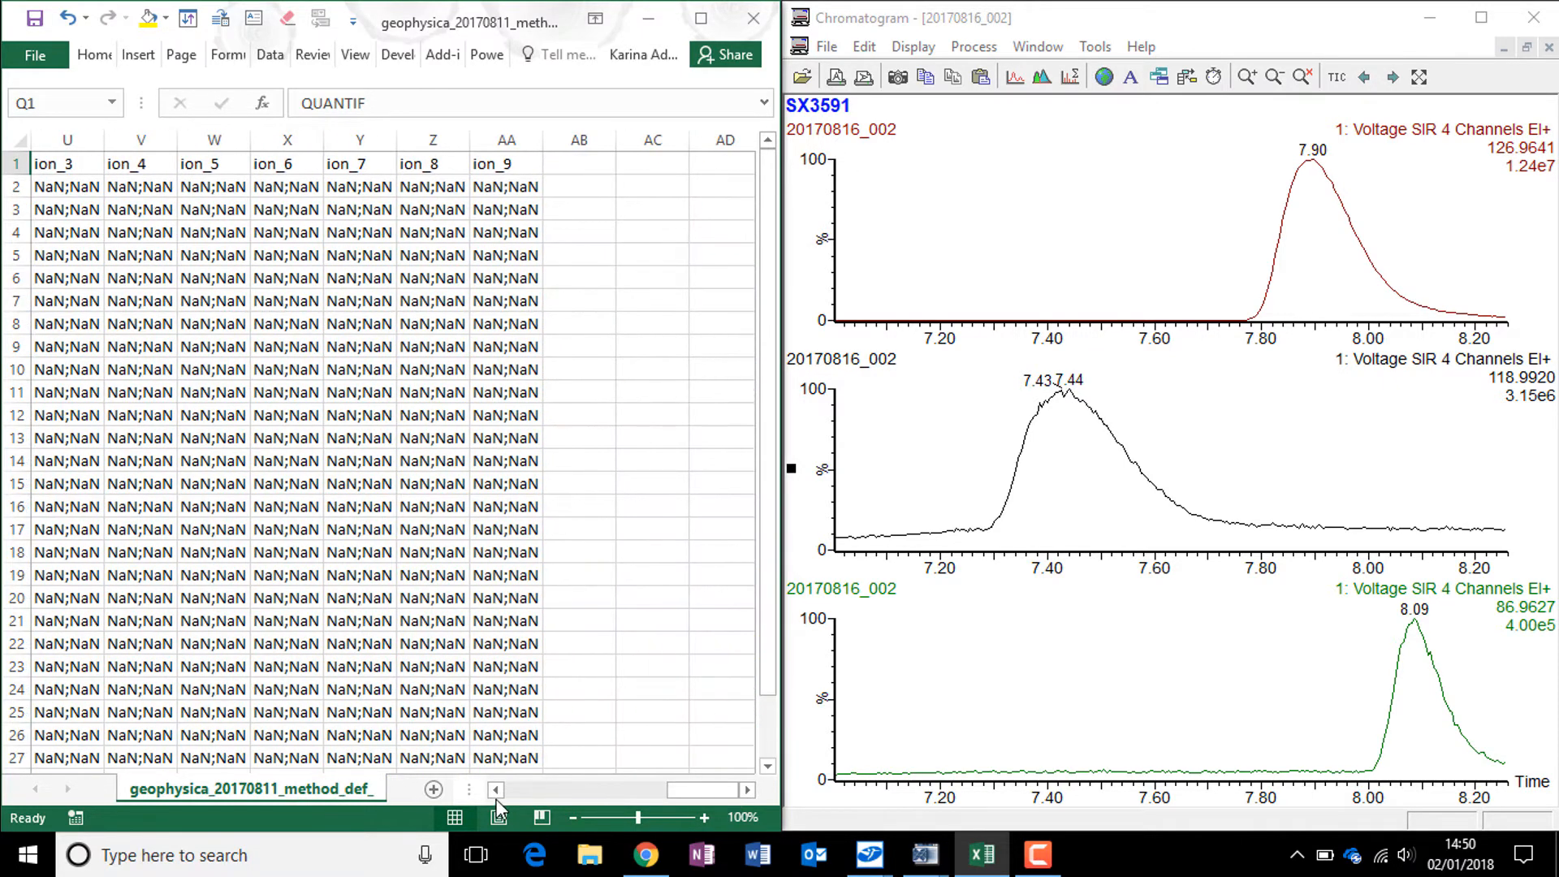
pyautogui.click(492, 791)
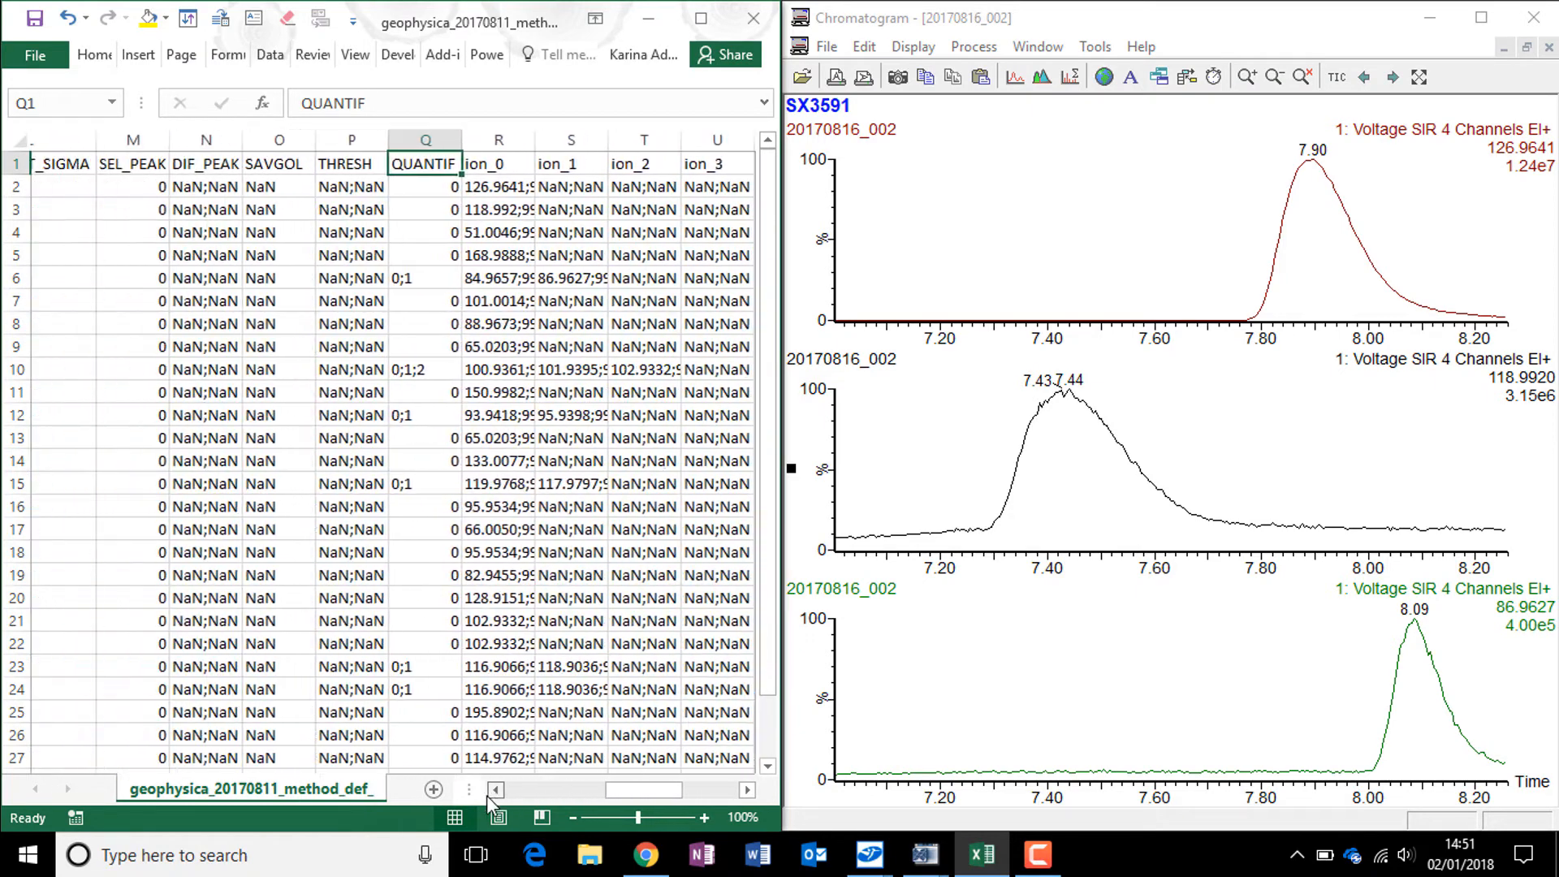
pyautogui.click(492, 791)
pyautogui.click(482, 190)
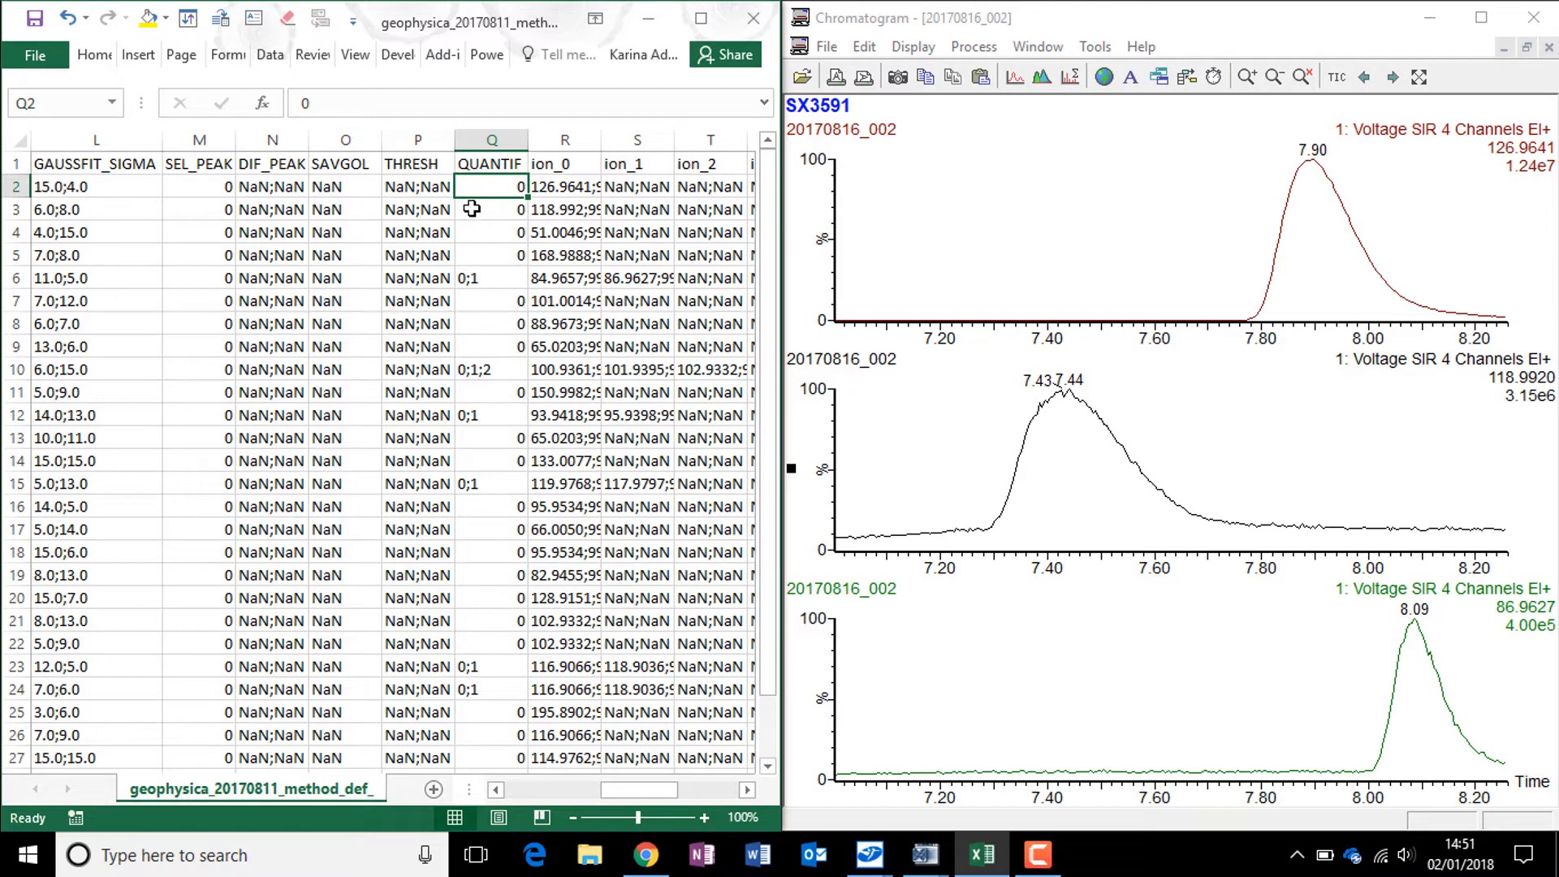
pyautogui.click(474, 211)
pyautogui.click(477, 232)
pyautogui.click(482, 254)
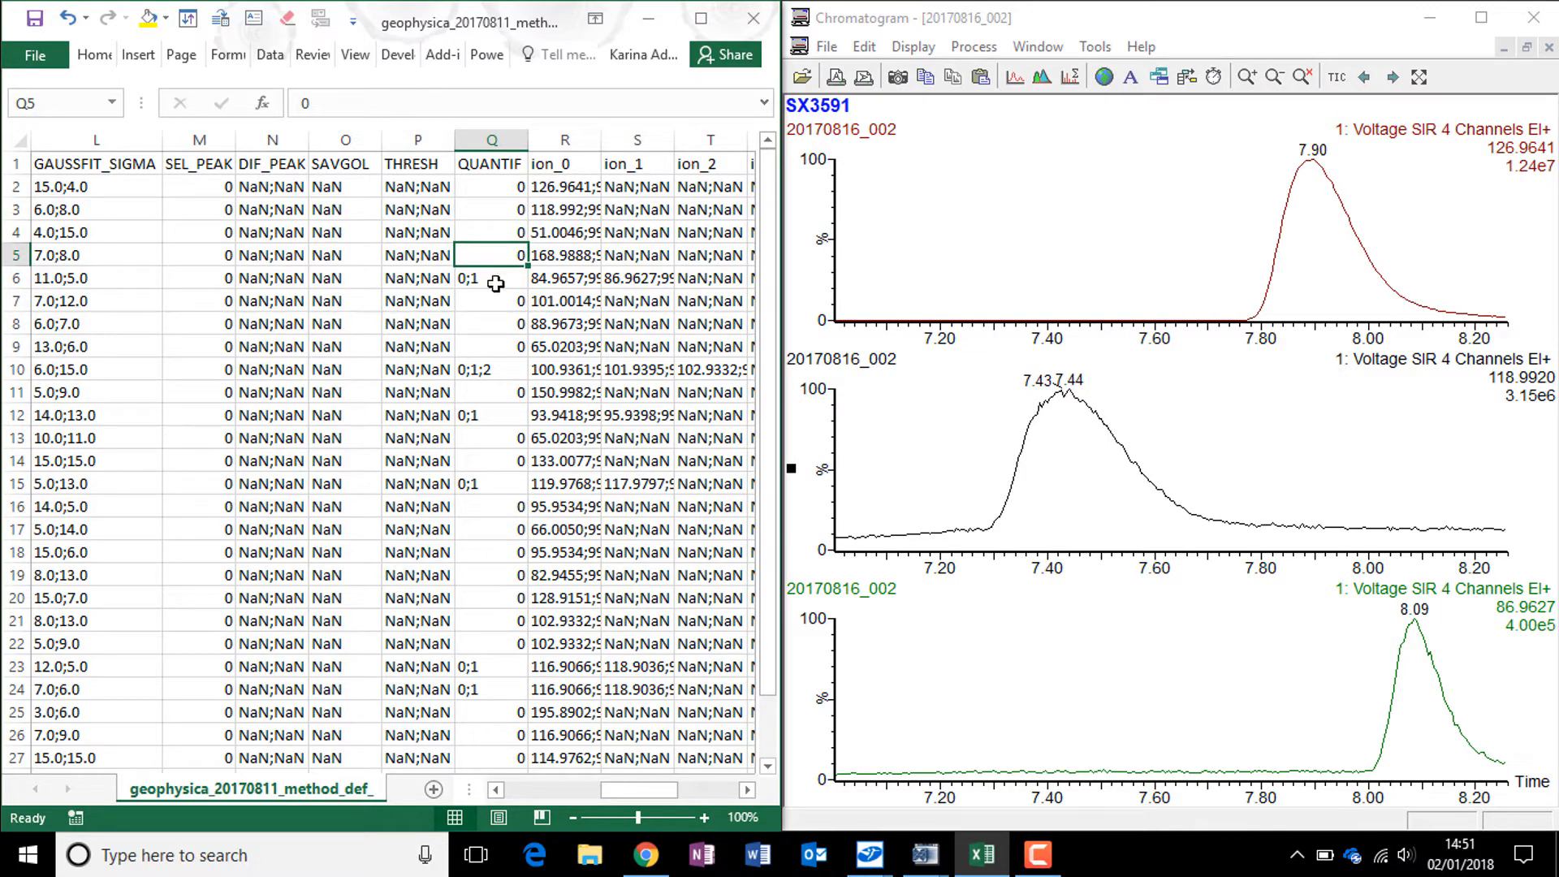
pyautogui.click(495, 283)
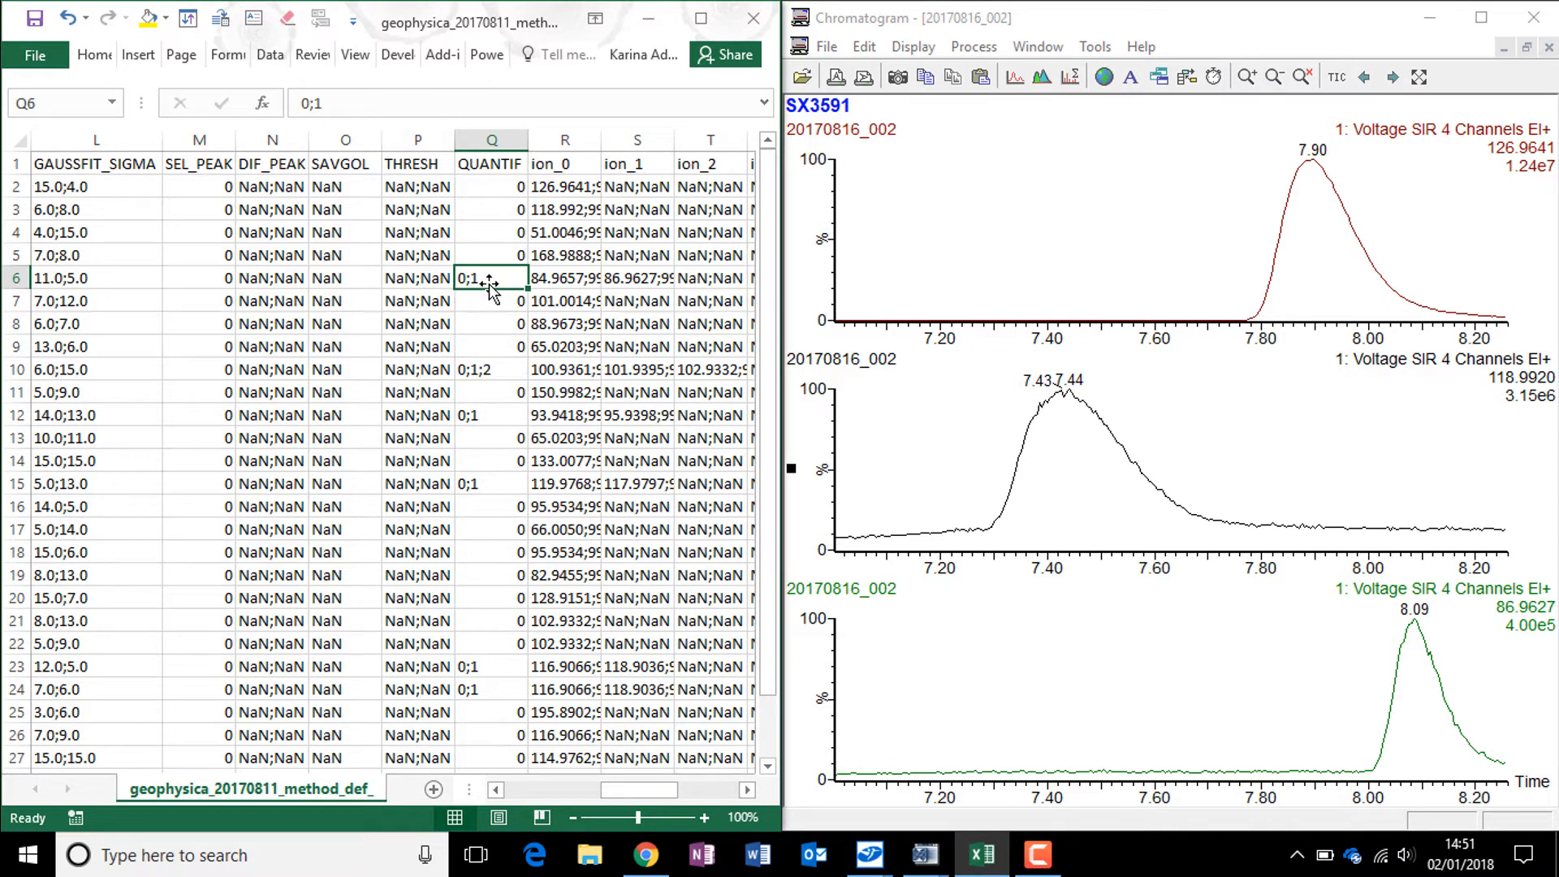
pyautogui.click(492, 373)
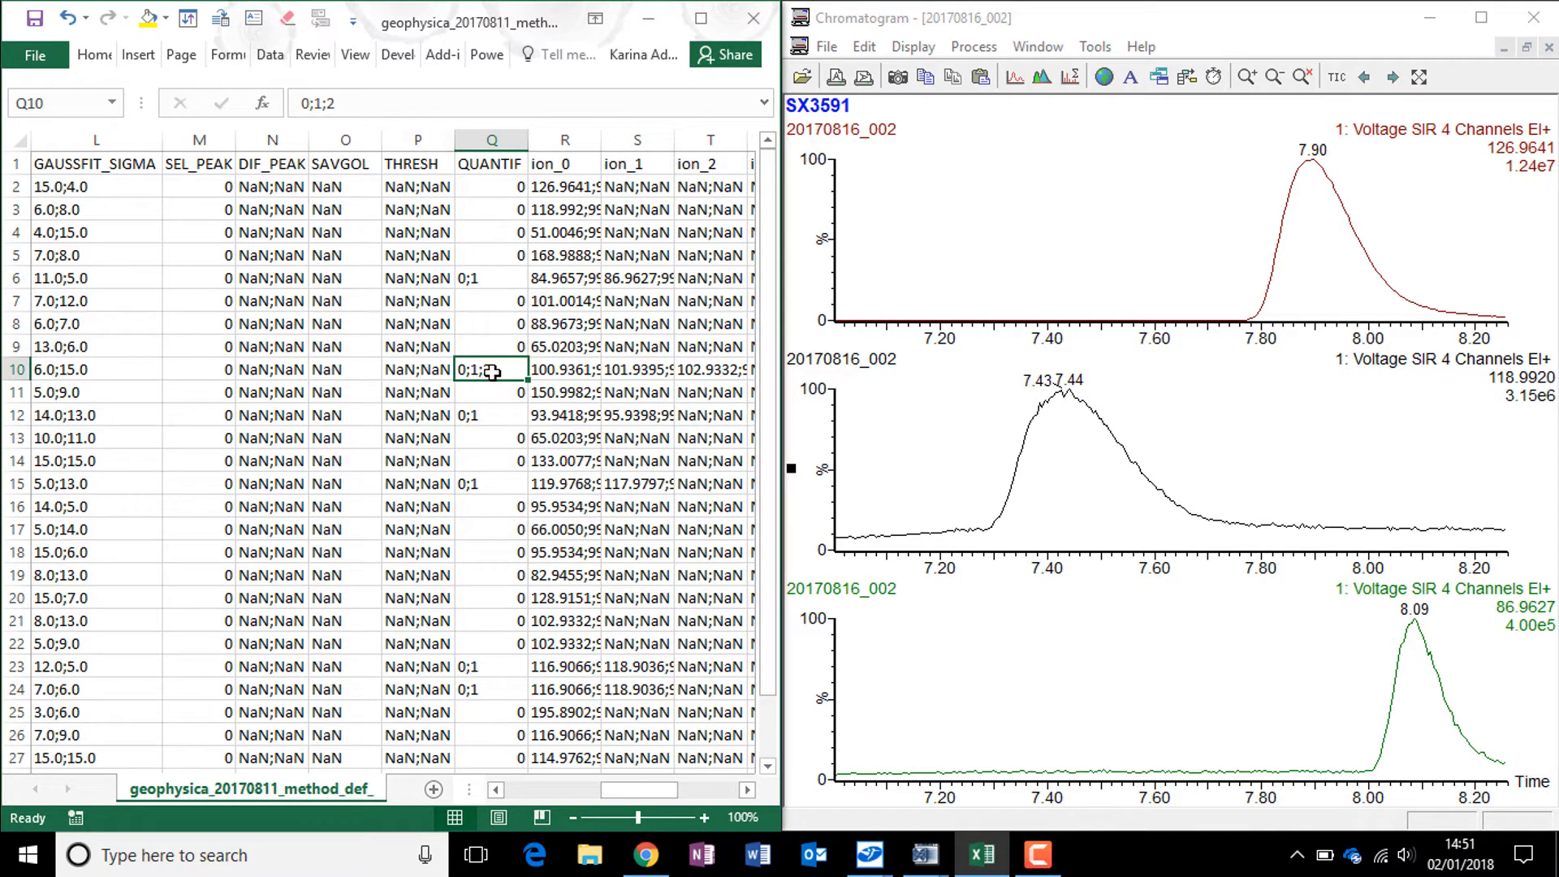
# Look over the ion columns from ion_0 to ion_9, returning to ion_1
pyautogui.click(550, 164)
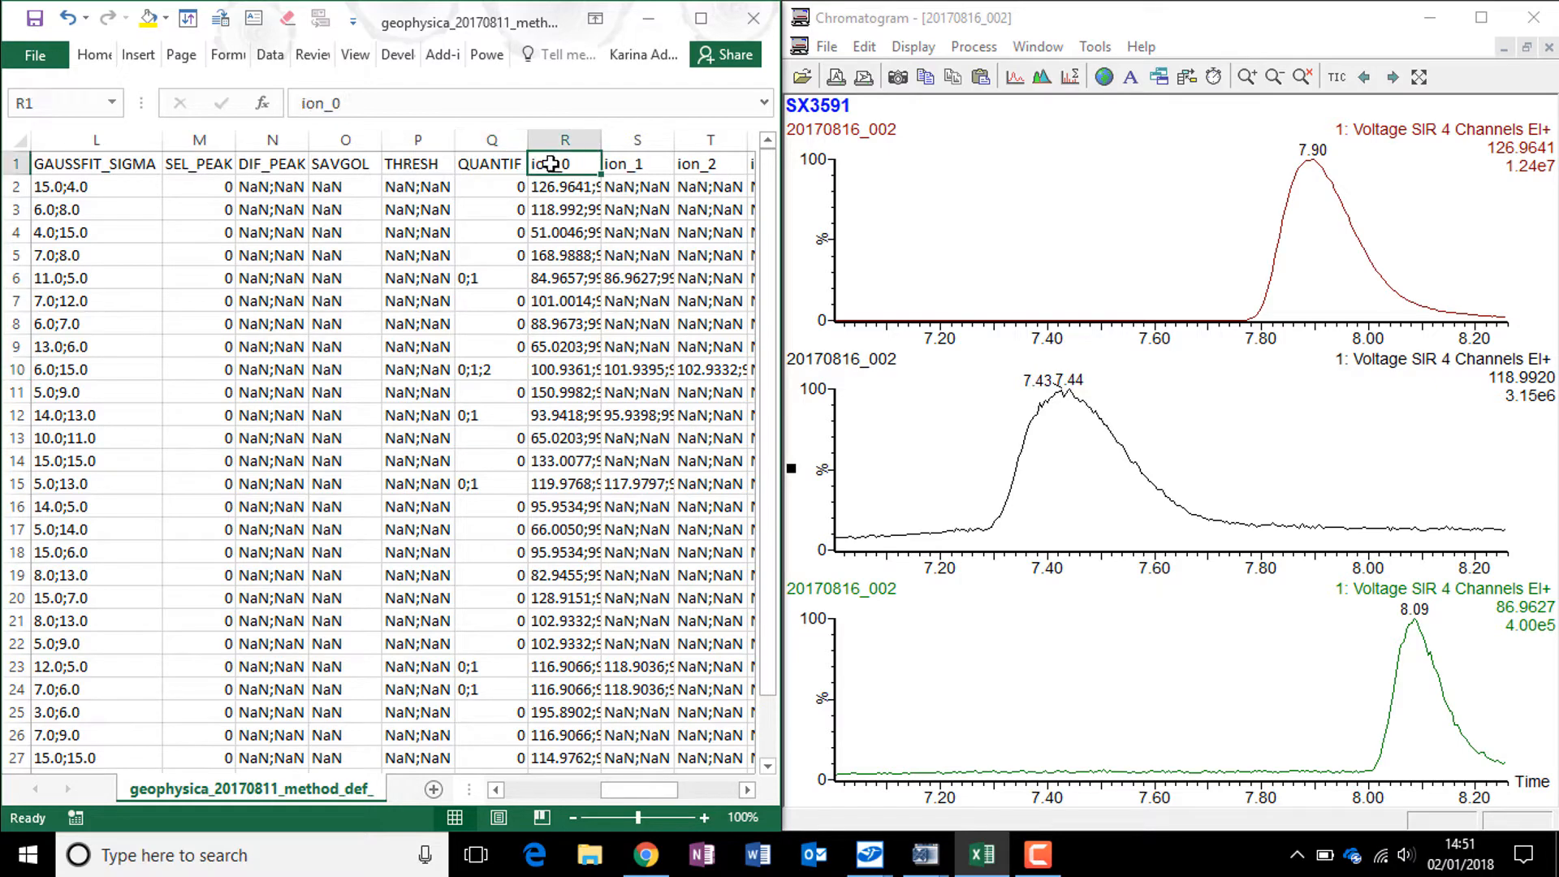
pyautogui.click(749, 791)
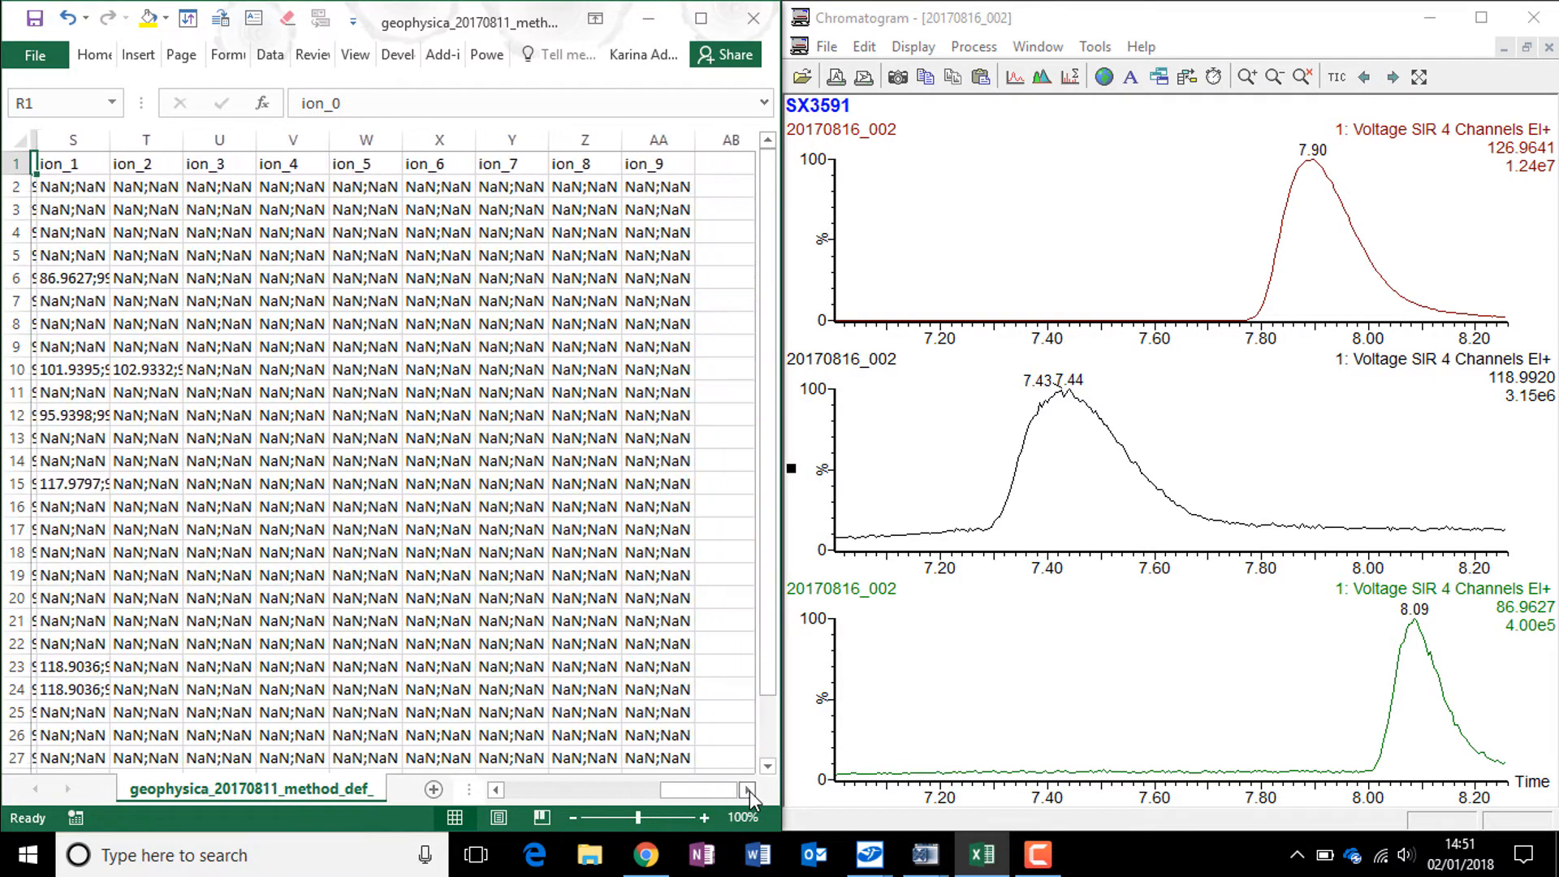
pyautogui.click(748, 790)
pyautogui.click(496, 789)
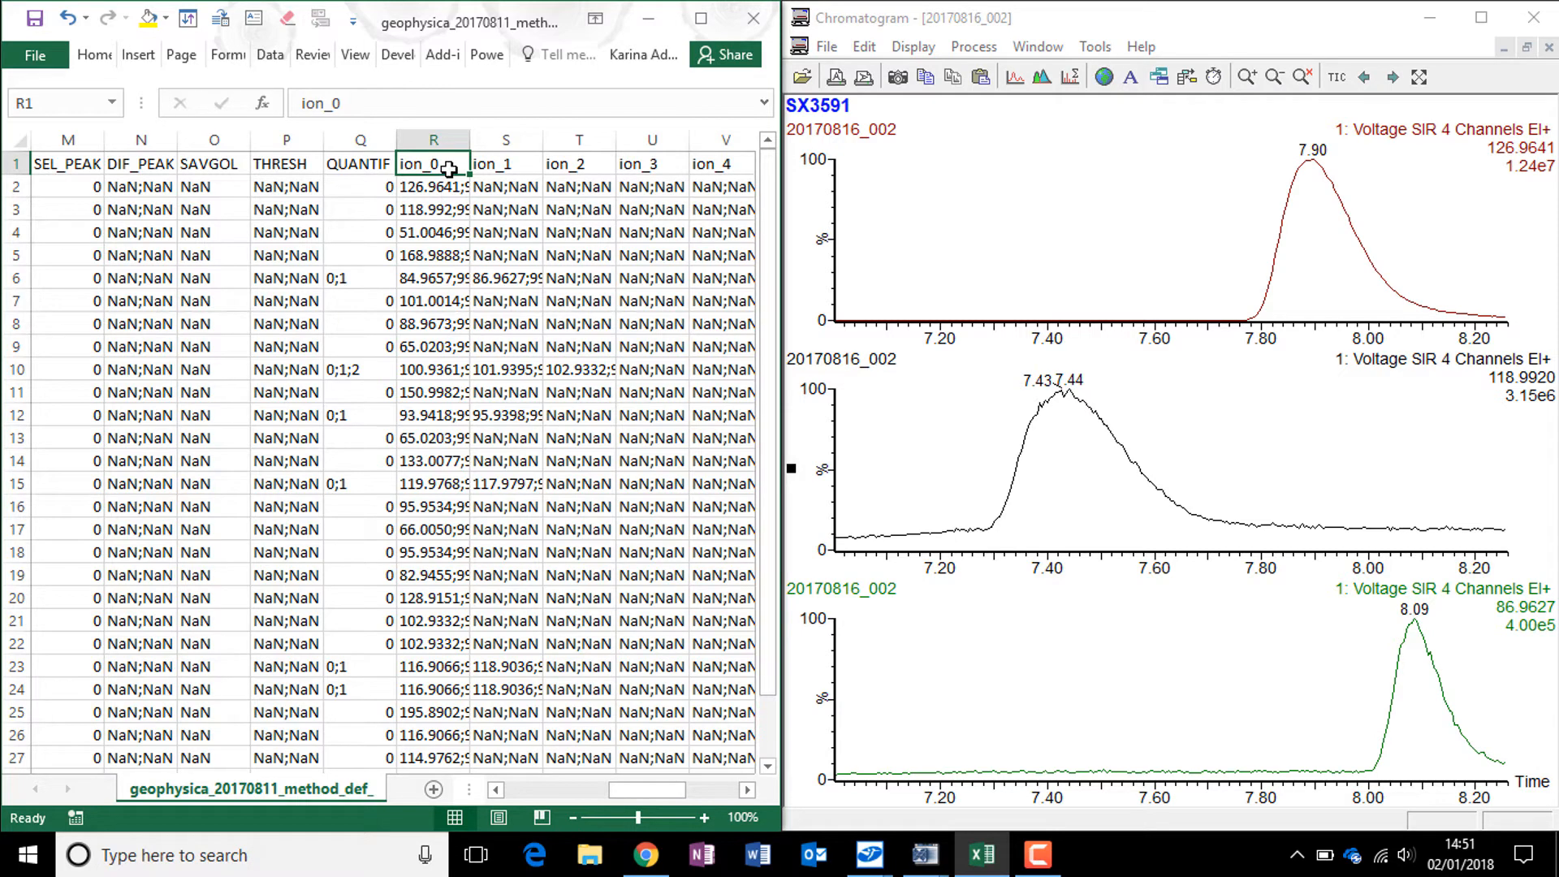
pyautogui.click(500, 169)
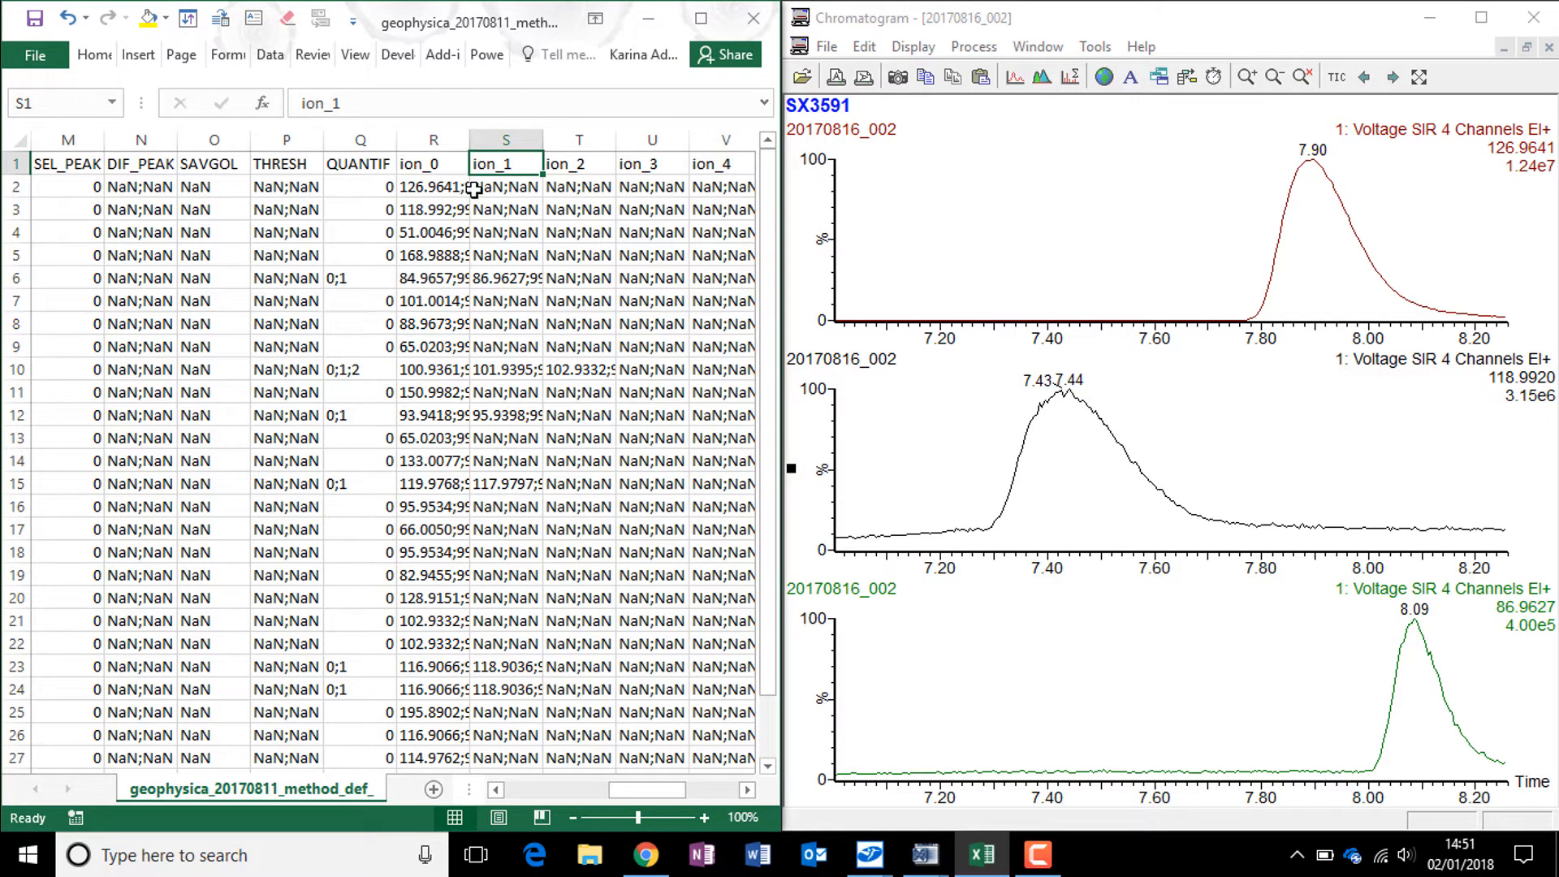
# Fit the ion_0 column width to its contents and examine the ion mass in SF6's entry
pyautogui.doubleClick(469, 140)
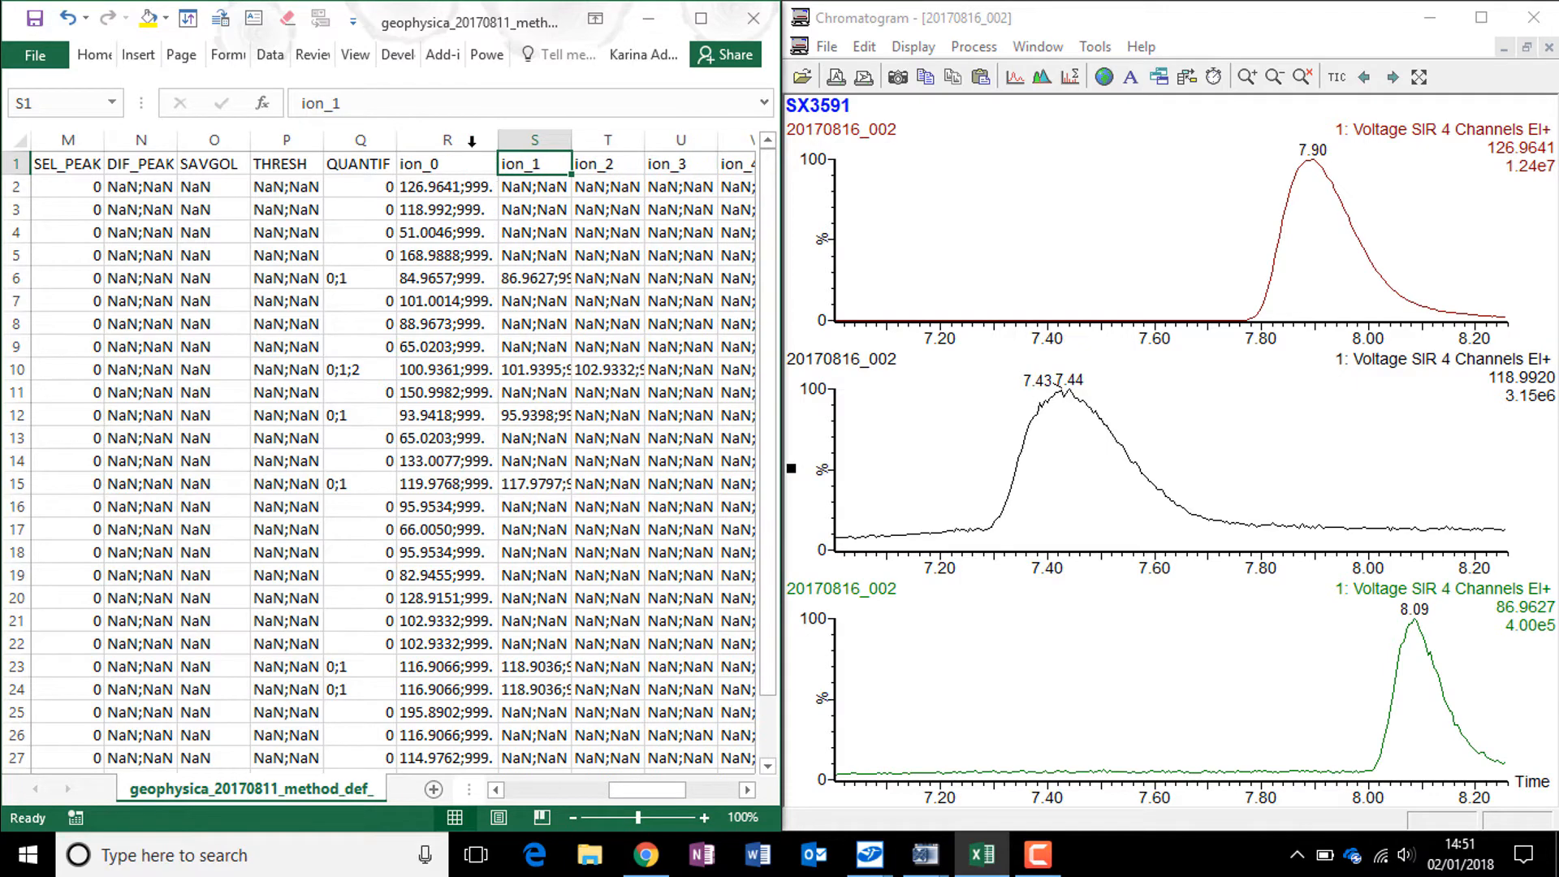
pyautogui.click(476, 186)
pyautogui.moveTo(302, 101); pyautogui.dragTo(364, 103)
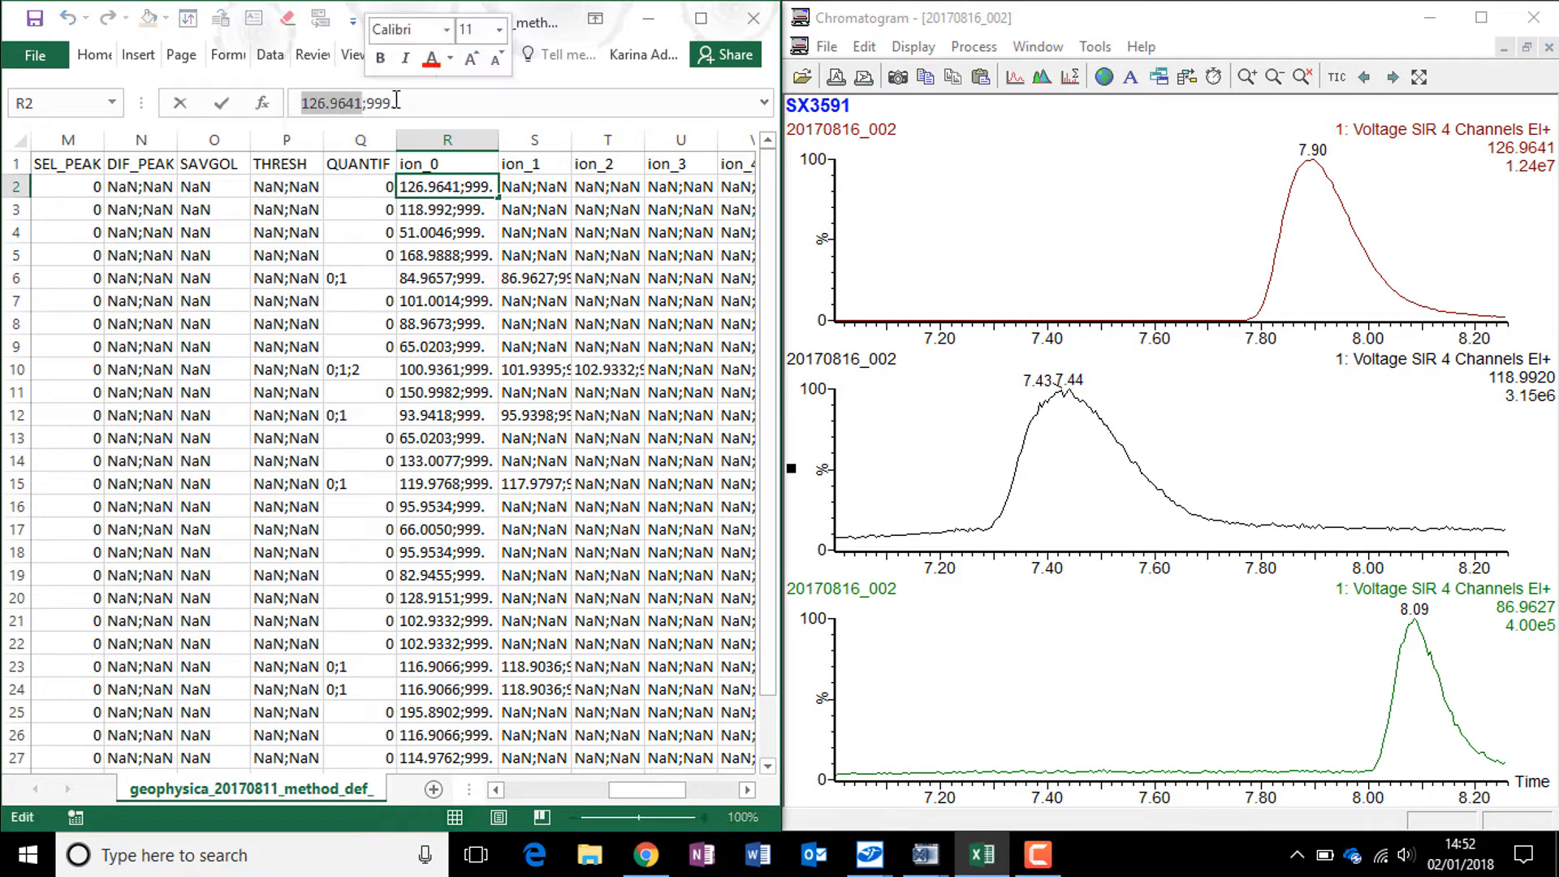
pyautogui.click(528, 233)
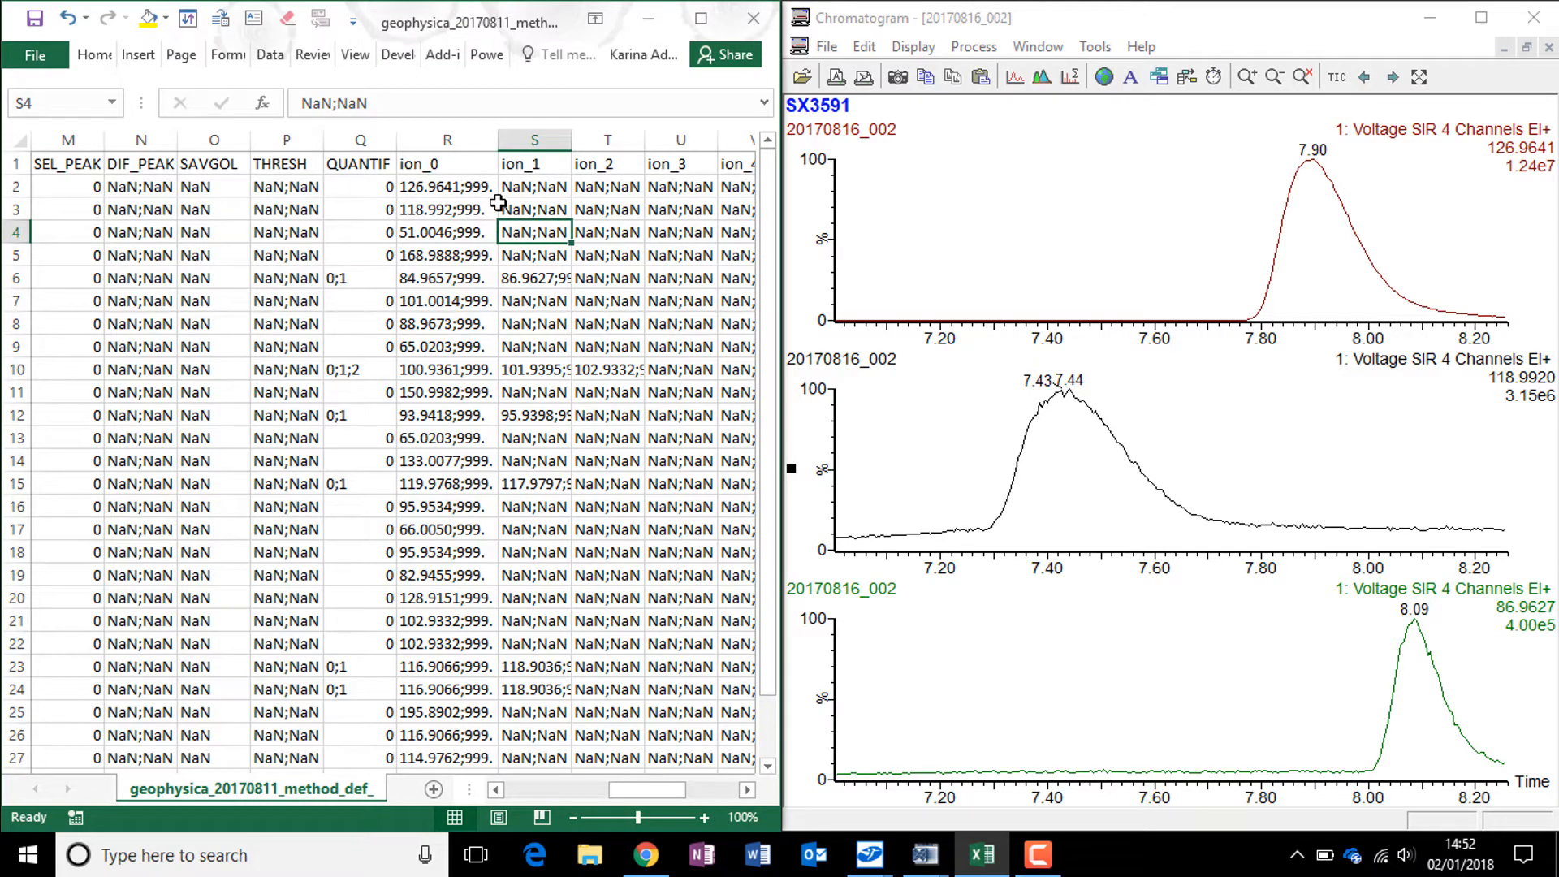
pyautogui.click(477, 187)
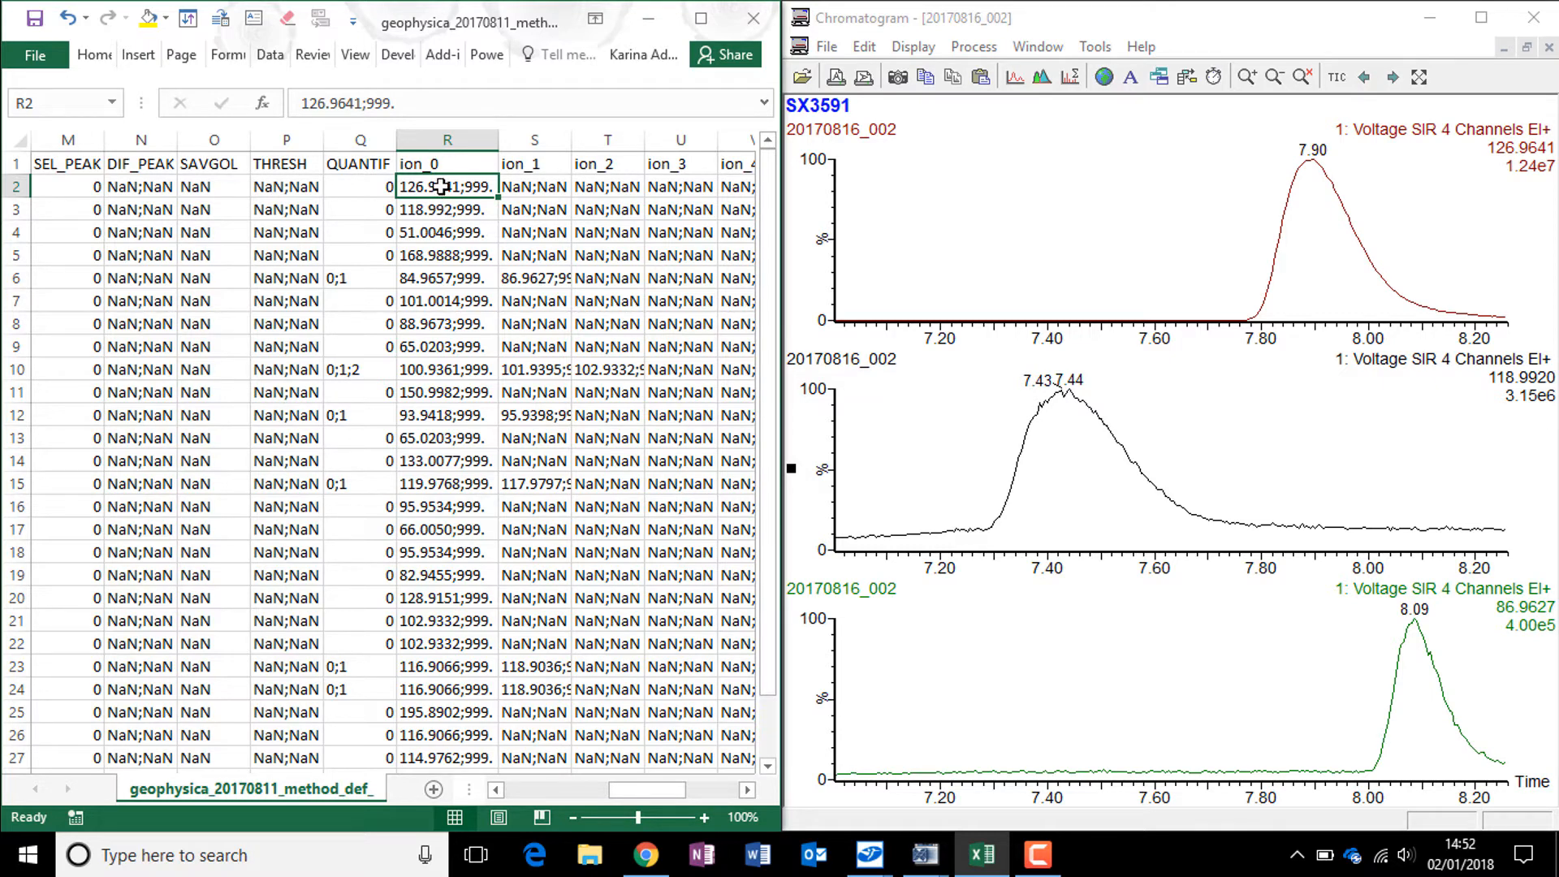
# Check SF6's ion_1 entry and the remaining ion columns through ion_9
pyautogui.click(556, 187)
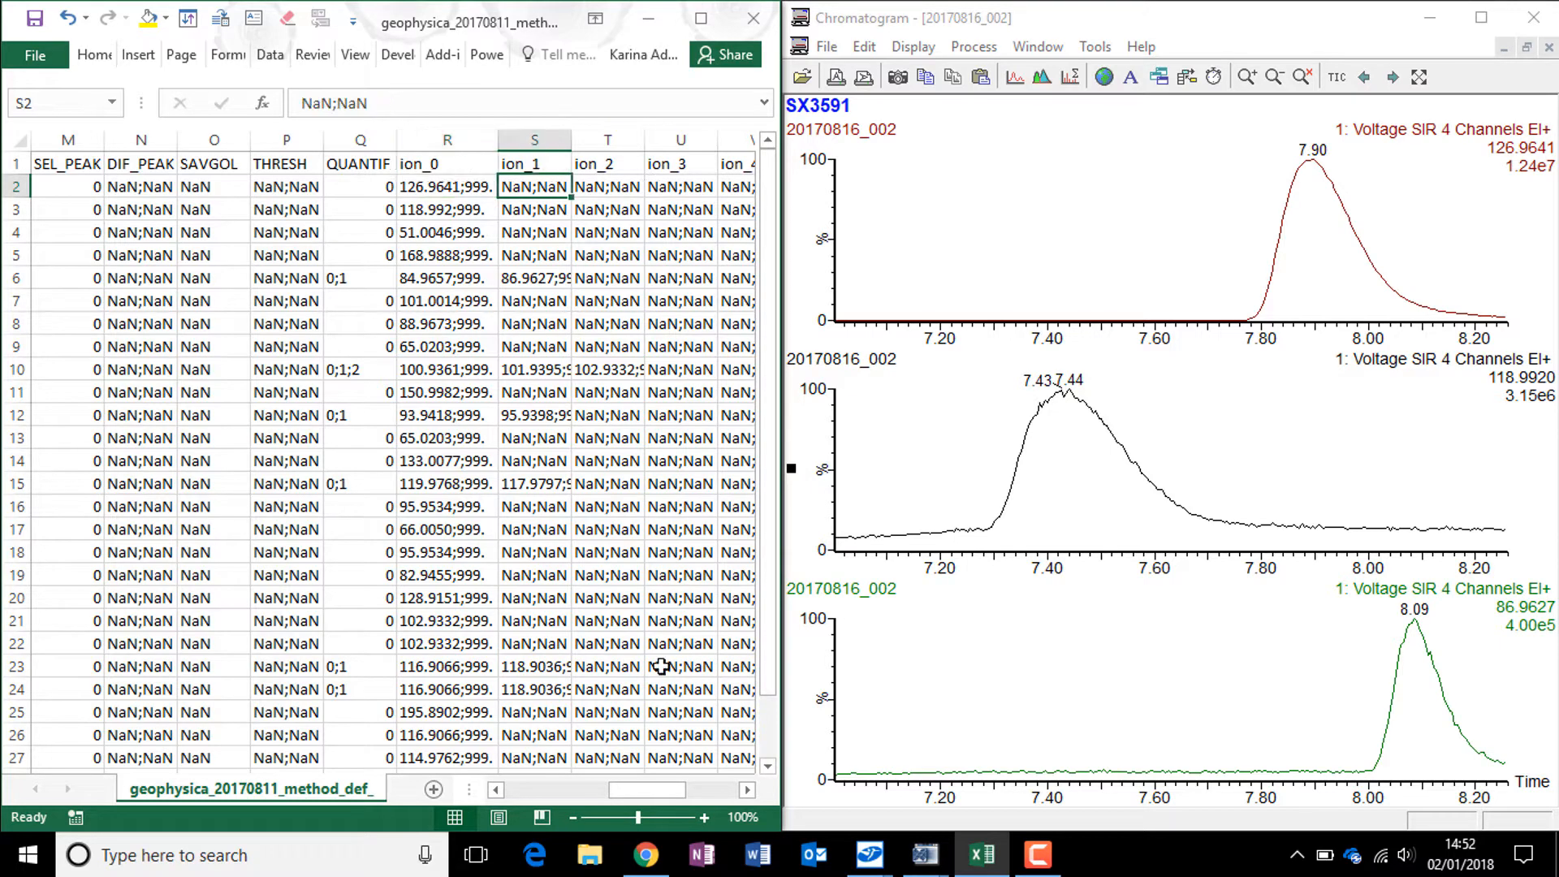
pyautogui.click(746, 789)
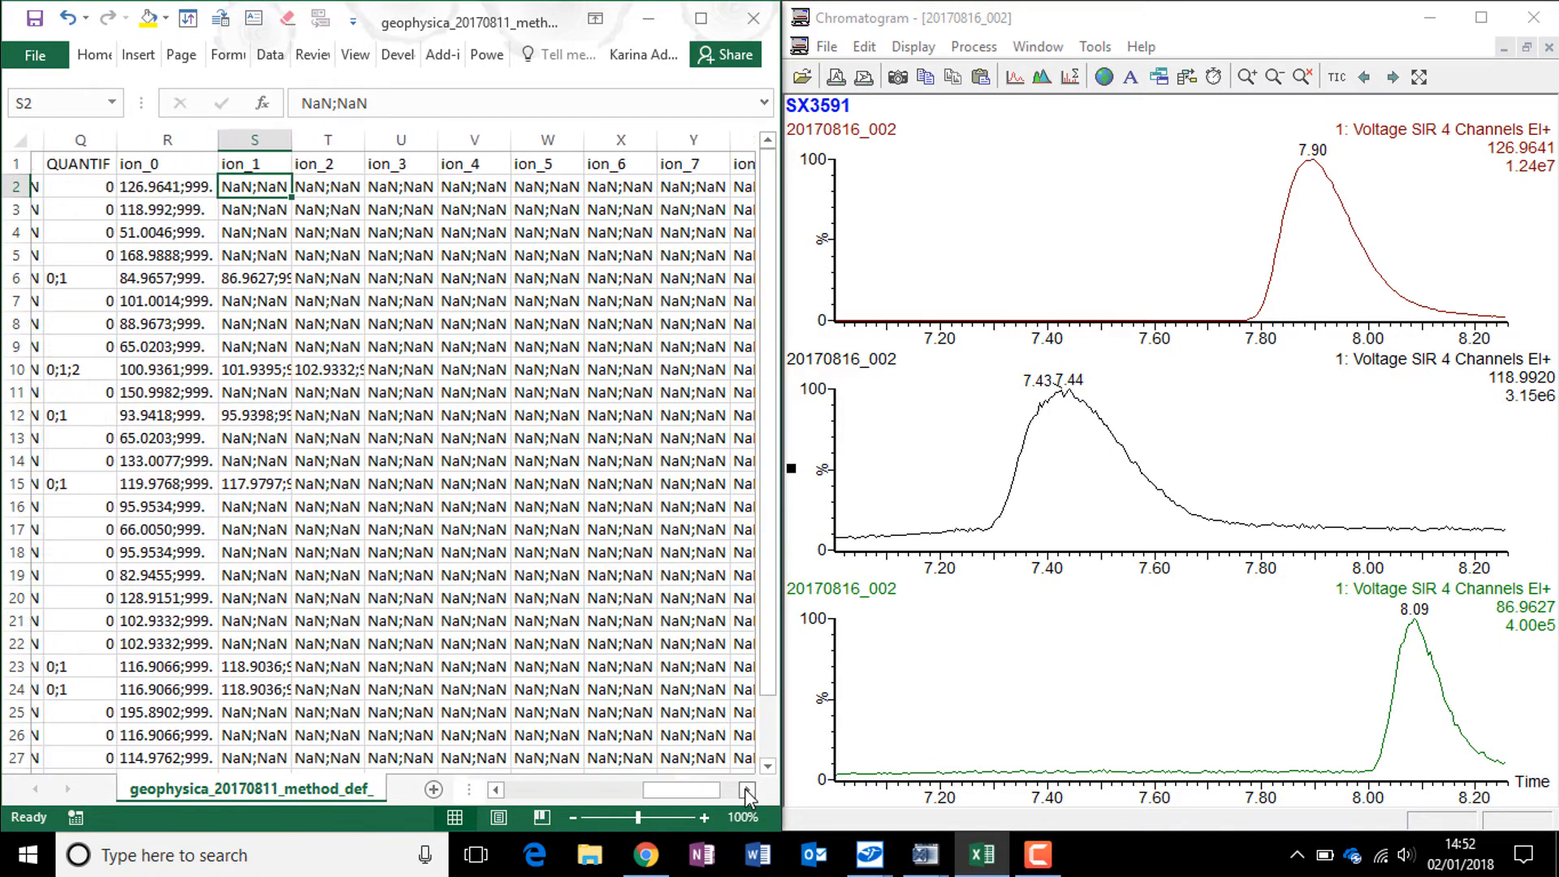
pyautogui.click(744, 787)
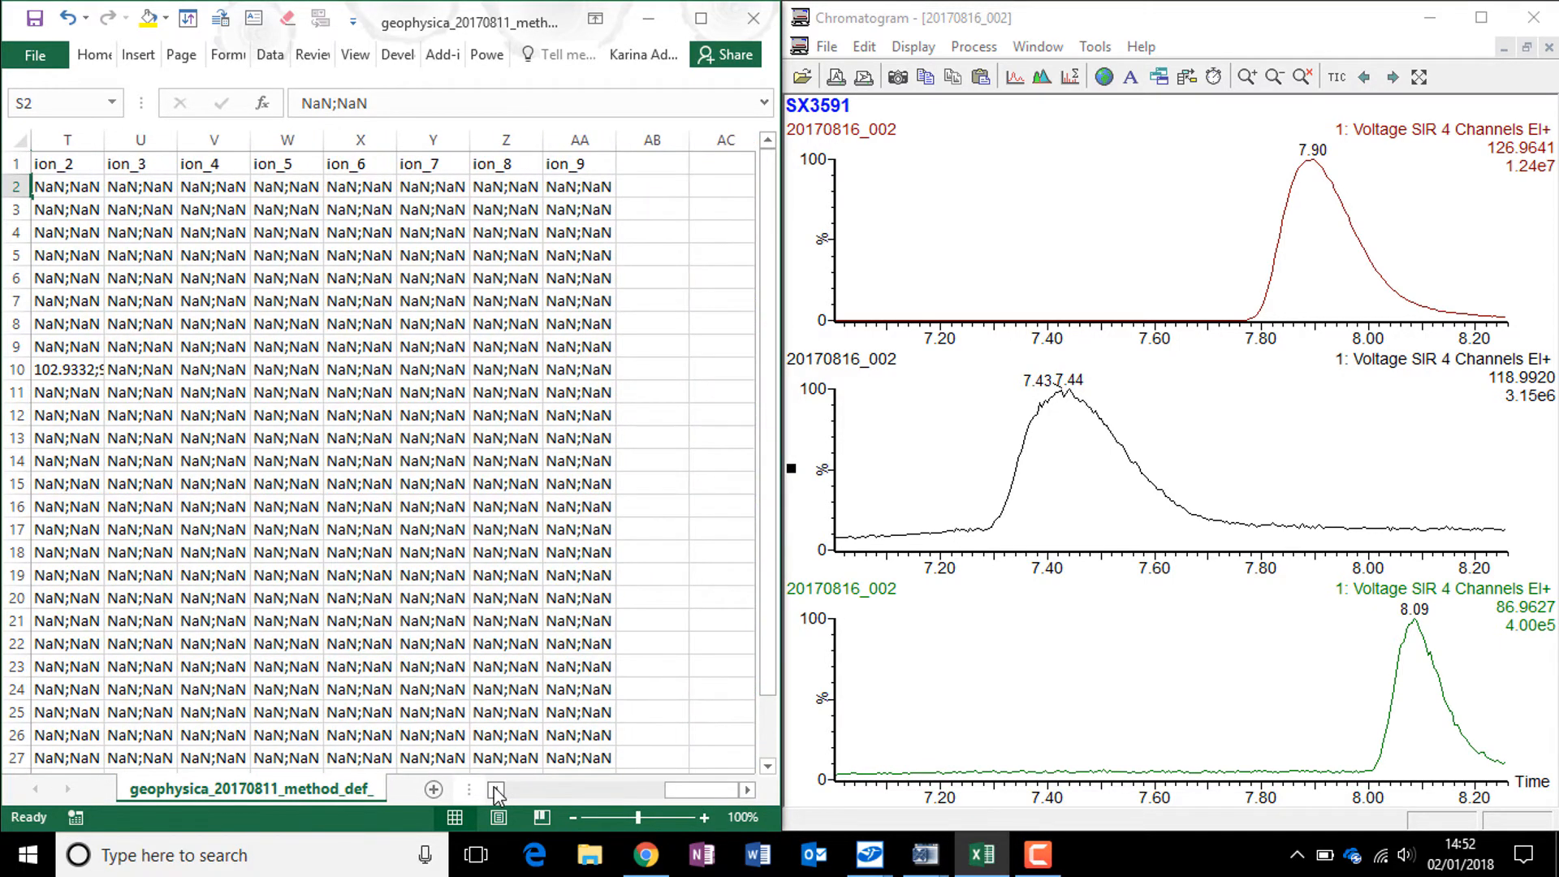
# Return to the first columns of the method definition file and bring up the IAU_Chrom peak integration window beside it
pyautogui.click(495, 788)
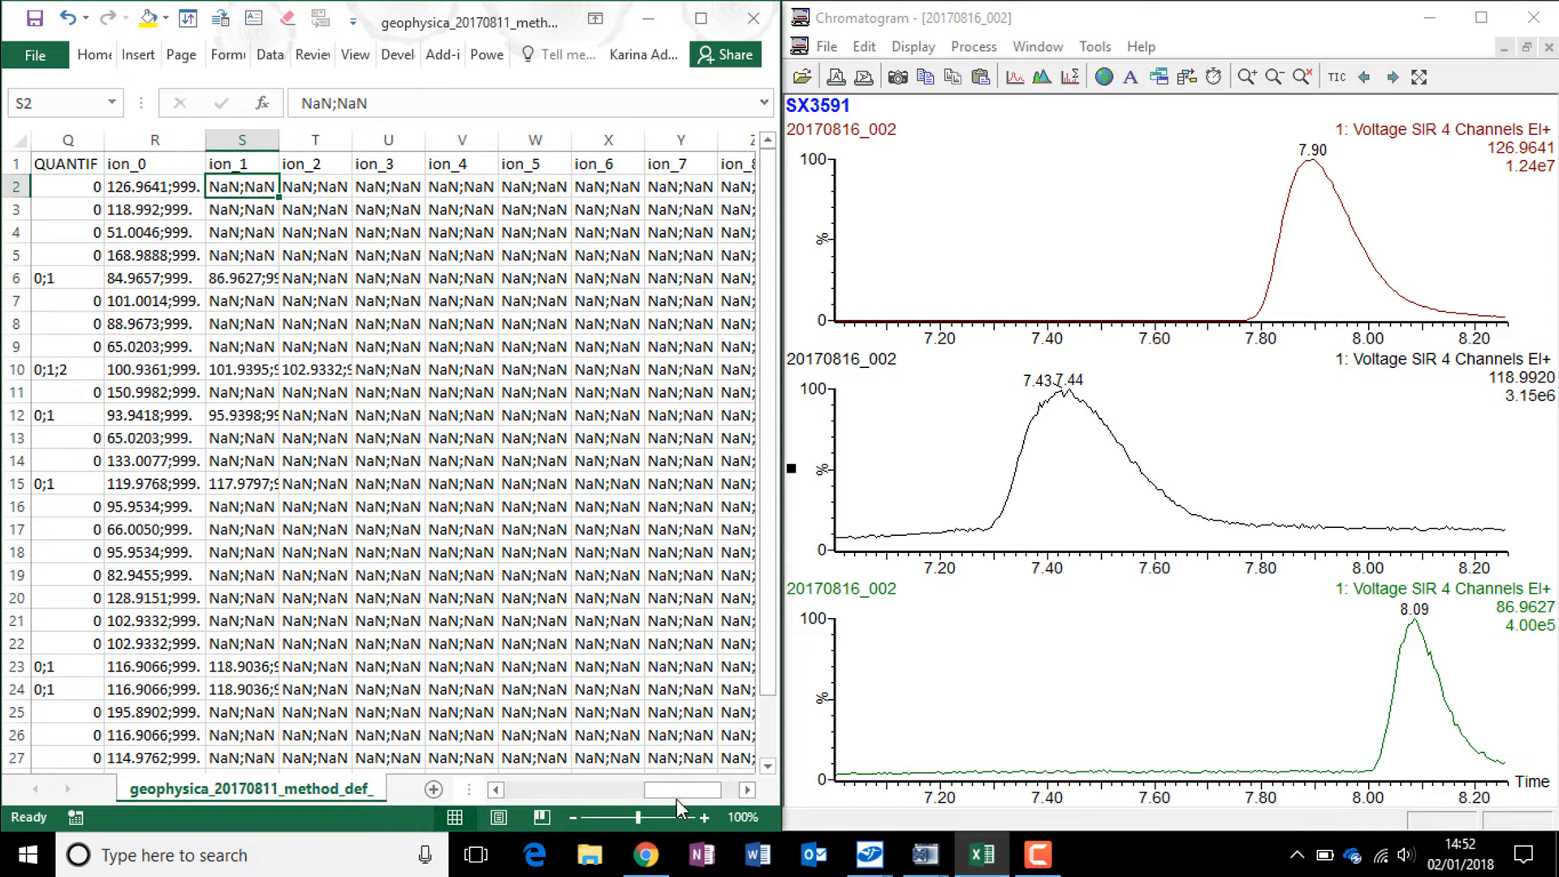
pyautogui.moveTo(676, 799); pyautogui.dragTo(497, 767)
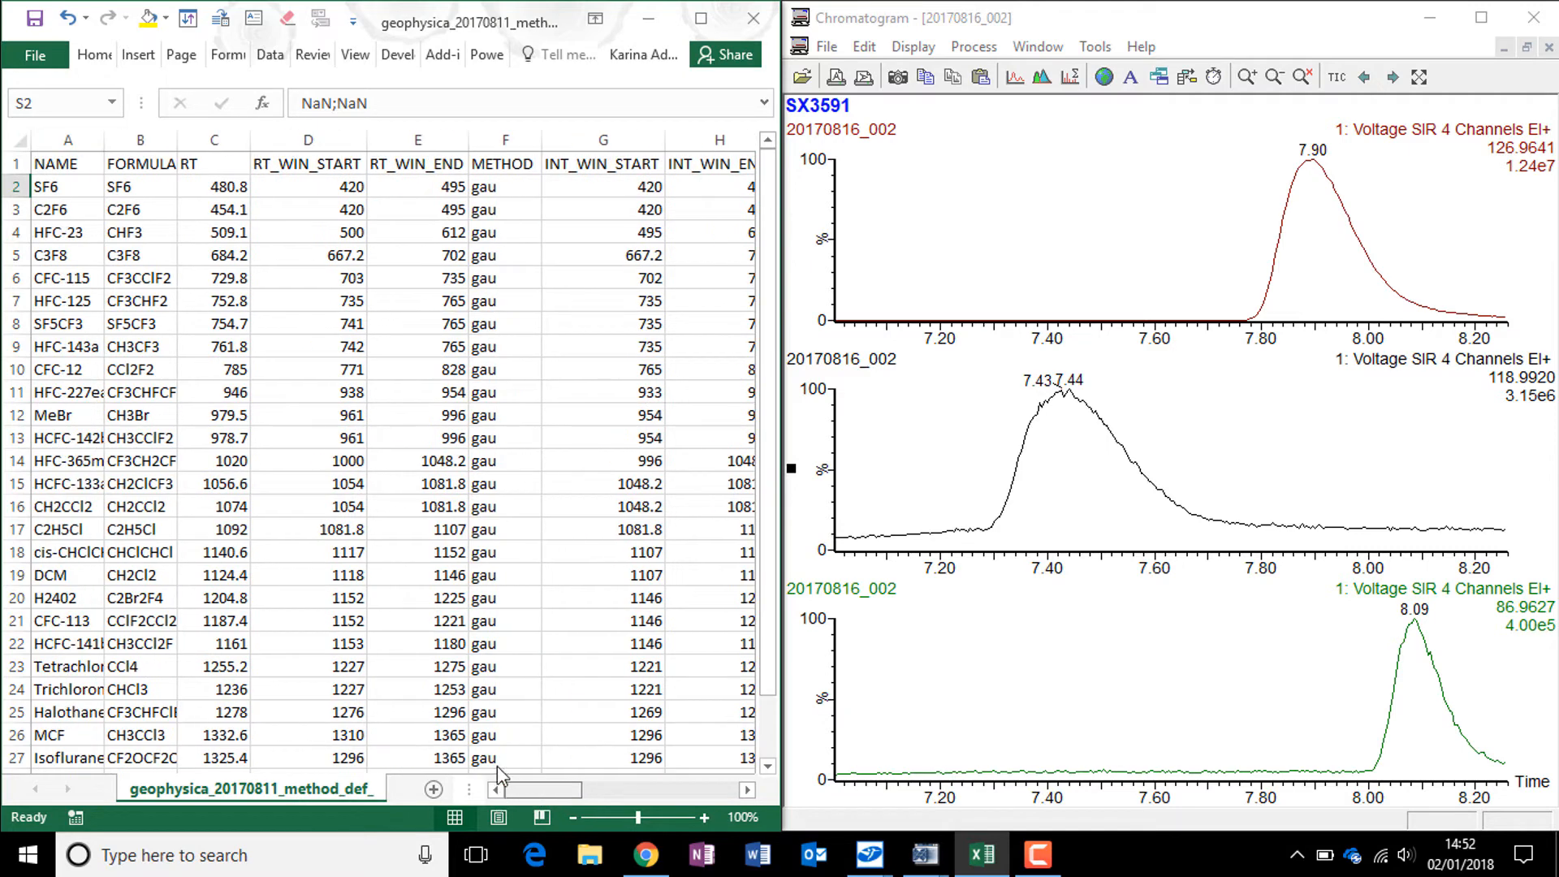
pyautogui.click(140, 209)
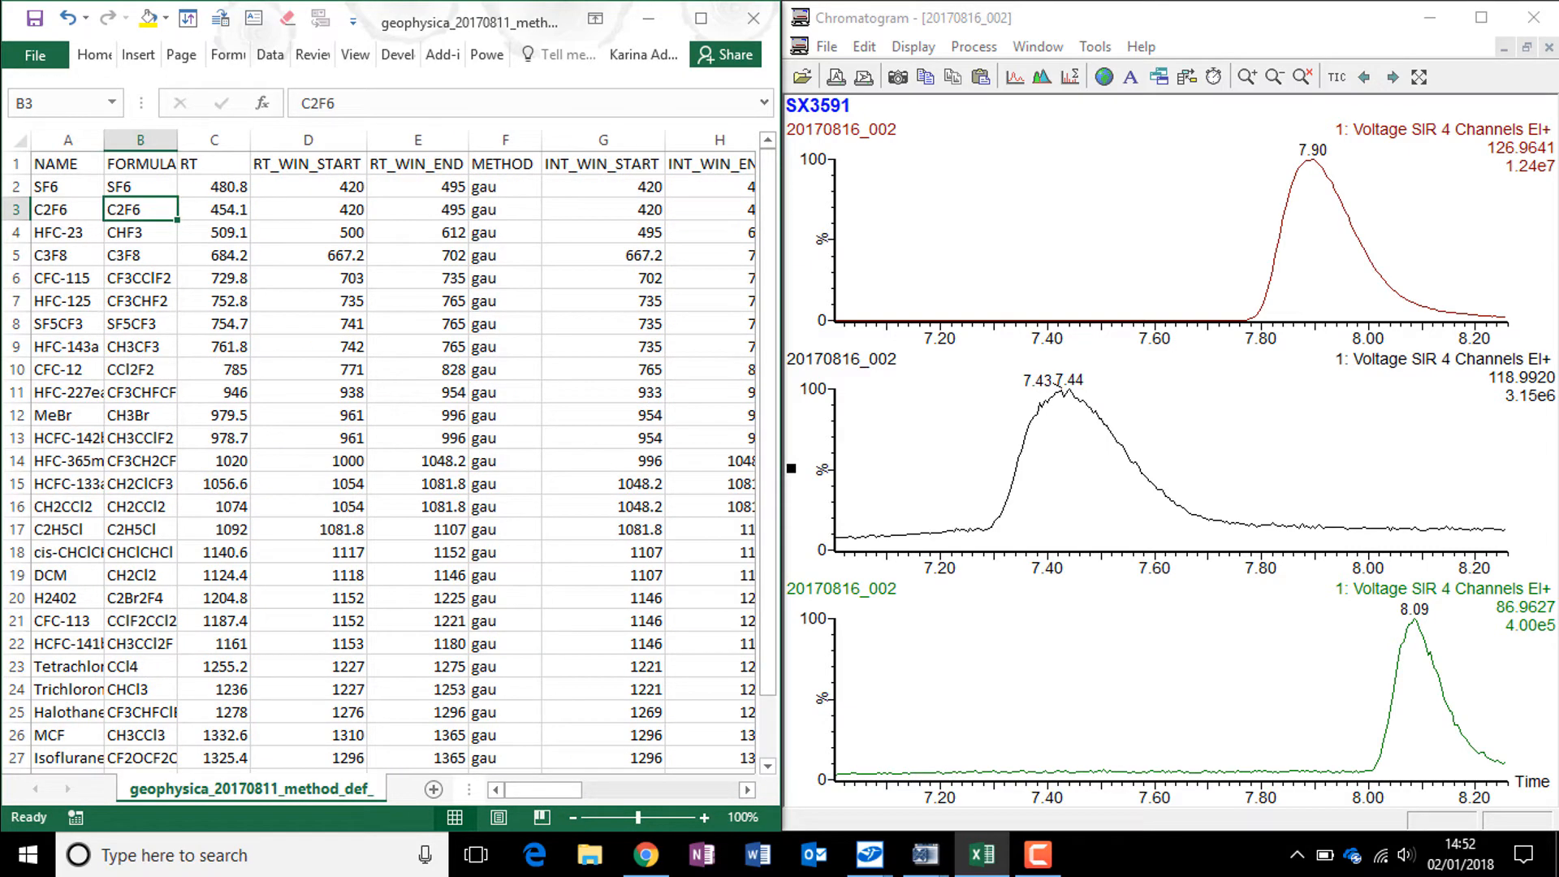
pyautogui.click(913, 873)
pyautogui.click(901, 767)
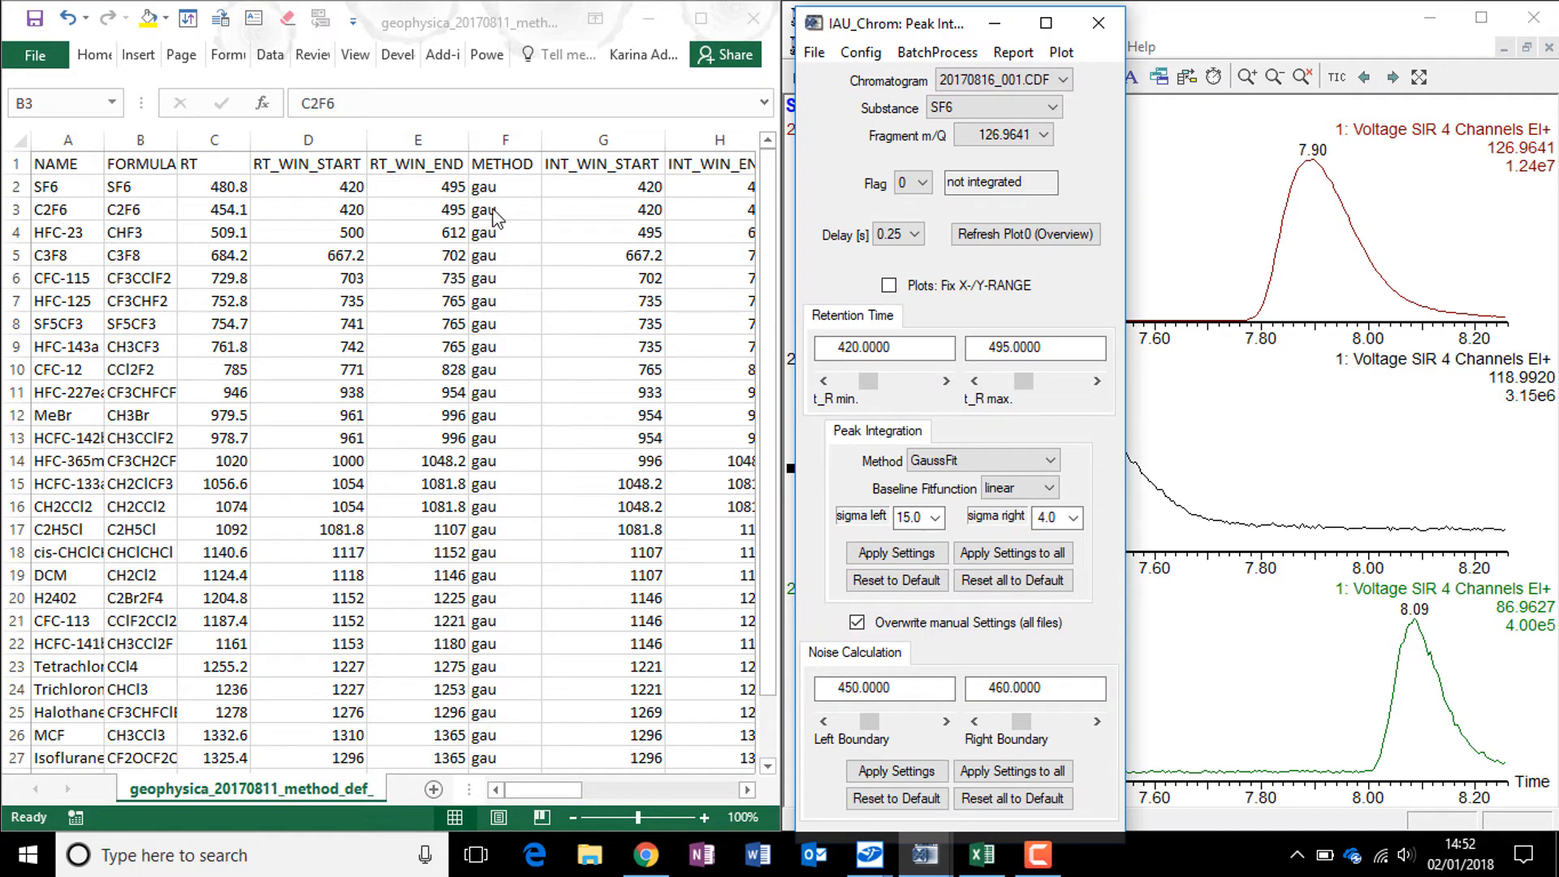
# Compare SF6's name, RT_WIN_START, RT_WIN_END and METHOD entries with the substance, retention time and integration method settings in IAU_Chrom
pyautogui.click(58, 190)
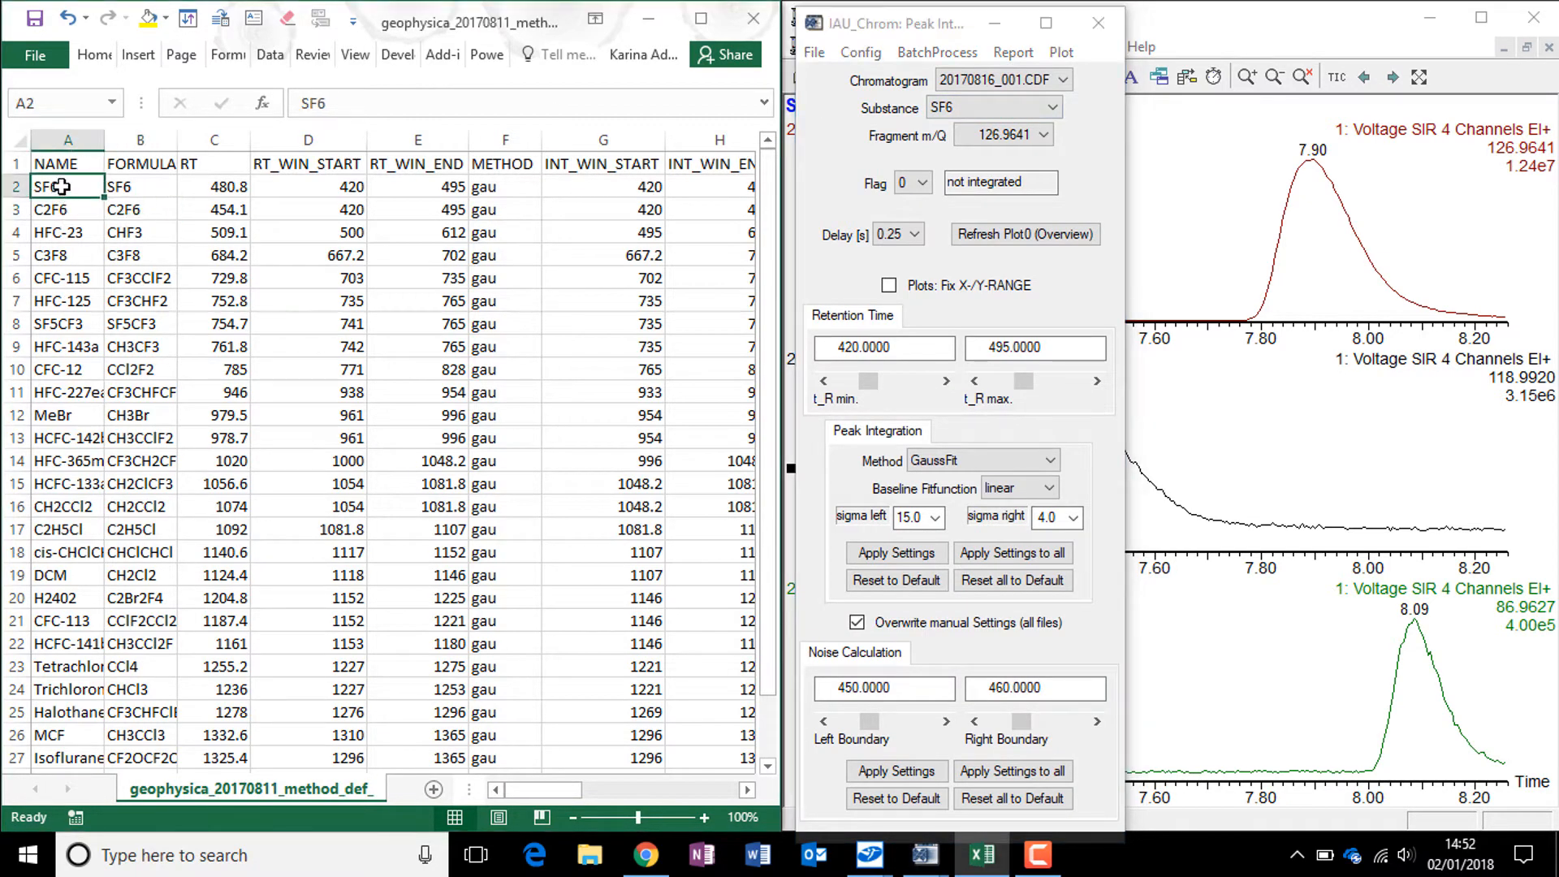
pyautogui.click(323, 166)
pyautogui.click(425, 165)
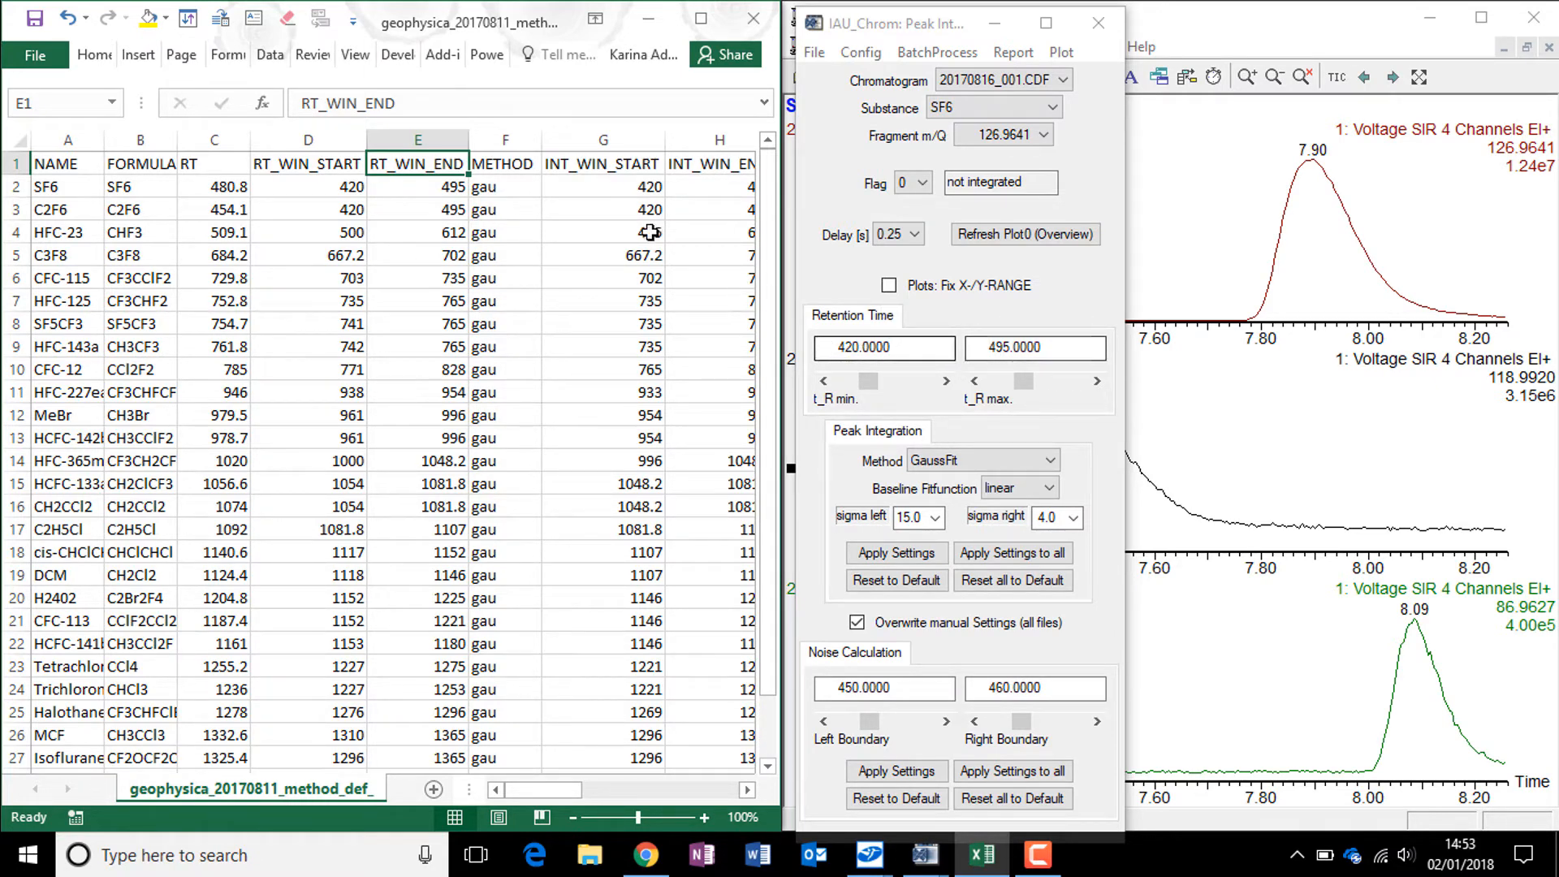
pyautogui.click(505, 186)
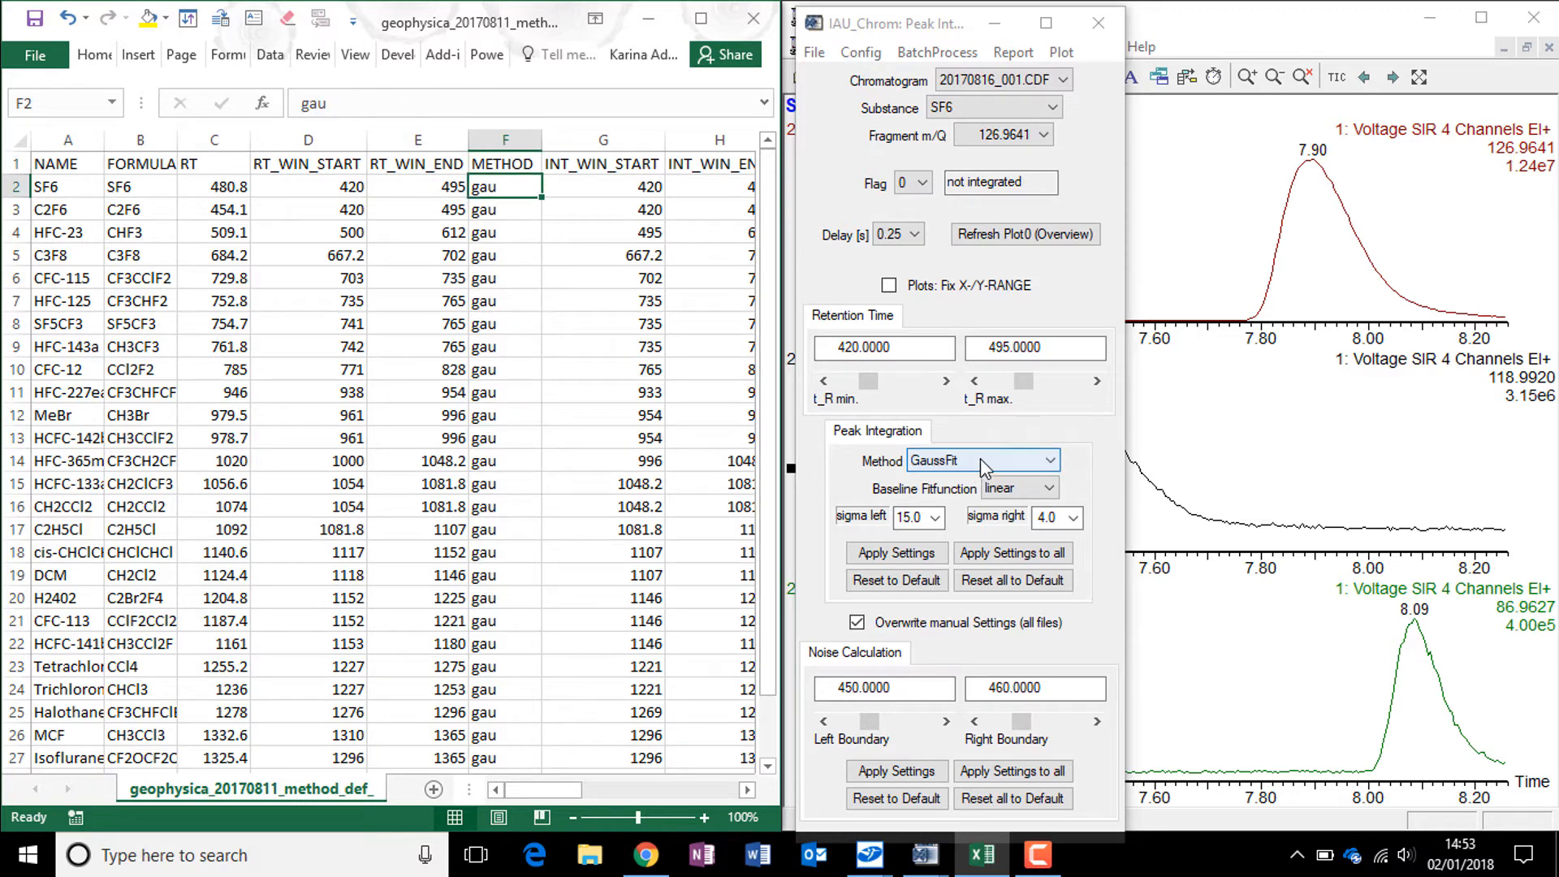
# Compare the NOISE_WIN_START and NOISE_WIN_END columns with the noise calculation boundaries in IAU_Chrom
pyautogui.click(670, 711)
pyautogui.click(749, 792)
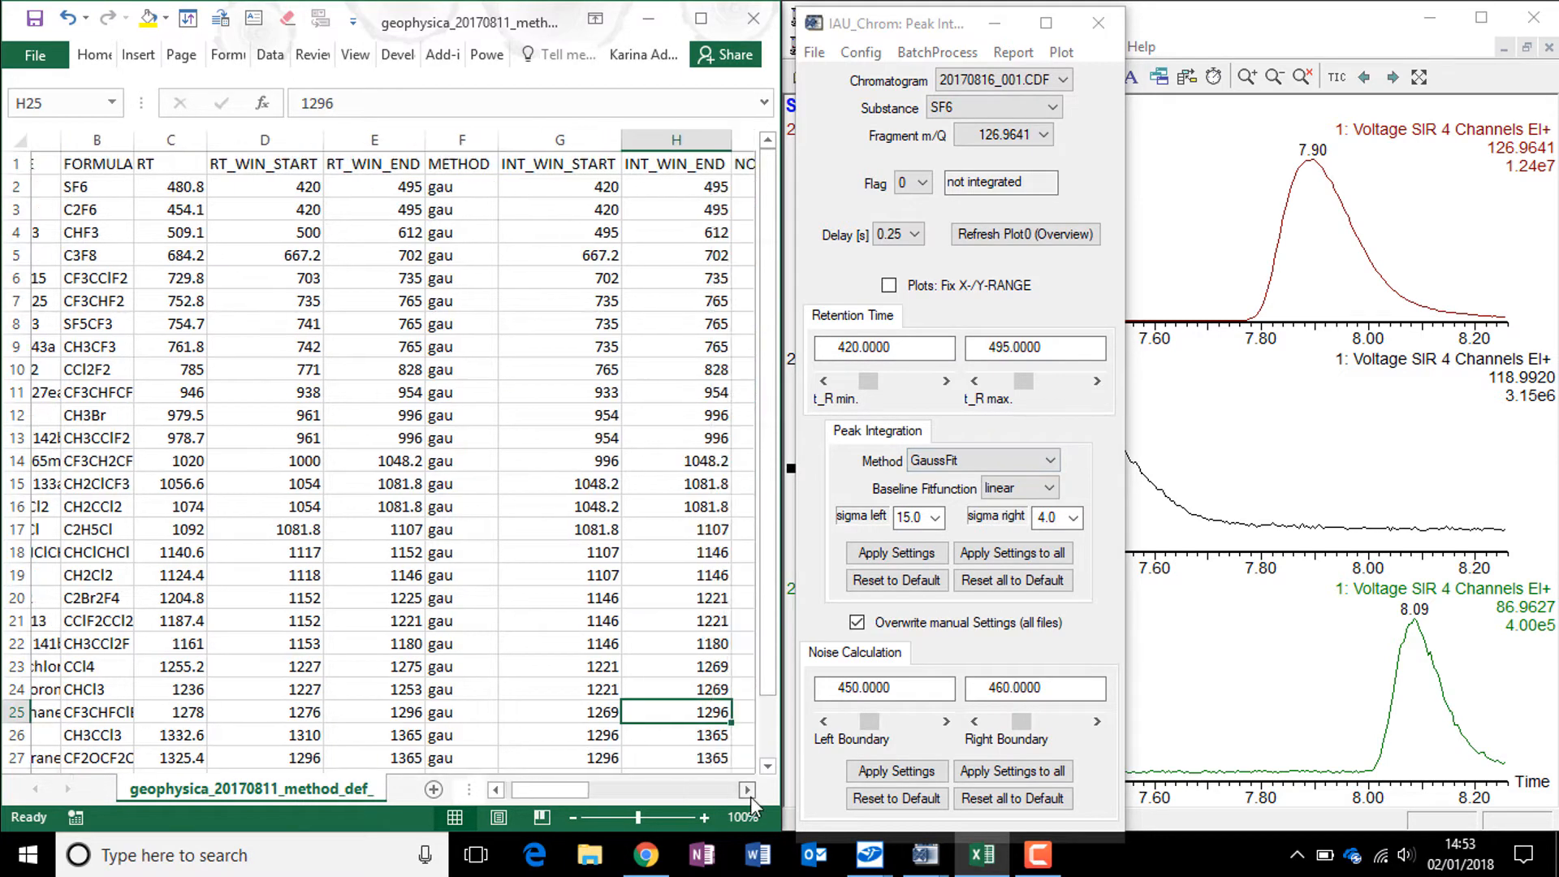
pyautogui.click(748, 792)
pyautogui.click(749, 792)
pyautogui.click(748, 793)
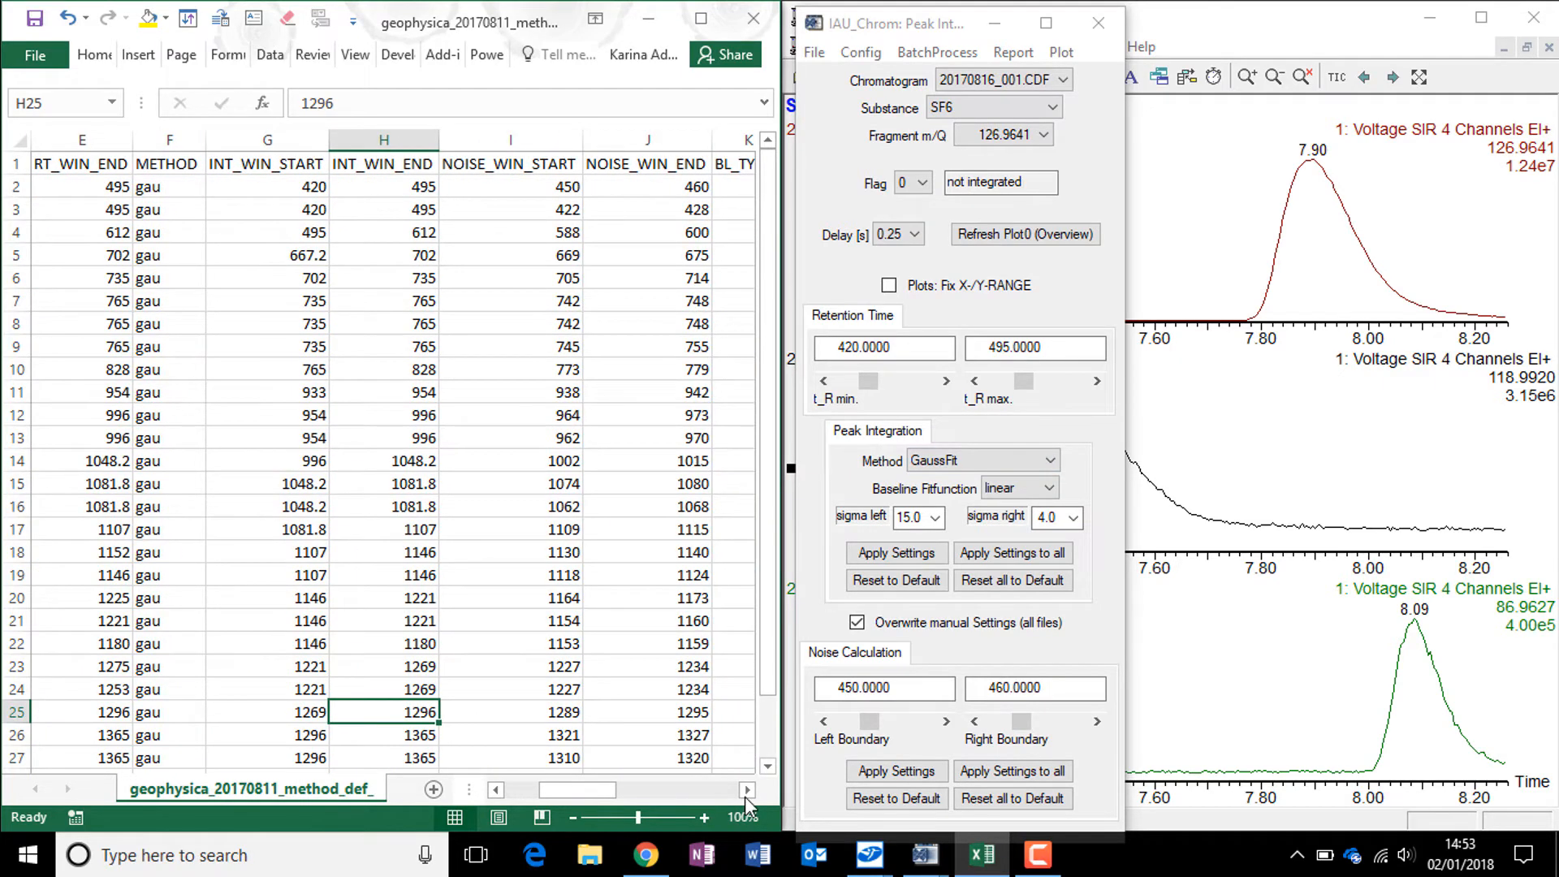
pyautogui.click(745, 792)
pyautogui.click(745, 792)
pyautogui.click(390, 166)
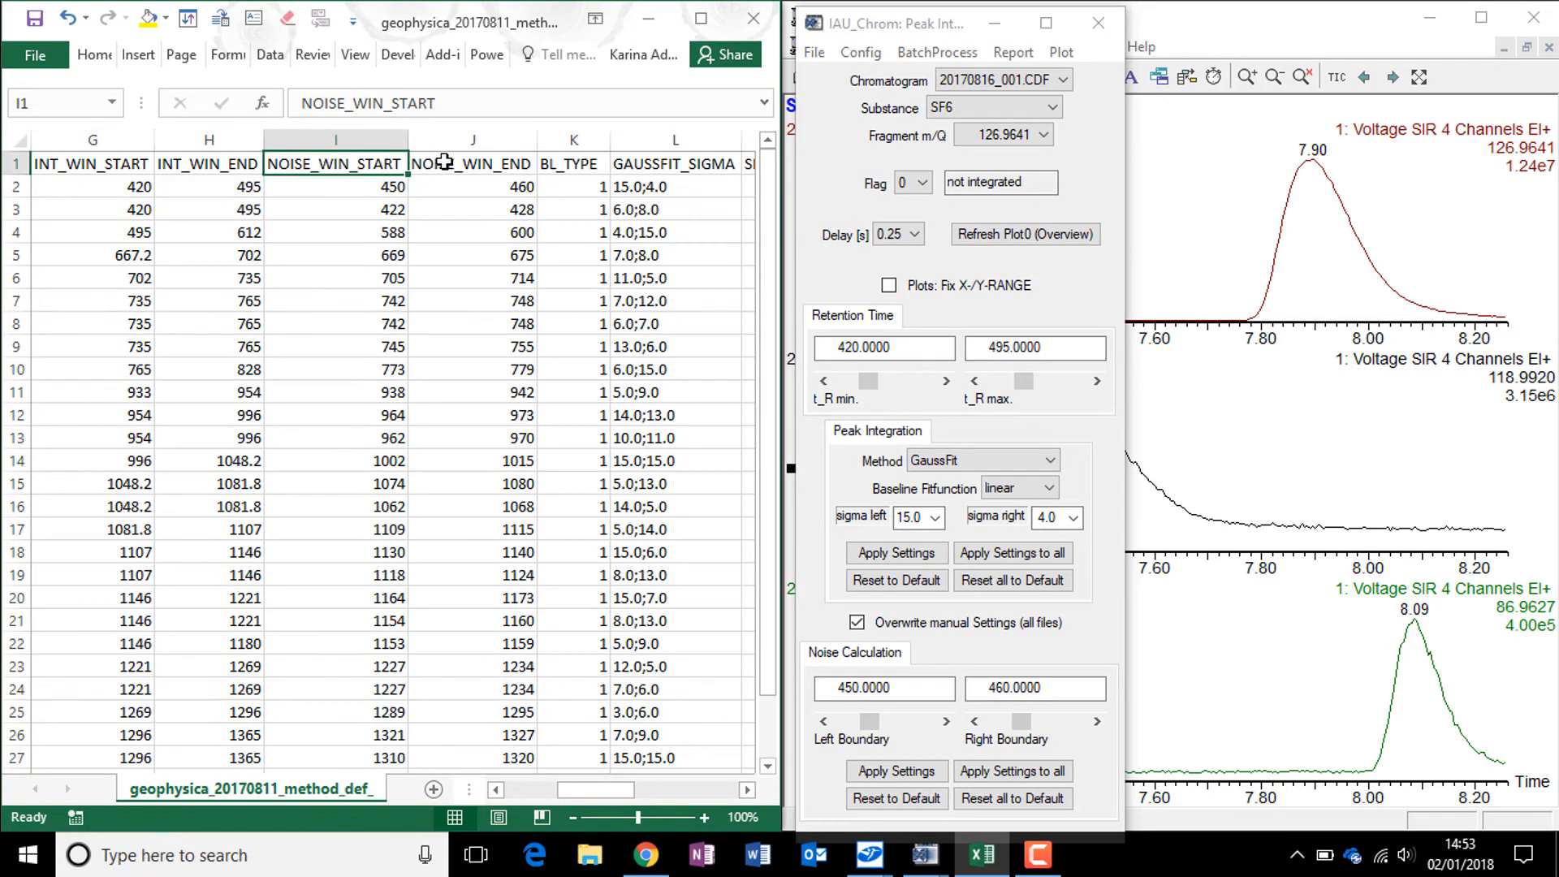
pyautogui.click(443, 162)
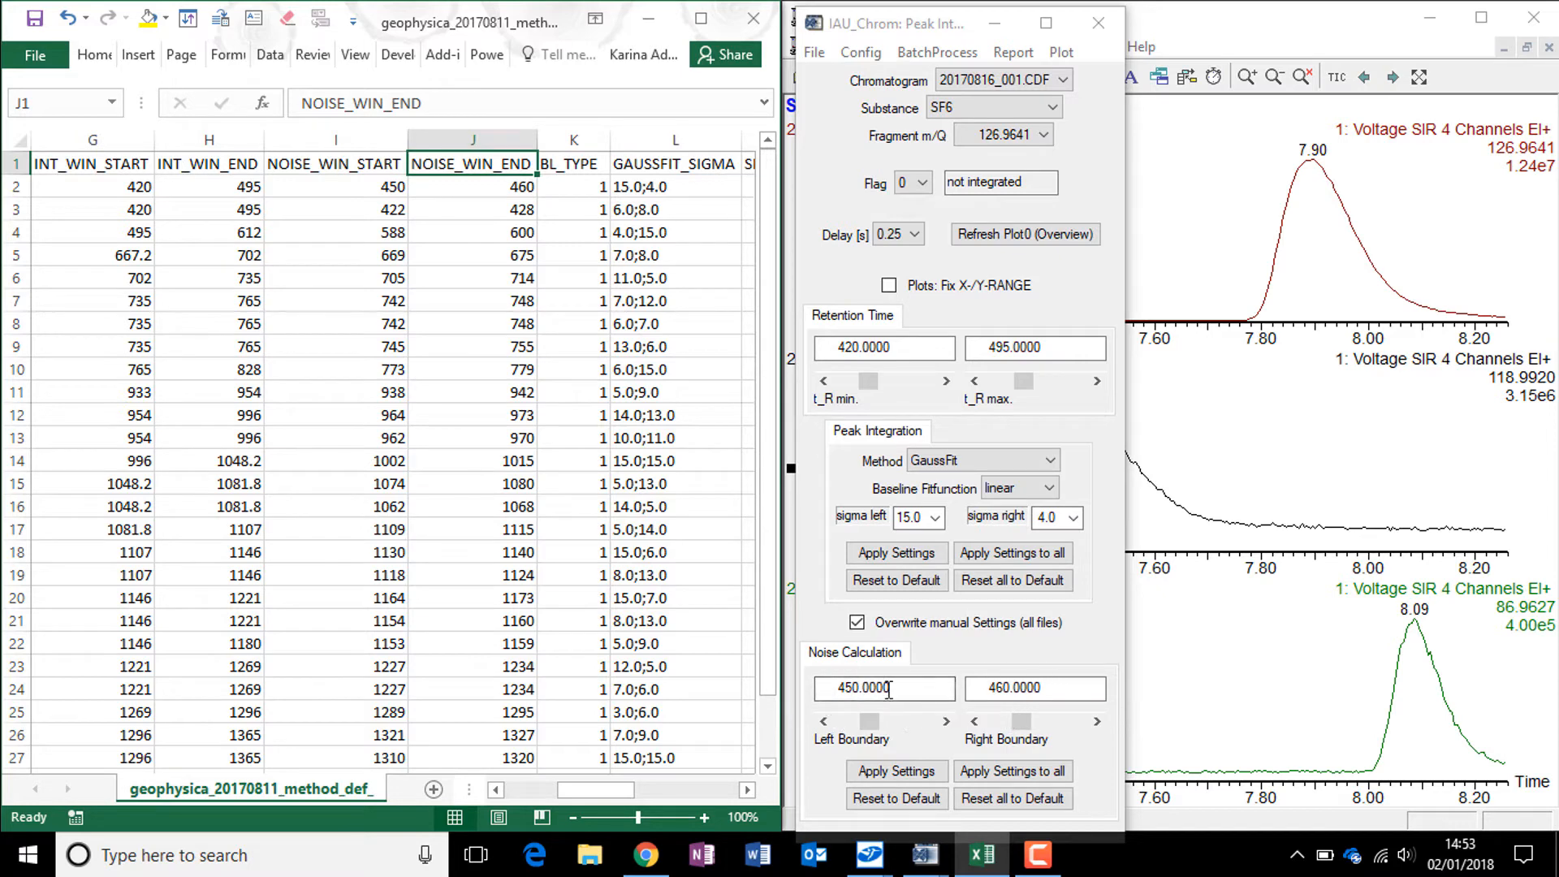
# Compare SF6's BL_TYPE and GAUSSFIT_SIGMA entries with the baseline fit function and sigma settings in IAU_Chrom
pyautogui.click(562, 163)
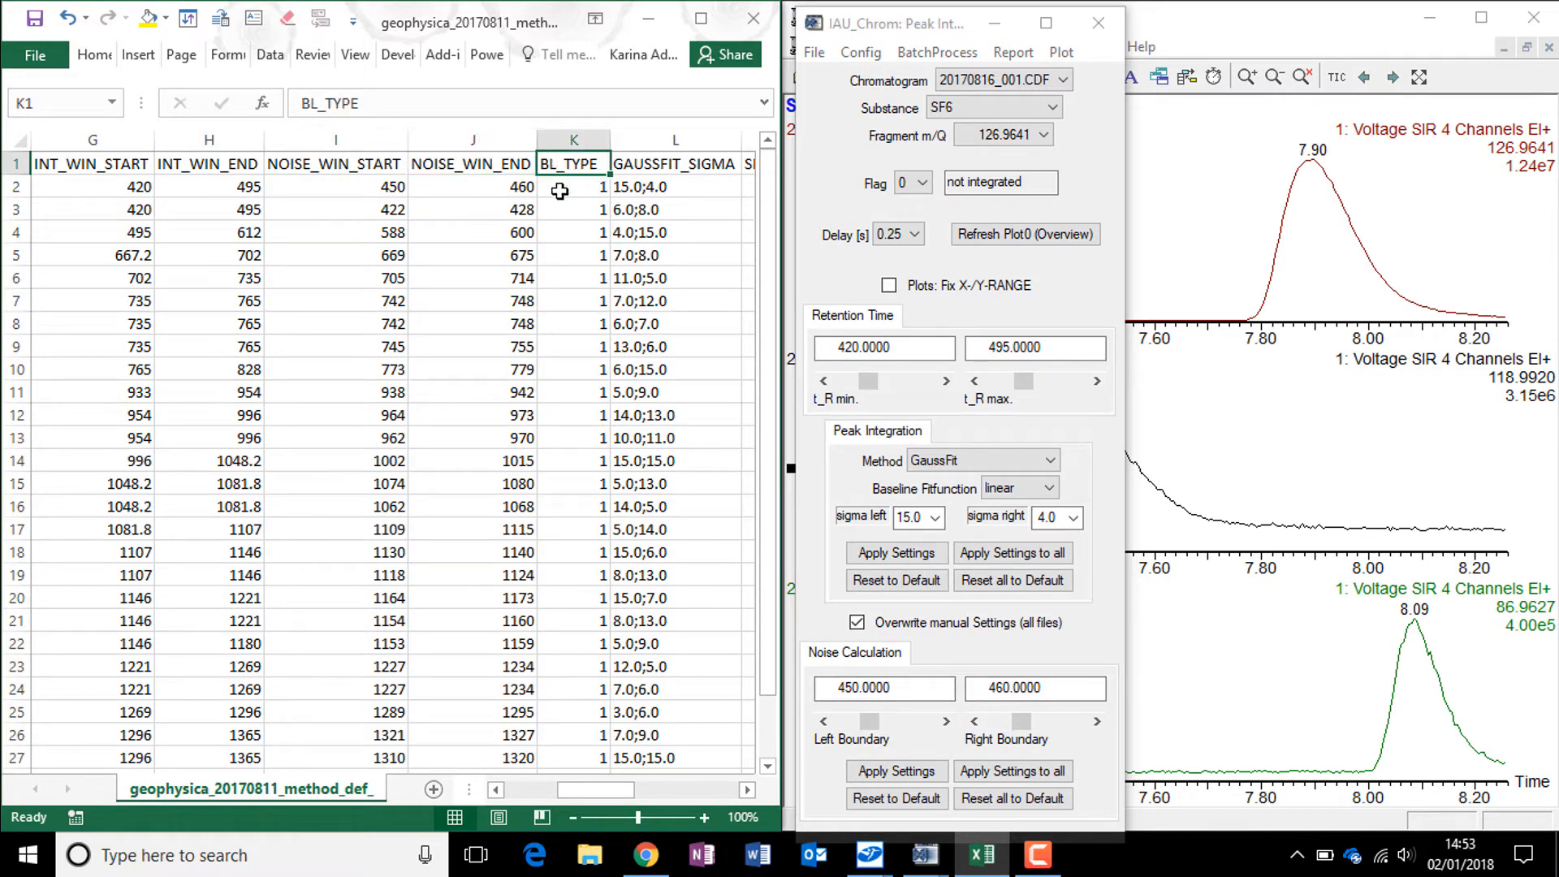
pyautogui.click(576, 186)
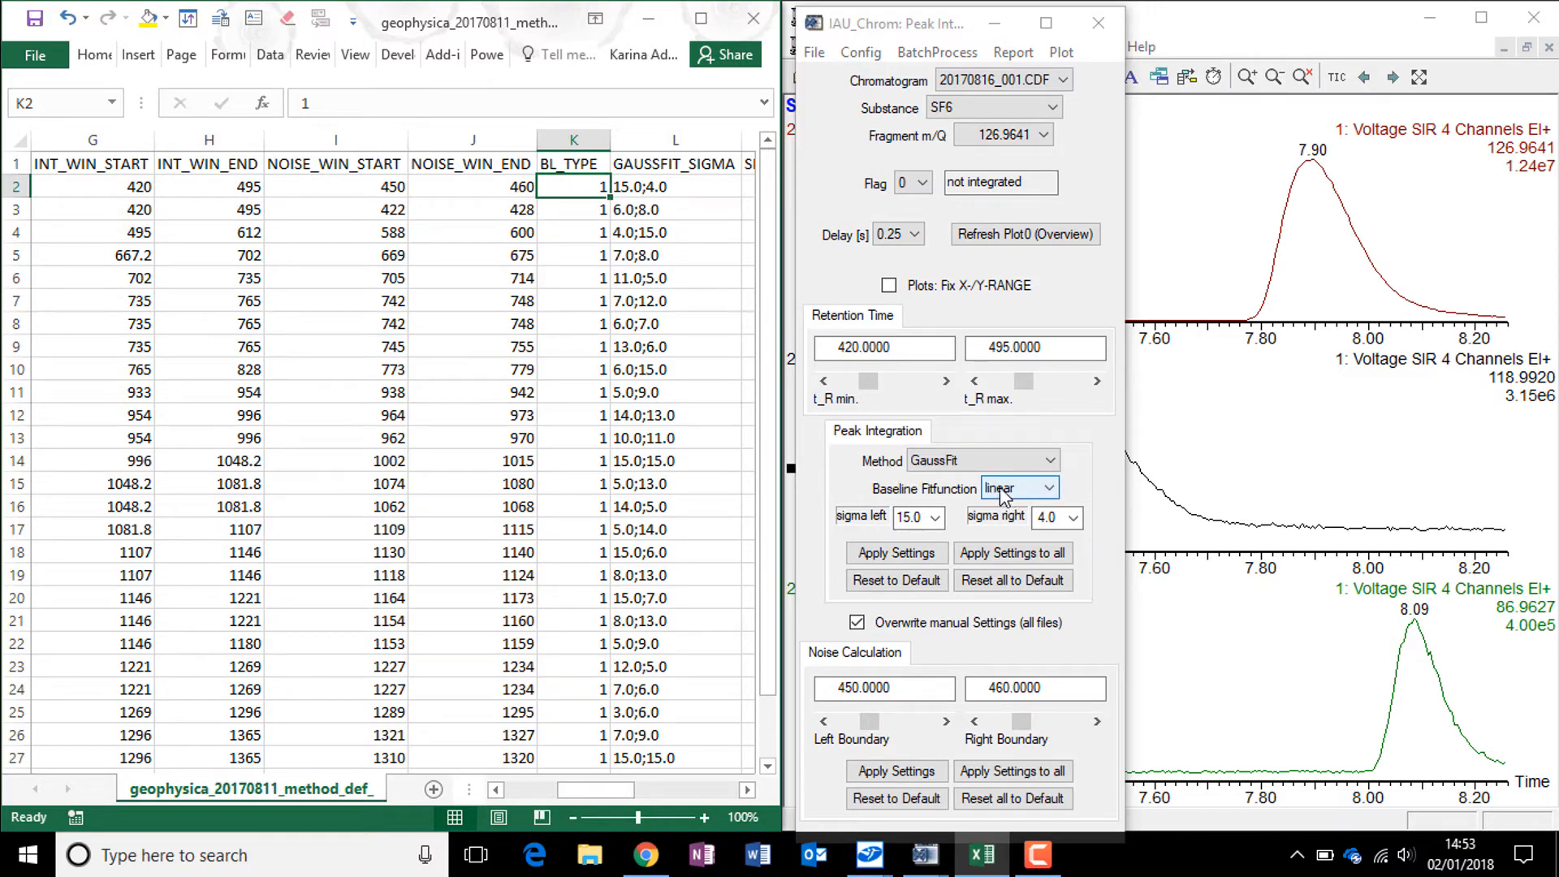
pyautogui.click(674, 192)
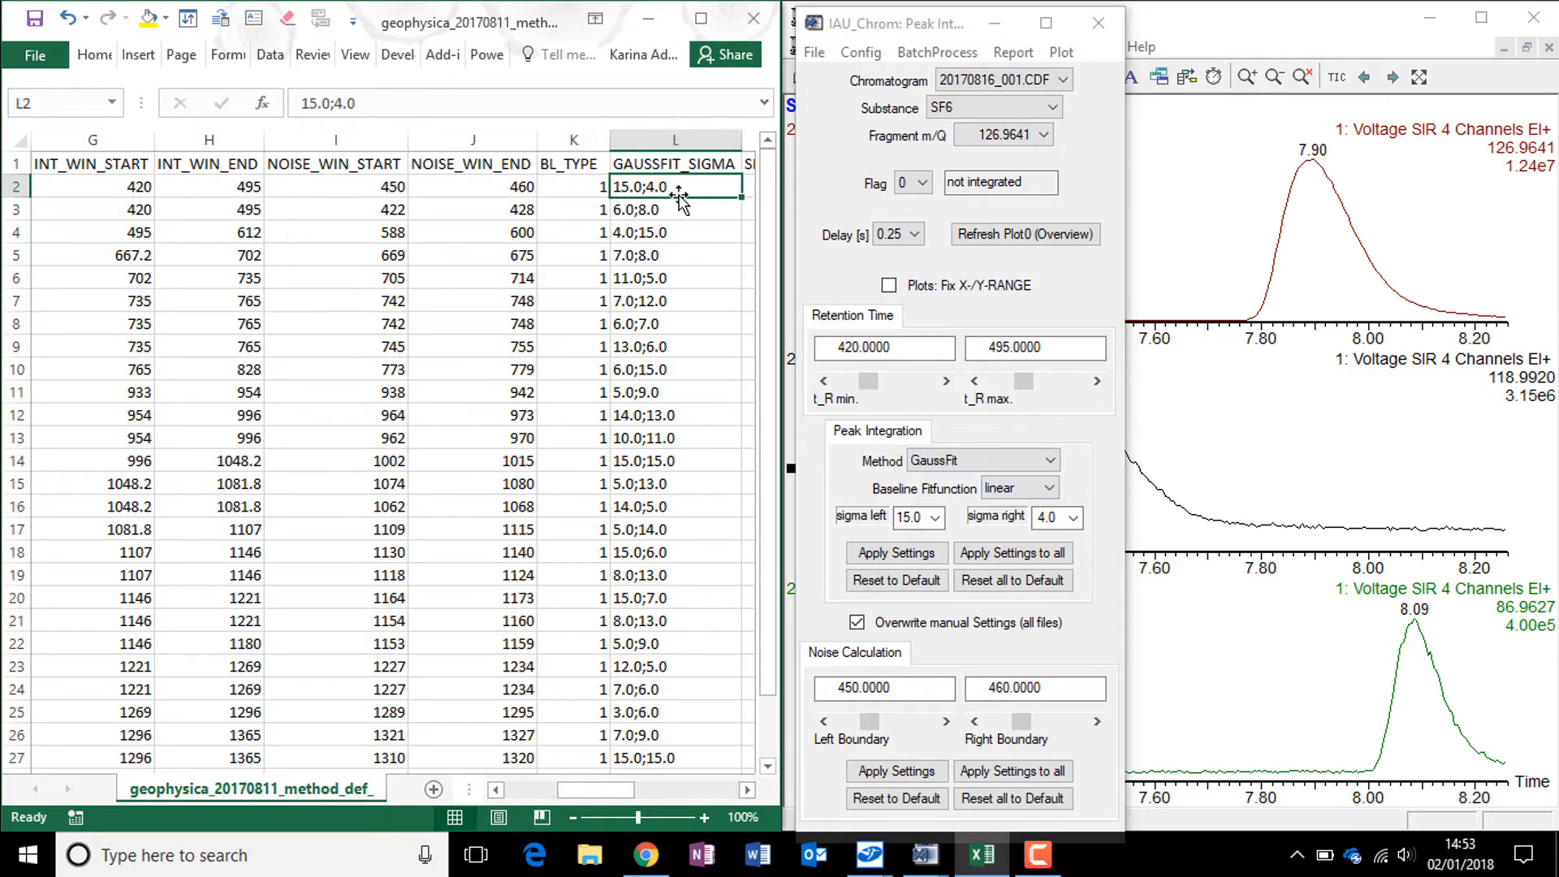
# Look over the column headers from SEL_PEAK through DIF_PEAK, SAVGOL, THRESH and QUANTIF to ion_1
pyautogui.click(747, 789)
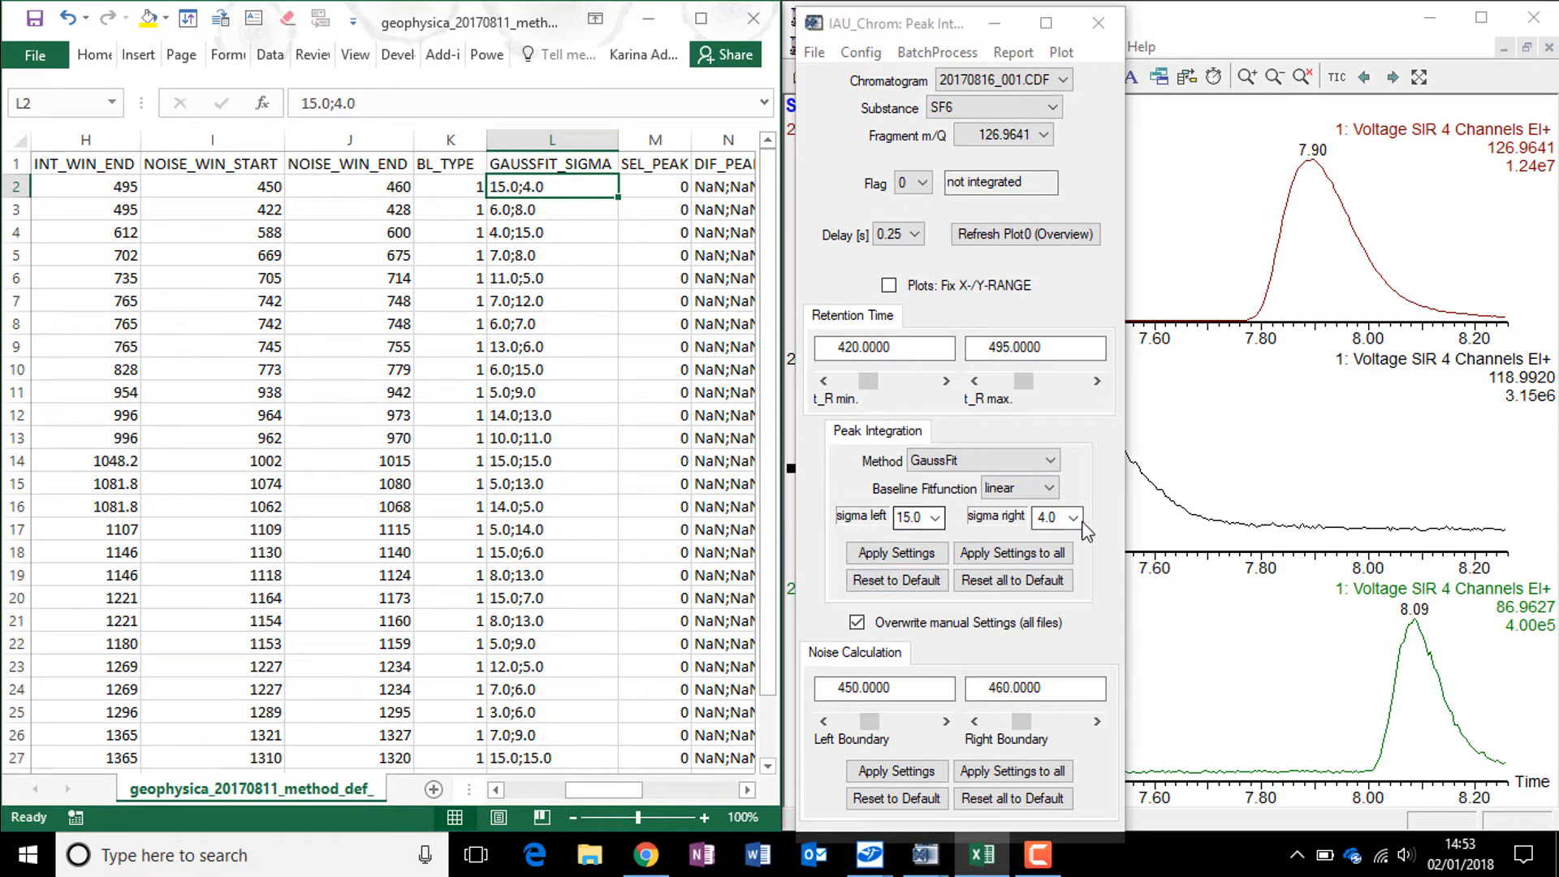
pyautogui.click(663, 167)
pyautogui.press('Right')
pyautogui.press('Right')
pyautogui.press('Right')
pyautogui.press('Right')
pyautogui.press('Right')
pyautogui.press('Right')
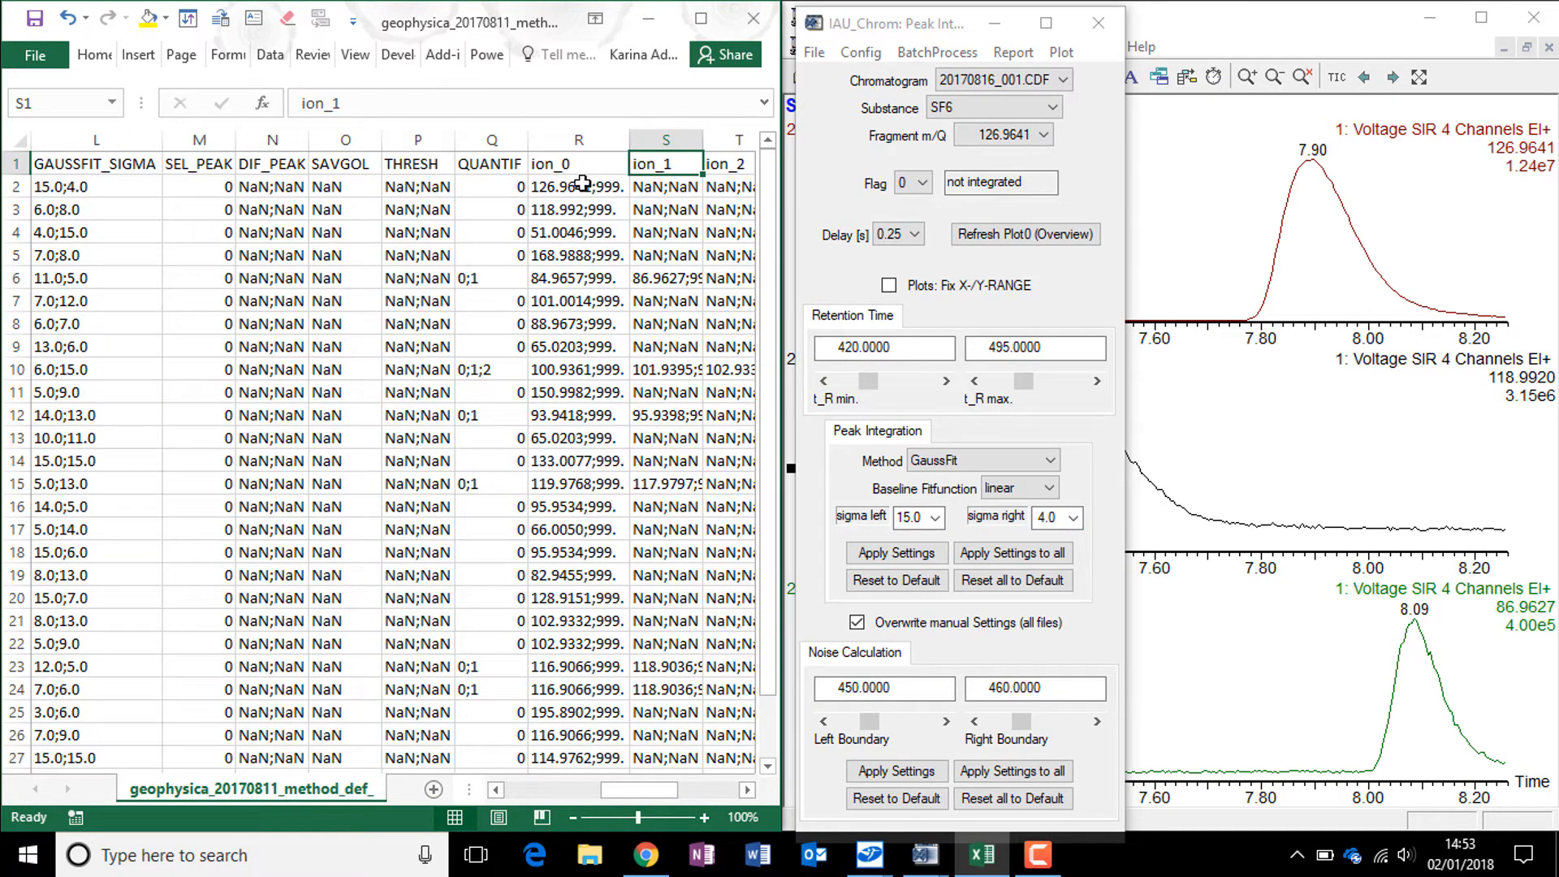
# Compare SF6's ion_0 mass with the Fragment m/Q options in IAU_Chrom, and minimize that window
pyautogui.click(582, 184)
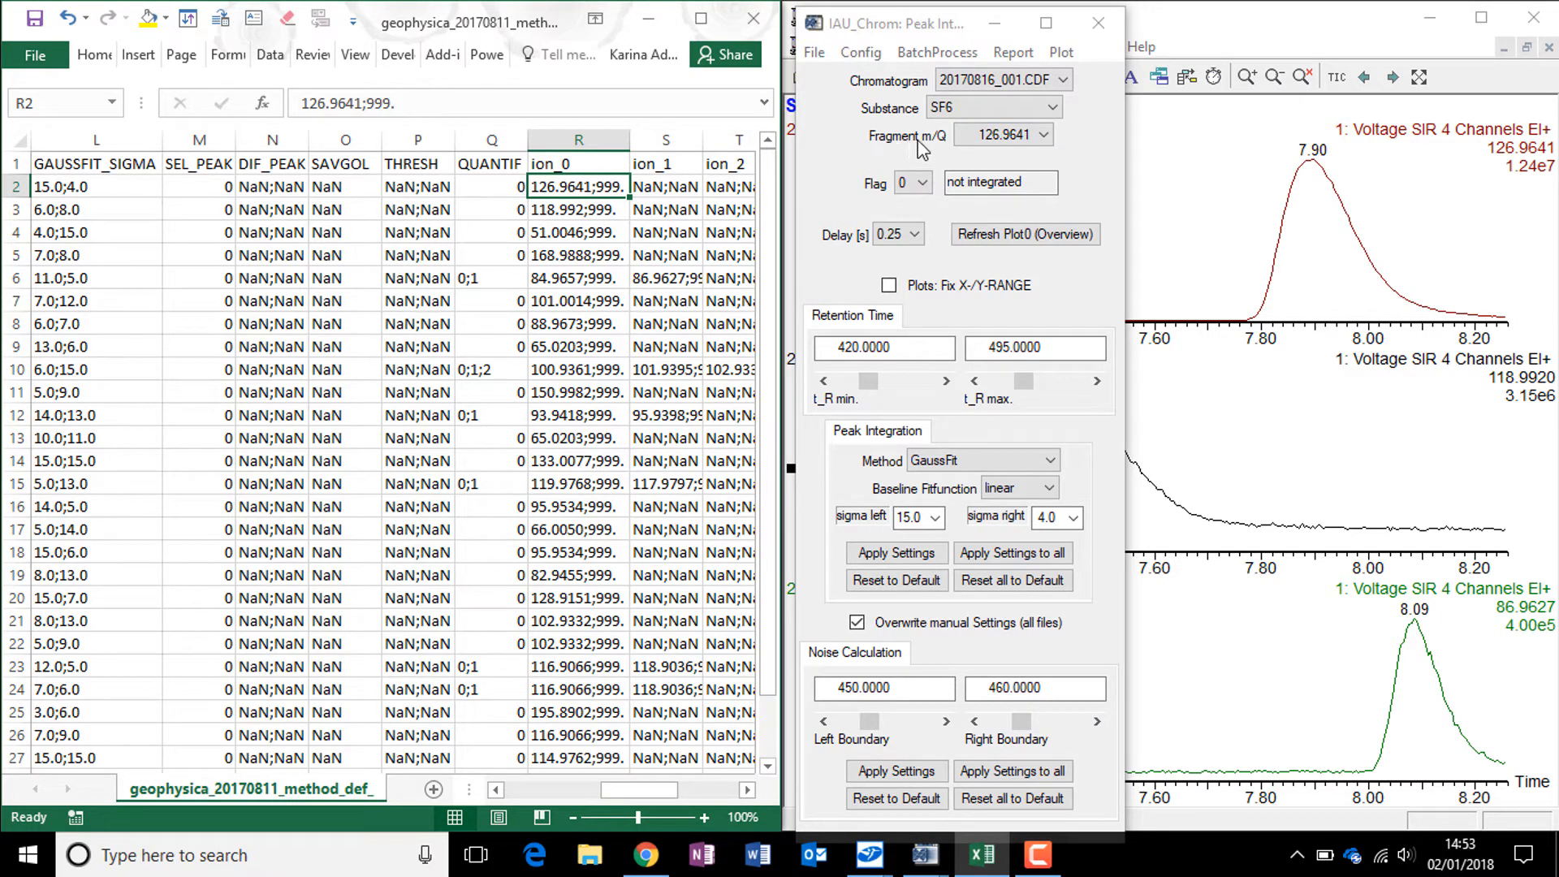
pyautogui.click(1019, 135)
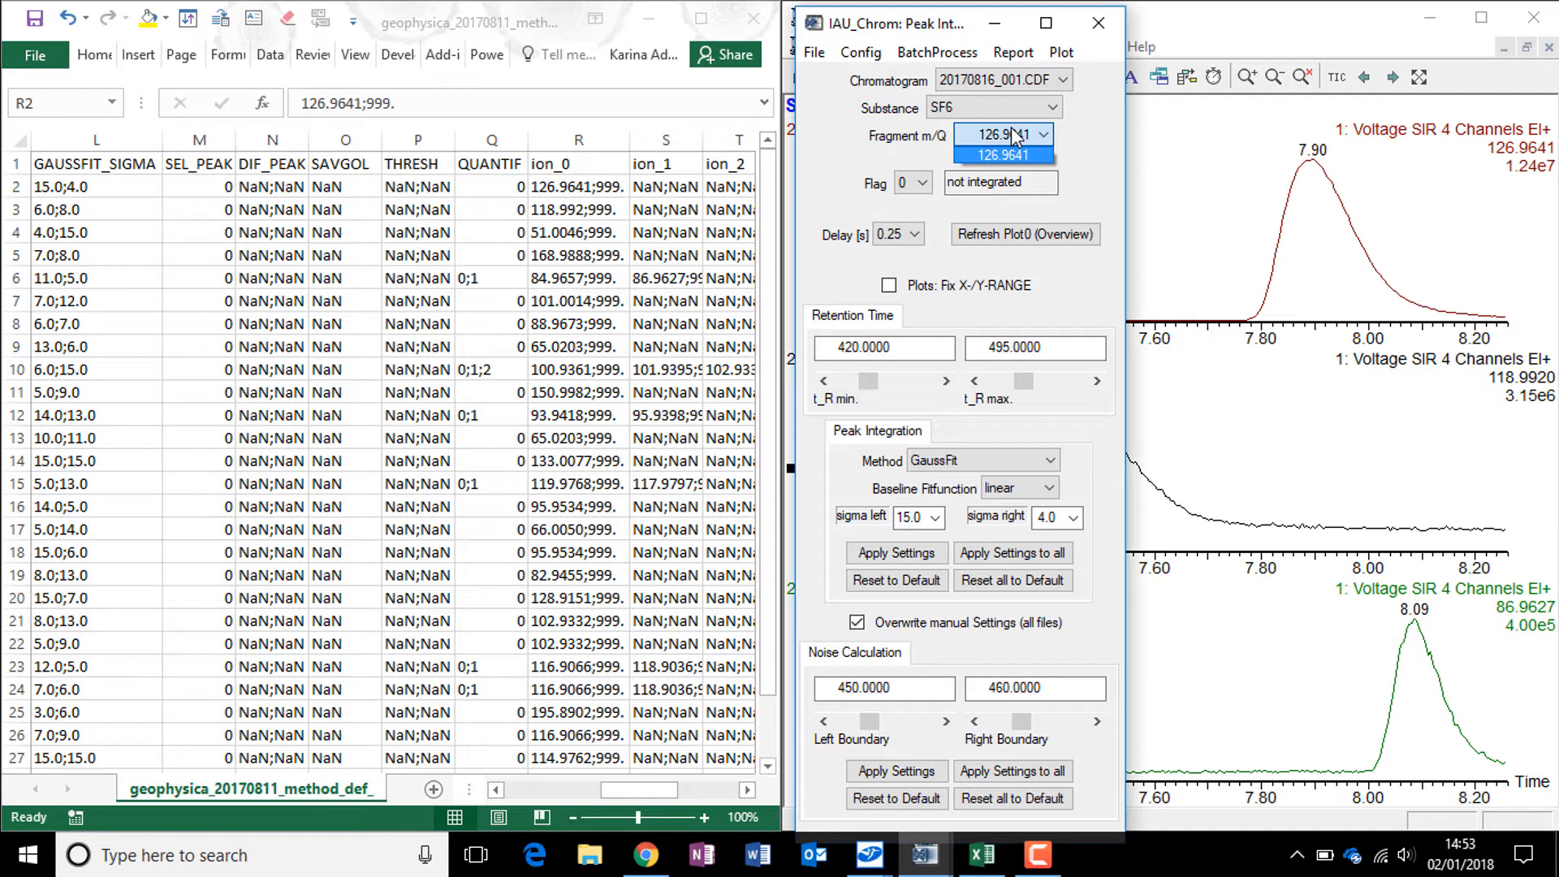
pyautogui.click(1098, 145)
pyautogui.click(996, 23)
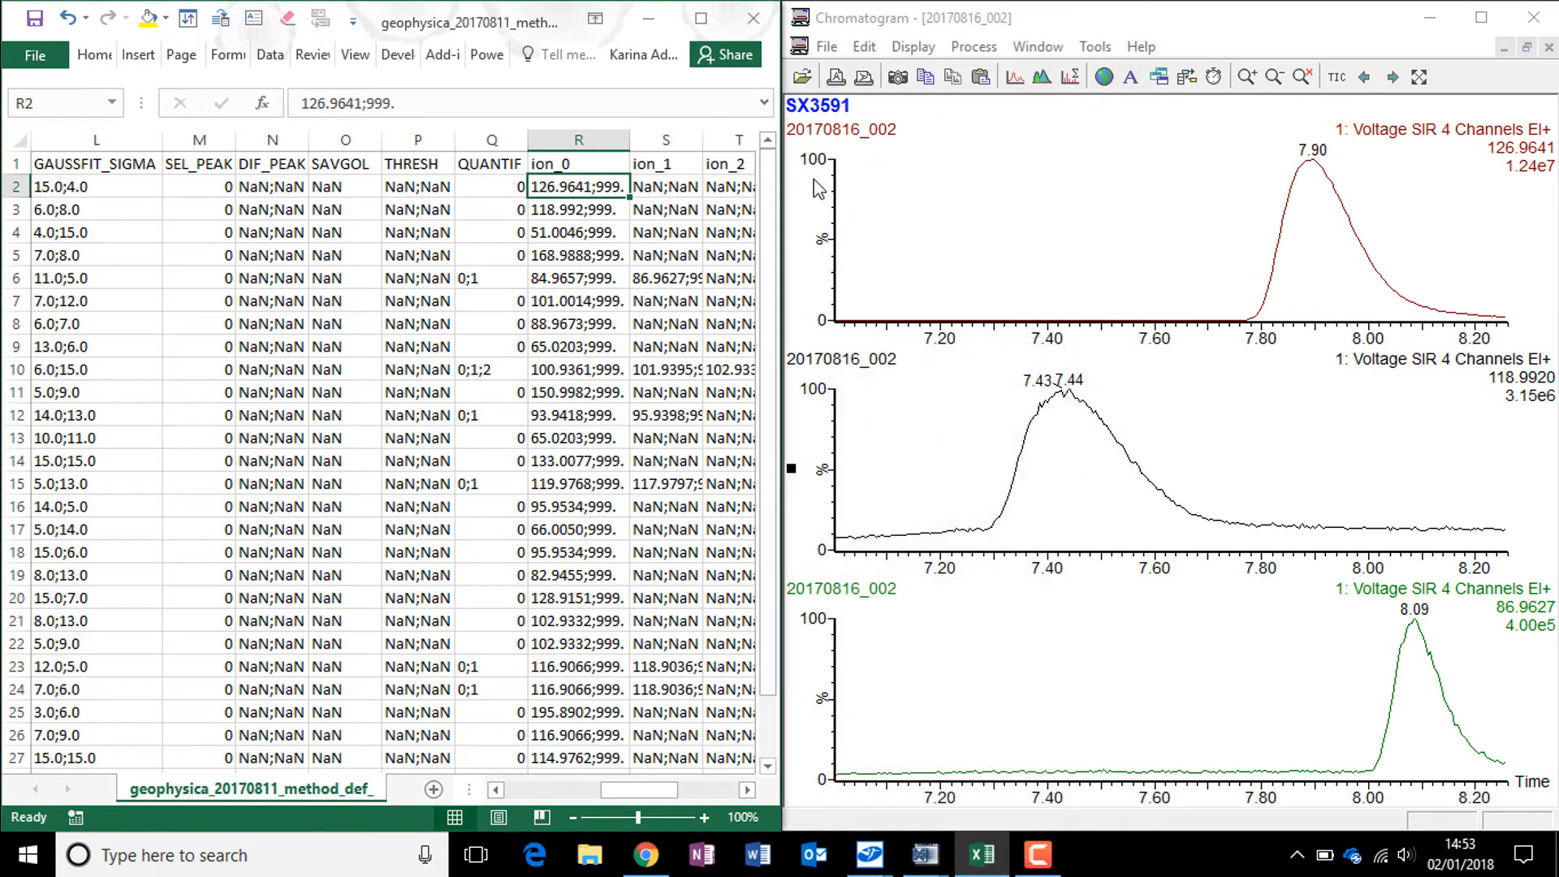
# Insert two blank rows above HFC-23 in the method definition file
pyautogui.click(659, 239)
pyautogui.moveTo(627, 792); pyautogui.dragTo(497, 802)
pyautogui.click(153, 296)
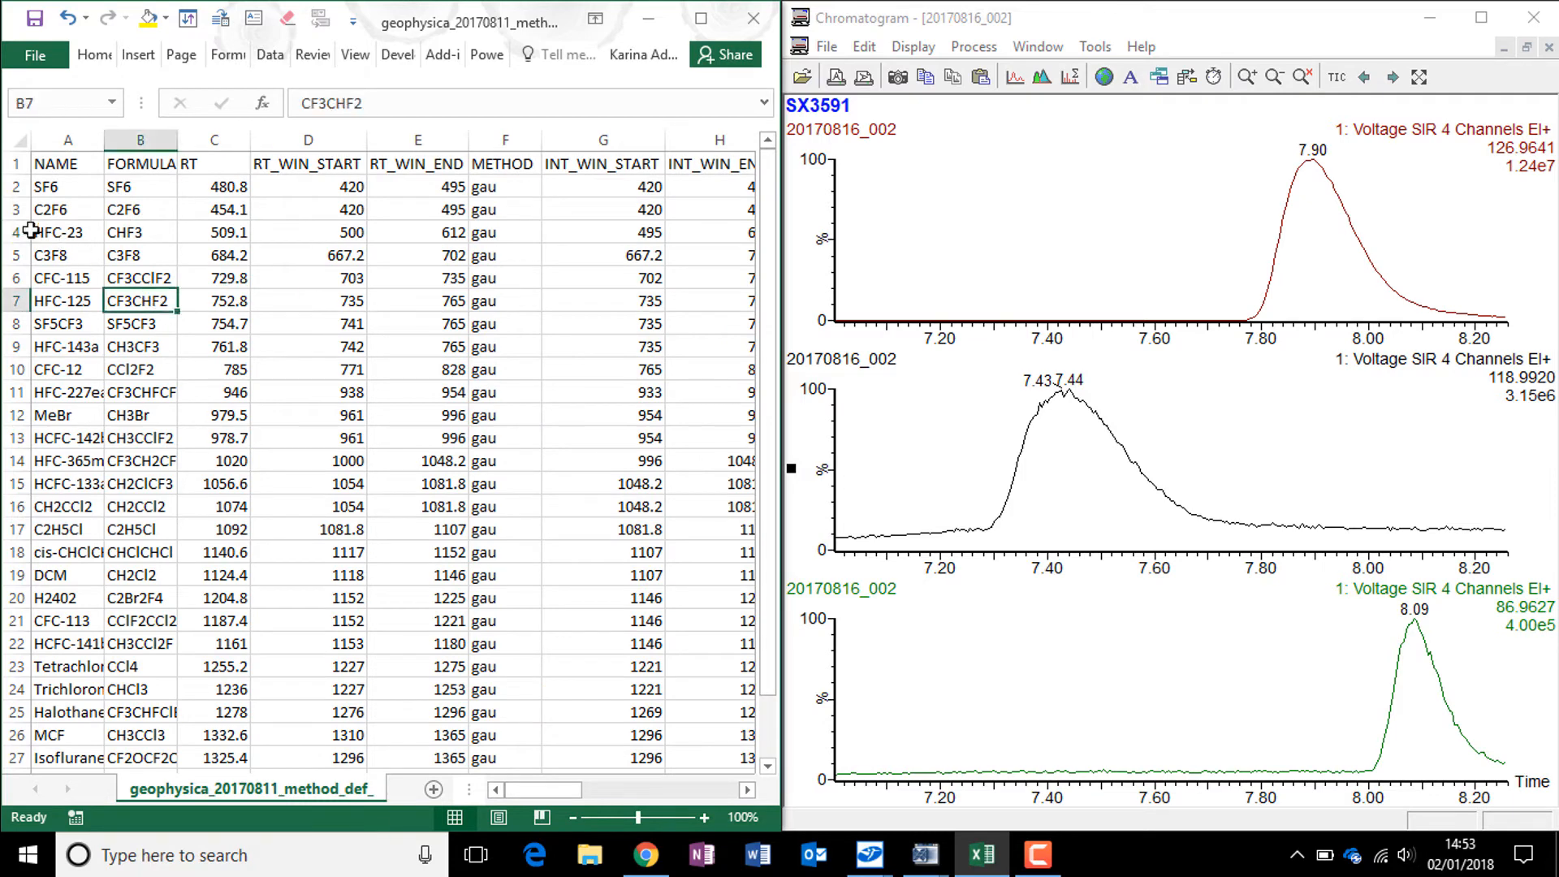
pyautogui.moveTo(12, 232); pyautogui.dragTo(12, 241)
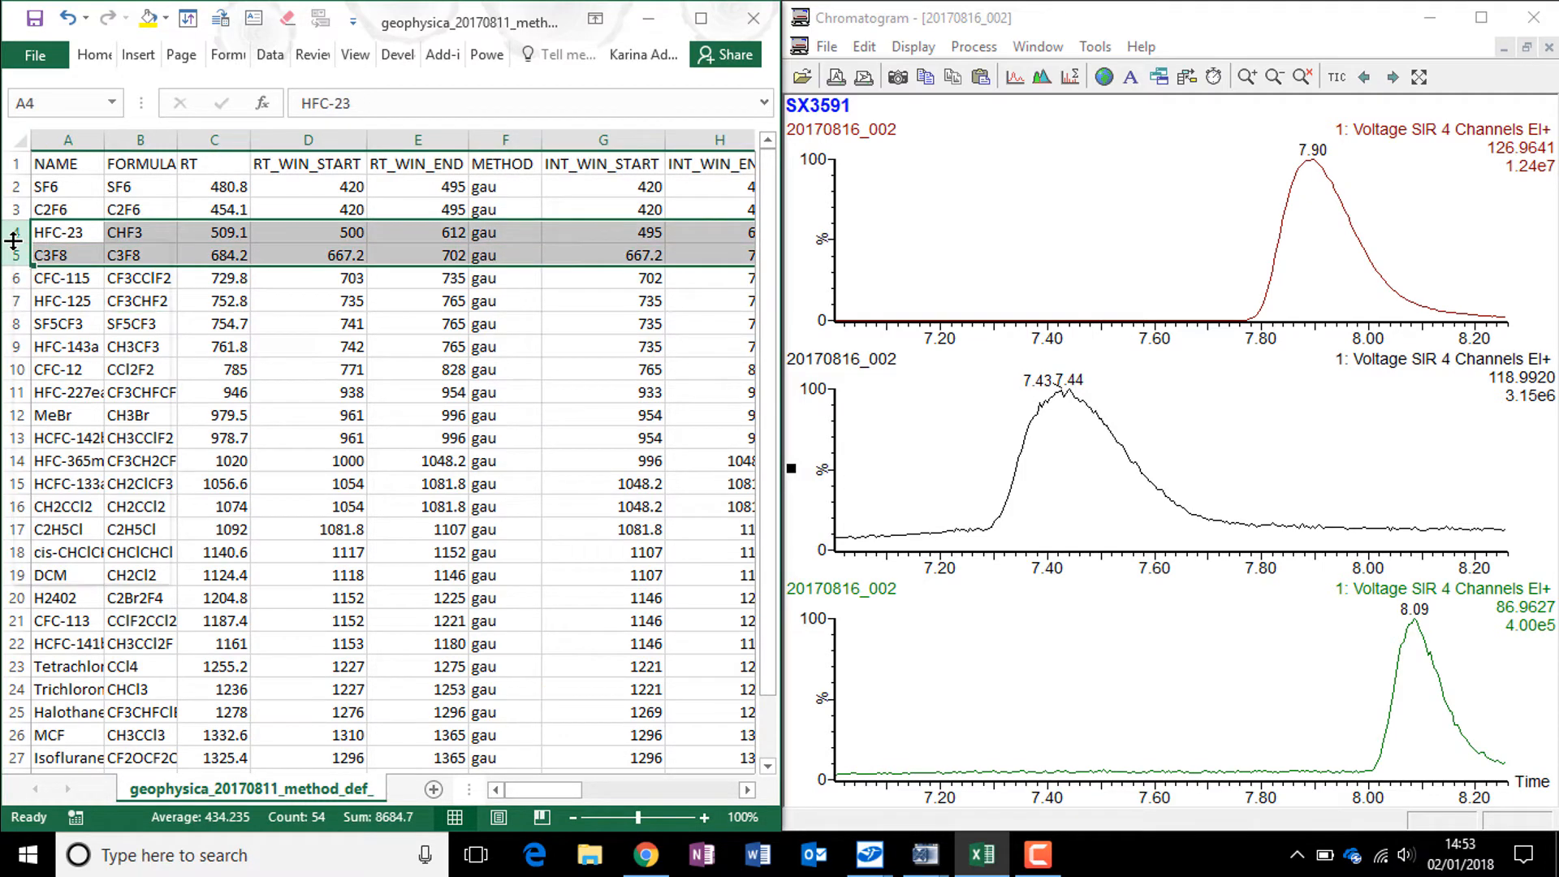
pyautogui.rightClick(16, 245)
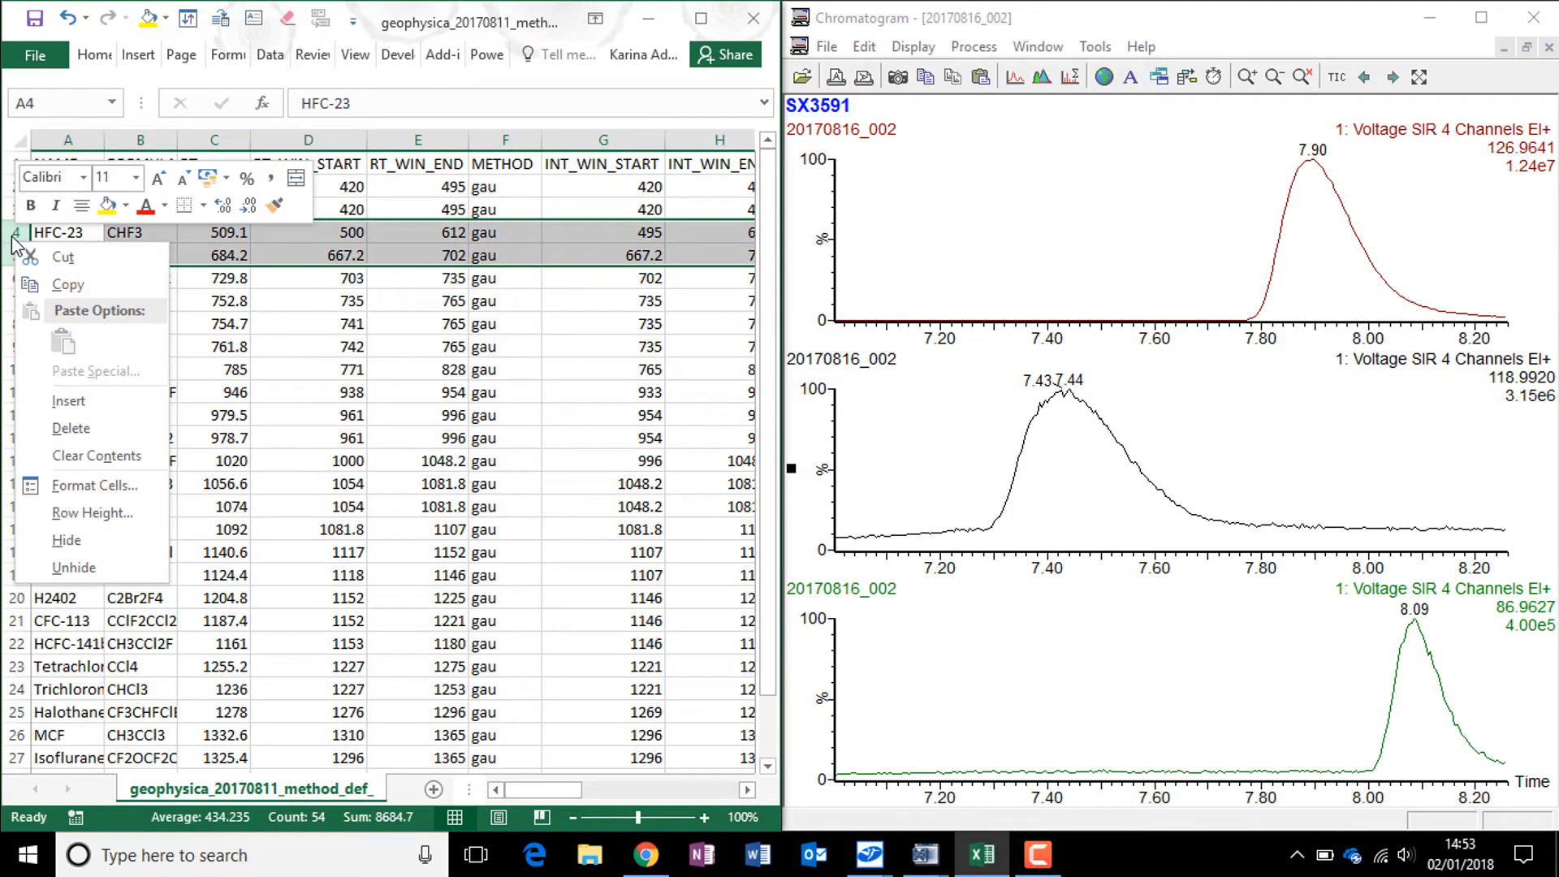
pyautogui.click(68, 400)
pyautogui.click(87, 254)
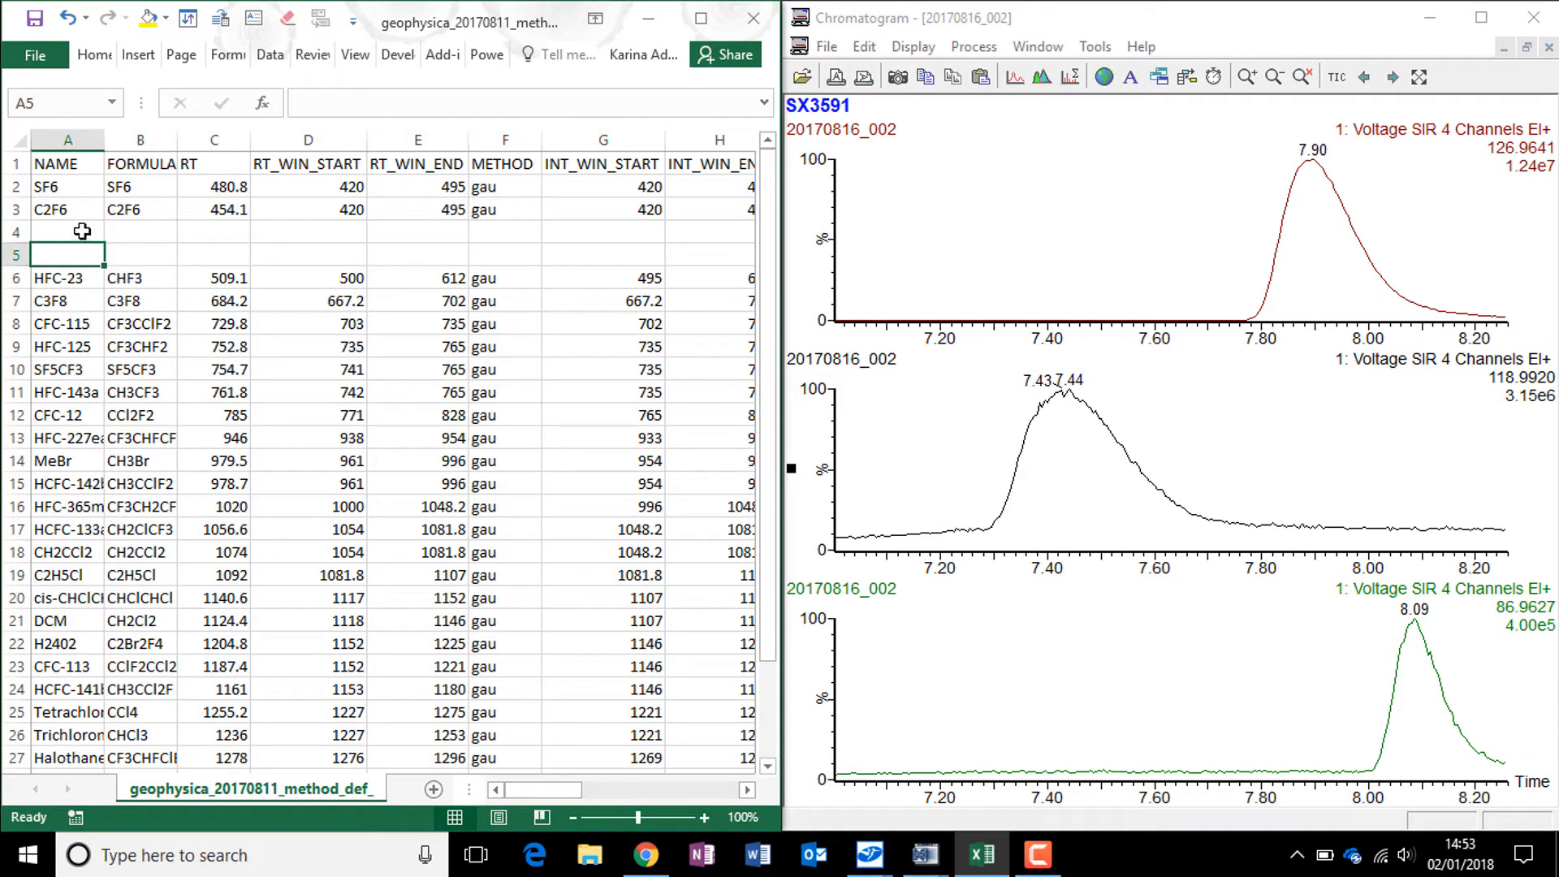
pyautogui.click(84, 230)
# Remove the 118.9920 and 126.9641 traces from the MassLynx chromatogram, keeping only the 86.9627 trace
pyautogui.click(1300, 461)
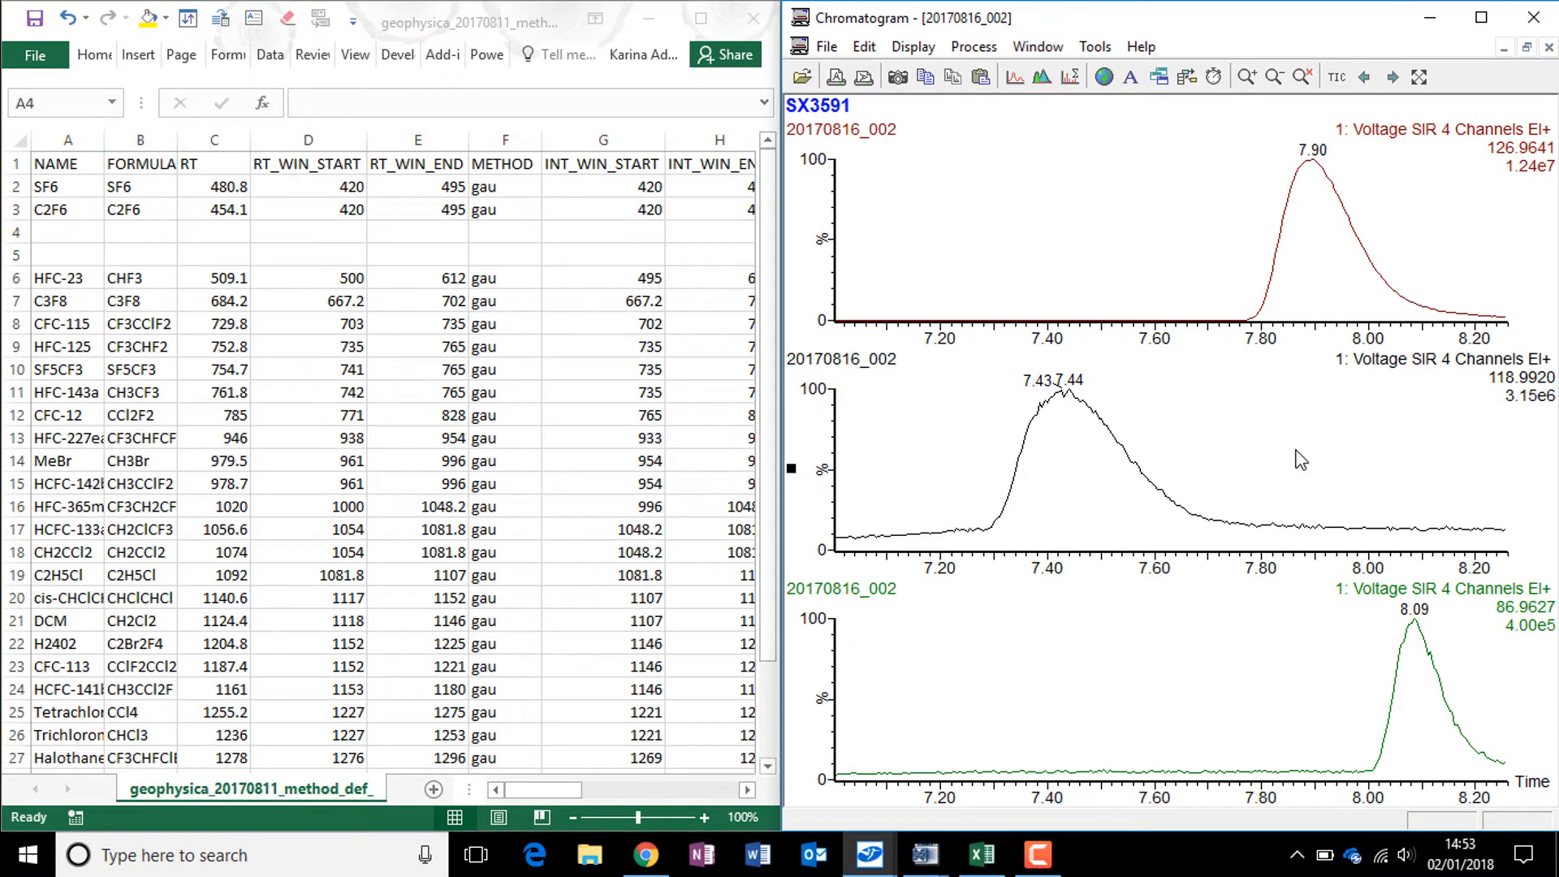
pyautogui.press('Delete')
pyautogui.press('Return')
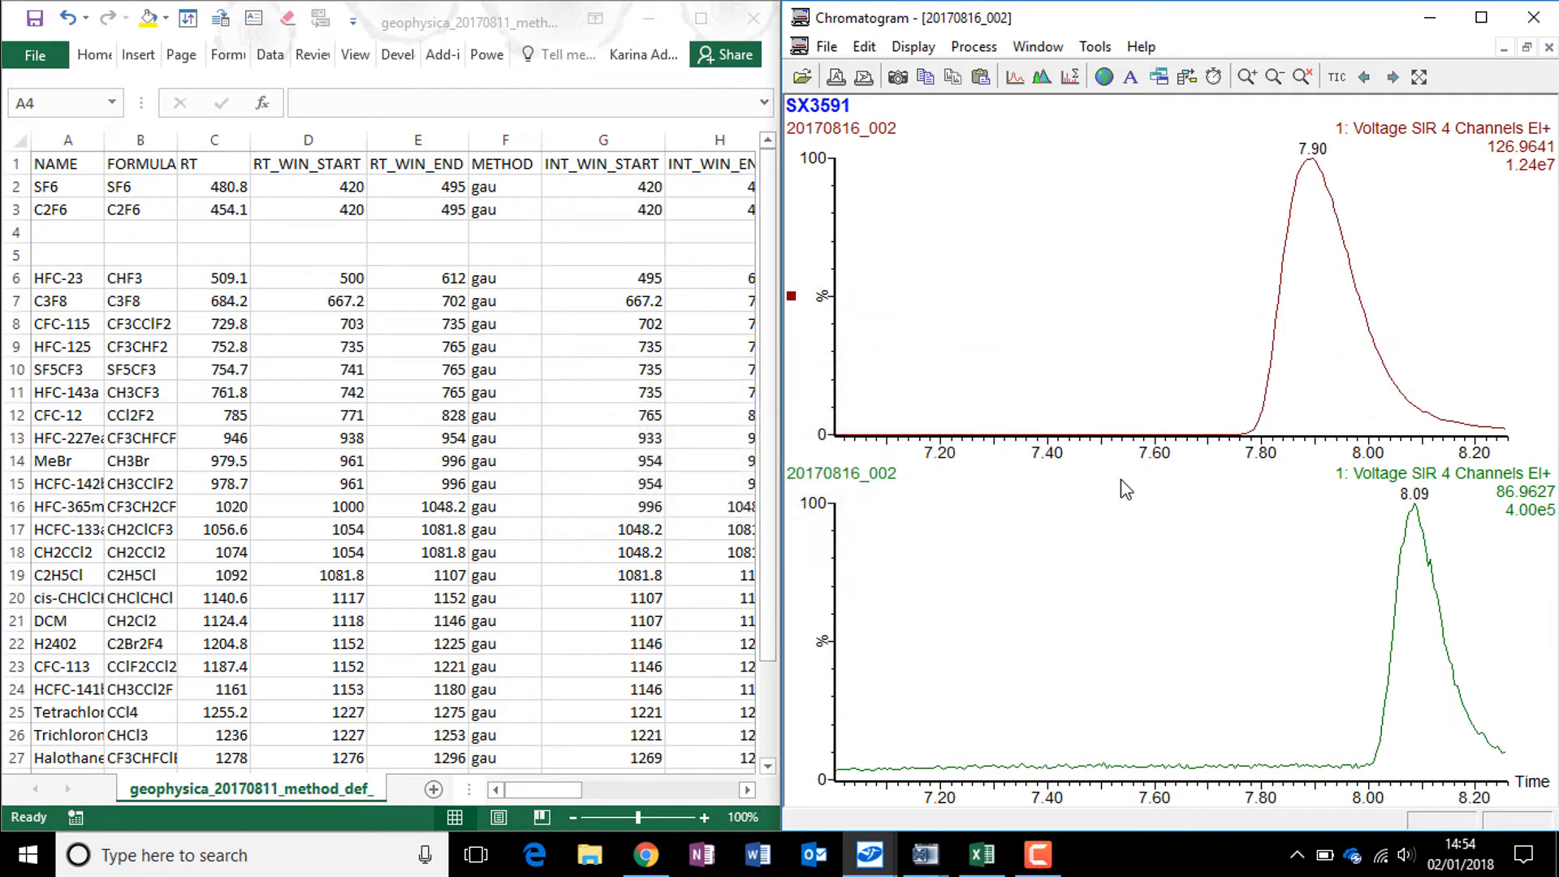
pyautogui.press('Delete')
pyautogui.press('Return')
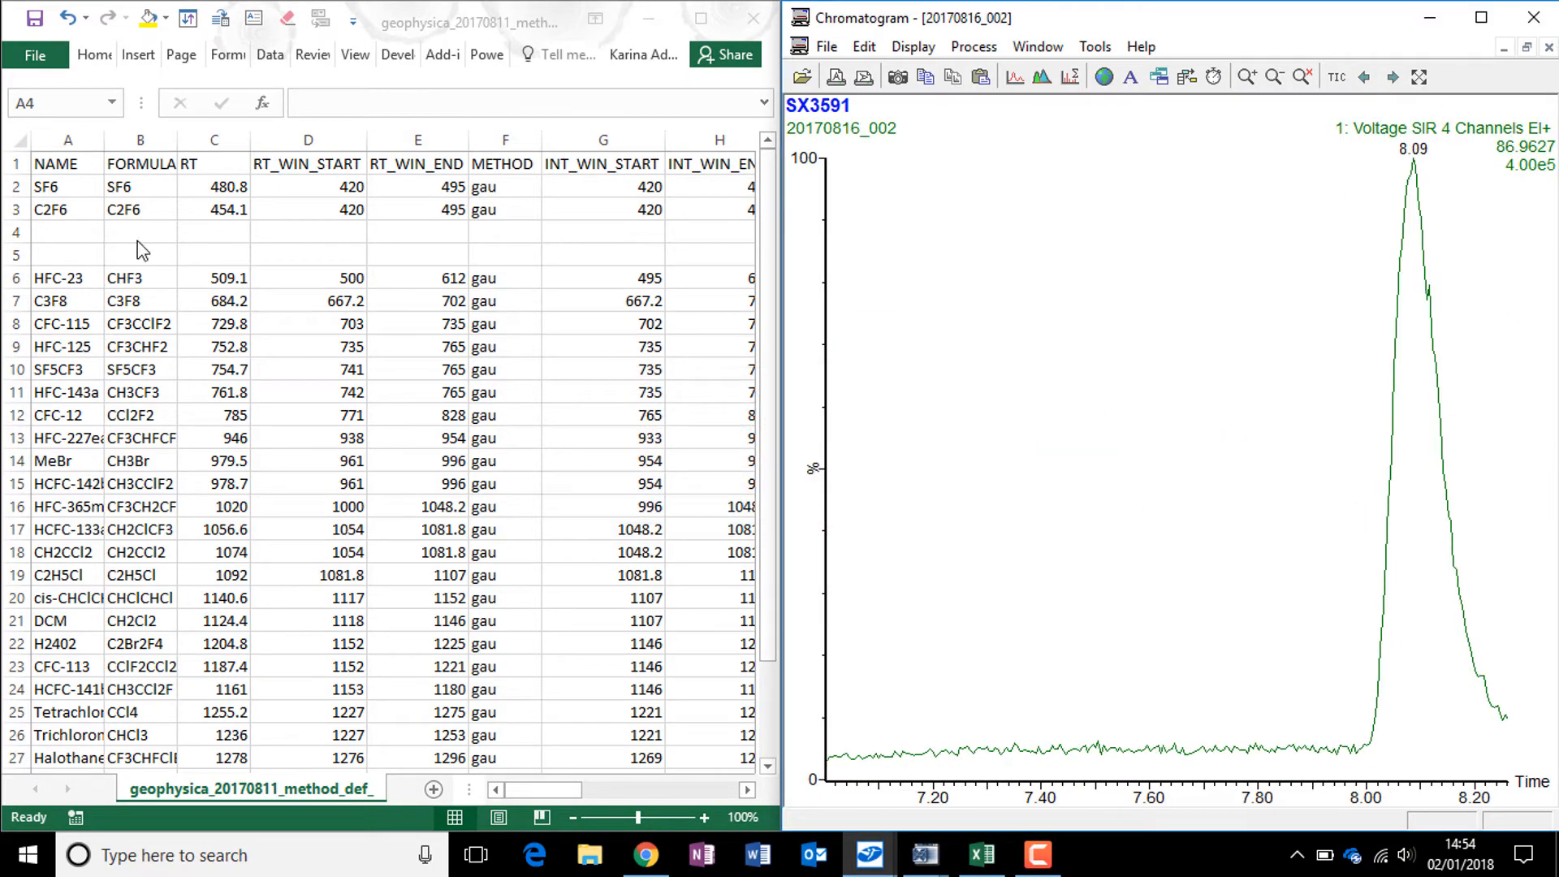
# Enter the substance CFC-13 with the formula CClF3 in row 4 of the Excel method file
pyautogui.click(86, 236)
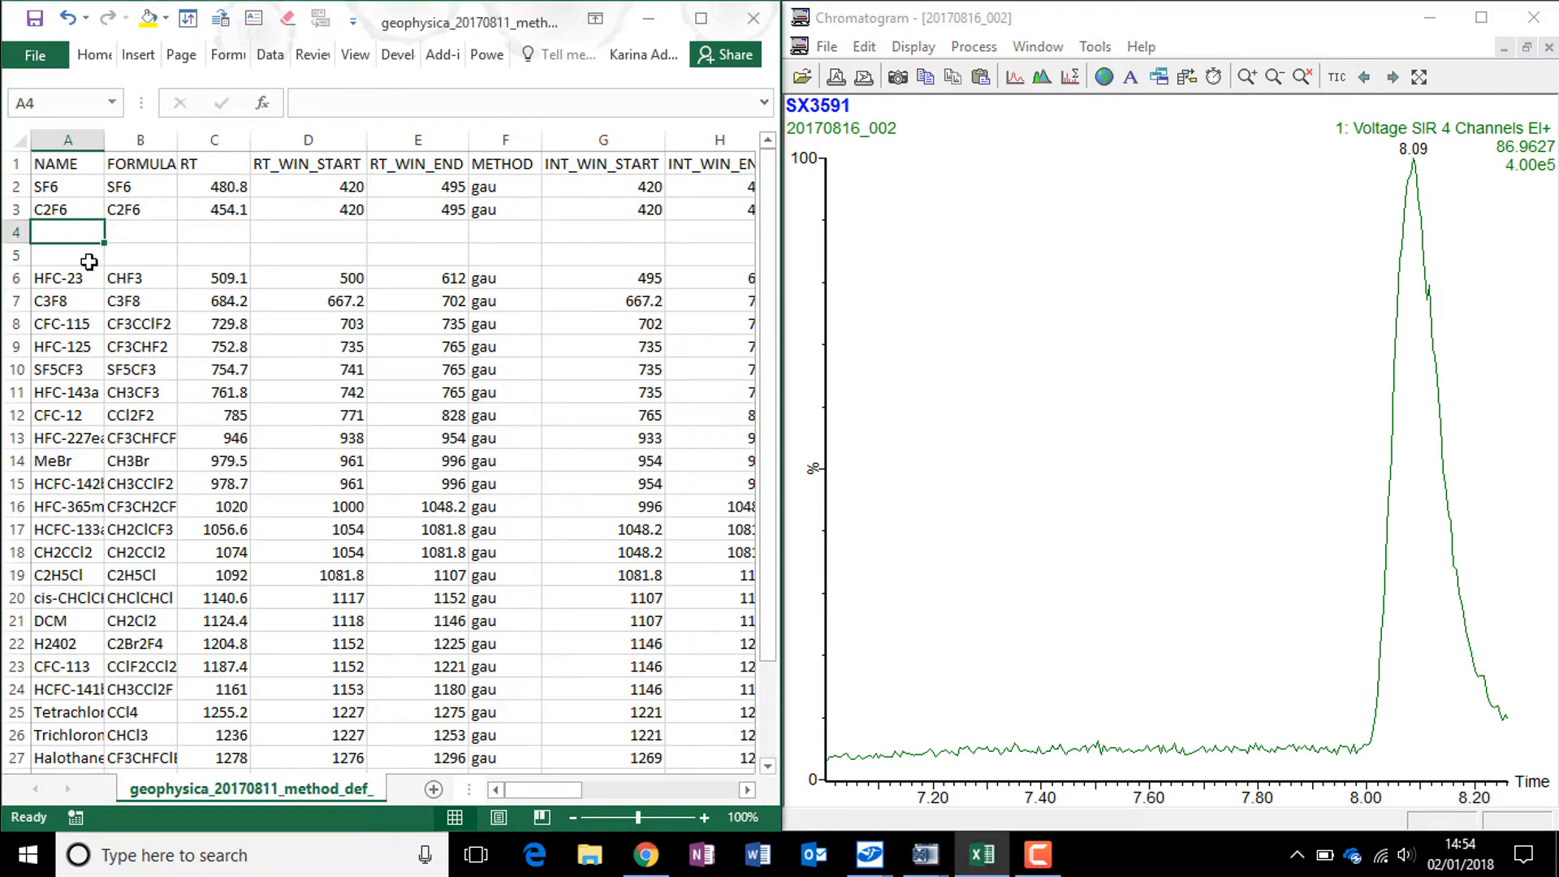
pyautogui.write('CFC-13')
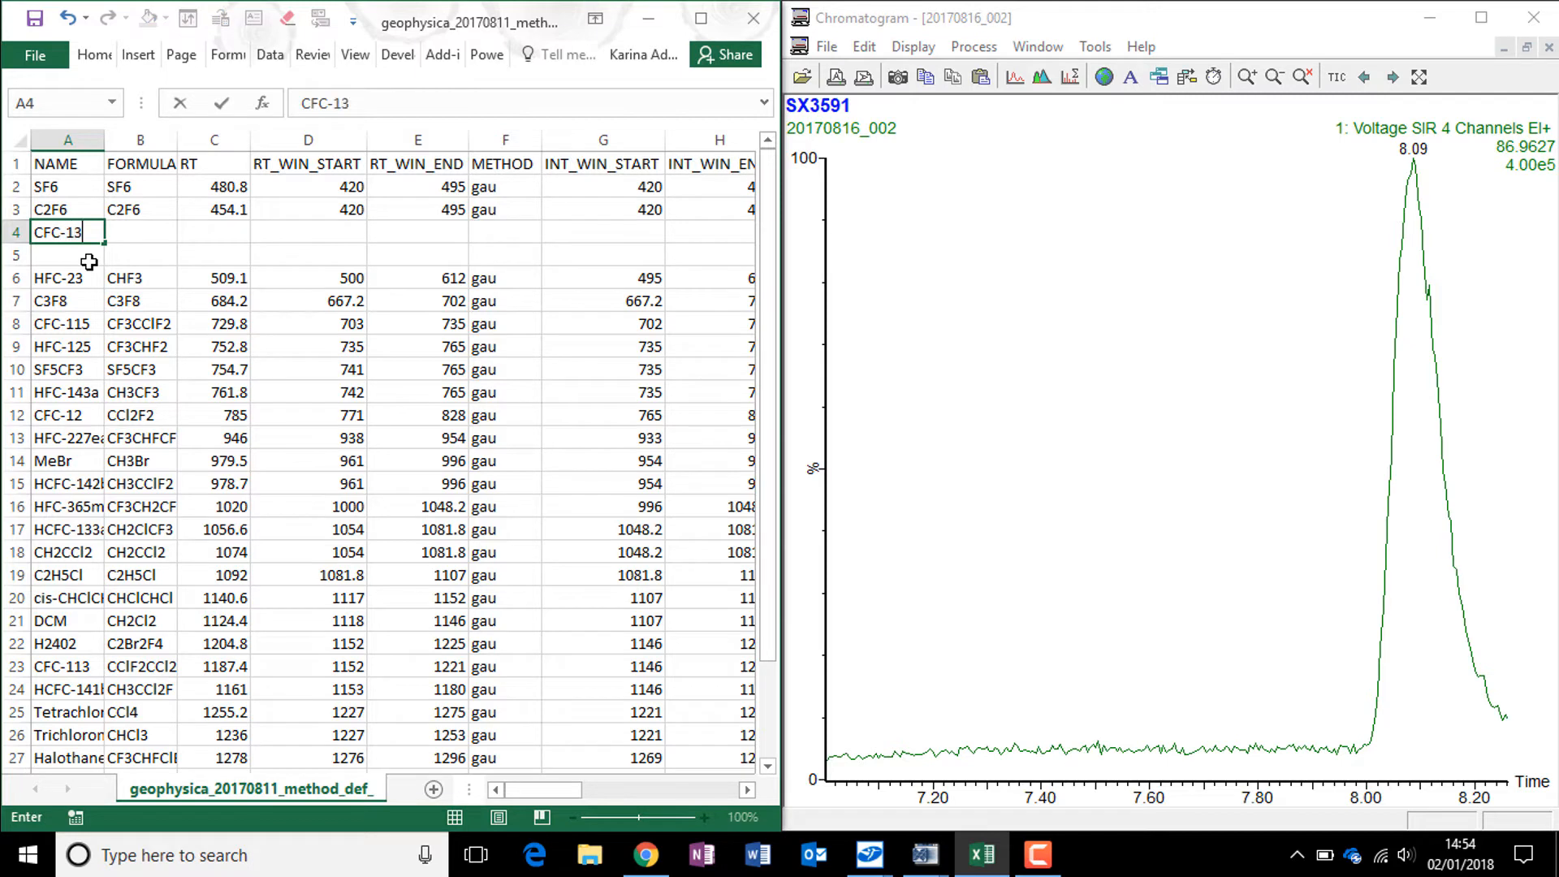
pyautogui.press('Tab')
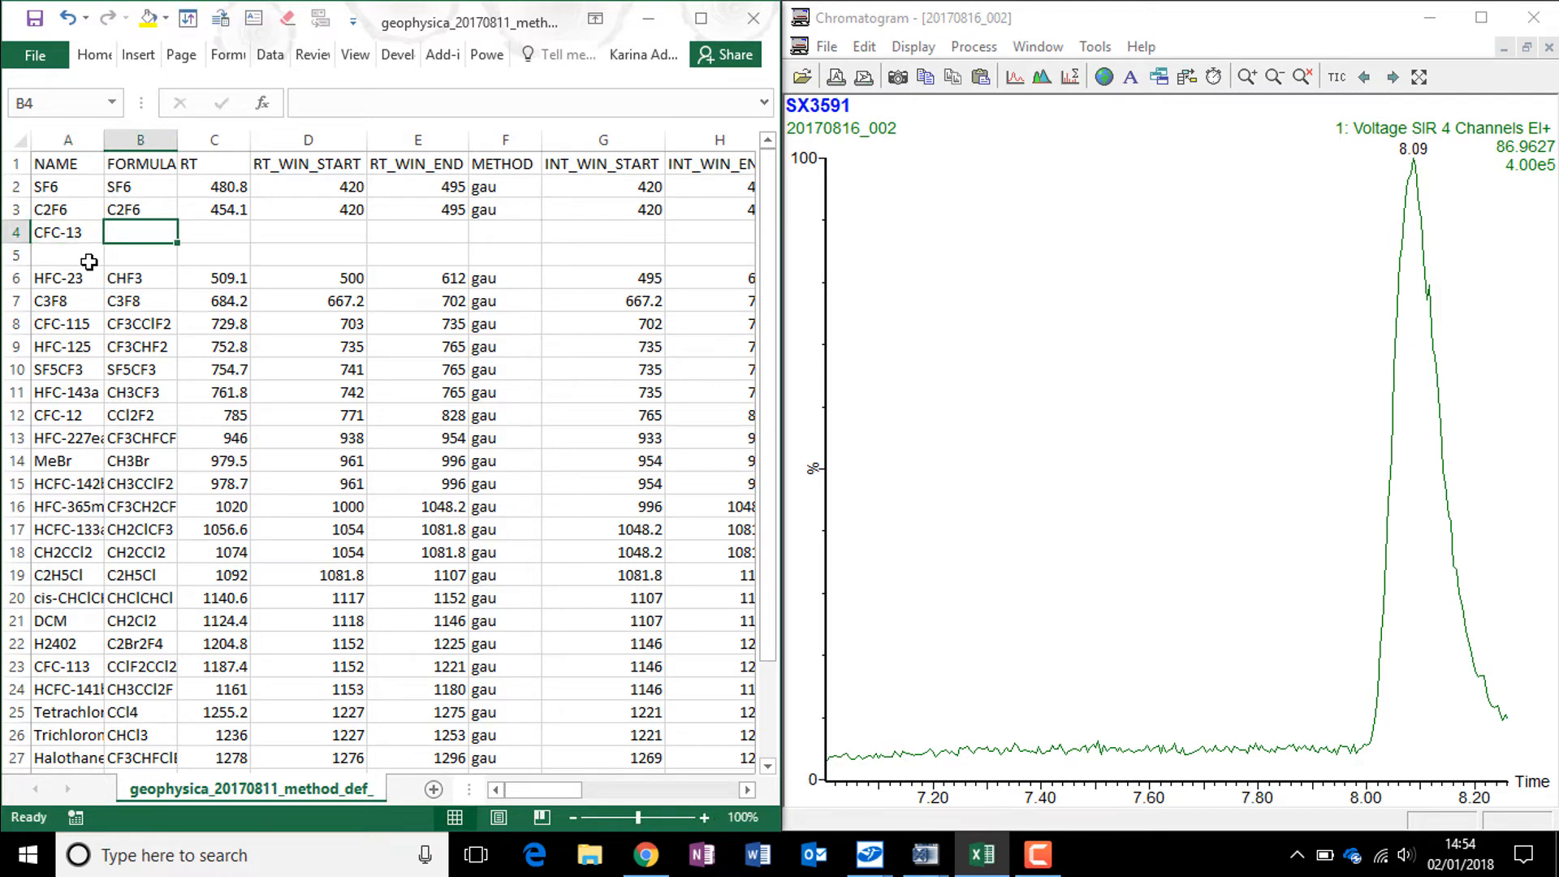
pyautogui.write('CClF3')
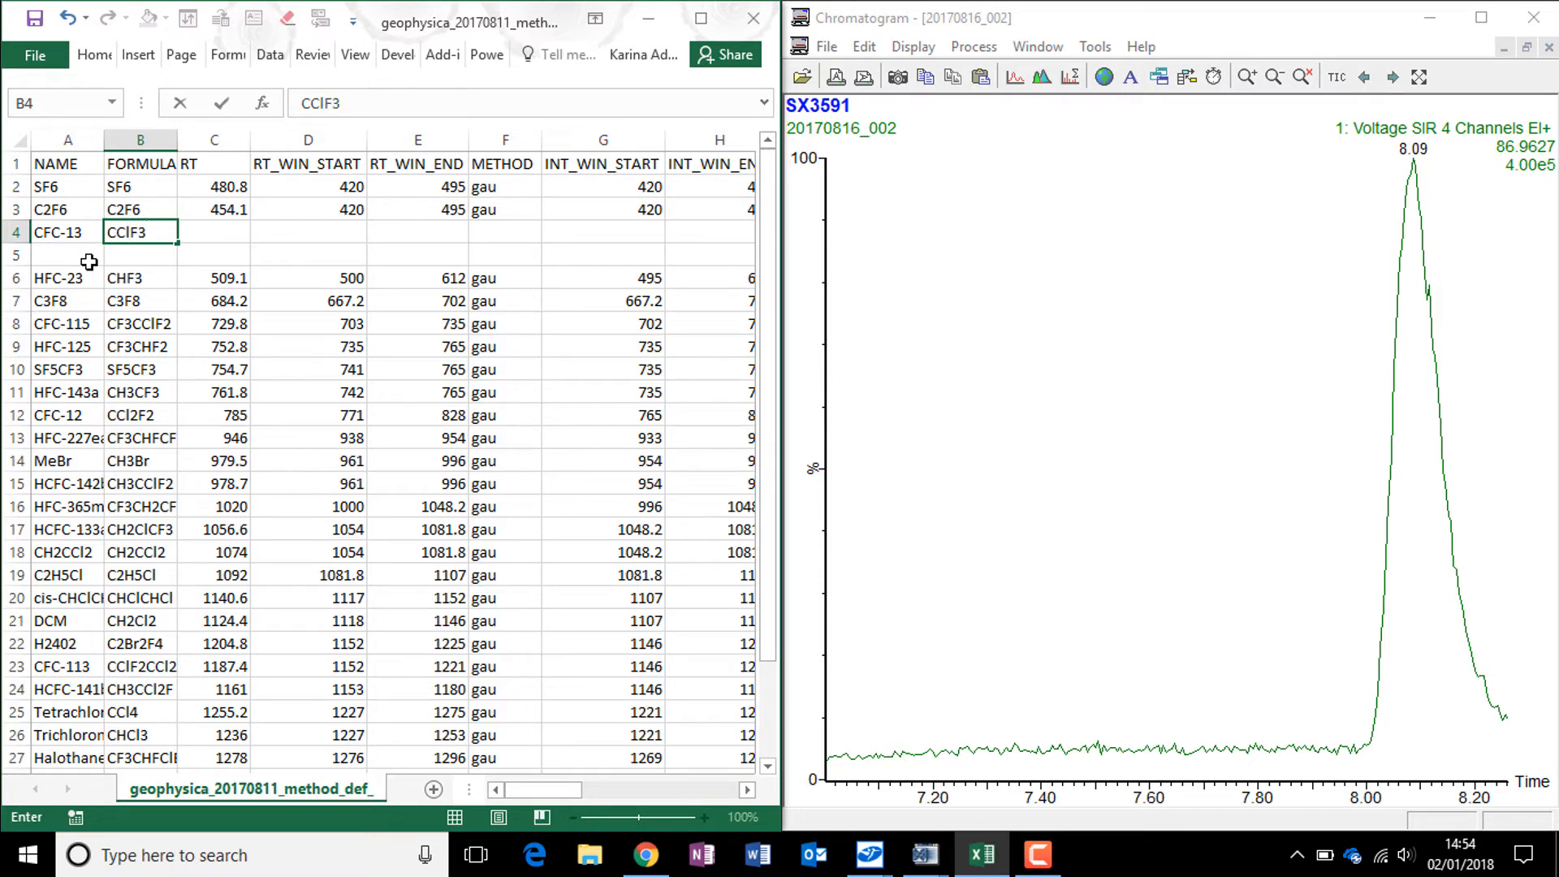
pyautogui.press('Return')
# In row 5, enter the chromatogram times in minutes: RT 8.09, RT_WIN_START 7 and RT_WIN_END 8.25
pyautogui.press('Right')
pyautogui.press('Up')
pyautogui.press('Down')
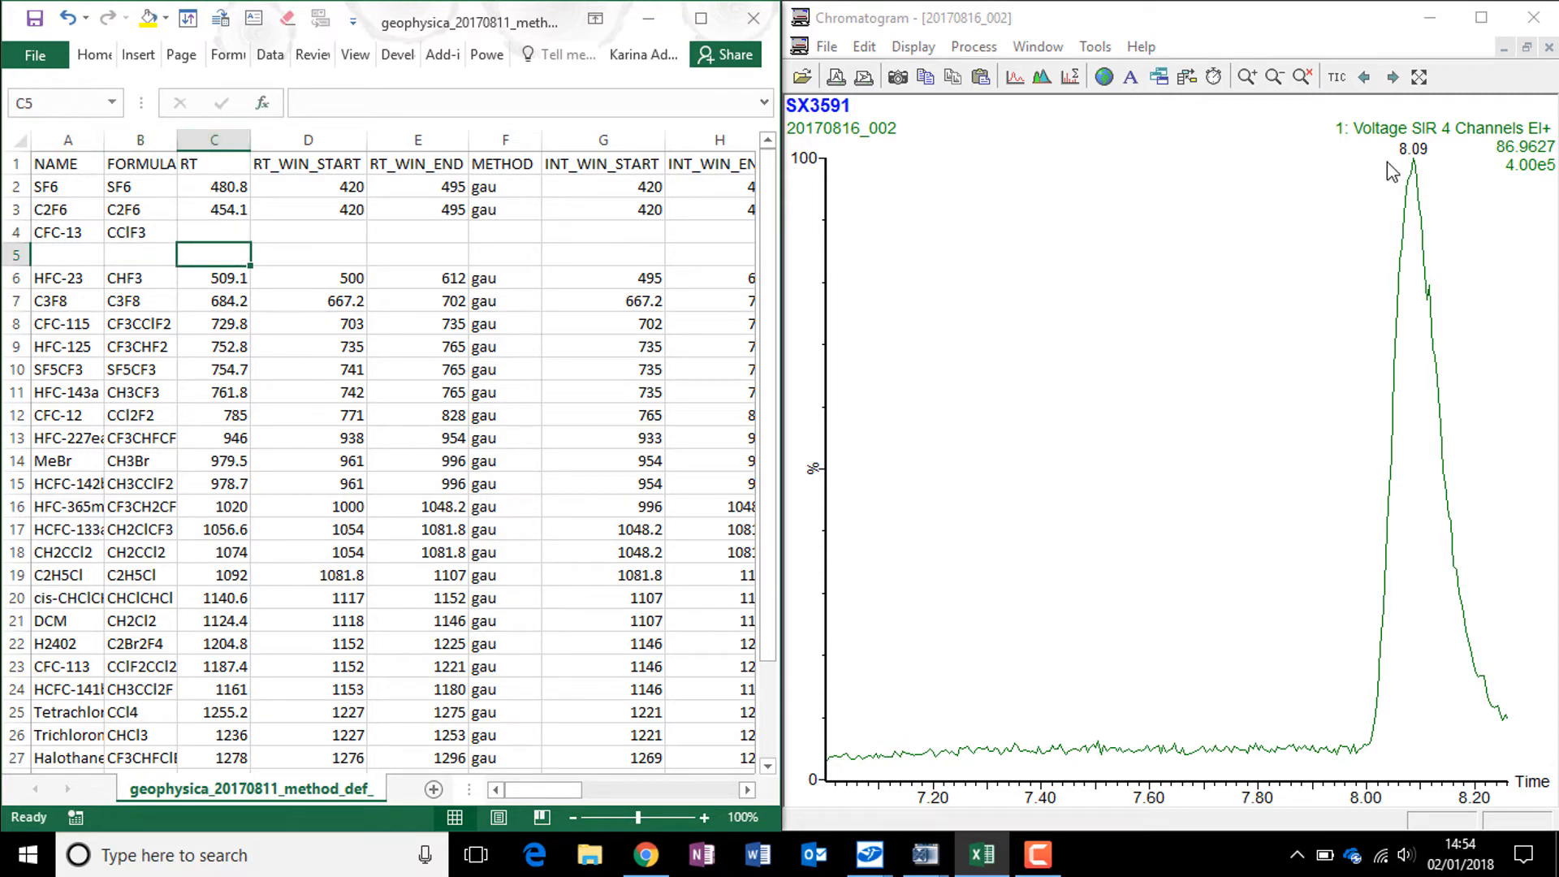
pyautogui.write('8.09')
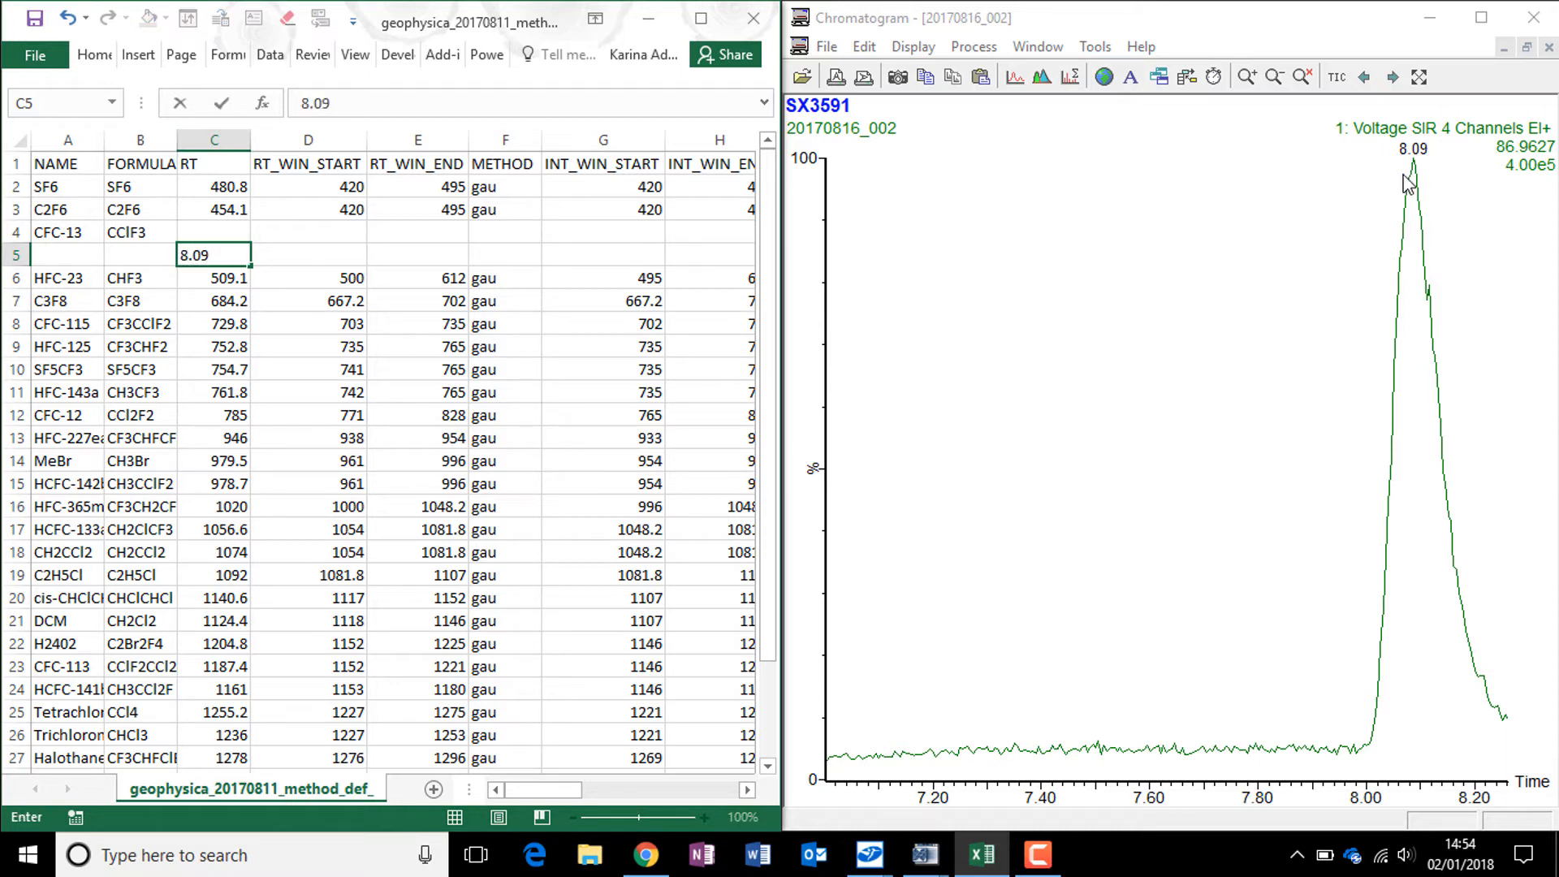
pyautogui.press('Tab')
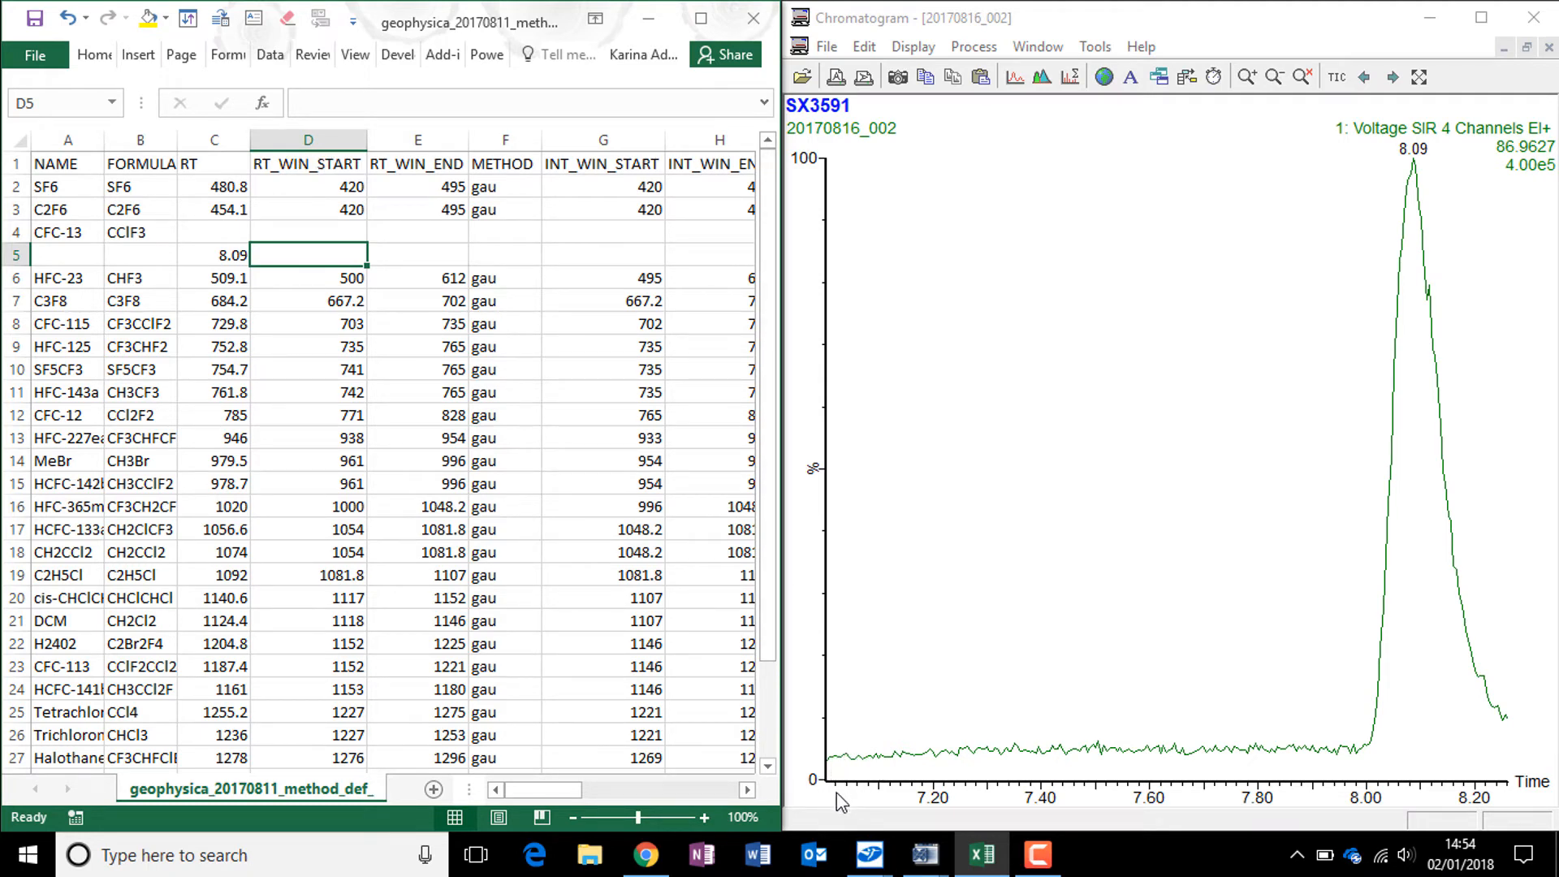
pyautogui.write('7')
pyautogui.click(430, 254)
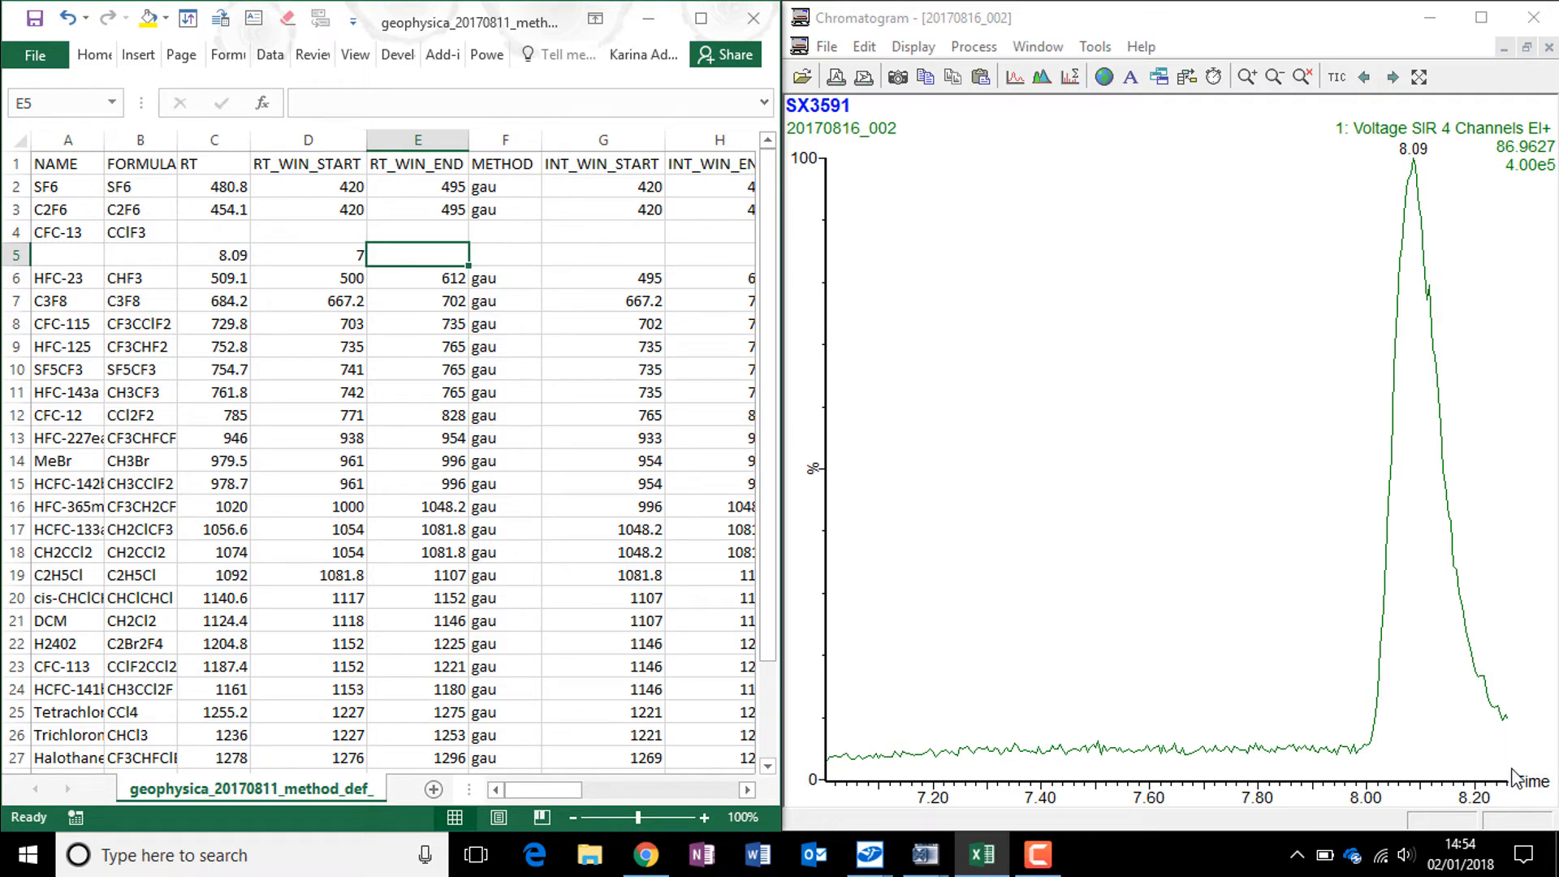
pyautogui.write('8.25')
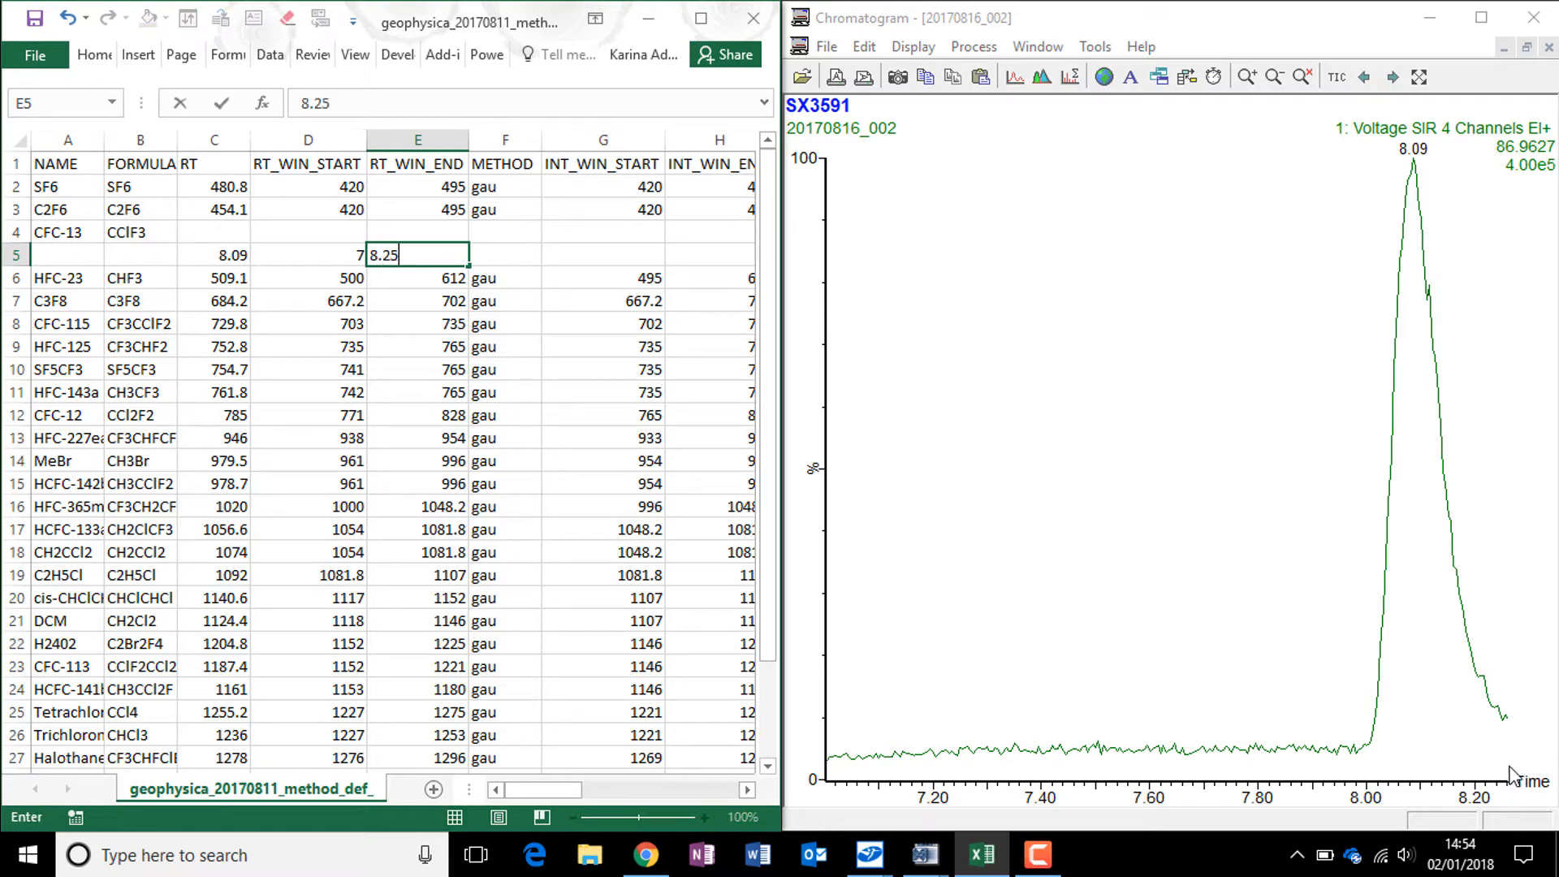
pyautogui.press('Tab')
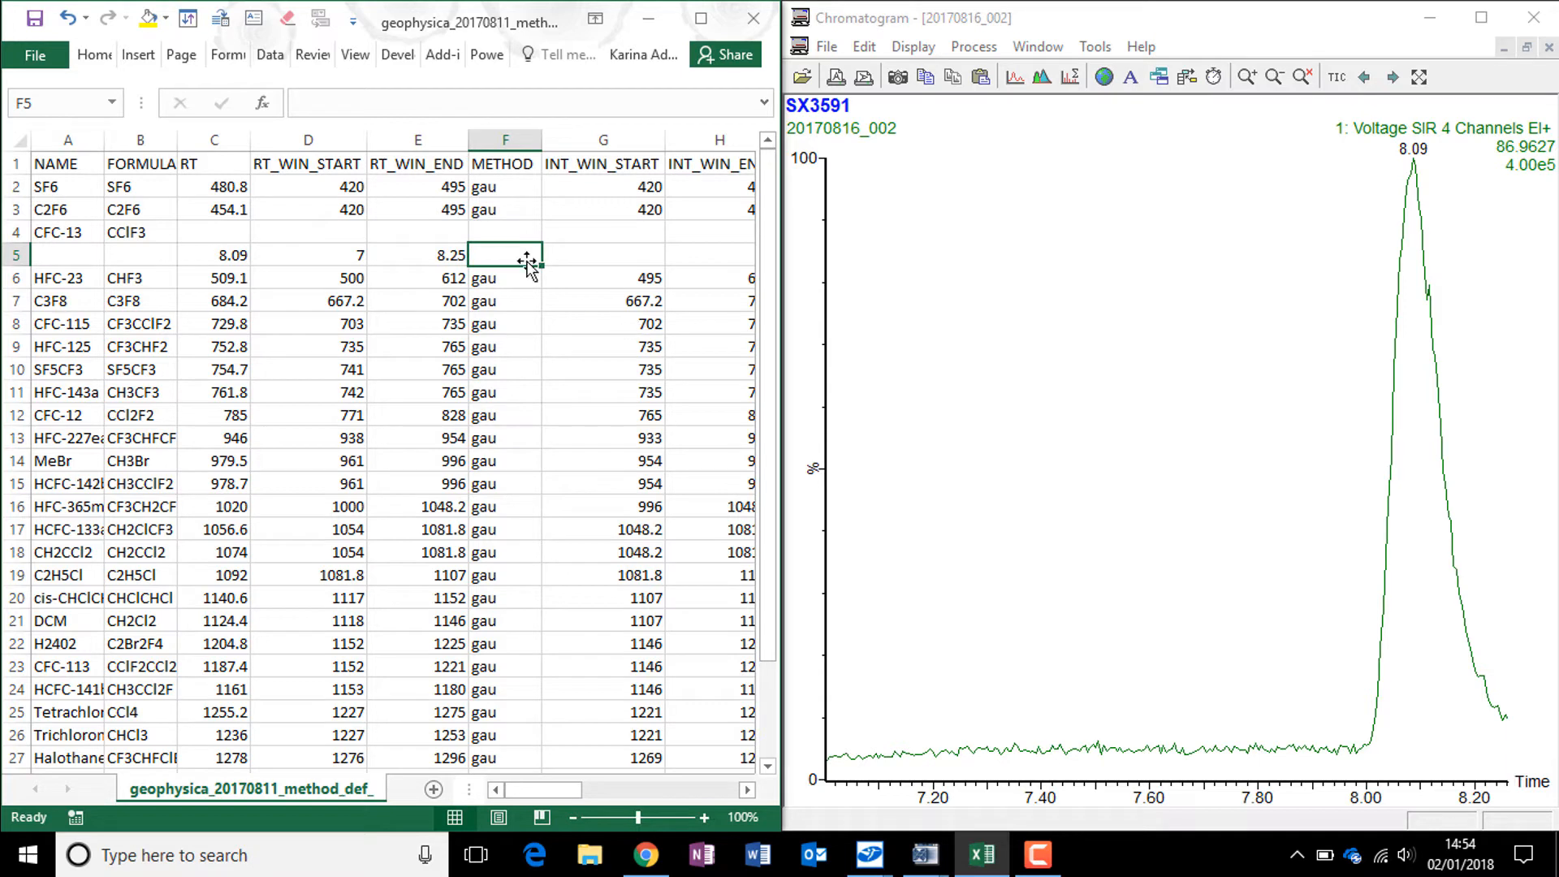
# Set the METHOD of the CFC-13 entry in row 4 to gau
pyautogui.click(540, 231)
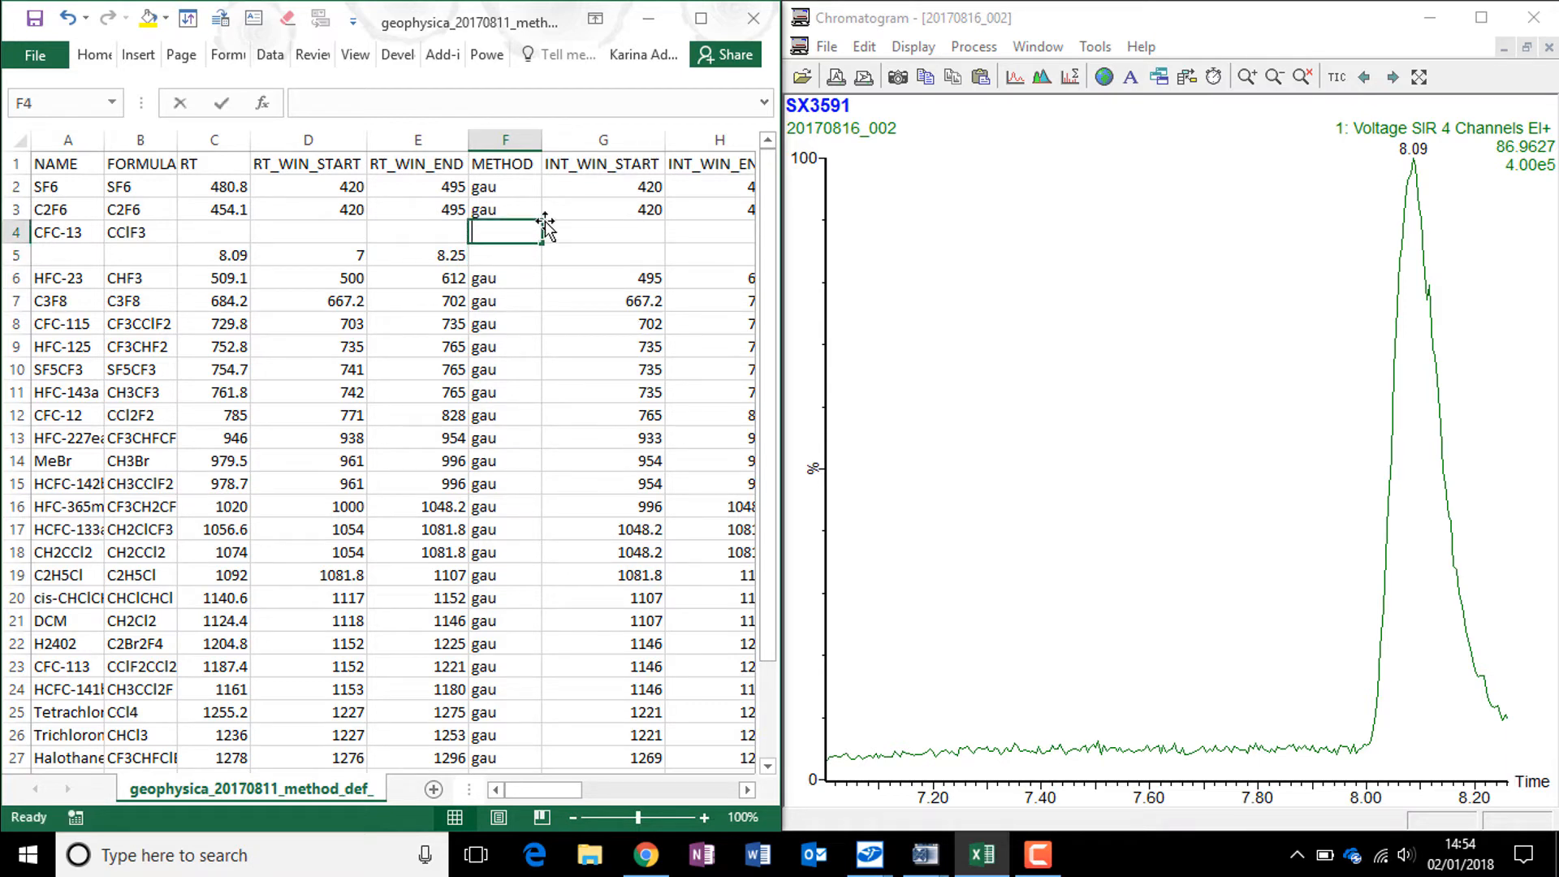
pyautogui.write('gau')
pyautogui.press('Tab')
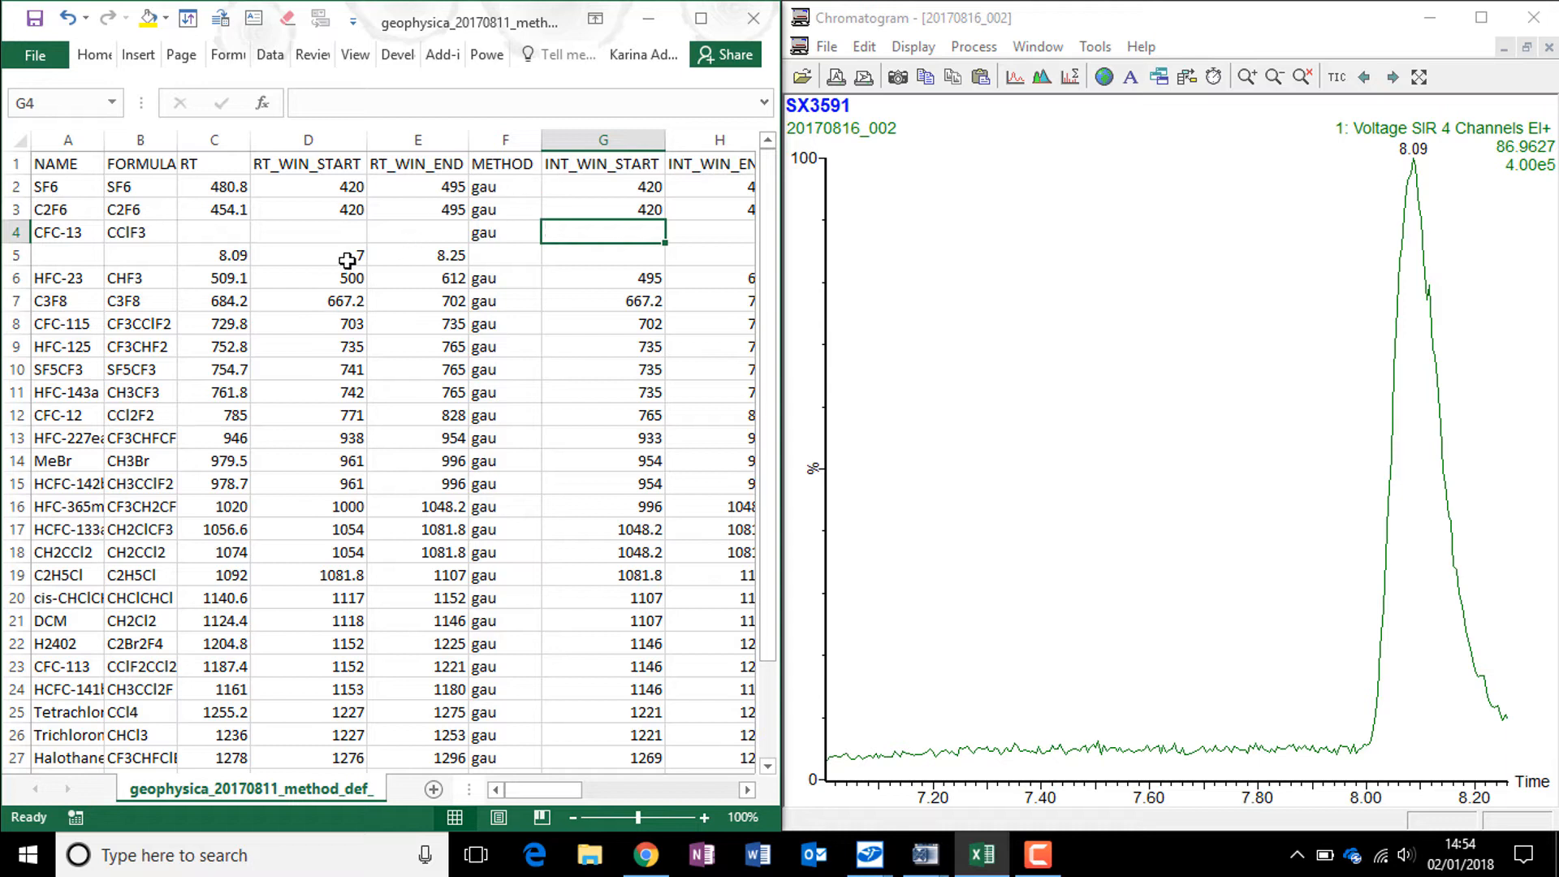
# Copy the retention time window values 7 and 8.25 in row 5 into INT_WIN_START and INT_WIN_END of the same row
pyautogui.moveTo(348, 255); pyautogui.dragTo(394, 253)
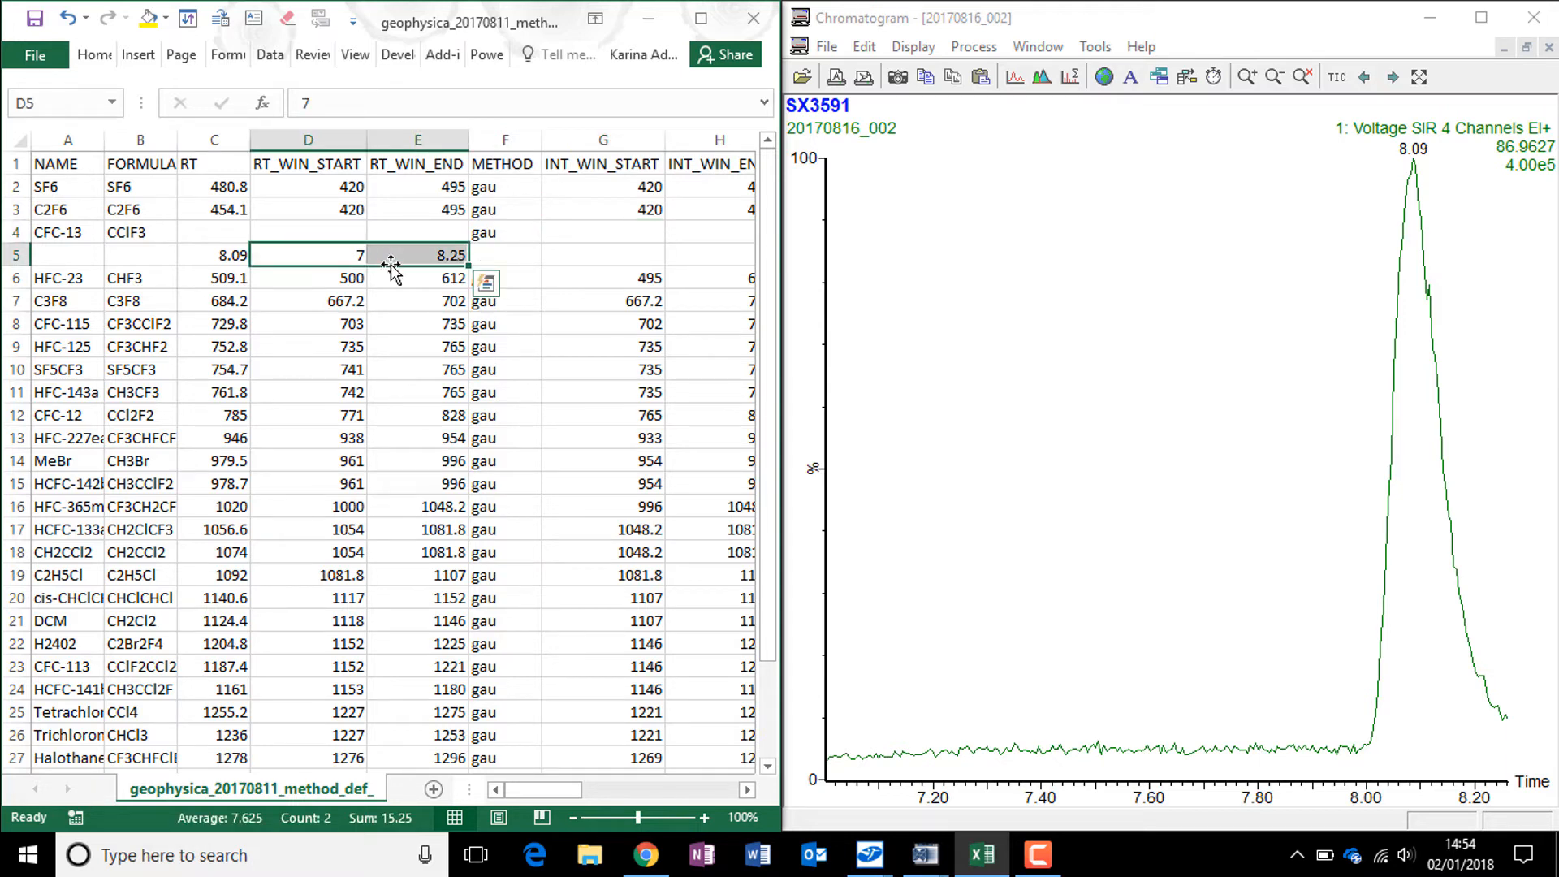
pyautogui.hotkey('ctrl', 'c')
pyautogui.click(565, 256)
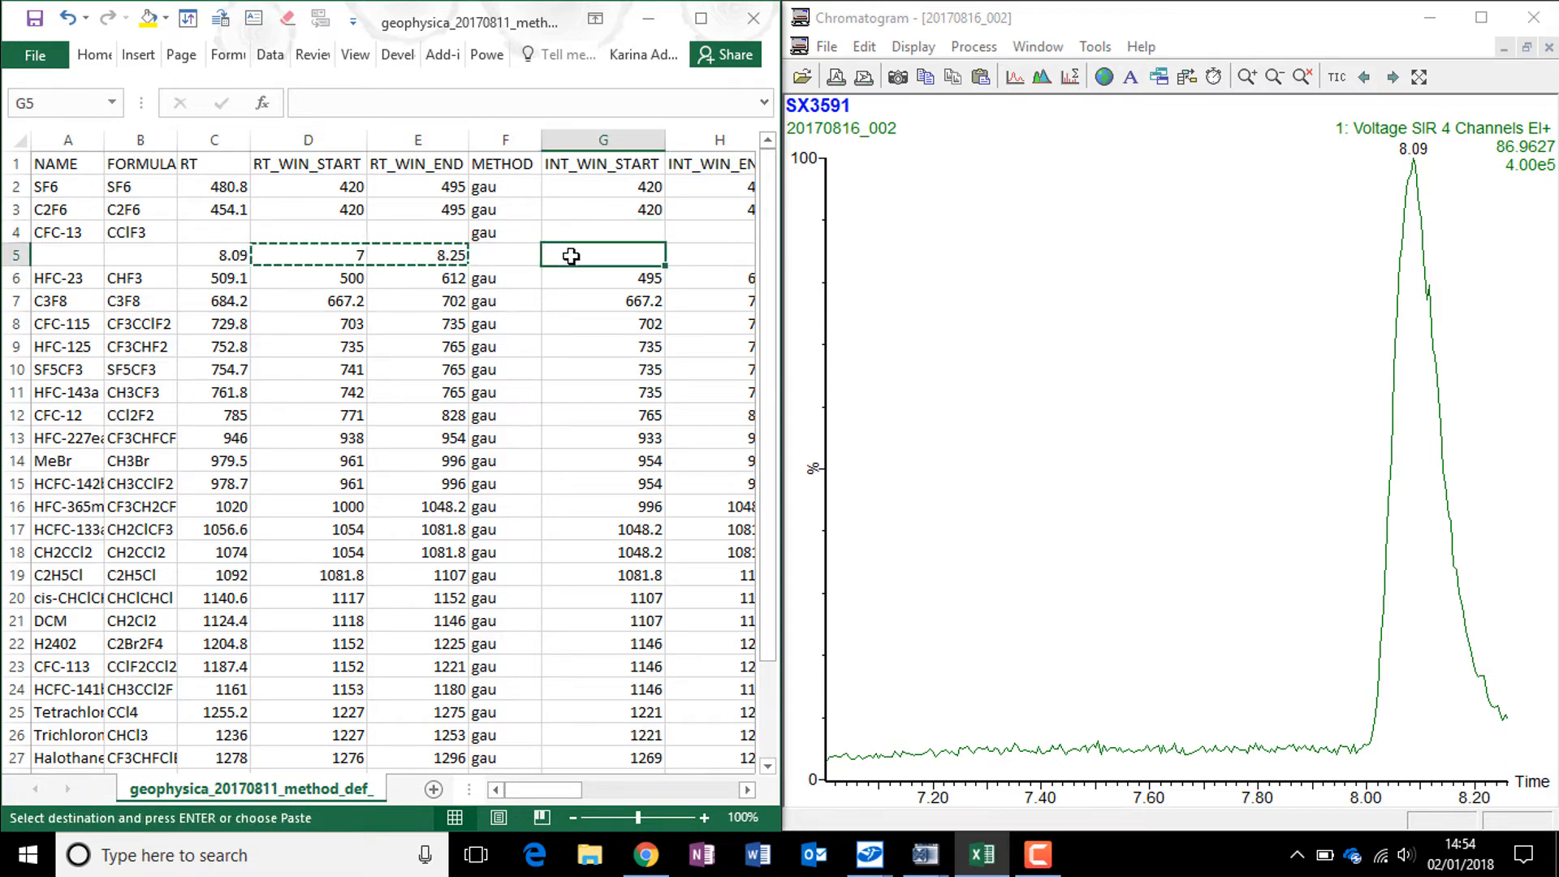
pyautogui.hotkey('ctrl', 'v')
pyautogui.press('Escape')
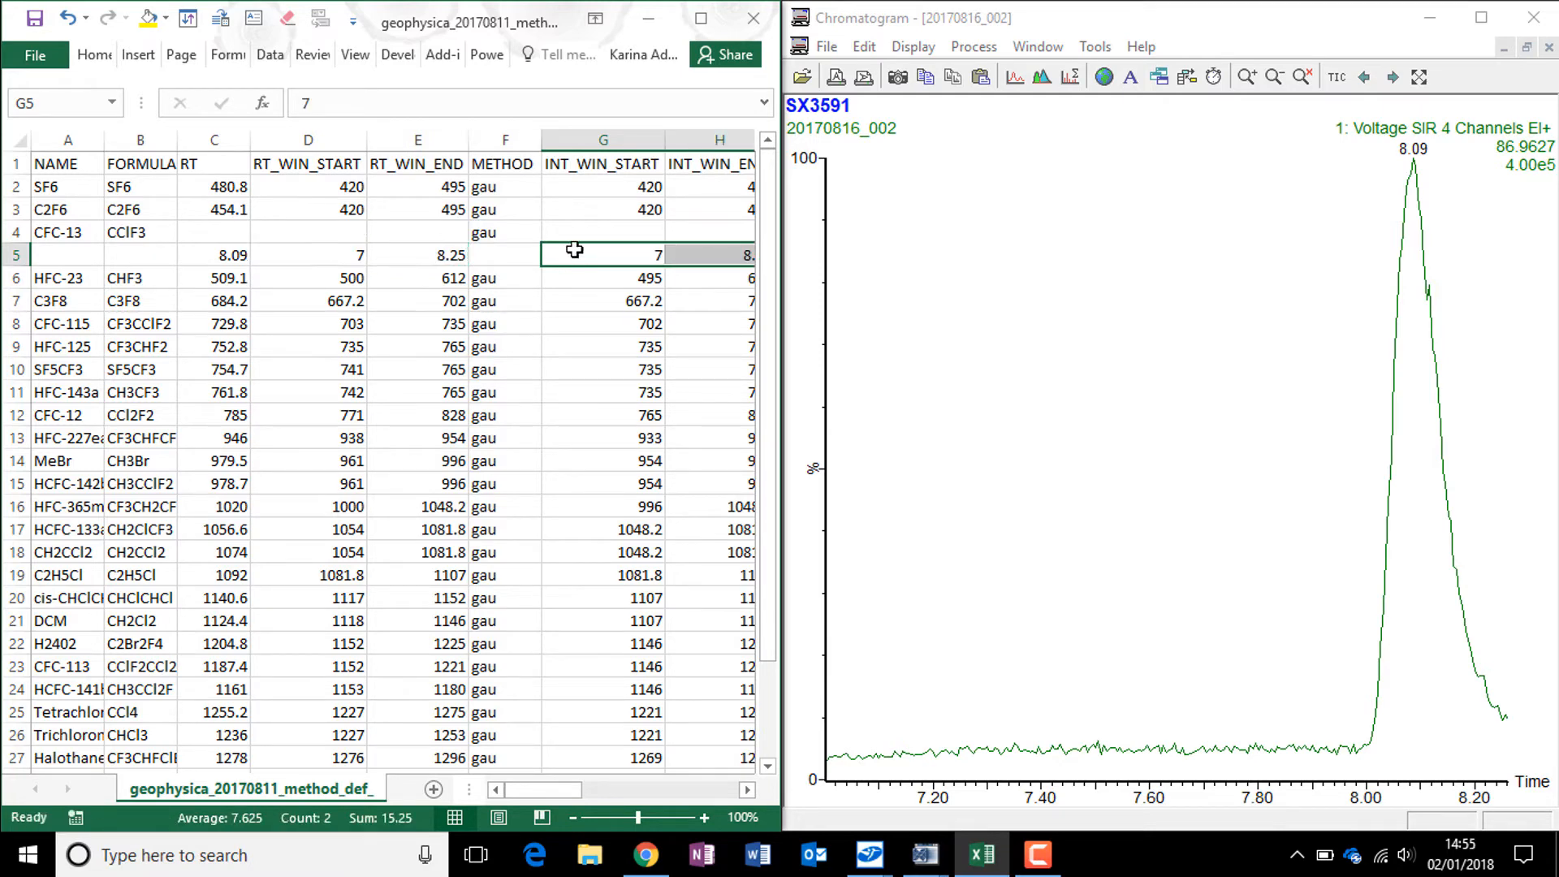
# In row 5, set NOISE_WIN_START to 7.7 and NOISE_WIN_END to 7.85
pyautogui.click(605, 251)
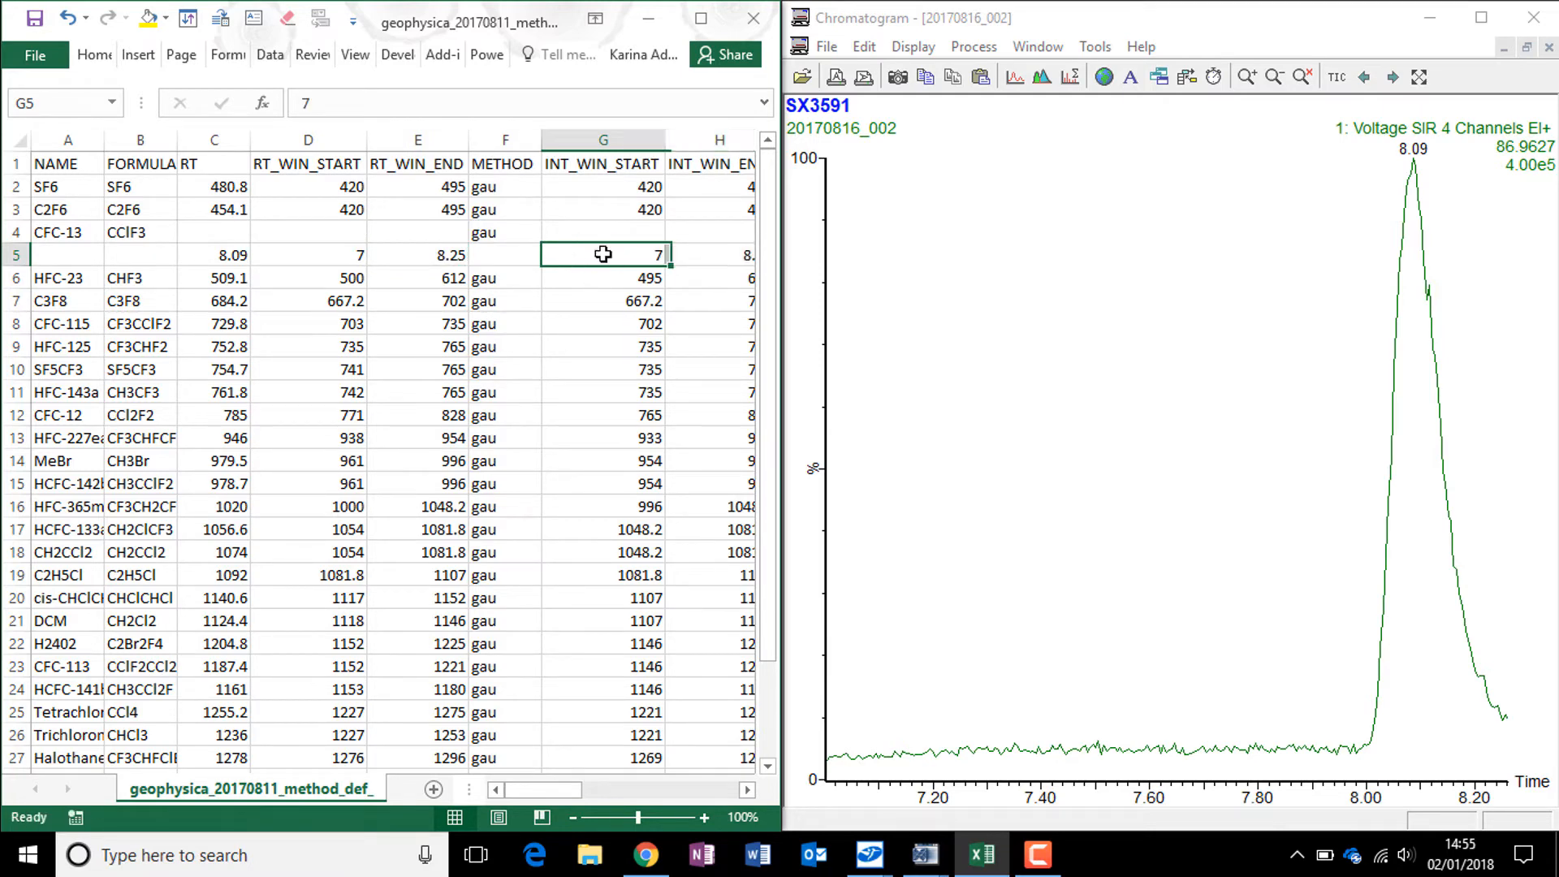
pyautogui.press('Right')
pyautogui.press('Right')
pyautogui.press('Right')
pyautogui.press('Right')
pyautogui.press('Right')
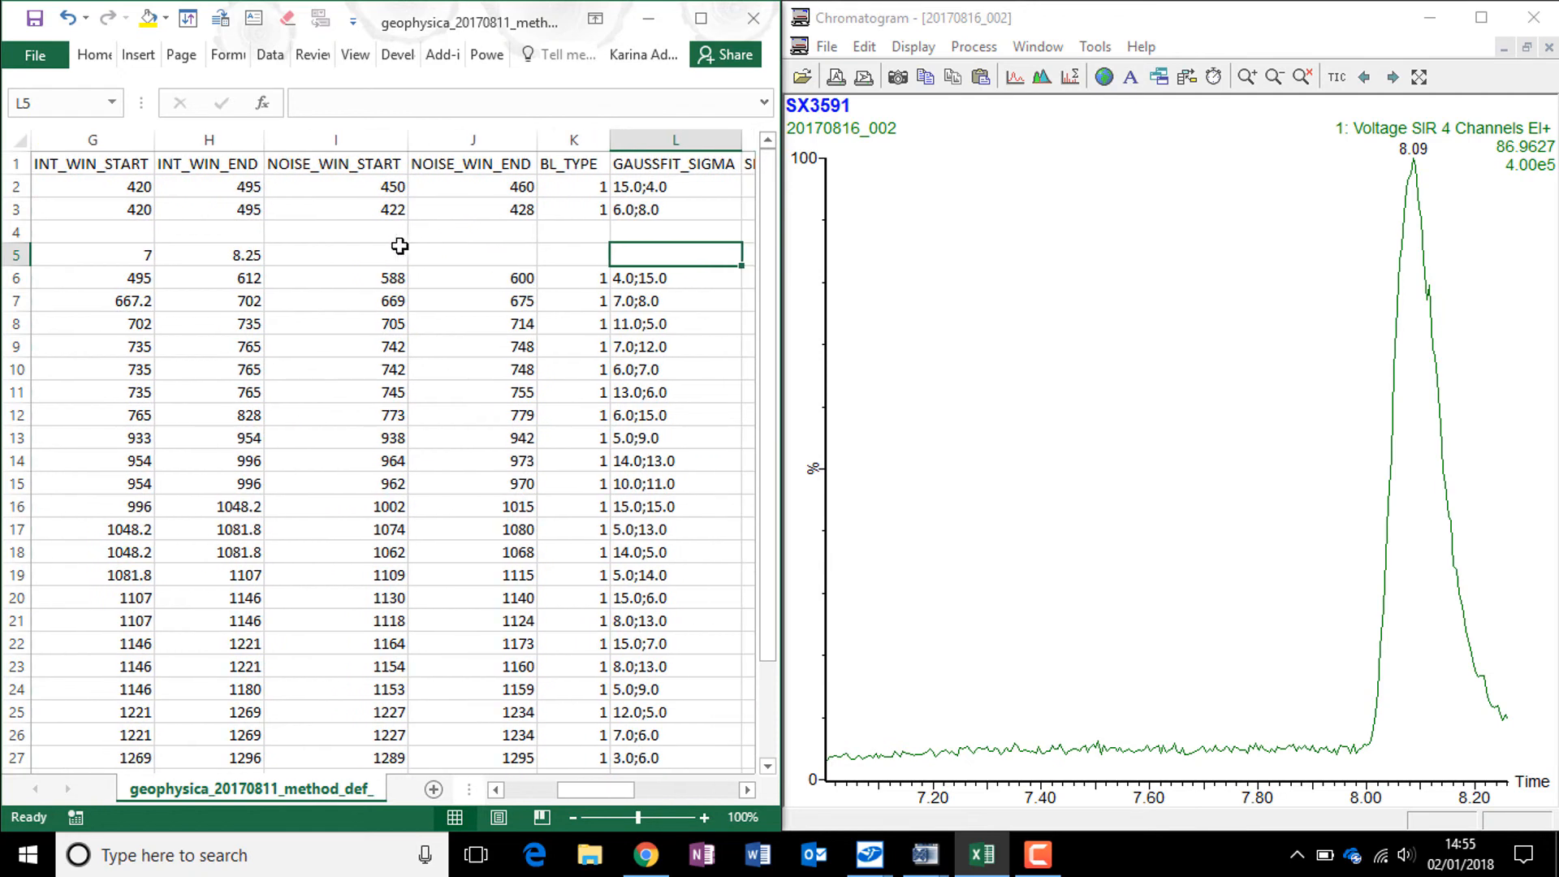
pyautogui.click(360, 261)
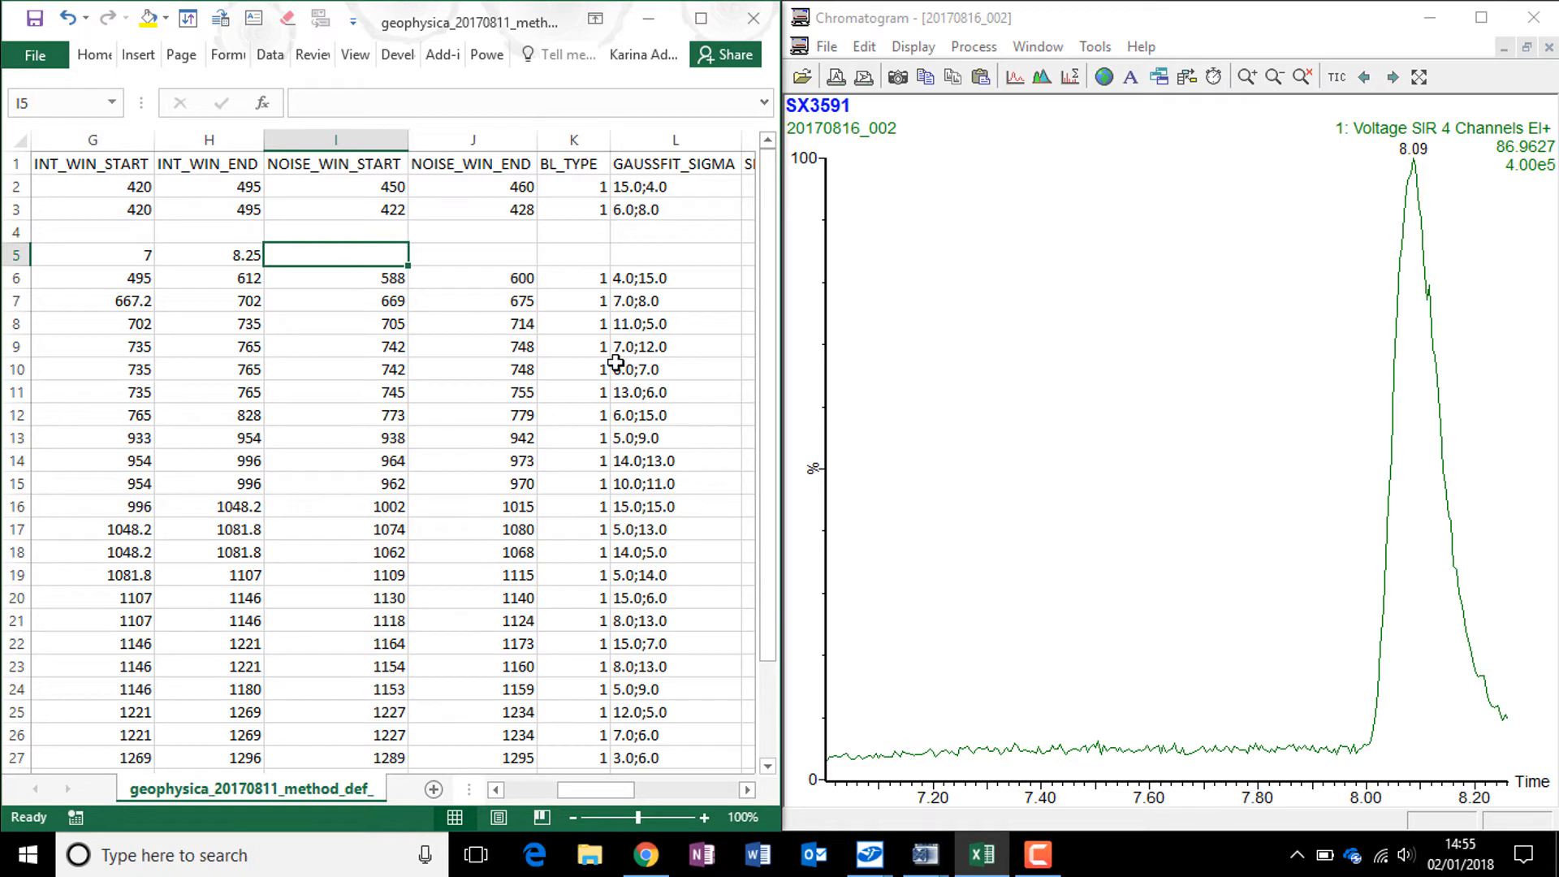
pyautogui.write('7.7')
pyautogui.press('Tab')
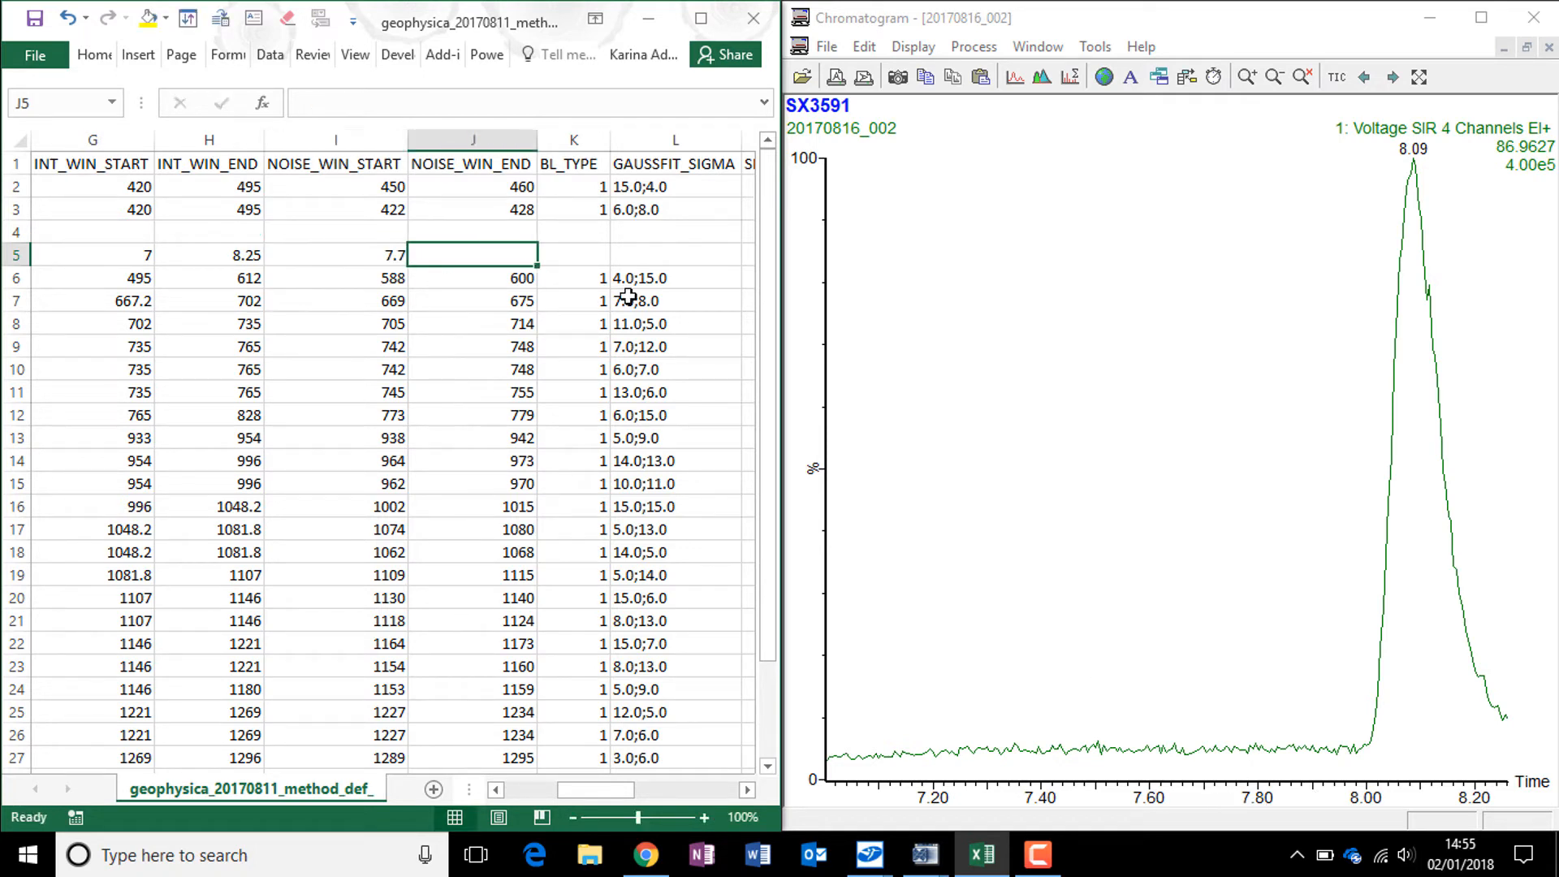
pyautogui.write('7.85')
pyautogui.press('Tab')
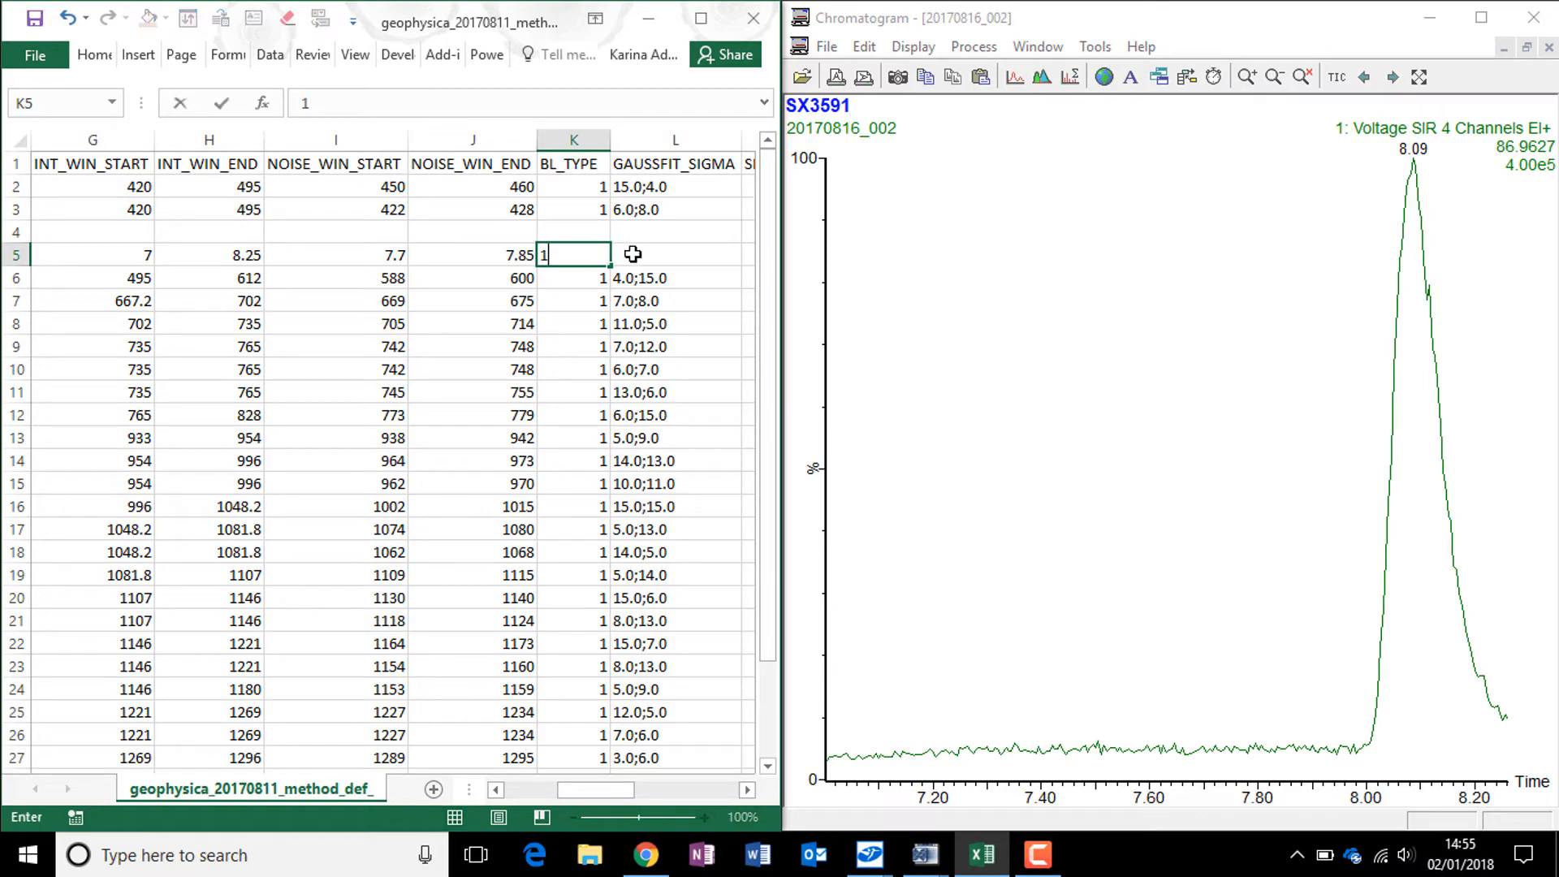
pyautogui.write('1')
pyautogui.click(635, 255)
pyautogui.press('Right')
pyautogui.press('Right')
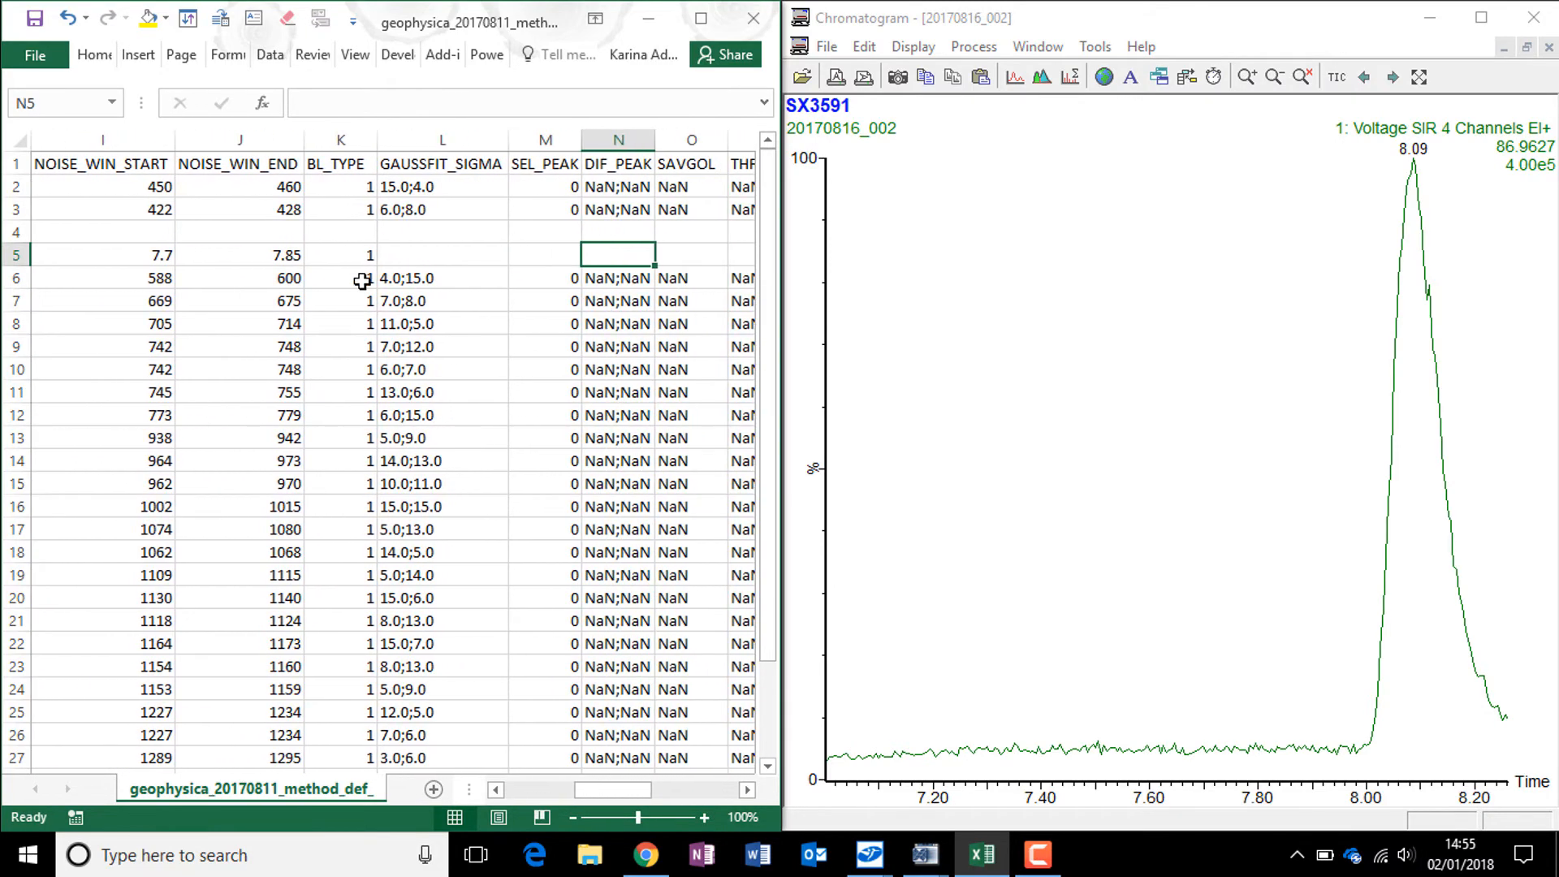
pyautogui.click(344, 259)
pyautogui.press('Delete')
# In CFC-13's row 4, set BL_TYPE to 1 and GAUSSFIT_SIGMA to 15.0;3.0
pyautogui.click(349, 230)
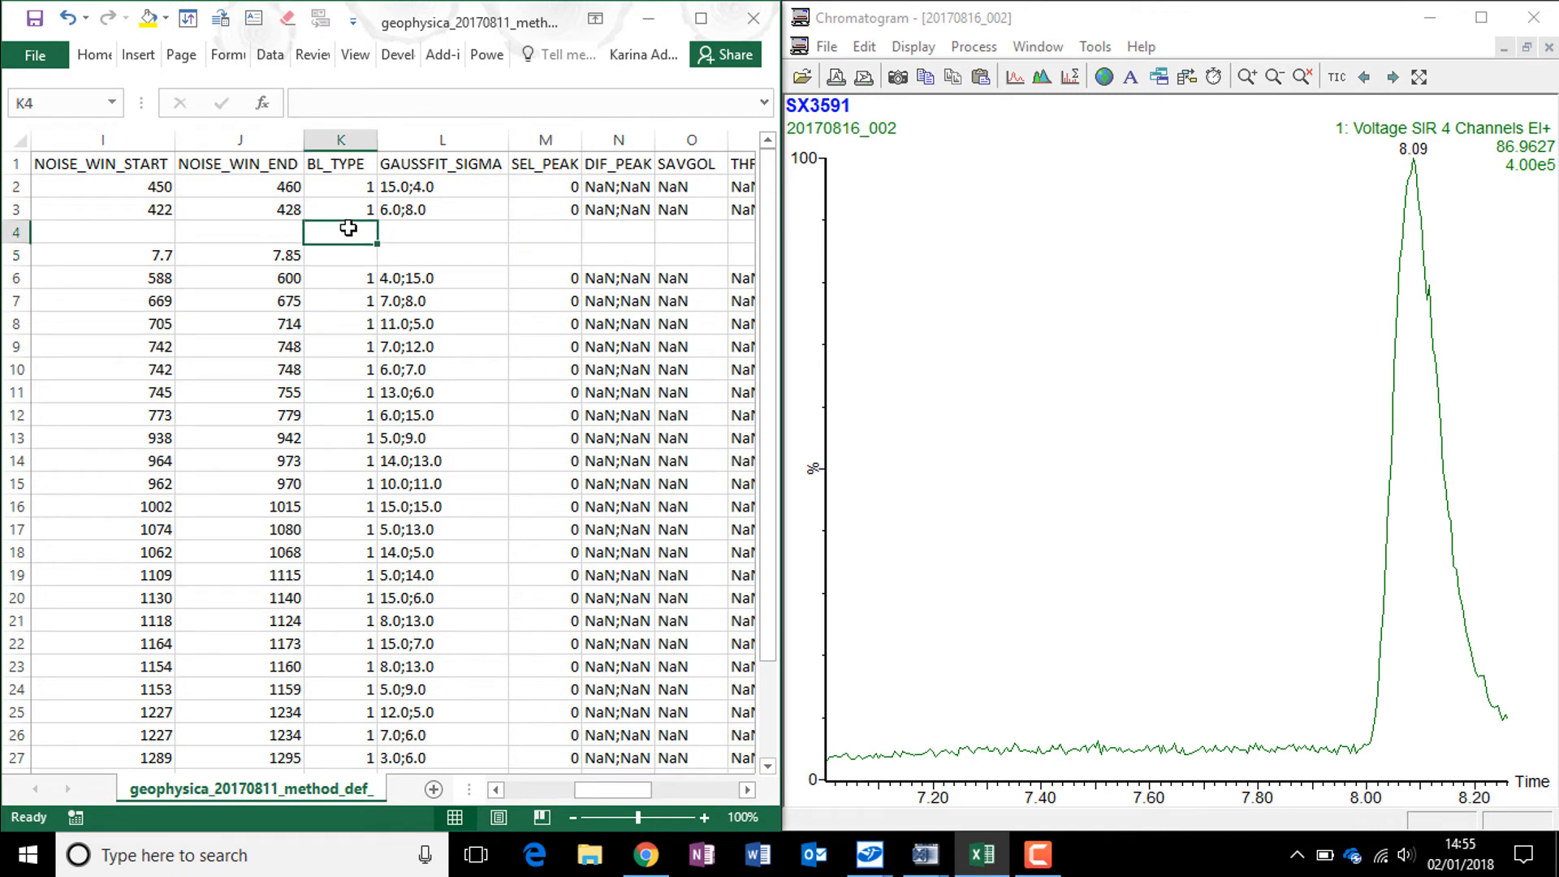
pyautogui.write('1')
pyautogui.click(447, 233)
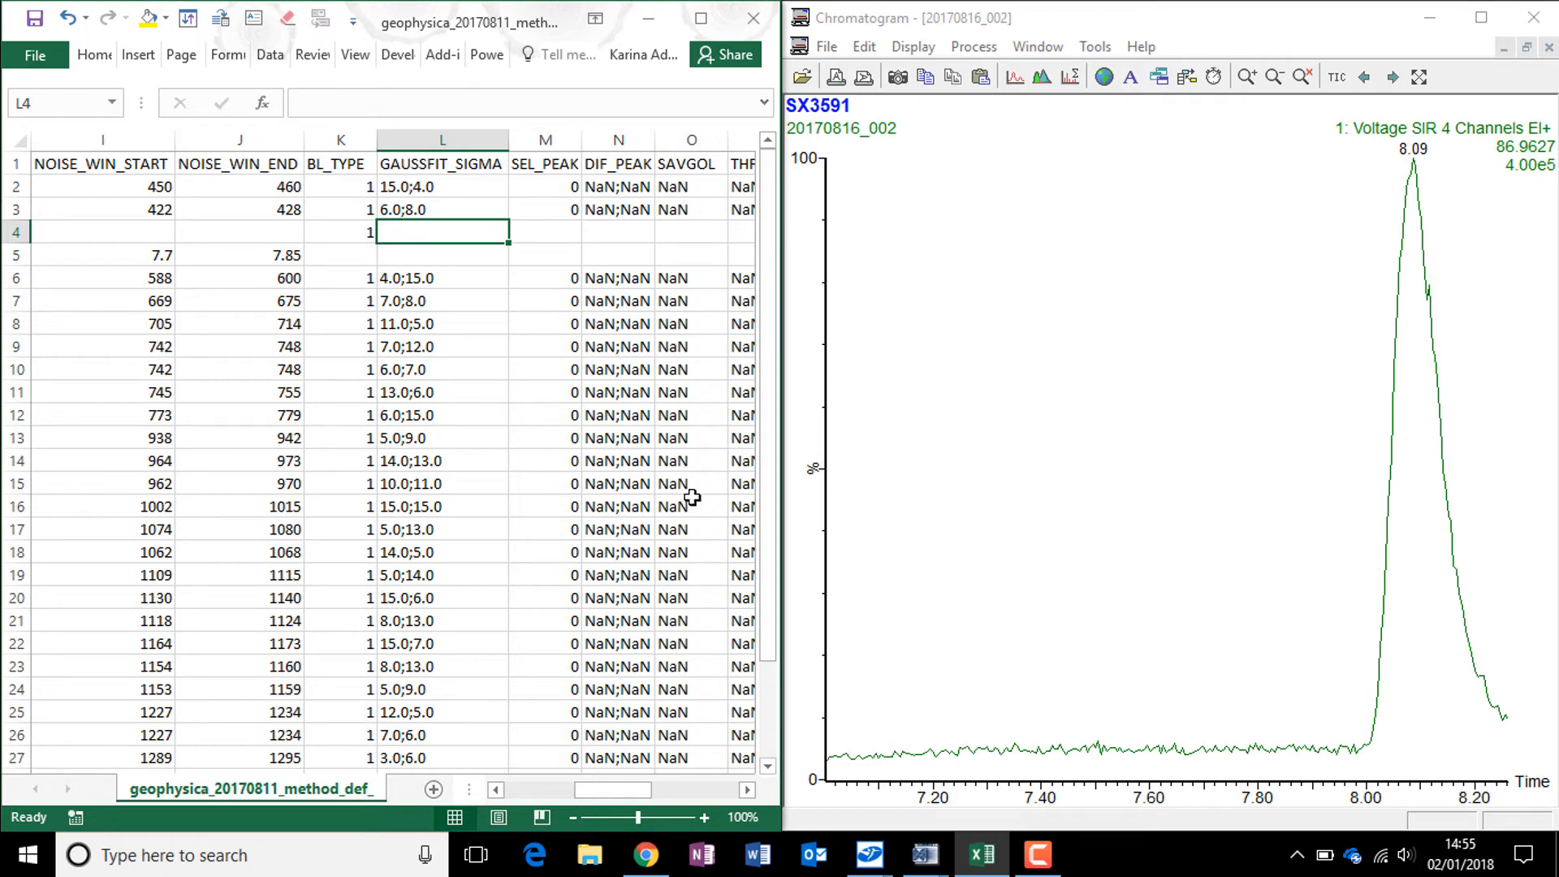
pyautogui.write('15.0;3.0')
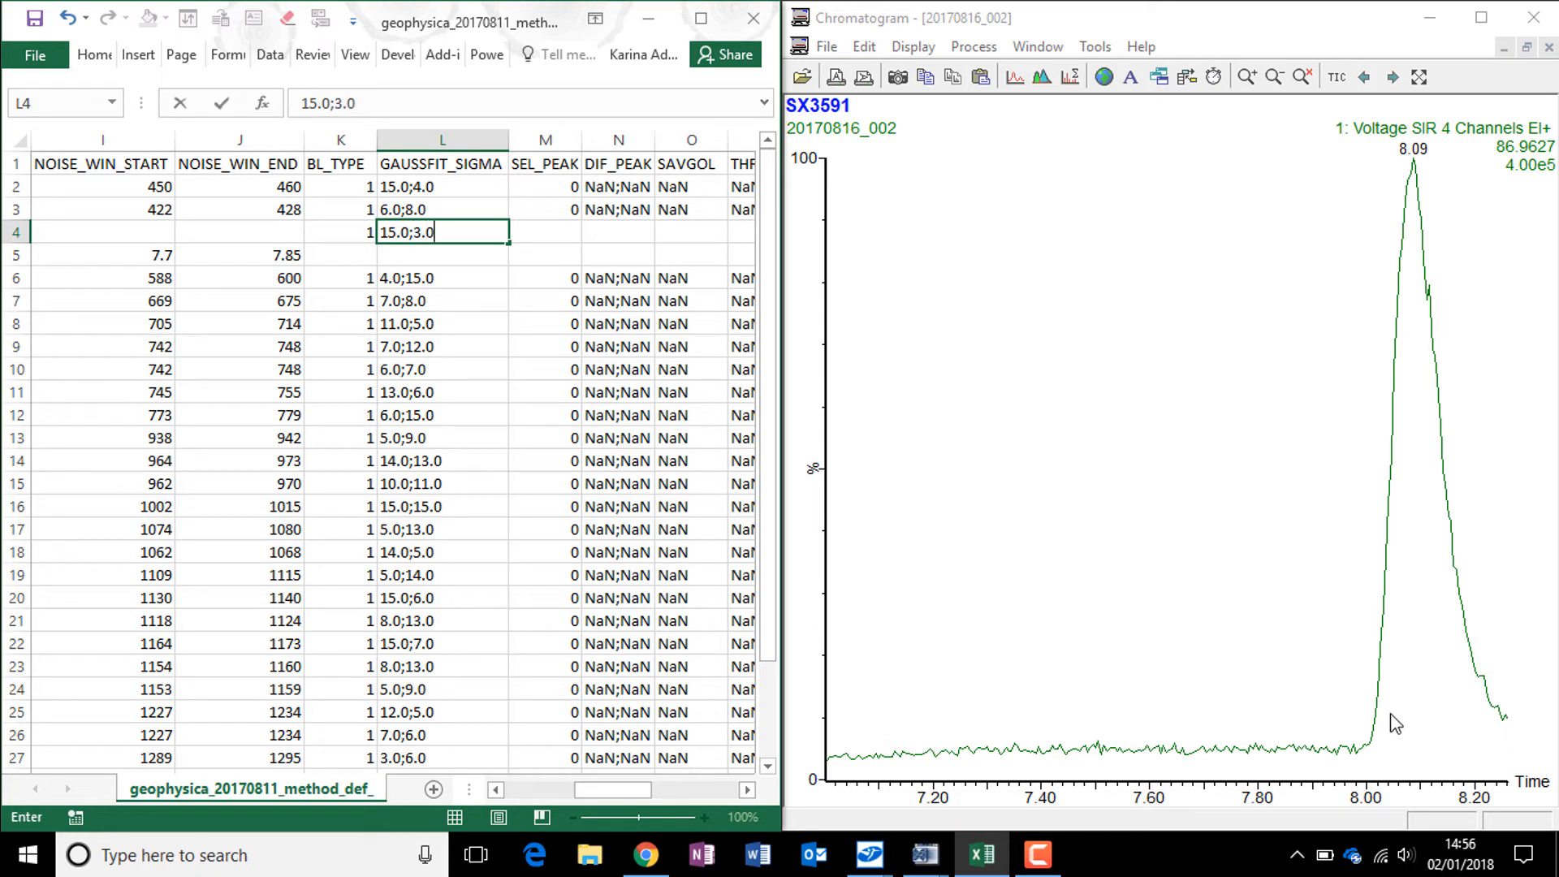
pyautogui.click(557, 229)
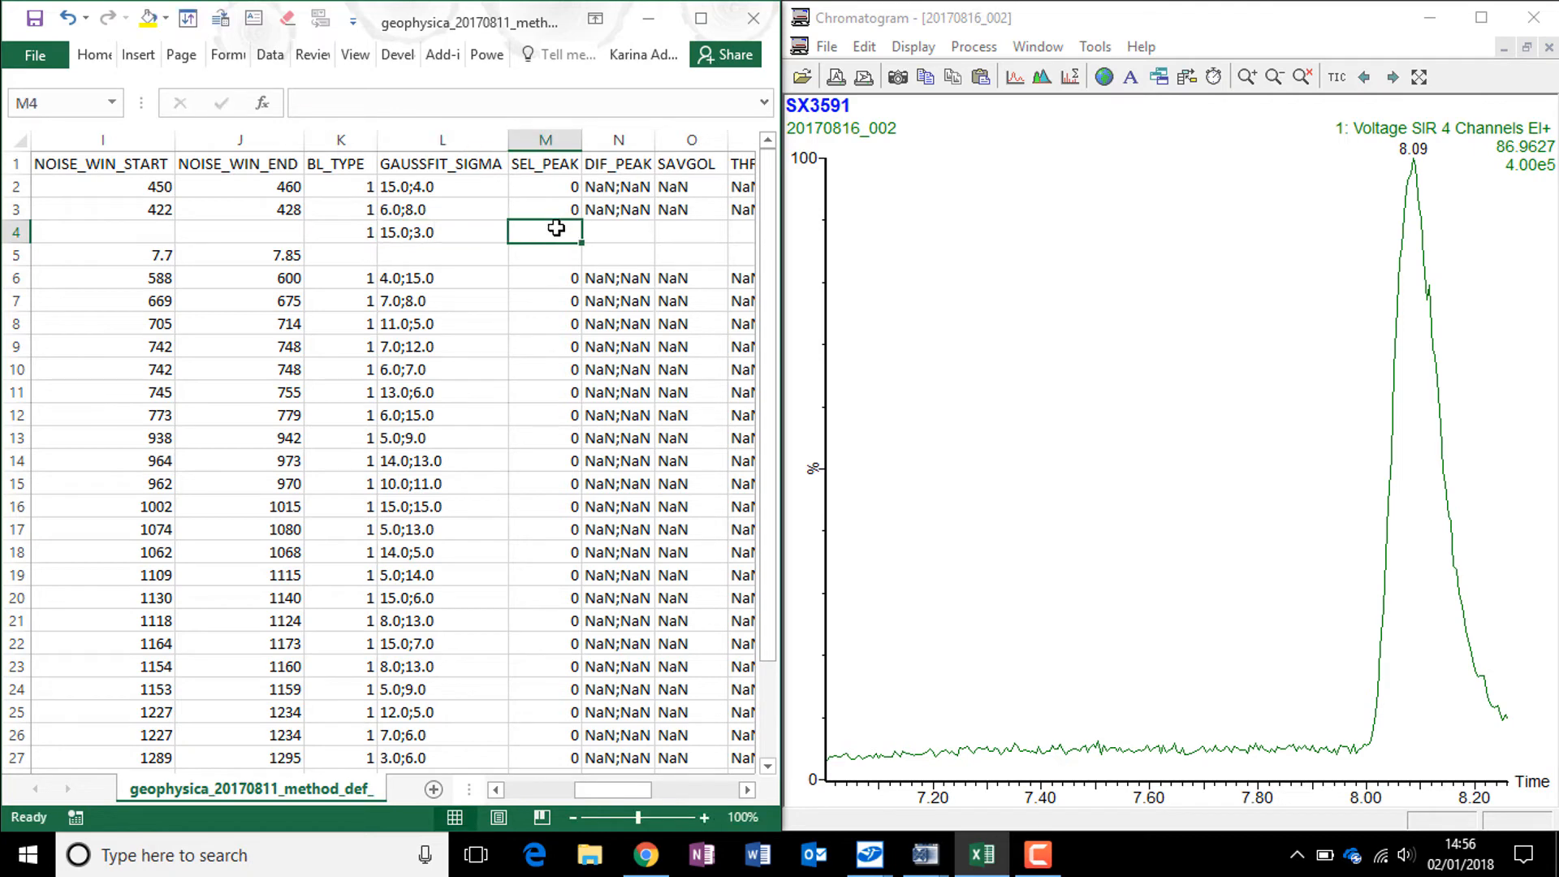
# Copy C2F6's SEL_PEAK, DIF_PEAK, SAVGOL and THRESH values into the CFC-13 row
pyautogui.press('Right')
pyautogui.press('Right')
pyautogui.press('Right')
pyautogui.press('Right')
pyautogui.press('Right')
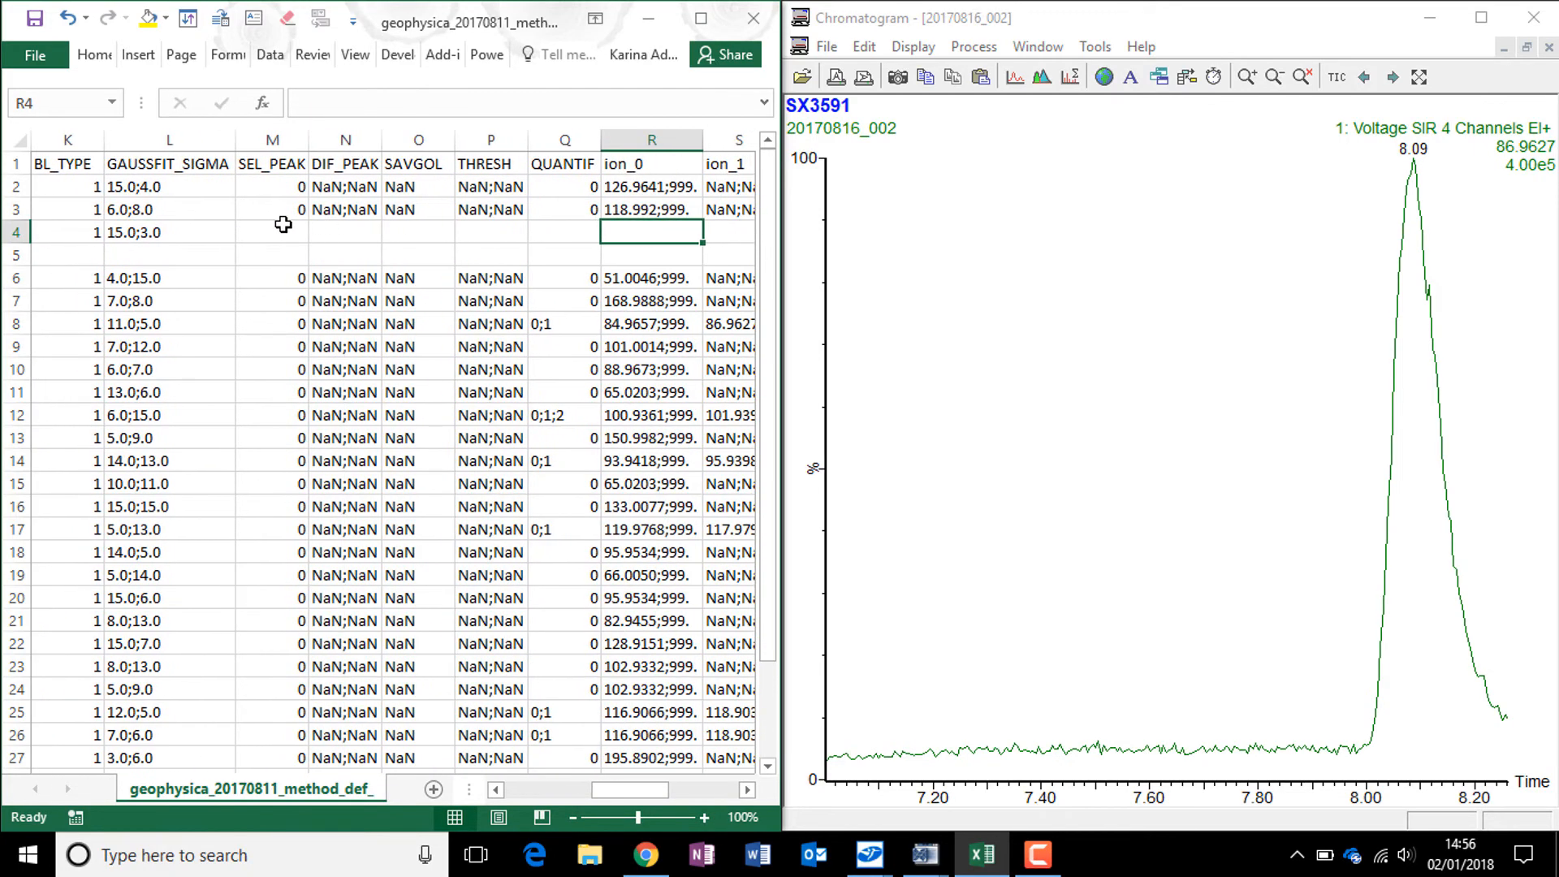
pyautogui.moveTo(284, 210); pyautogui.dragTo(469, 206)
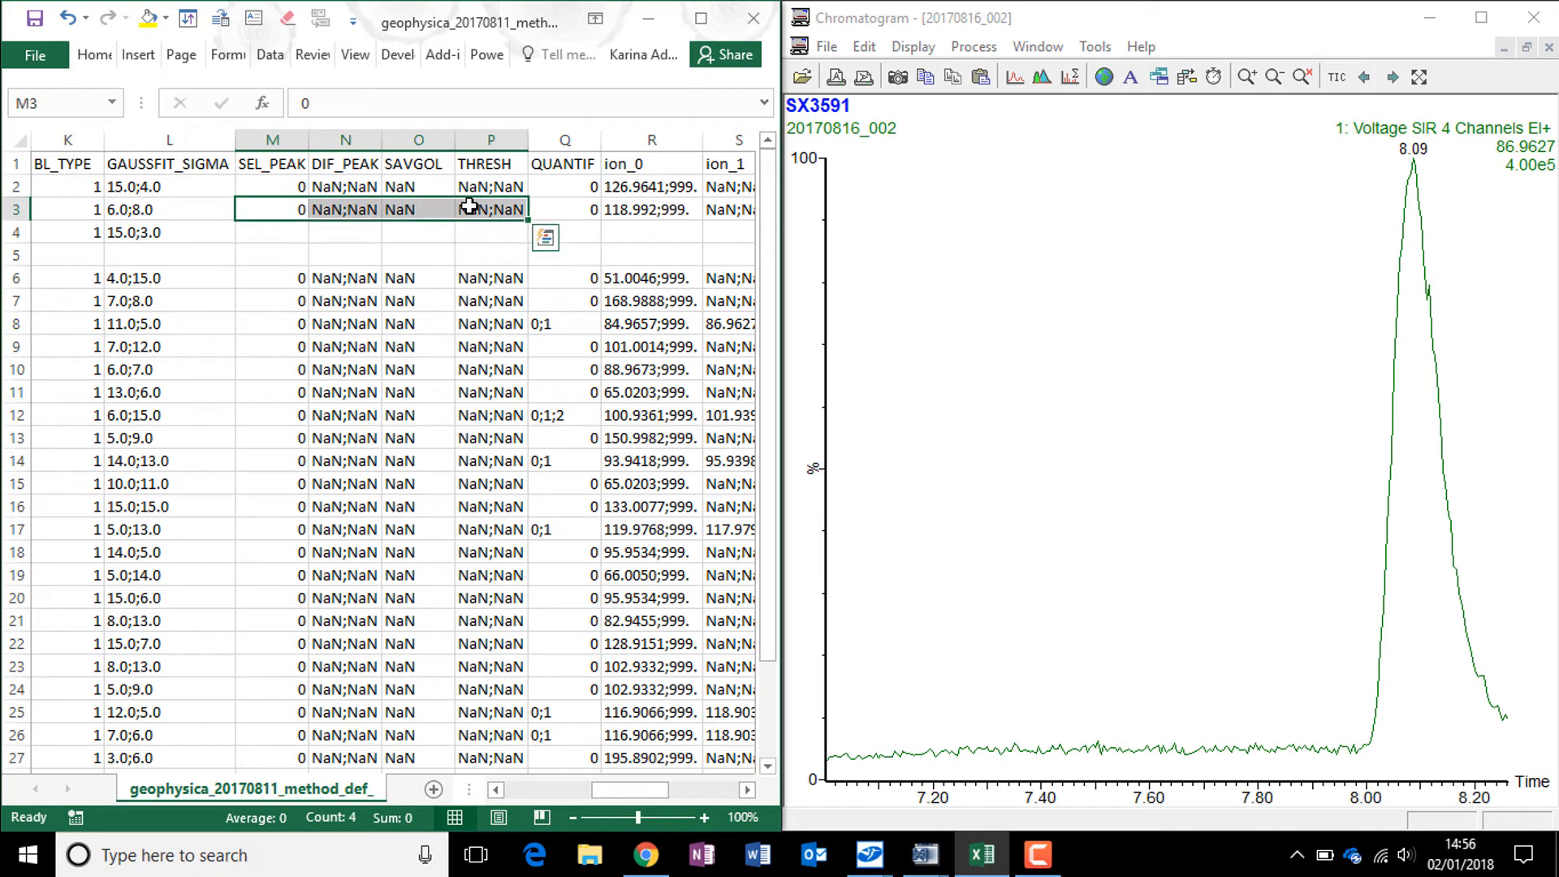
pyautogui.hotkey('ctrl', 'c')
pyautogui.click(288, 233)
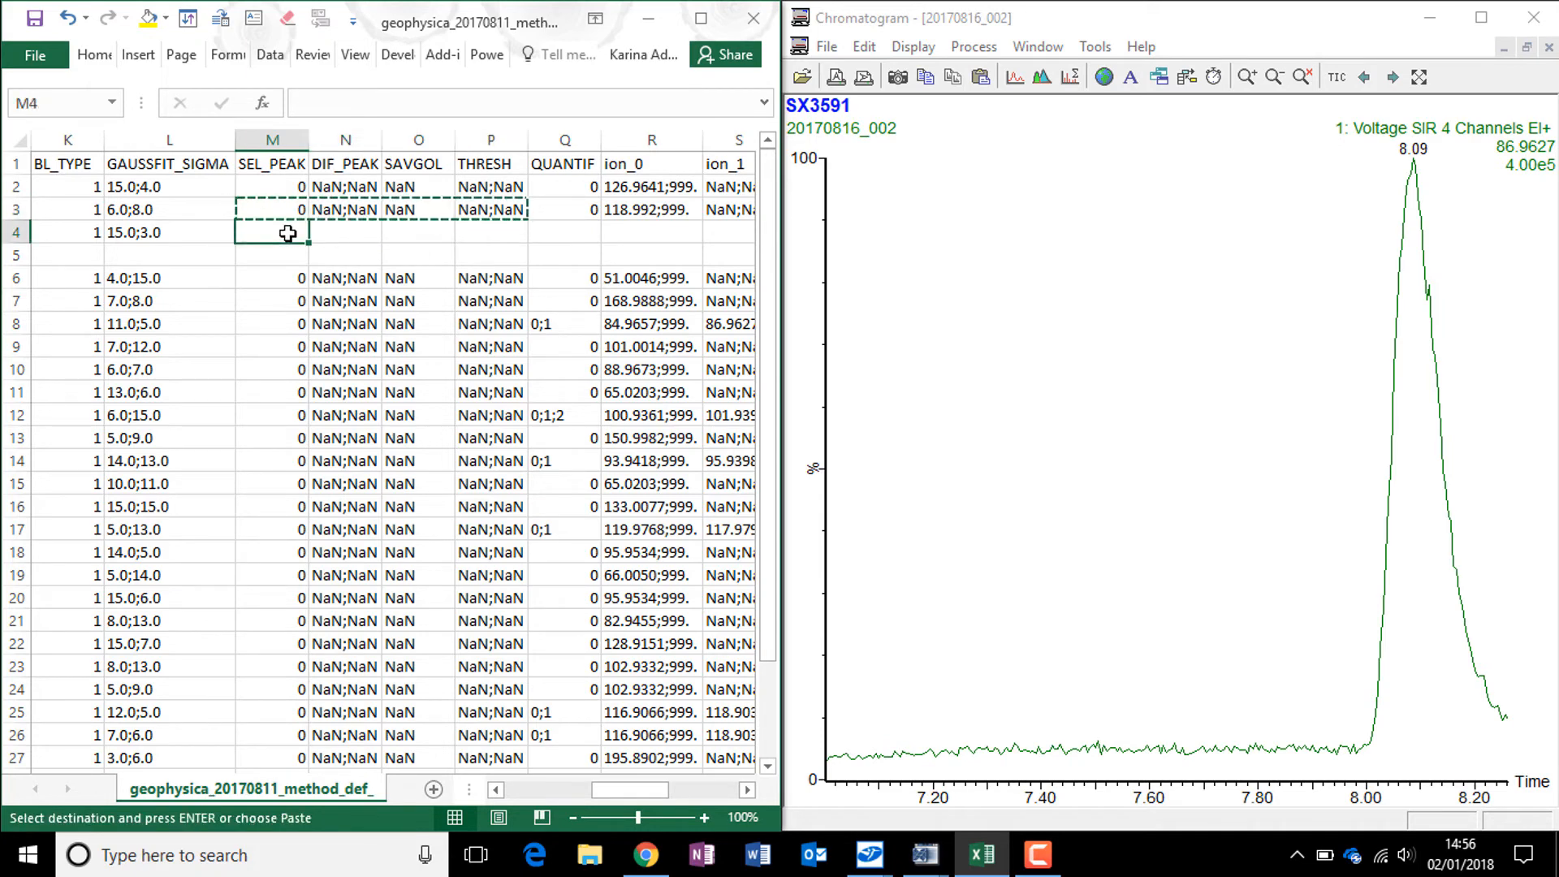
pyautogui.hotkey('ctrl', 'v')
pyautogui.press('Escape')
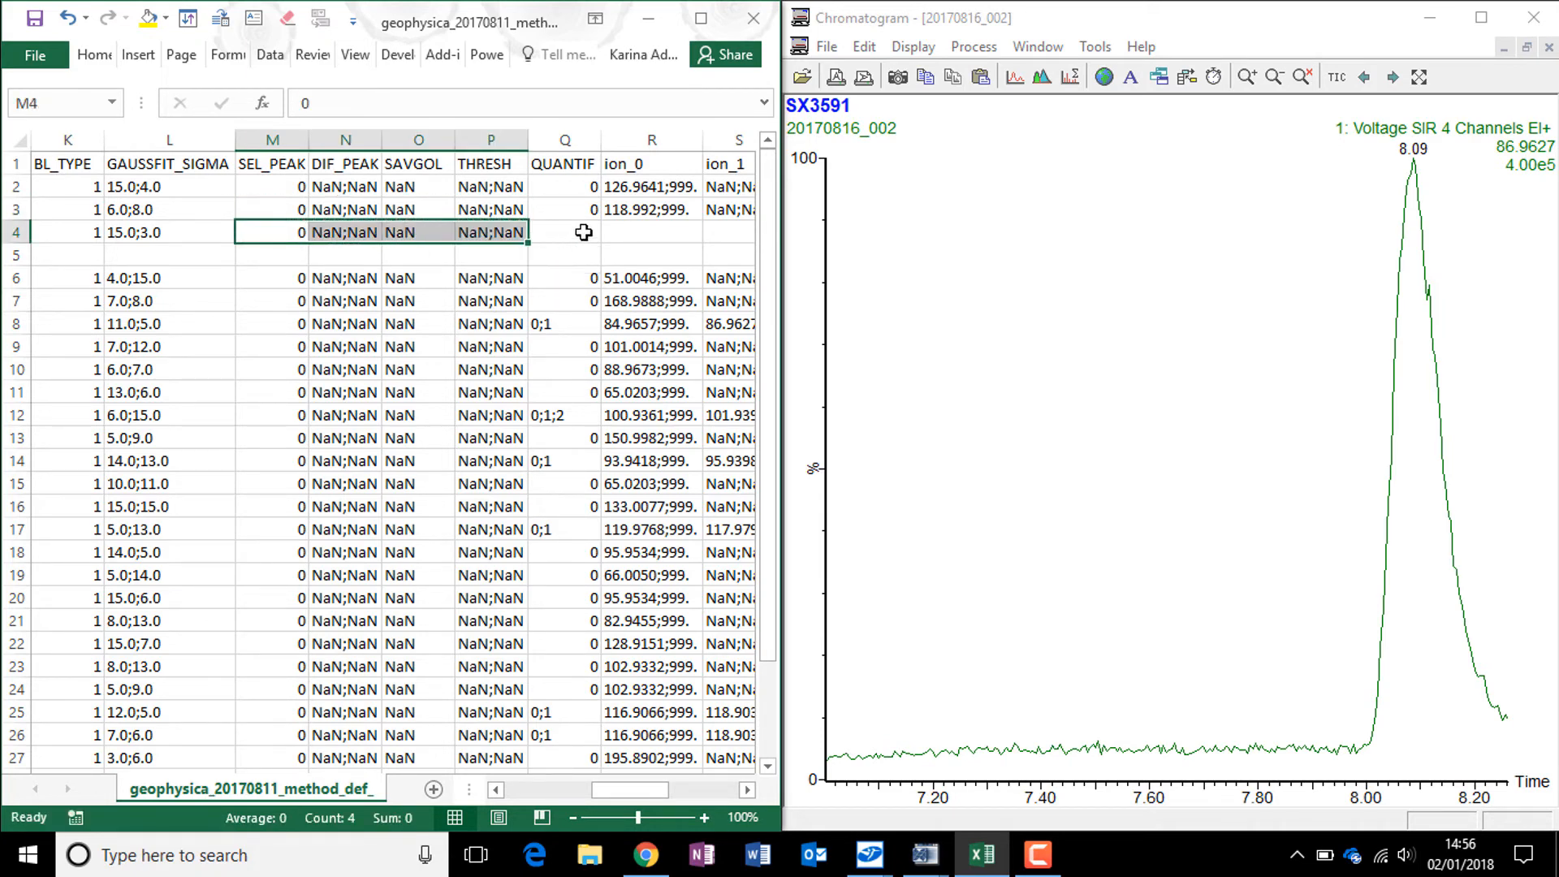
# For CFC-13 in row 4, set QUANTIF to 0 and ion_0 to 86.9627;999
pyautogui.click(582, 233)
pyautogui.hscroll(1, 528, 234)
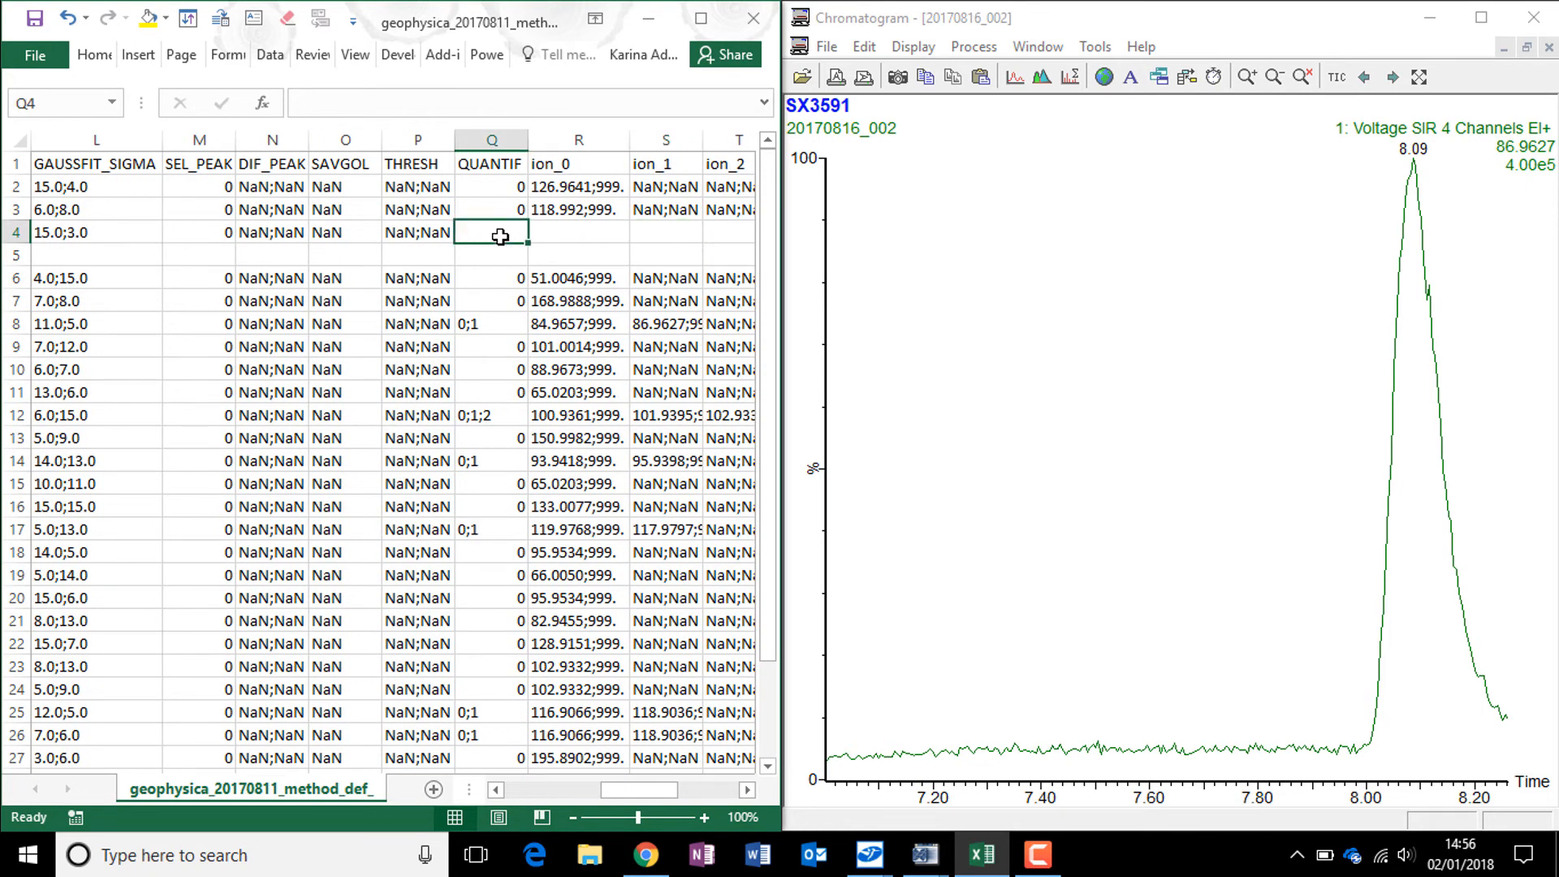
pyautogui.write('0')
pyautogui.click(601, 235)
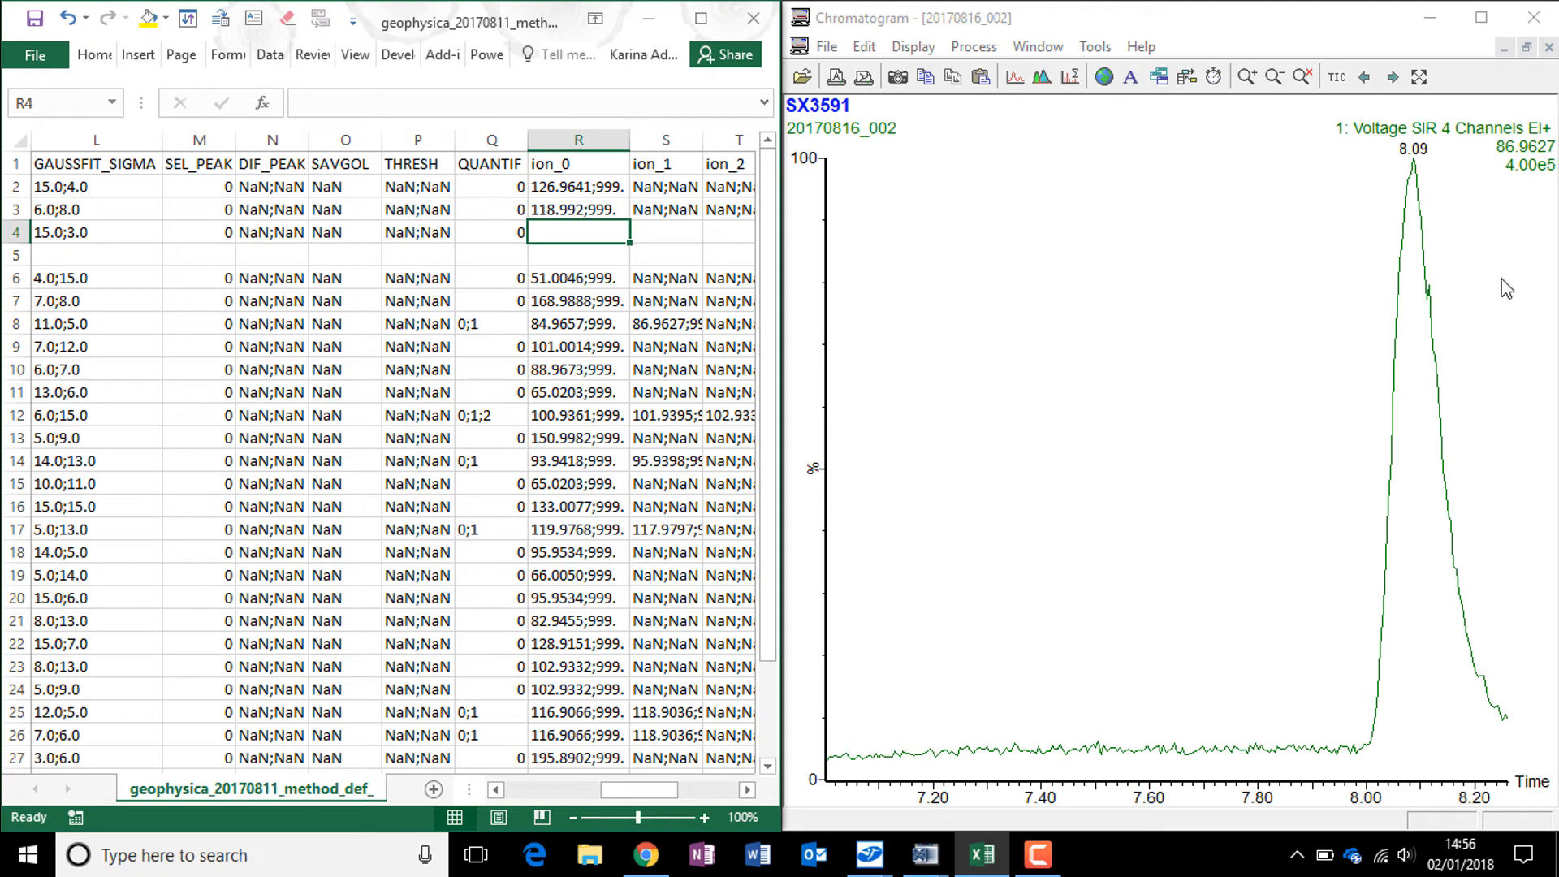
pyautogui.write('86.9627;999.')
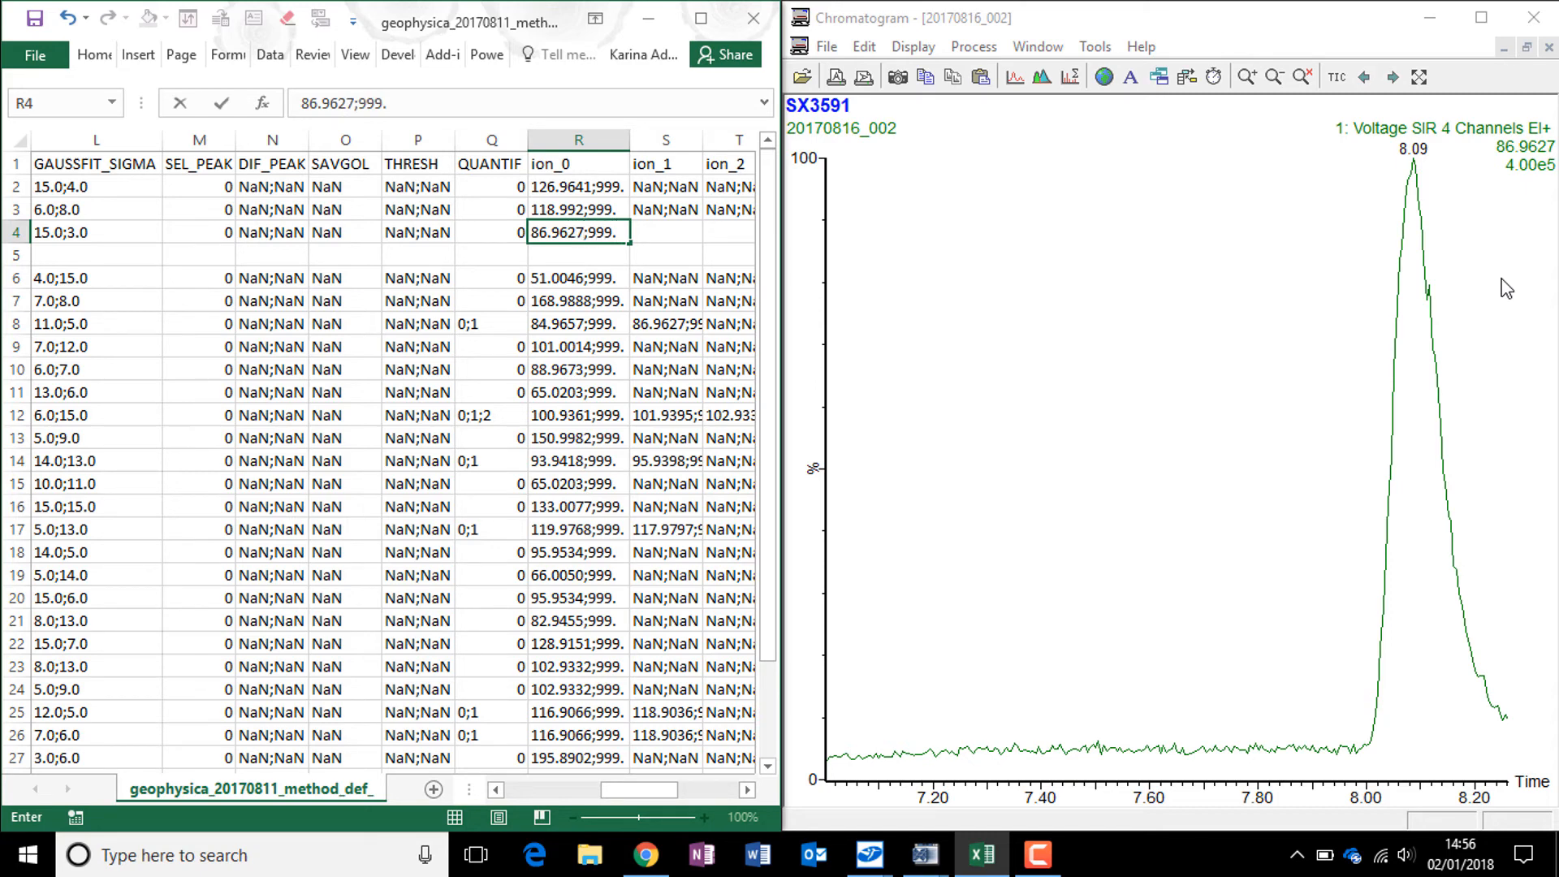
pyautogui.press('Tab')
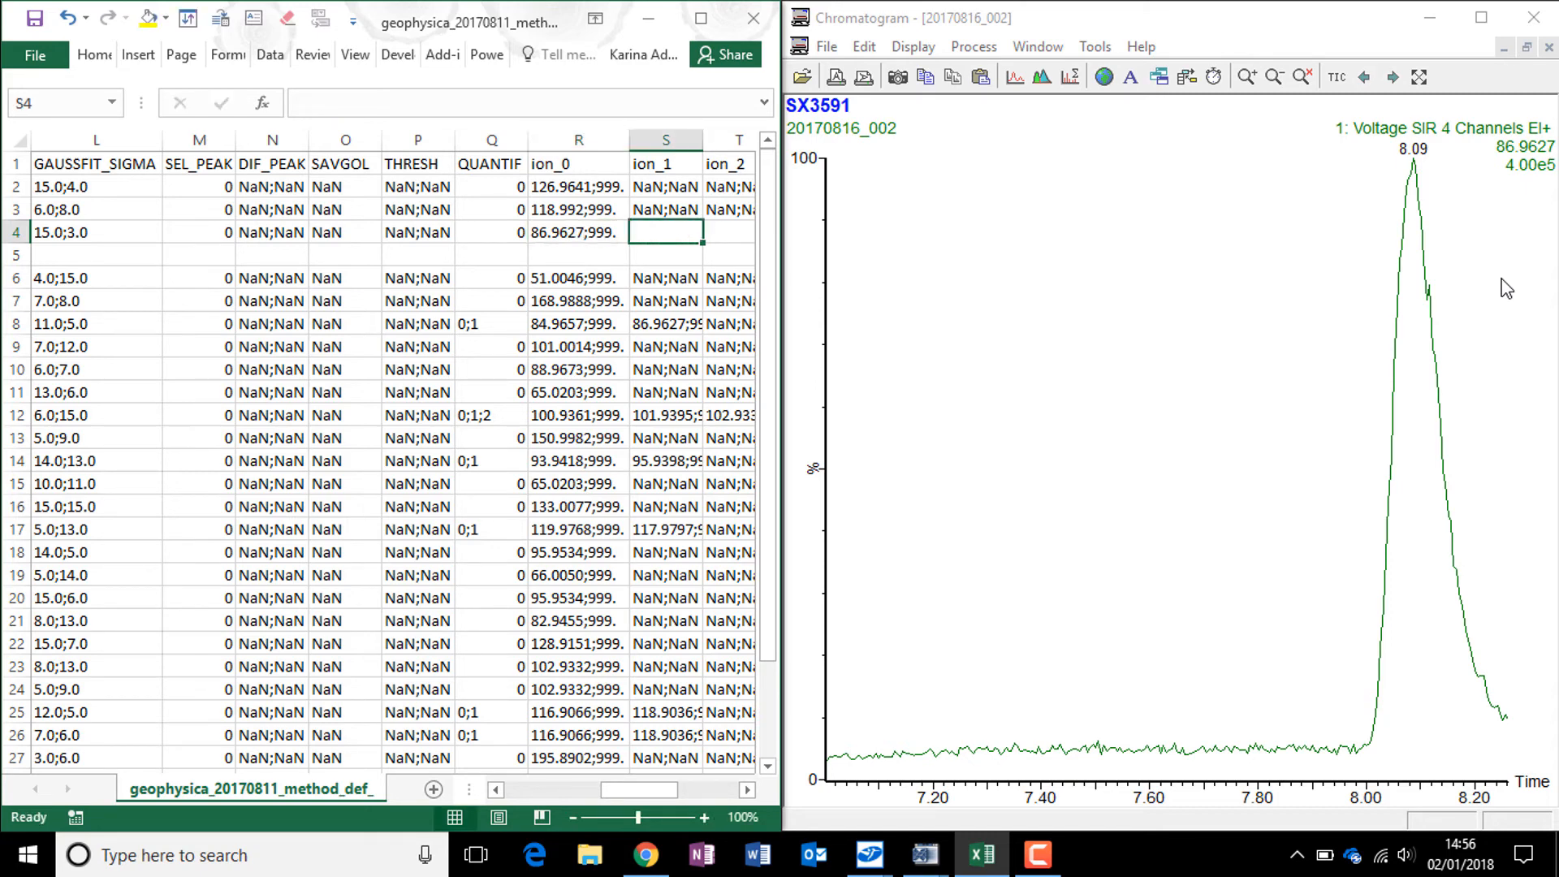
# Fill CFC-13's ion_1 to ion_9 with NaN;NaN copied from the C2F6 row, and return to the first columns
pyautogui.press('Tab')
pyautogui.press('Tab')
pyautogui.press('Tab')
pyautogui.press('Tab')
pyautogui.press('Tab')
pyautogui.press('Tab')
pyautogui.press('Tab')
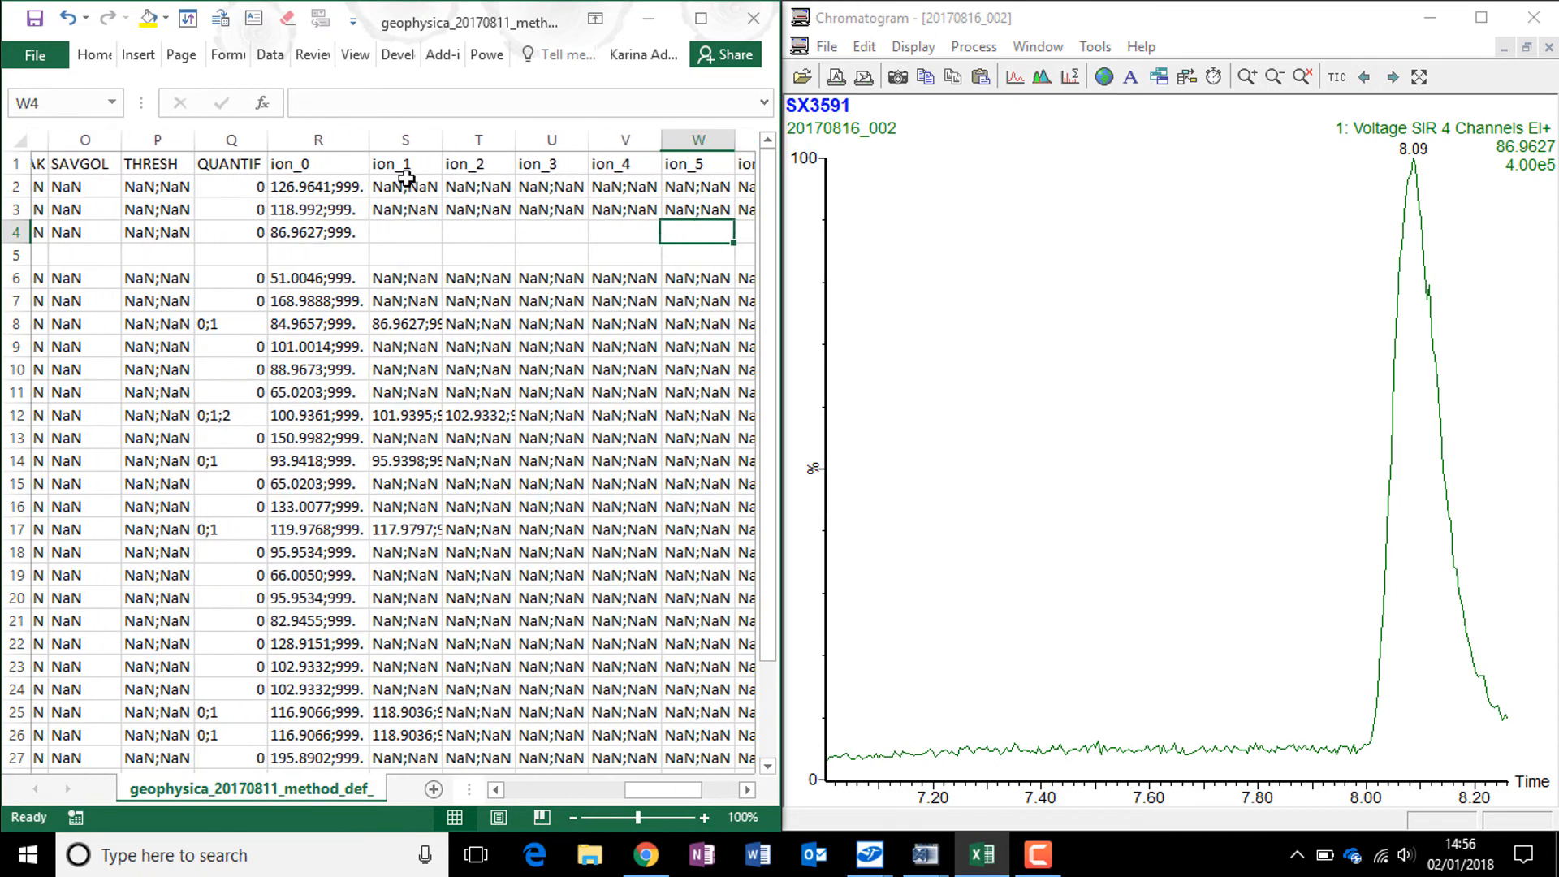
pyautogui.moveTo(217, 213); pyautogui.dragTo(598, 203)
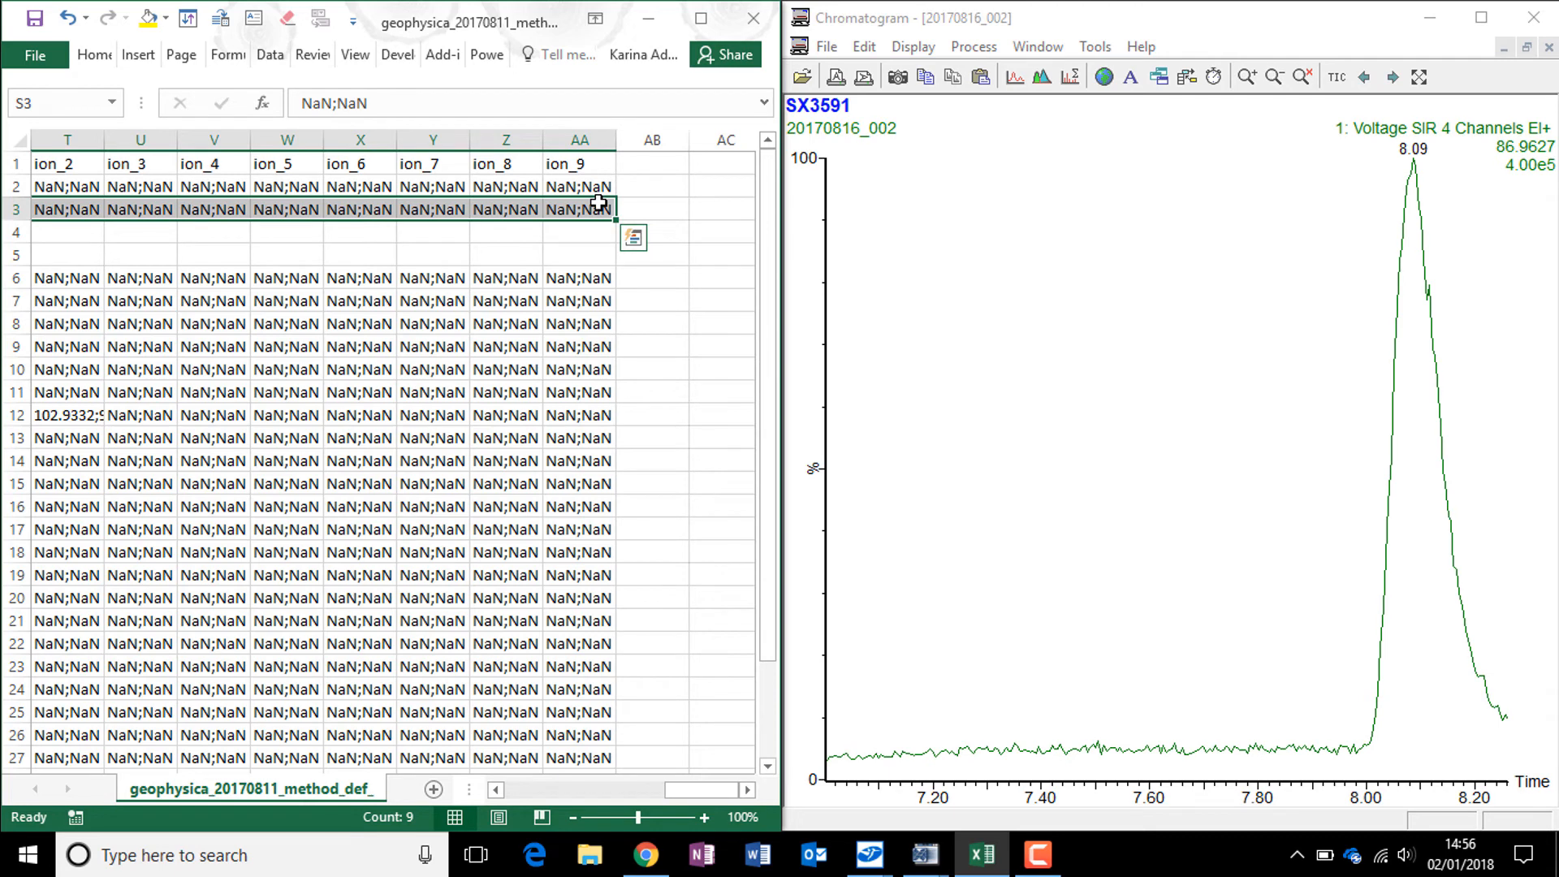
pyautogui.hotkey('ctrl', 'c')
pyautogui.click(496, 789)
pyautogui.click(496, 789)
pyautogui.click(495, 789)
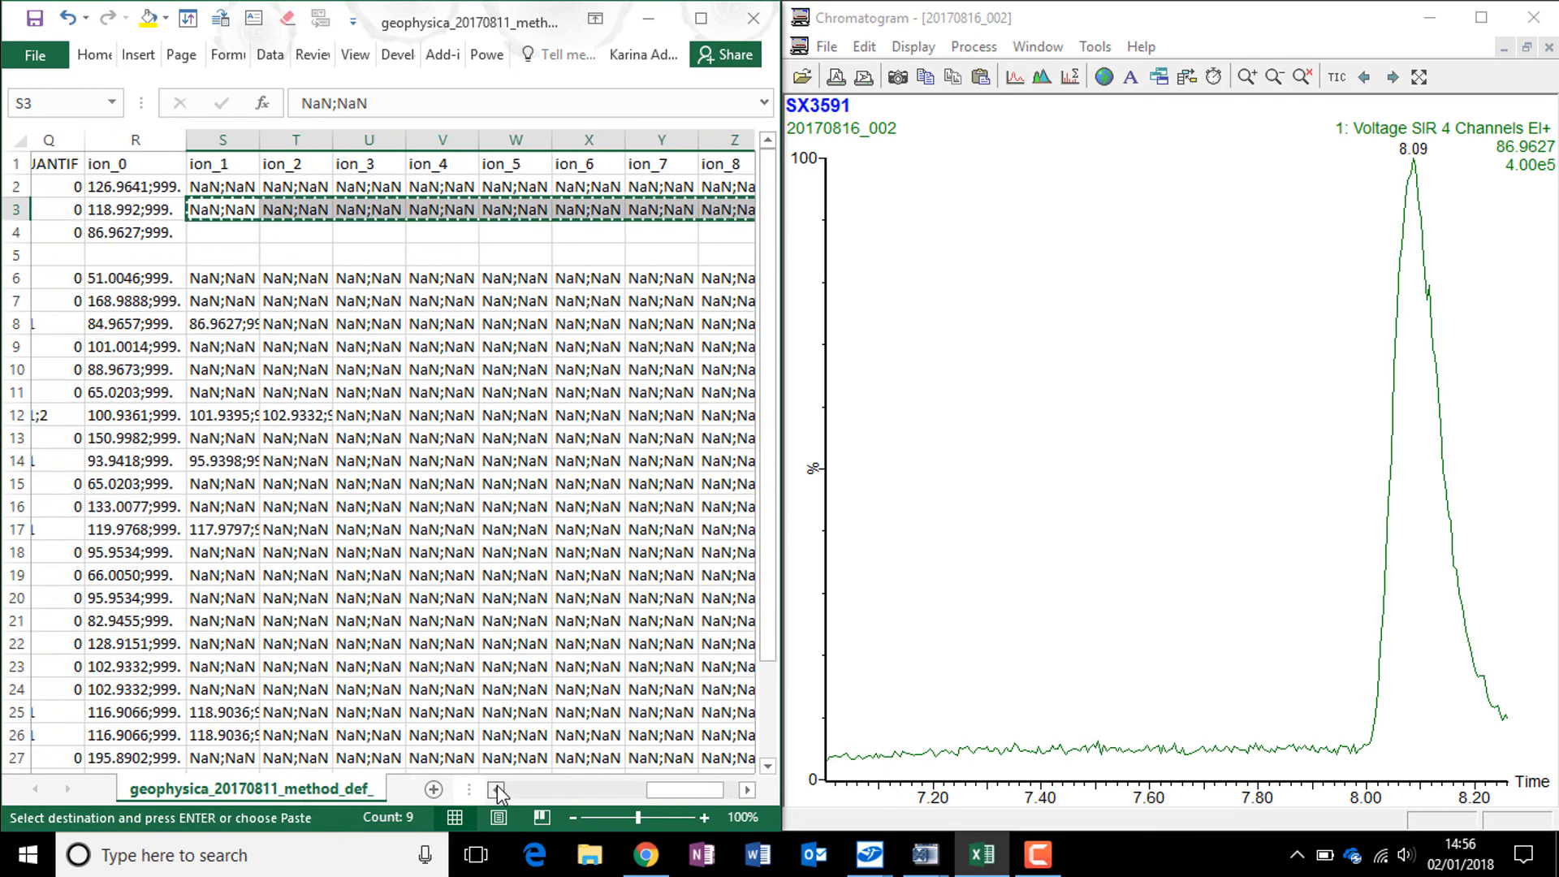
pyautogui.click(497, 789)
pyautogui.click(260, 233)
pyautogui.hotkey('ctrl', 'v')
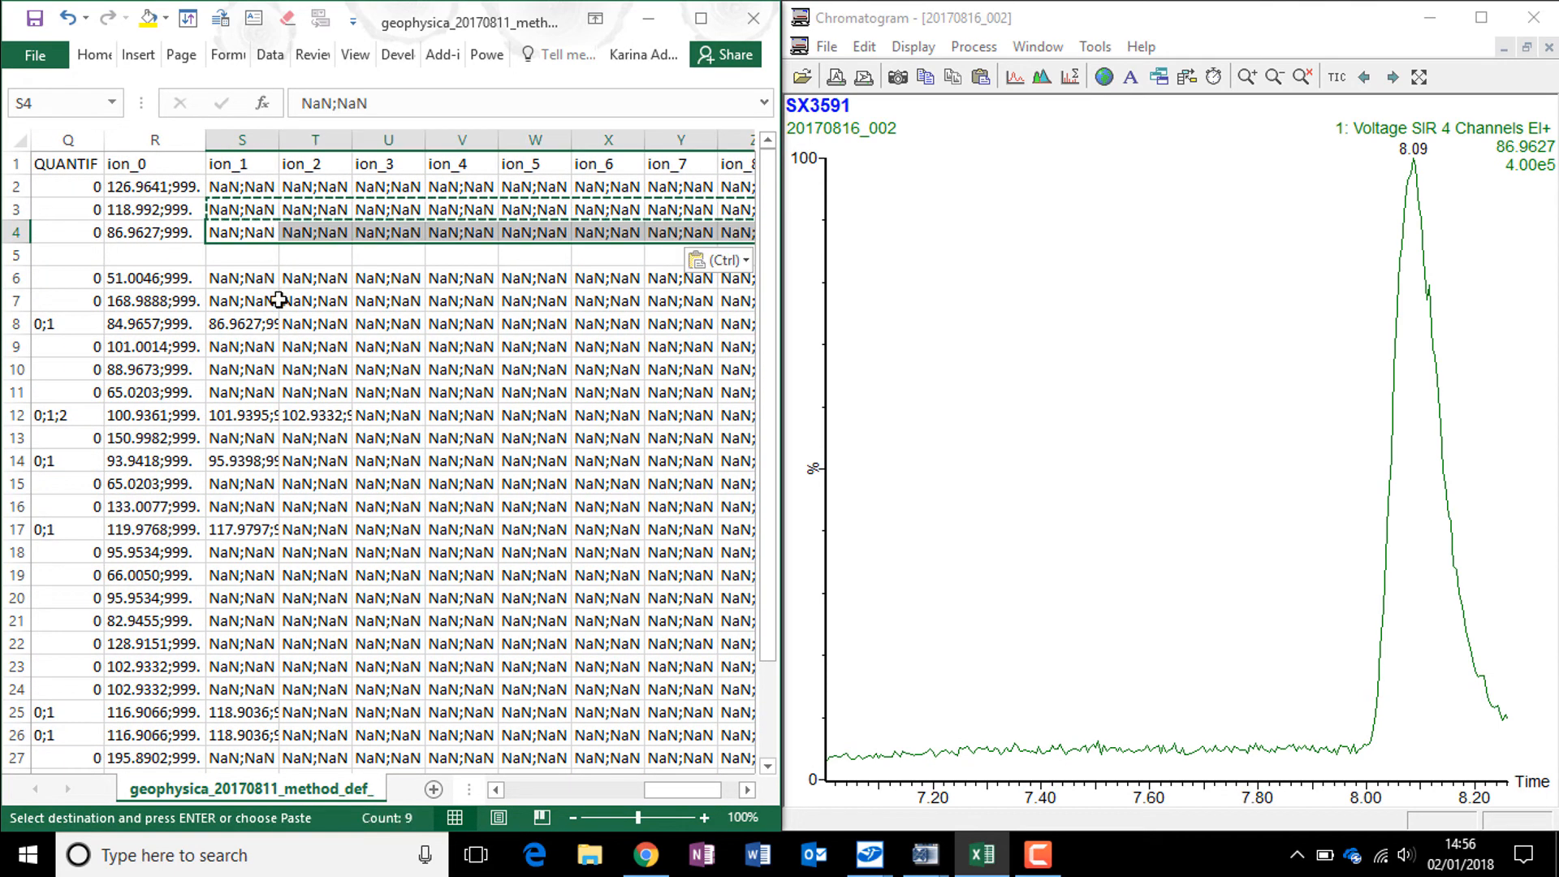
pyautogui.click(279, 300)
pyautogui.press('Escape')
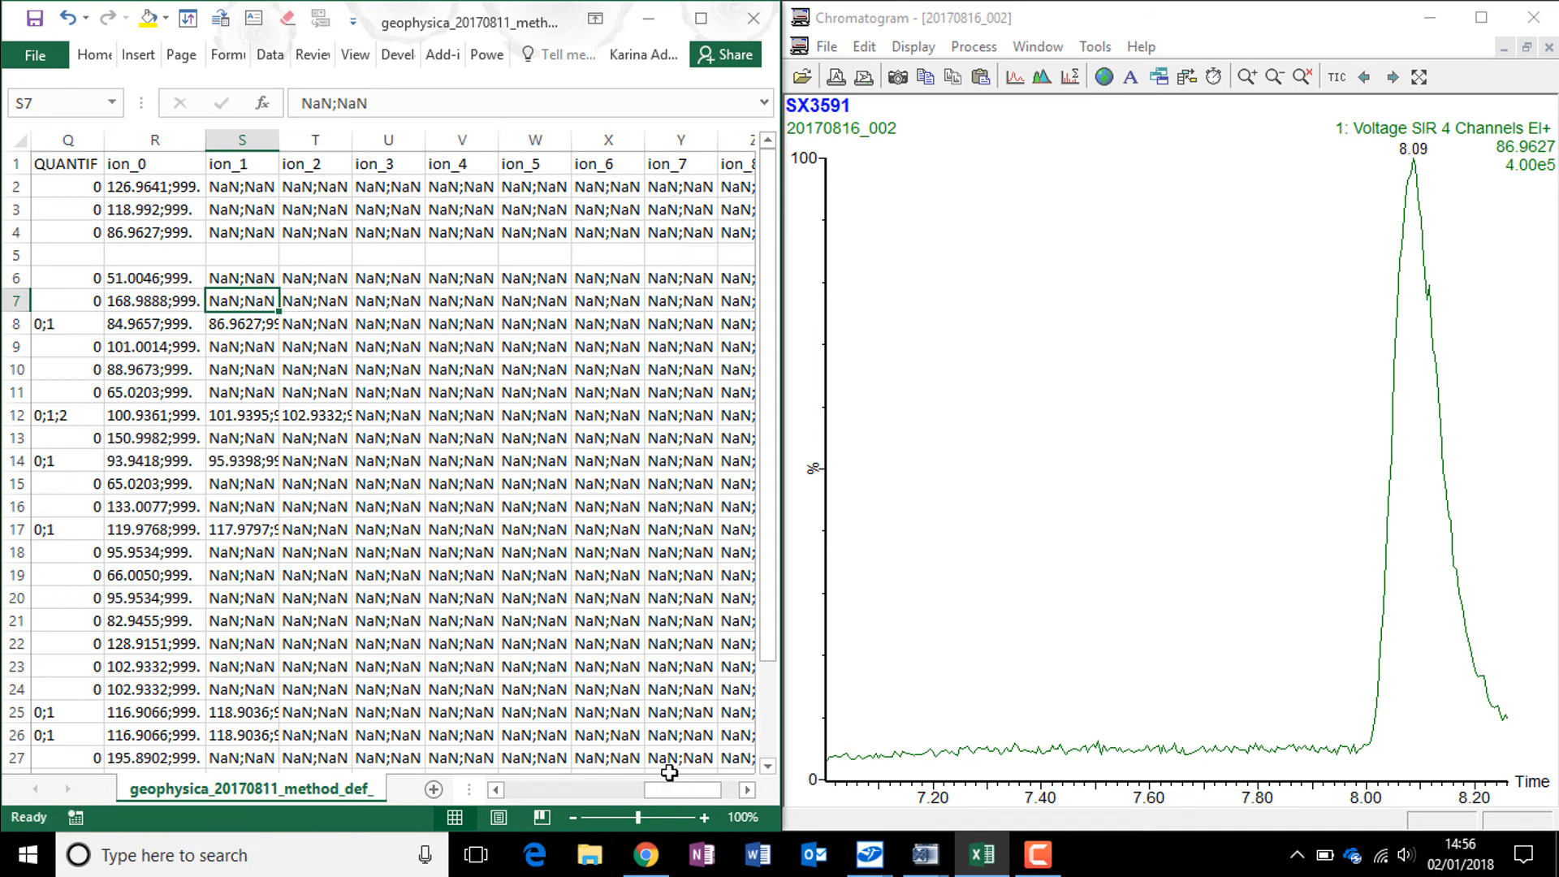
pyautogui.moveTo(668, 786); pyautogui.dragTo(532, 788)
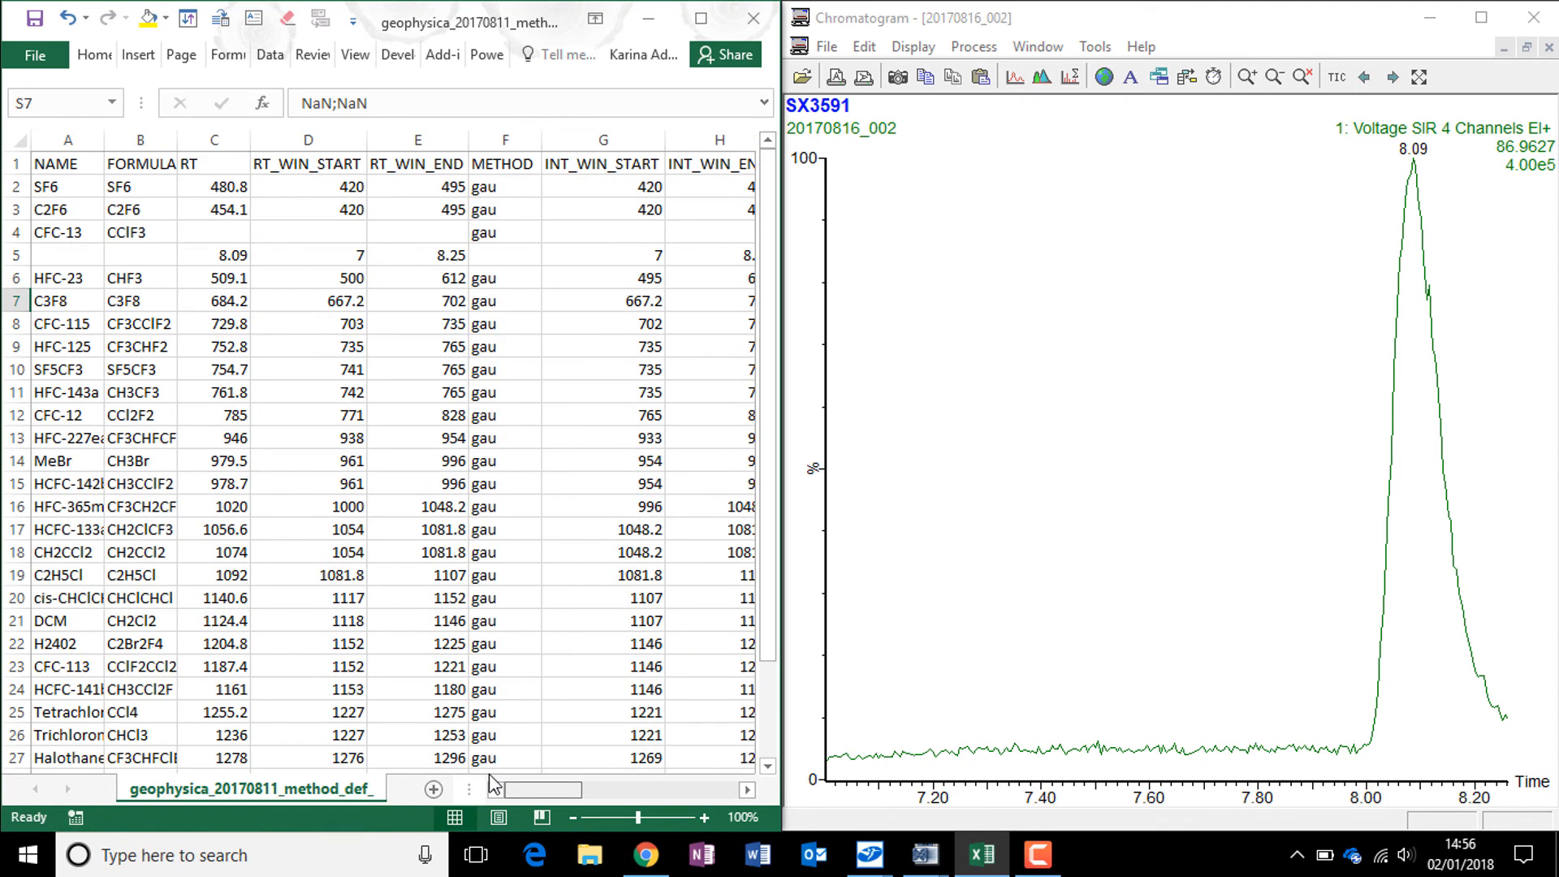
# Convert CFC-13's RT to seconds in C4 with the formula =C5*60
pyautogui.click(227, 230)
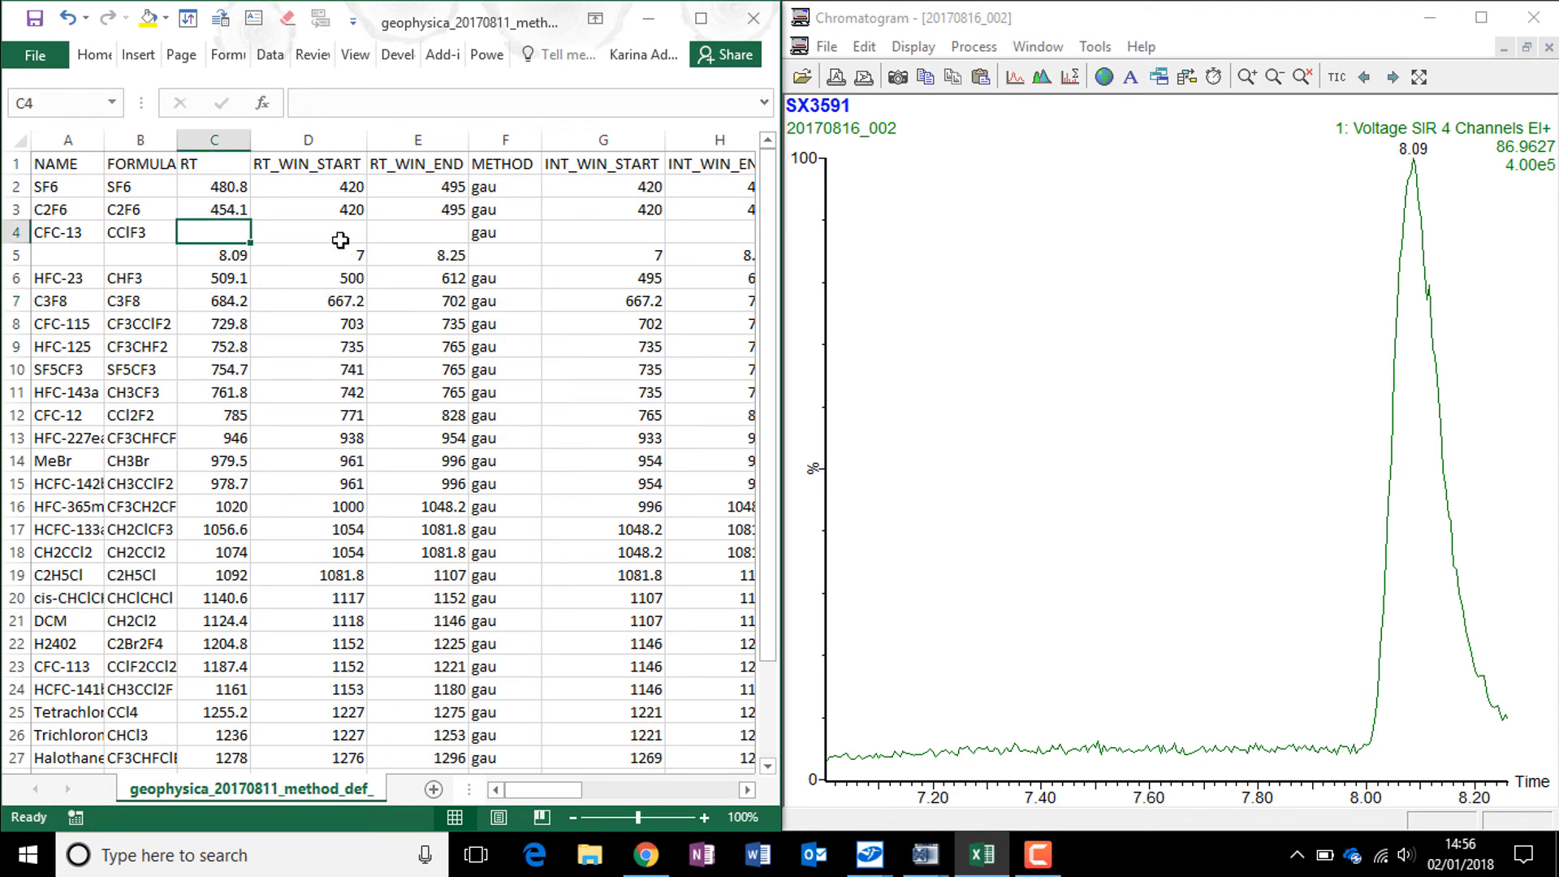
pyautogui.write('=')
pyautogui.click(230, 256)
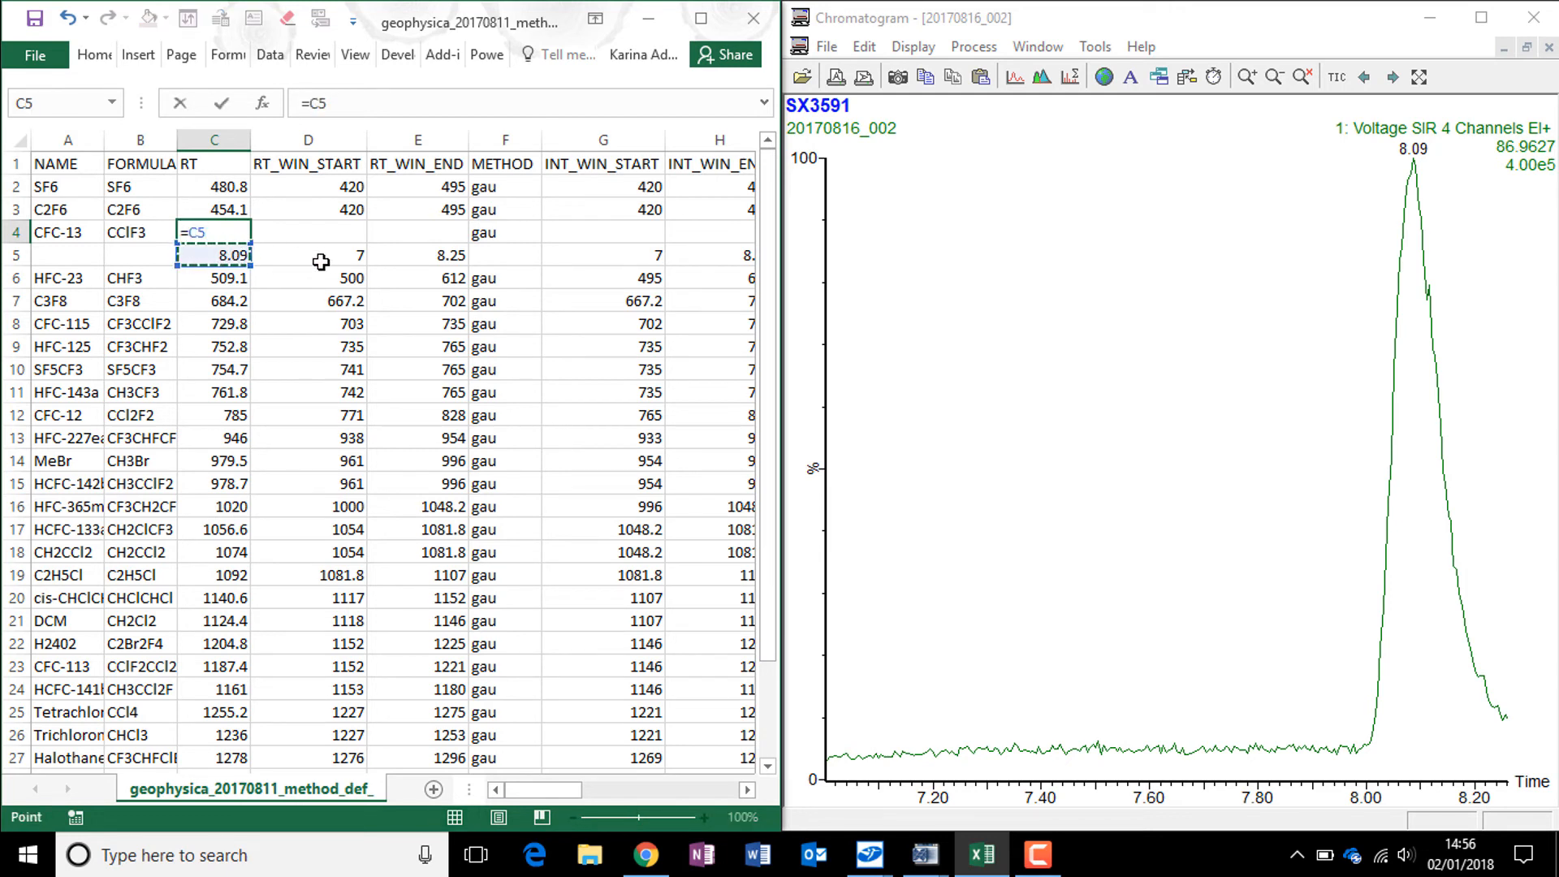
pyautogui.write('*60')
pyautogui.press('Return')
# Fill the C4 conversion formula across row 4 through CFC-13's retention-time and integration window columns
pyautogui.click(238, 233)
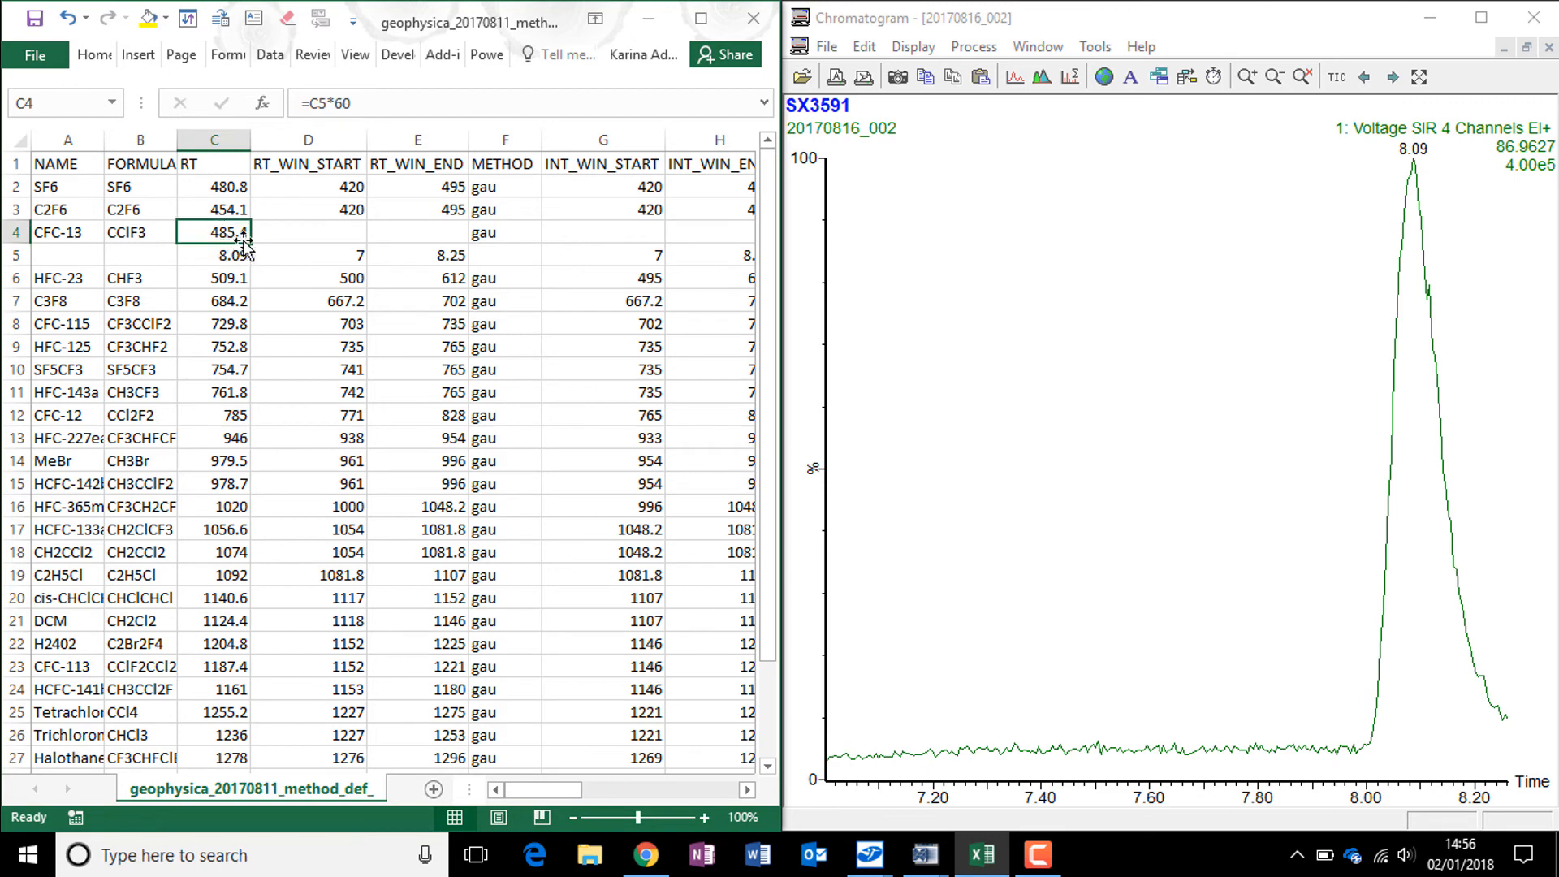
pyautogui.moveTo(244, 244); pyautogui.dragTo(439, 217)
pyautogui.moveTo(596, 789); pyautogui.dragTo(526, 769)
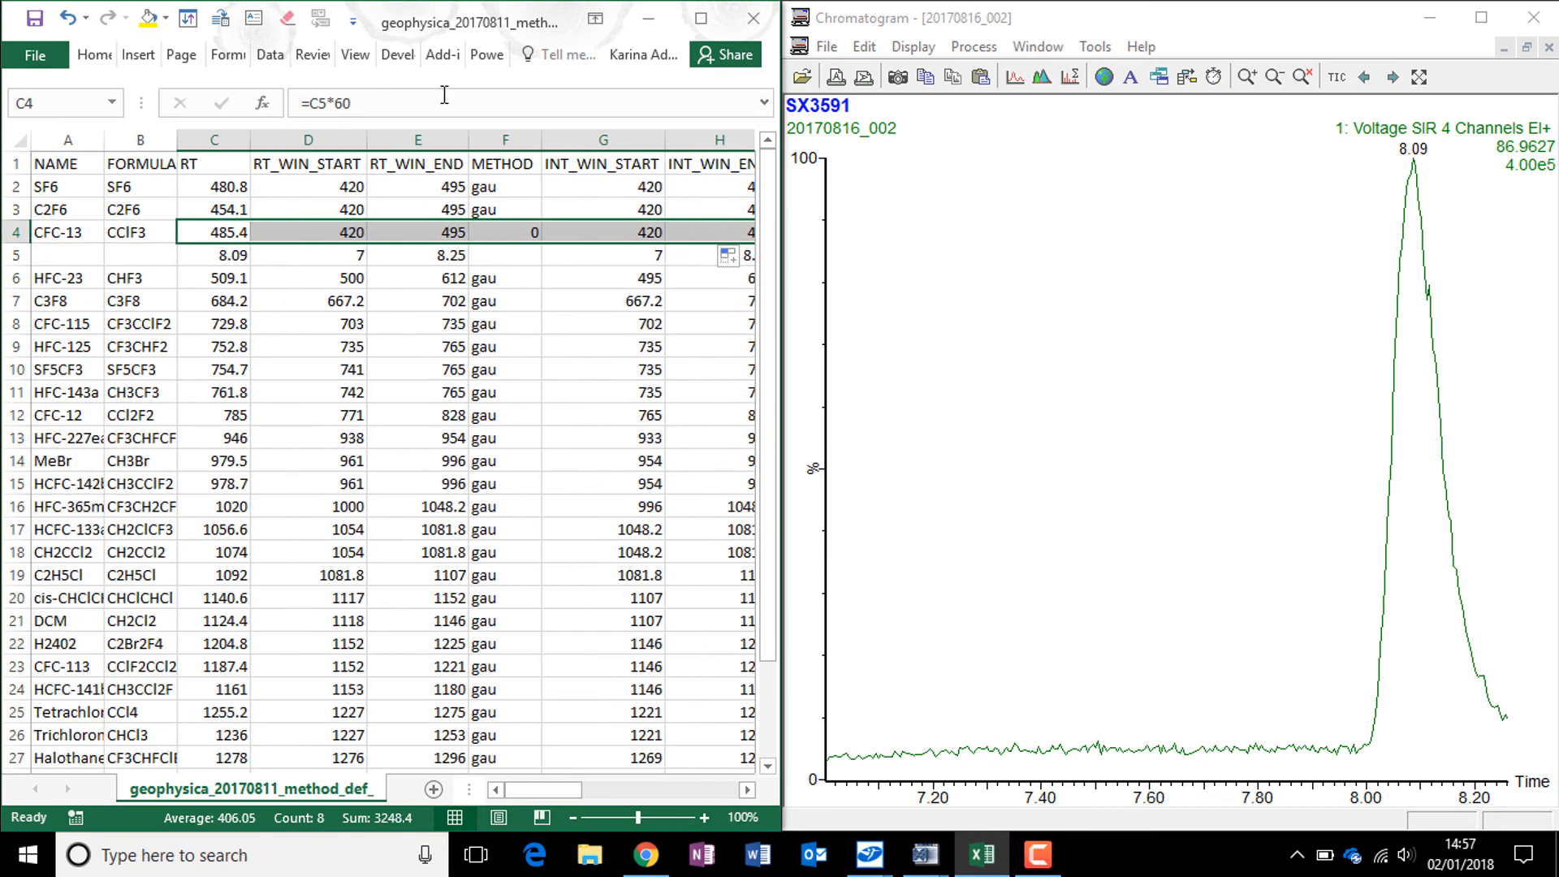
# Replace the filled formula in CFC-13's METHOD cell, F4, with gau
pyautogui.click(507, 230)
pyautogui.press('Delete')
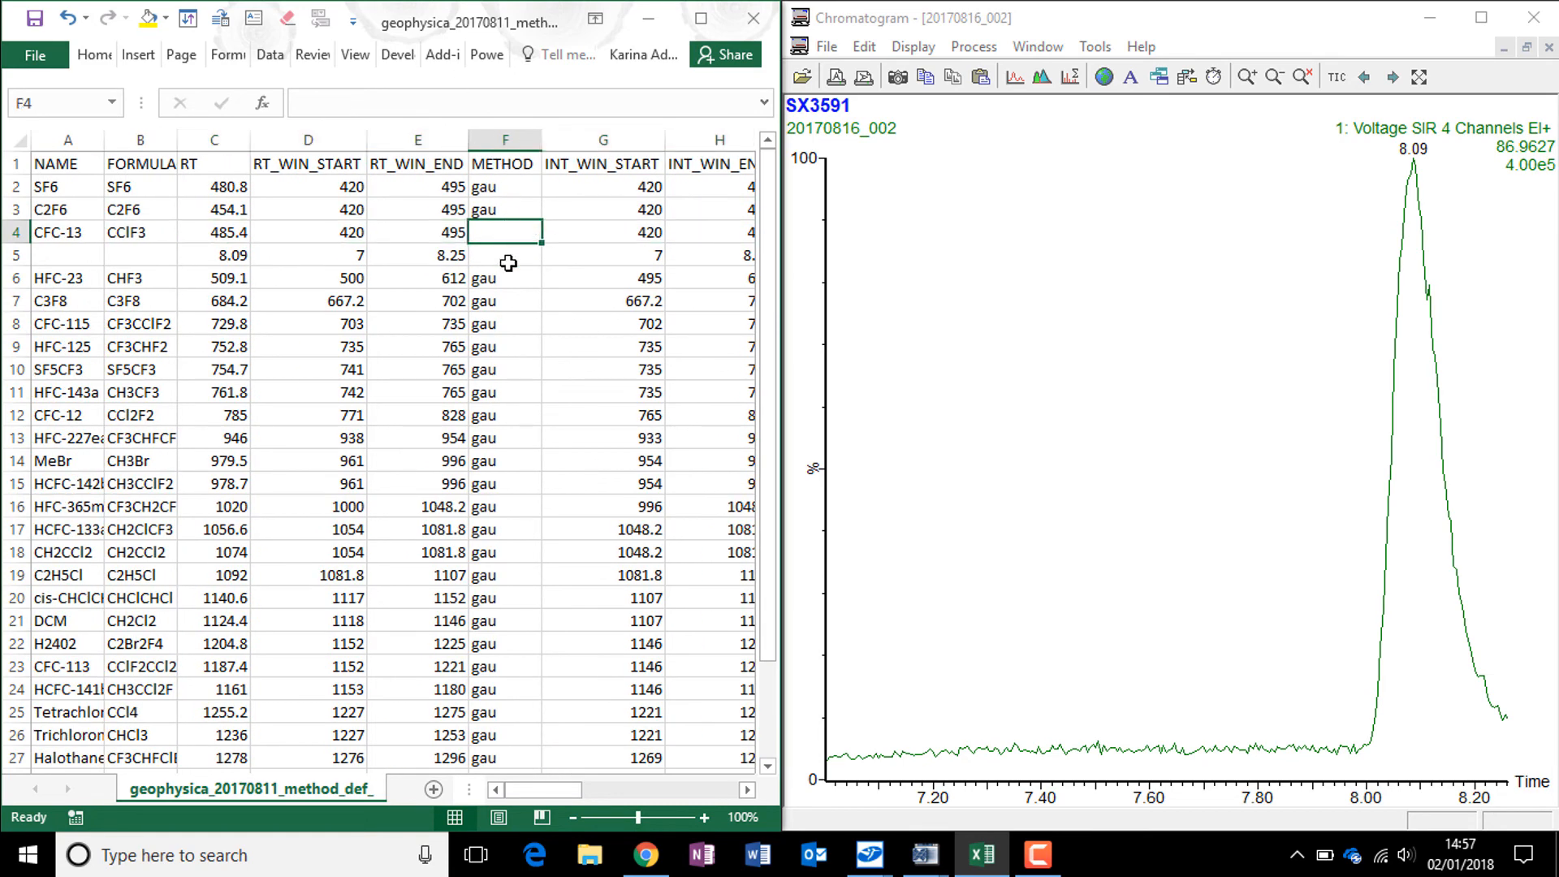
pyautogui.write('gau')
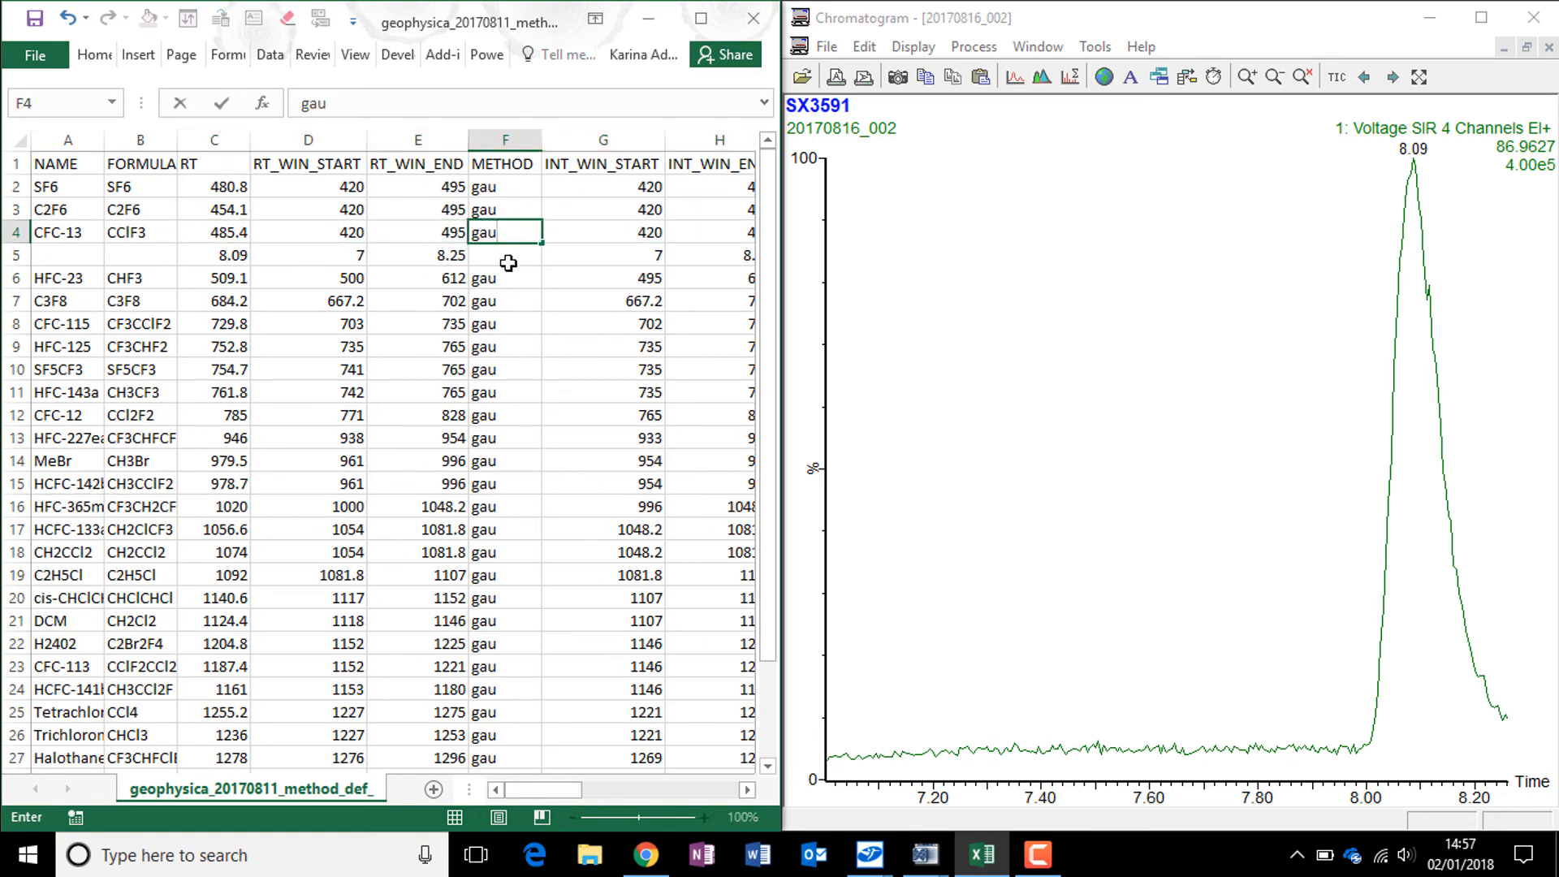
pyautogui.press('Down')
pyautogui.press('Down')
pyautogui.press('Down')
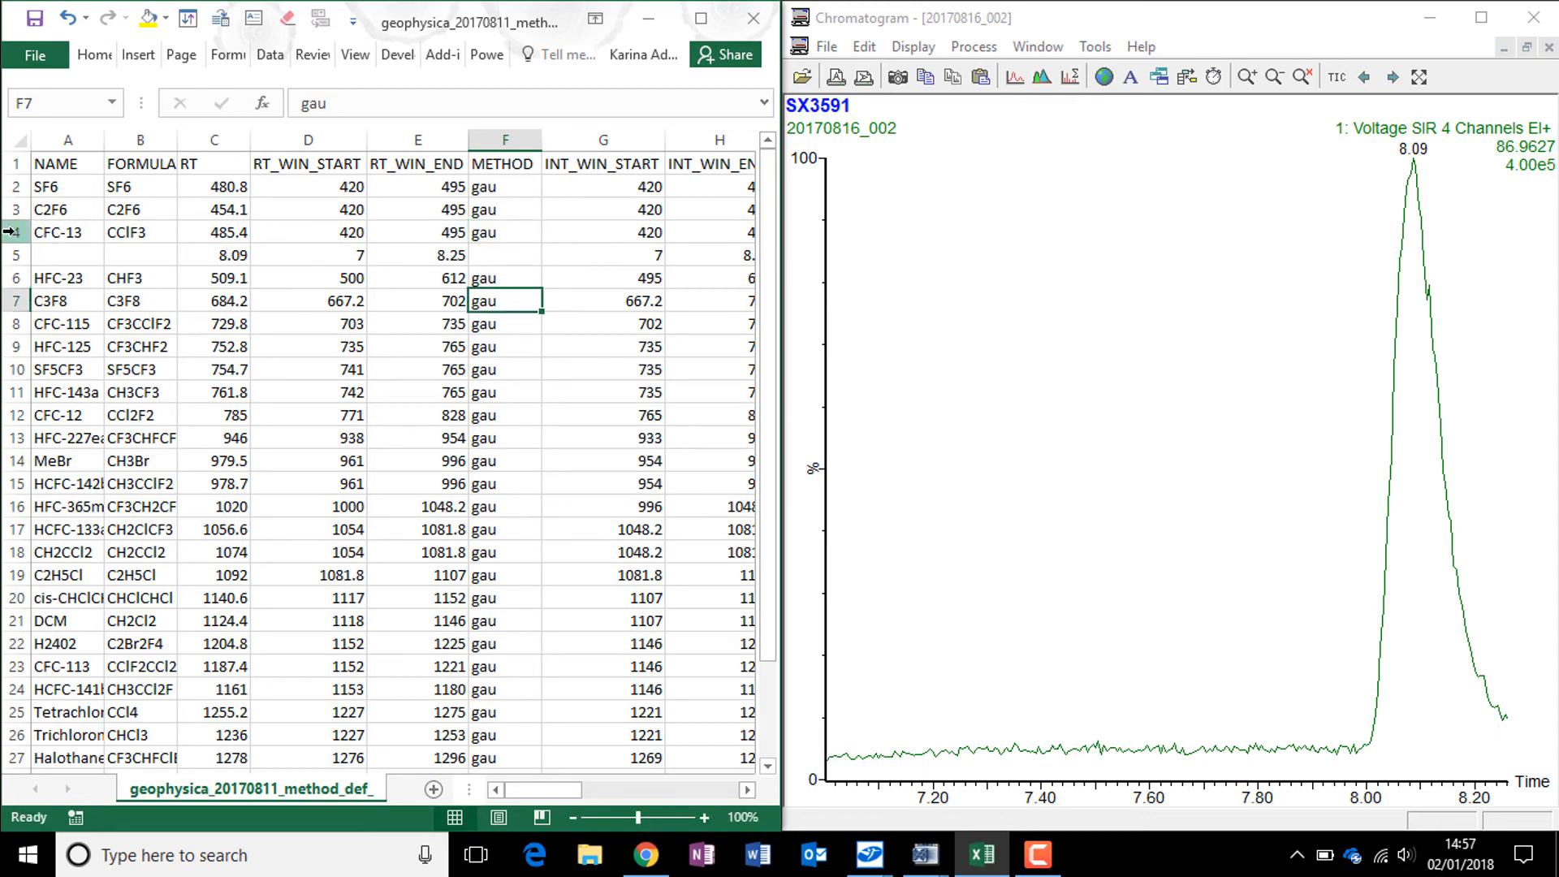
# Copy the CFC-13 row and paste it over itself as values only, replacing its formulas
pyautogui.click(16, 231)
pyautogui.rightClick(16, 233)
pyautogui.click(52, 268)
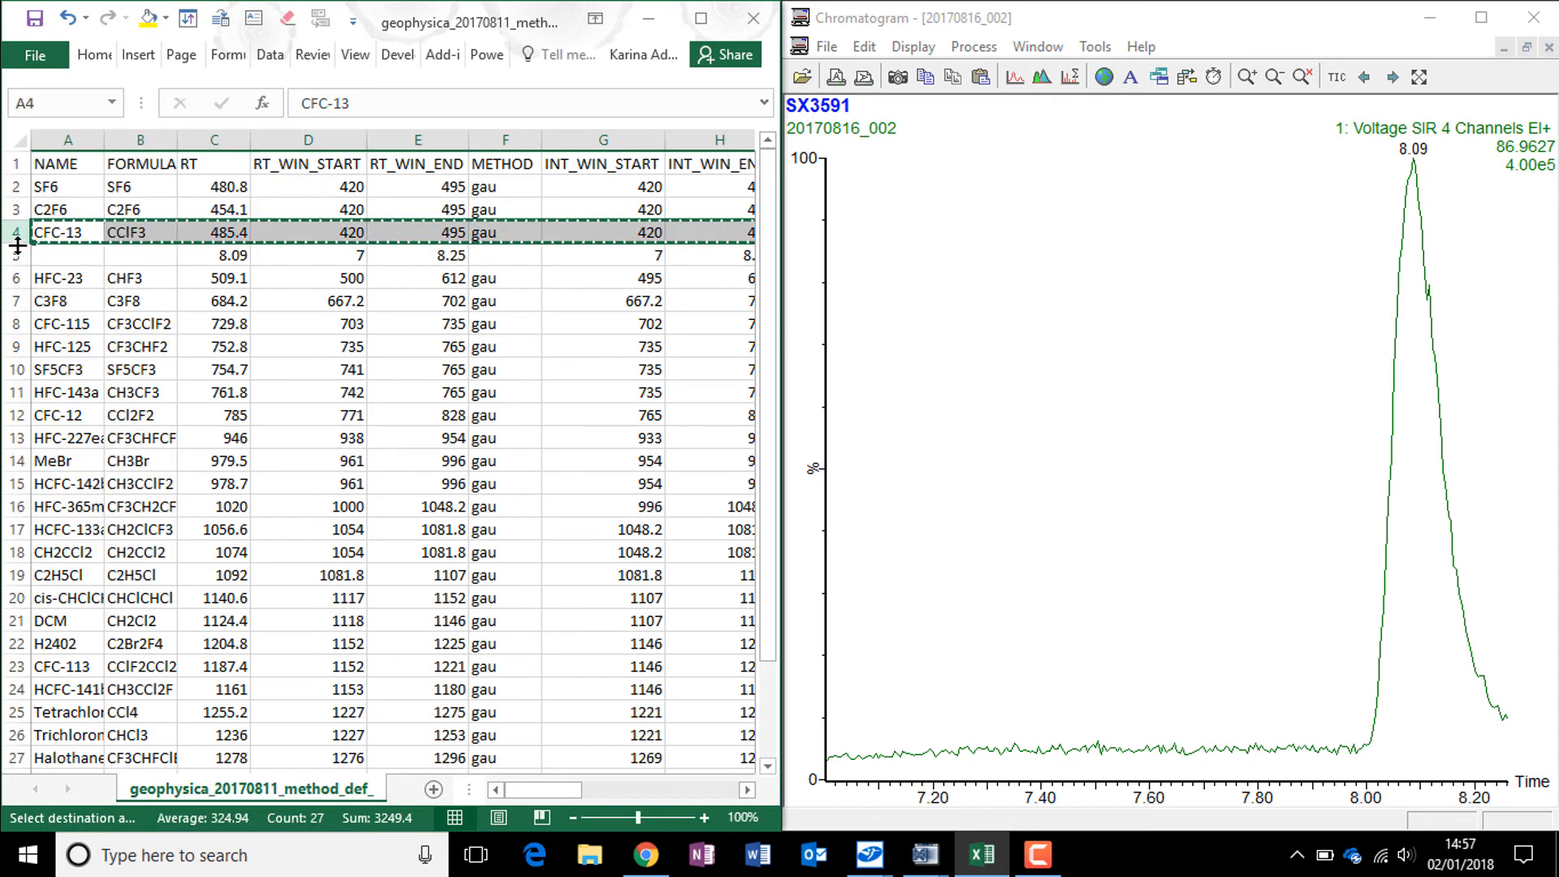
pyautogui.rightClick(7, 232)
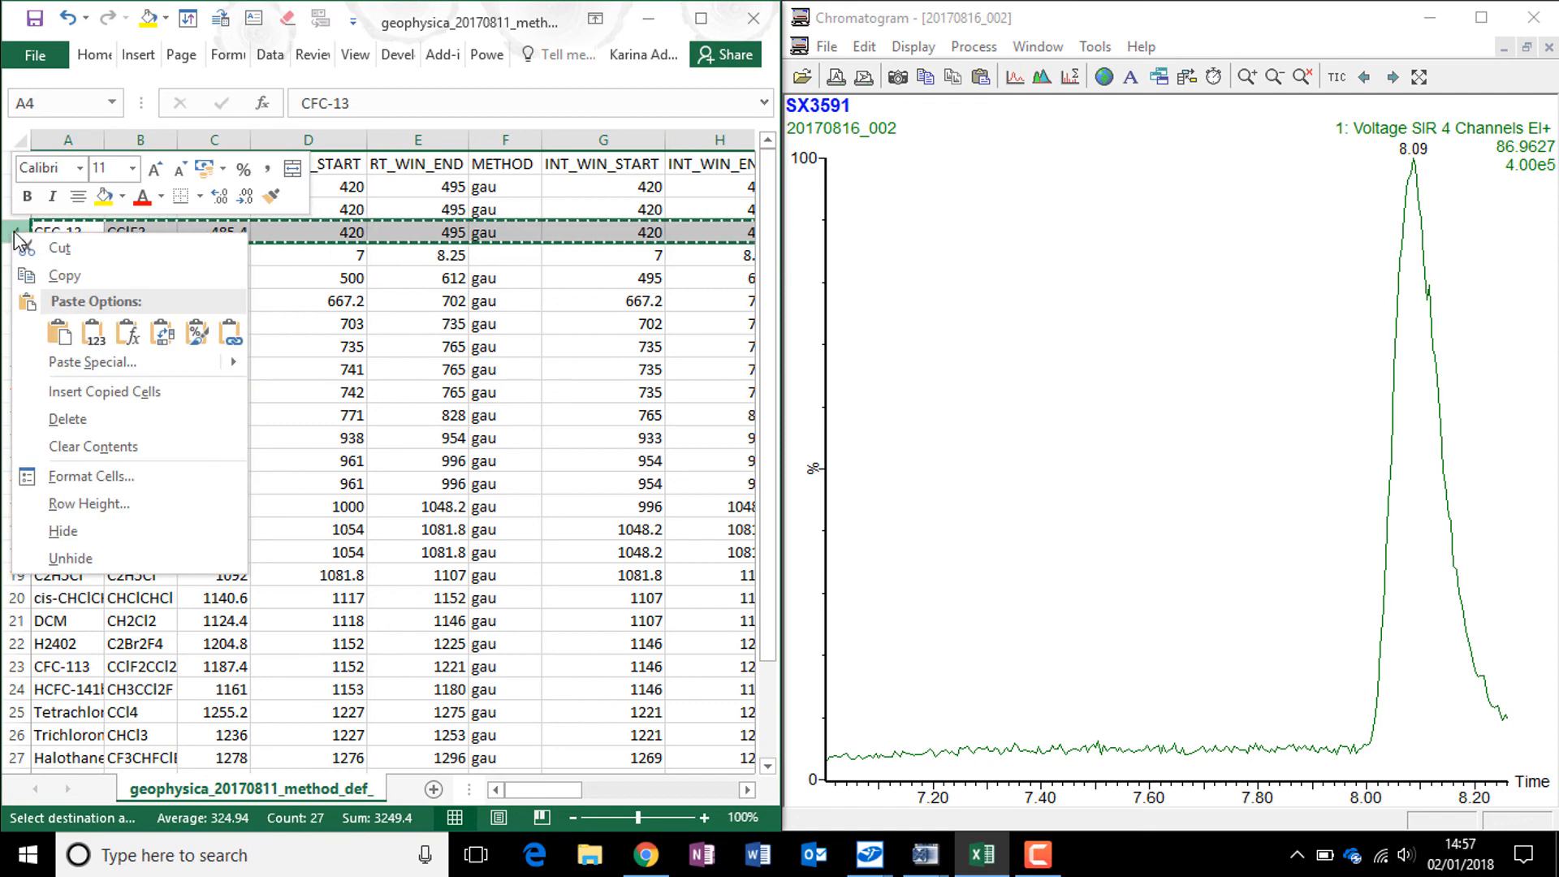
pyautogui.click(92, 333)
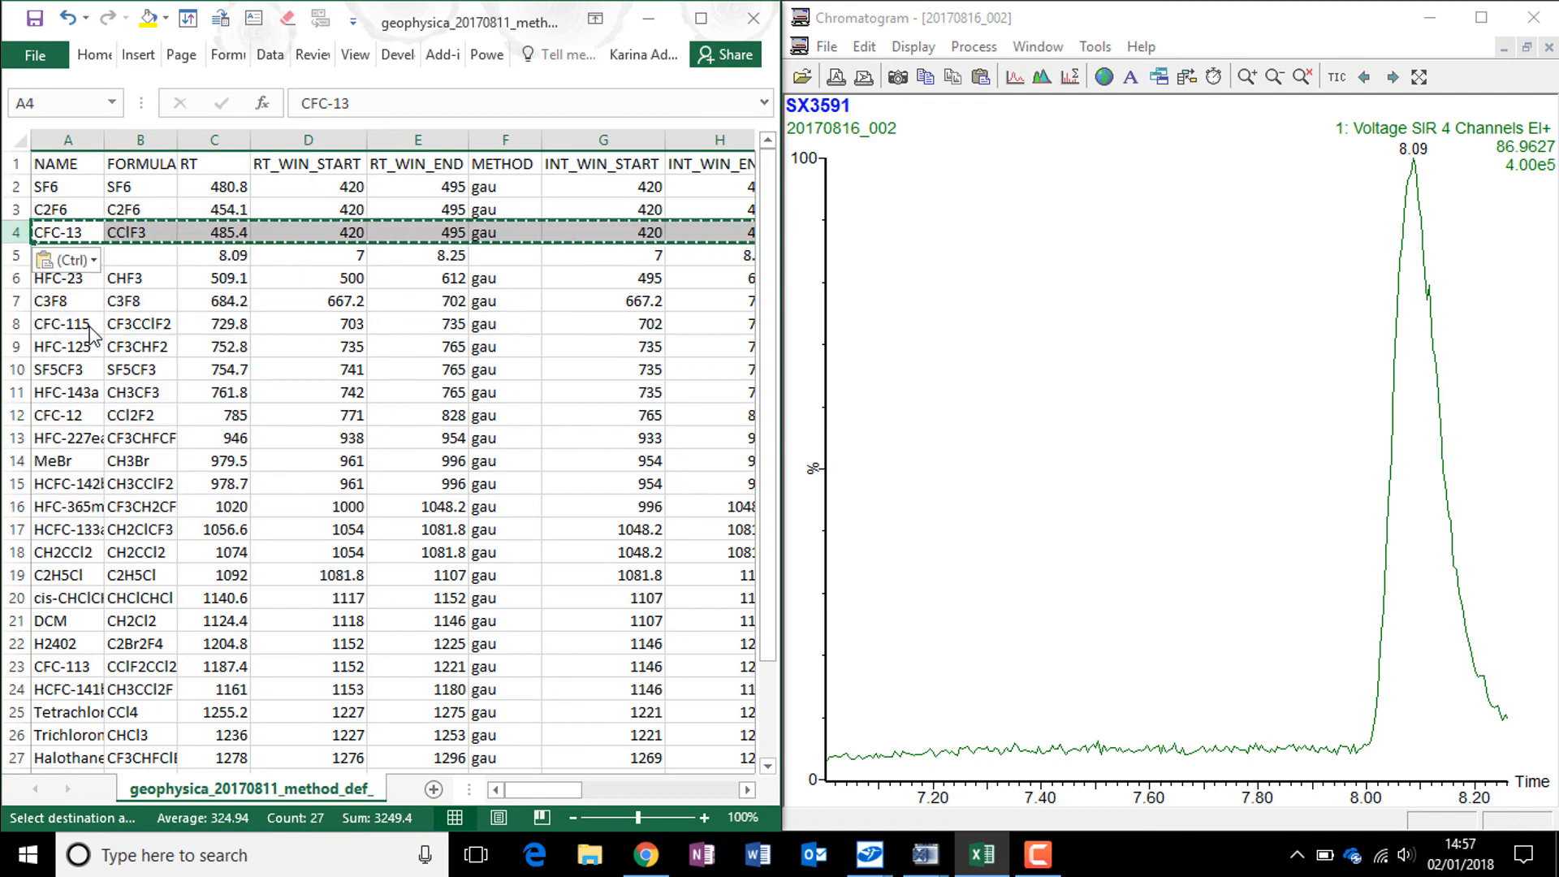
# Delete row 5 with the retention times in minutes, and check the CFC-13 row across its columns
pyautogui.click(16, 256)
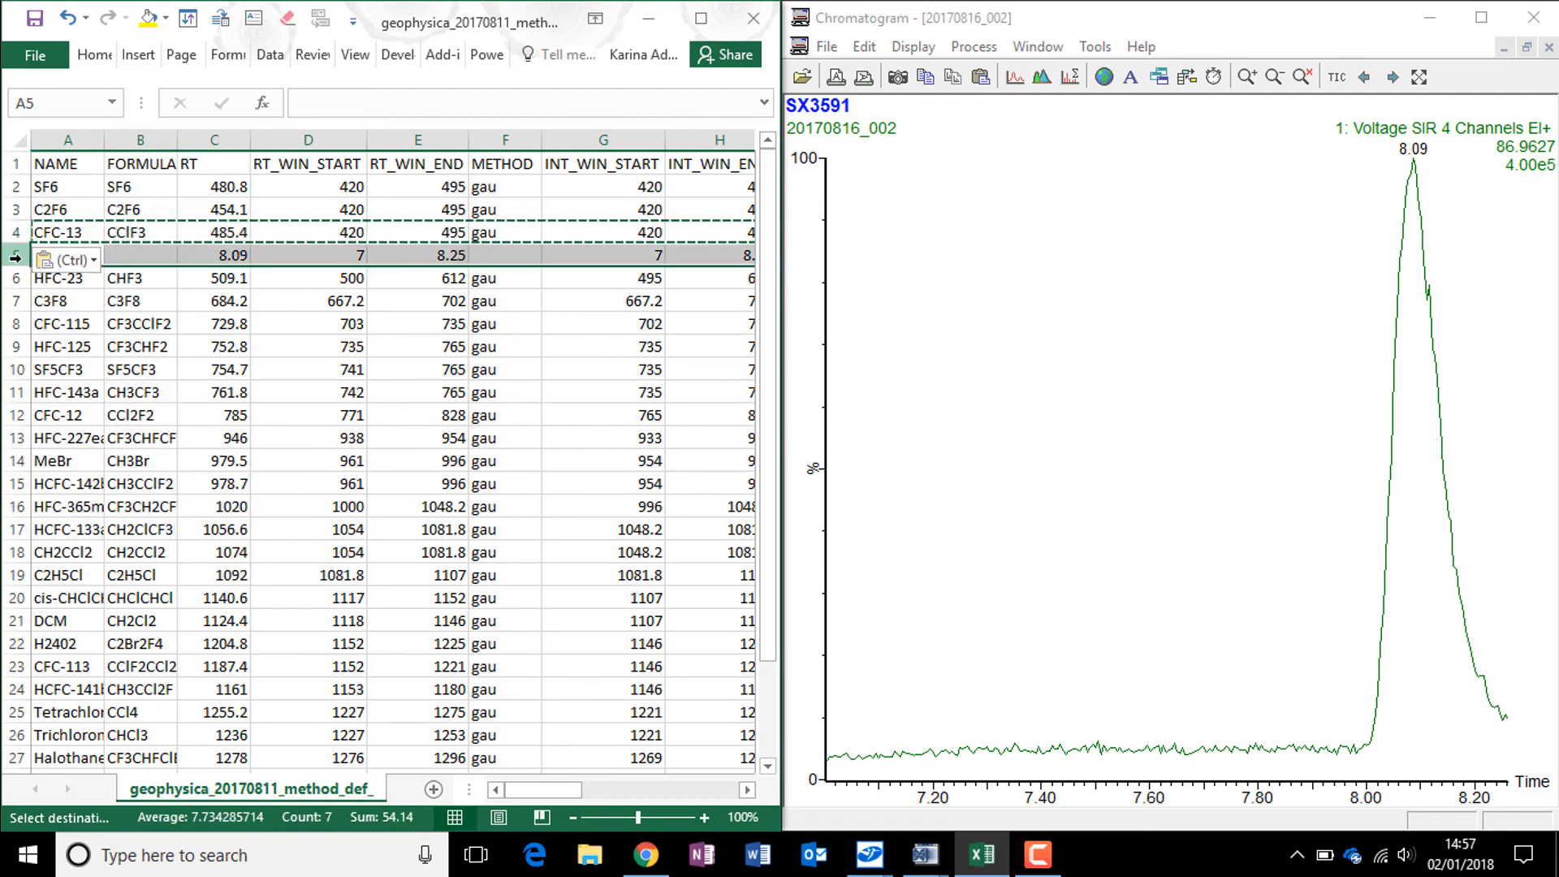
pyautogui.rightClick(18, 257)
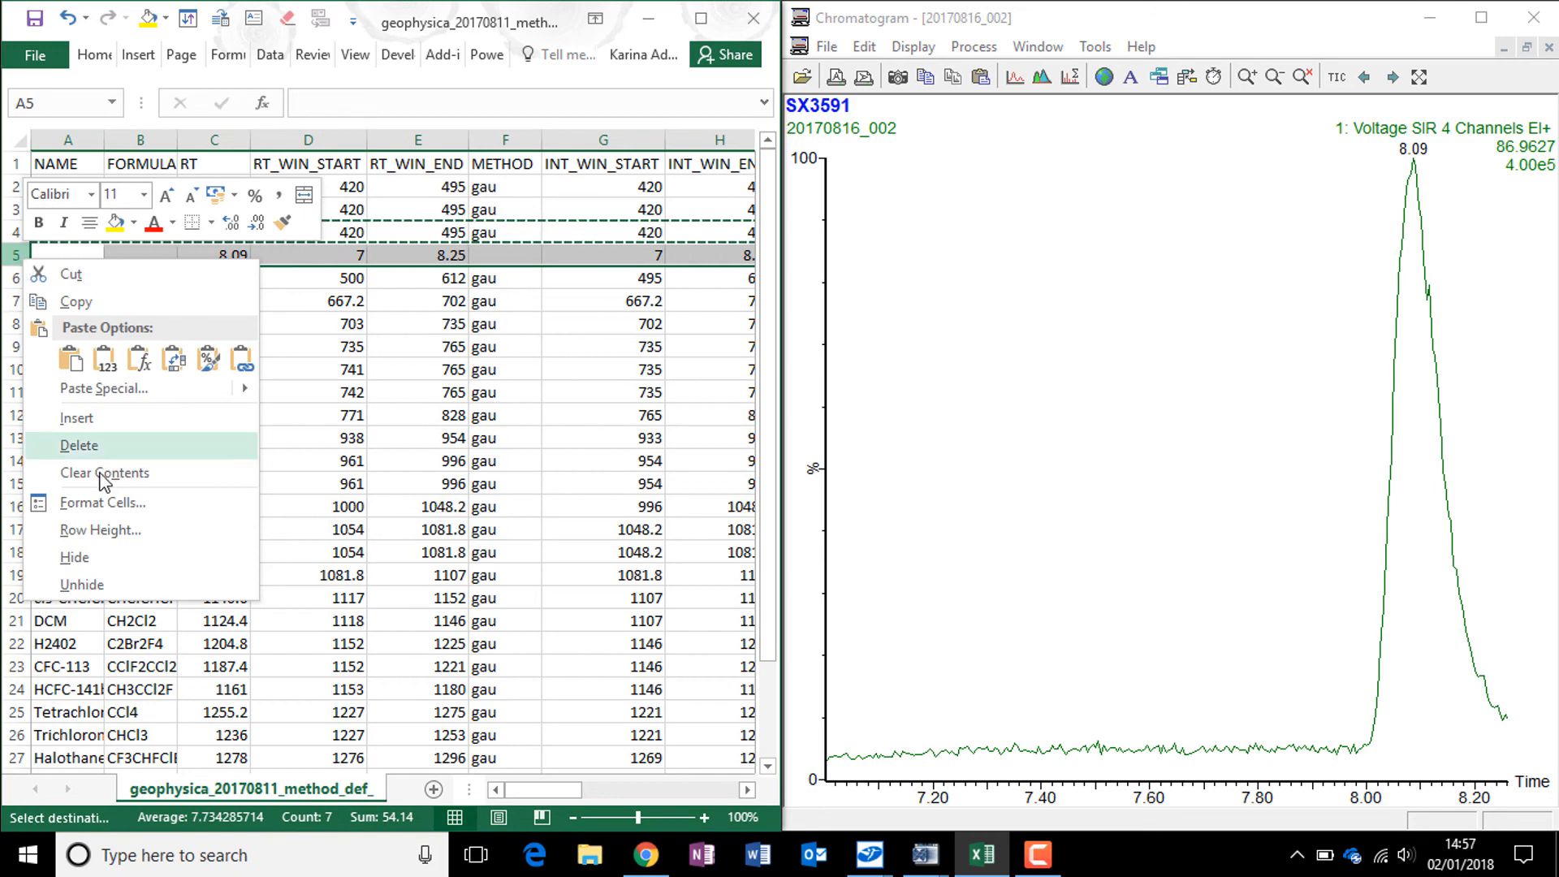
pyautogui.click(79, 445)
pyautogui.click(185, 315)
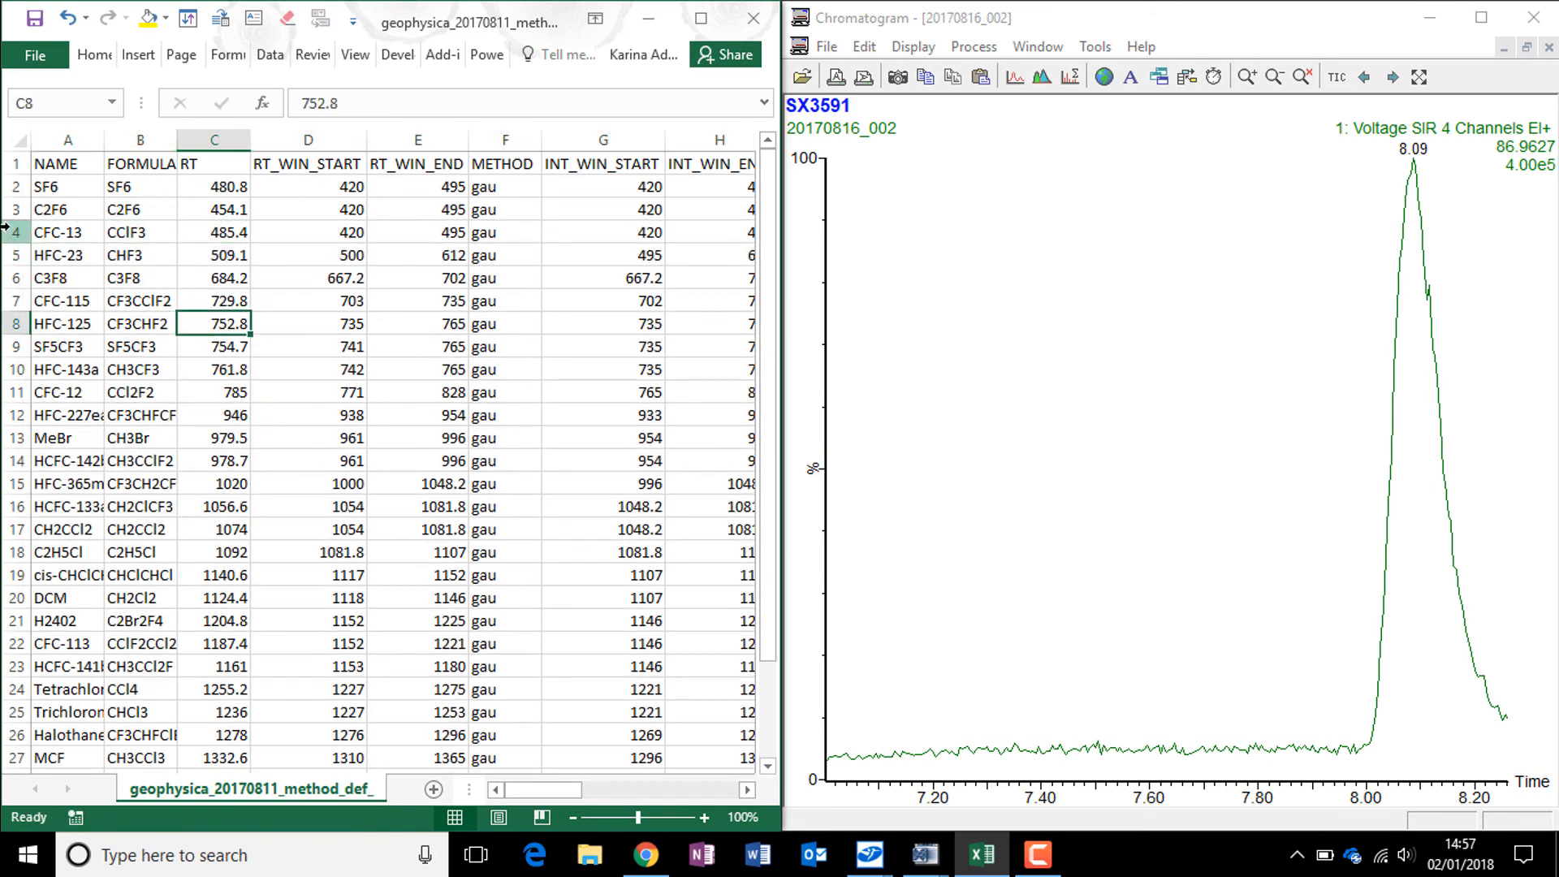
pyautogui.click(57, 233)
pyautogui.click(16, 233)
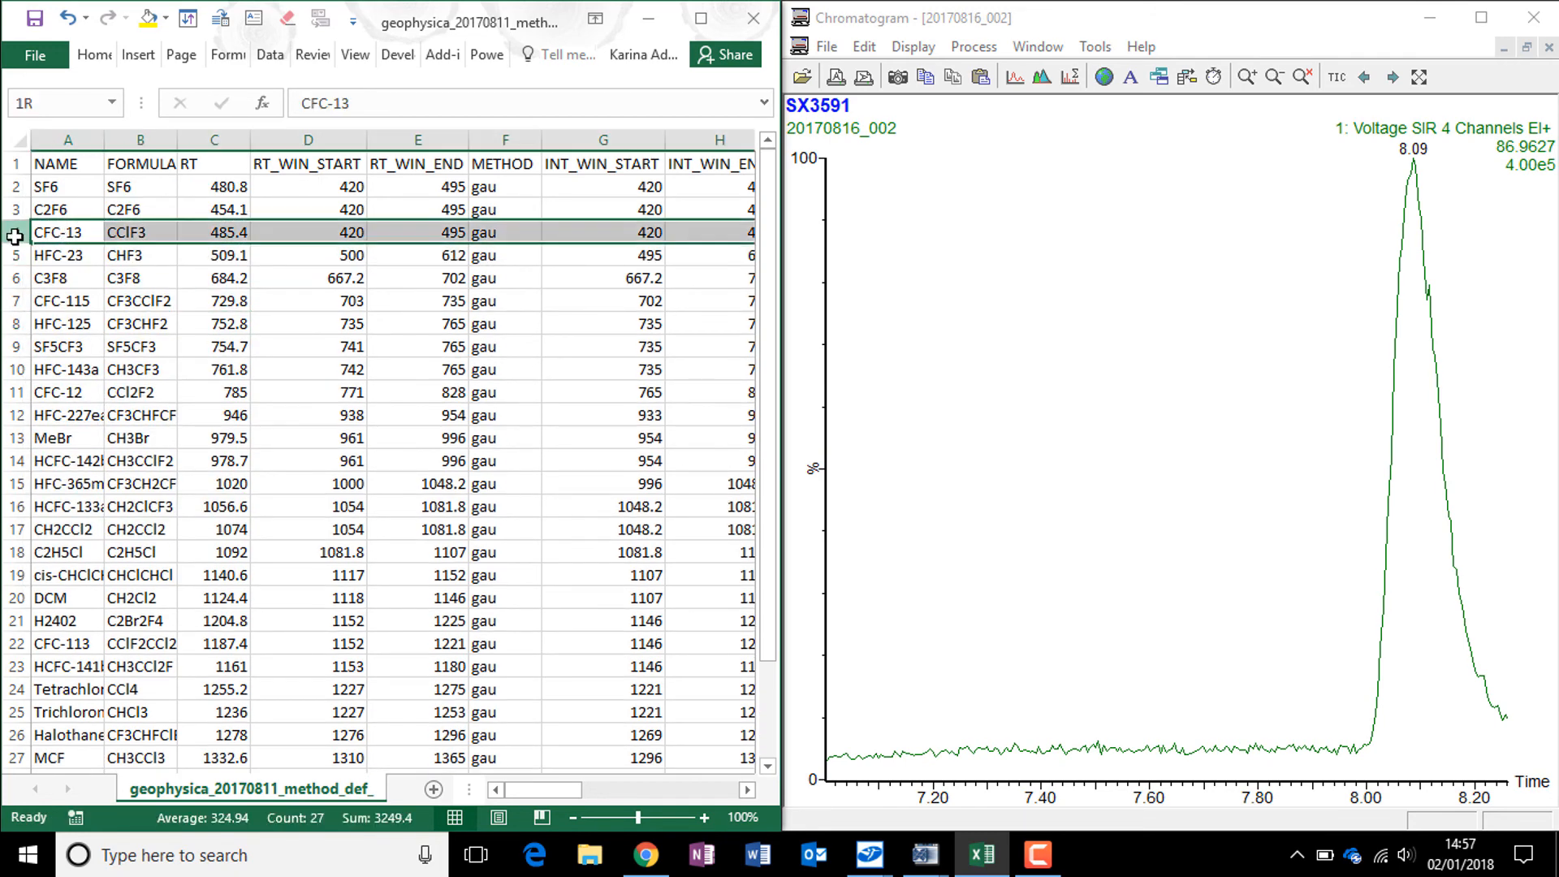
pyautogui.moveTo(524, 788); pyautogui.dragTo(489, 772)
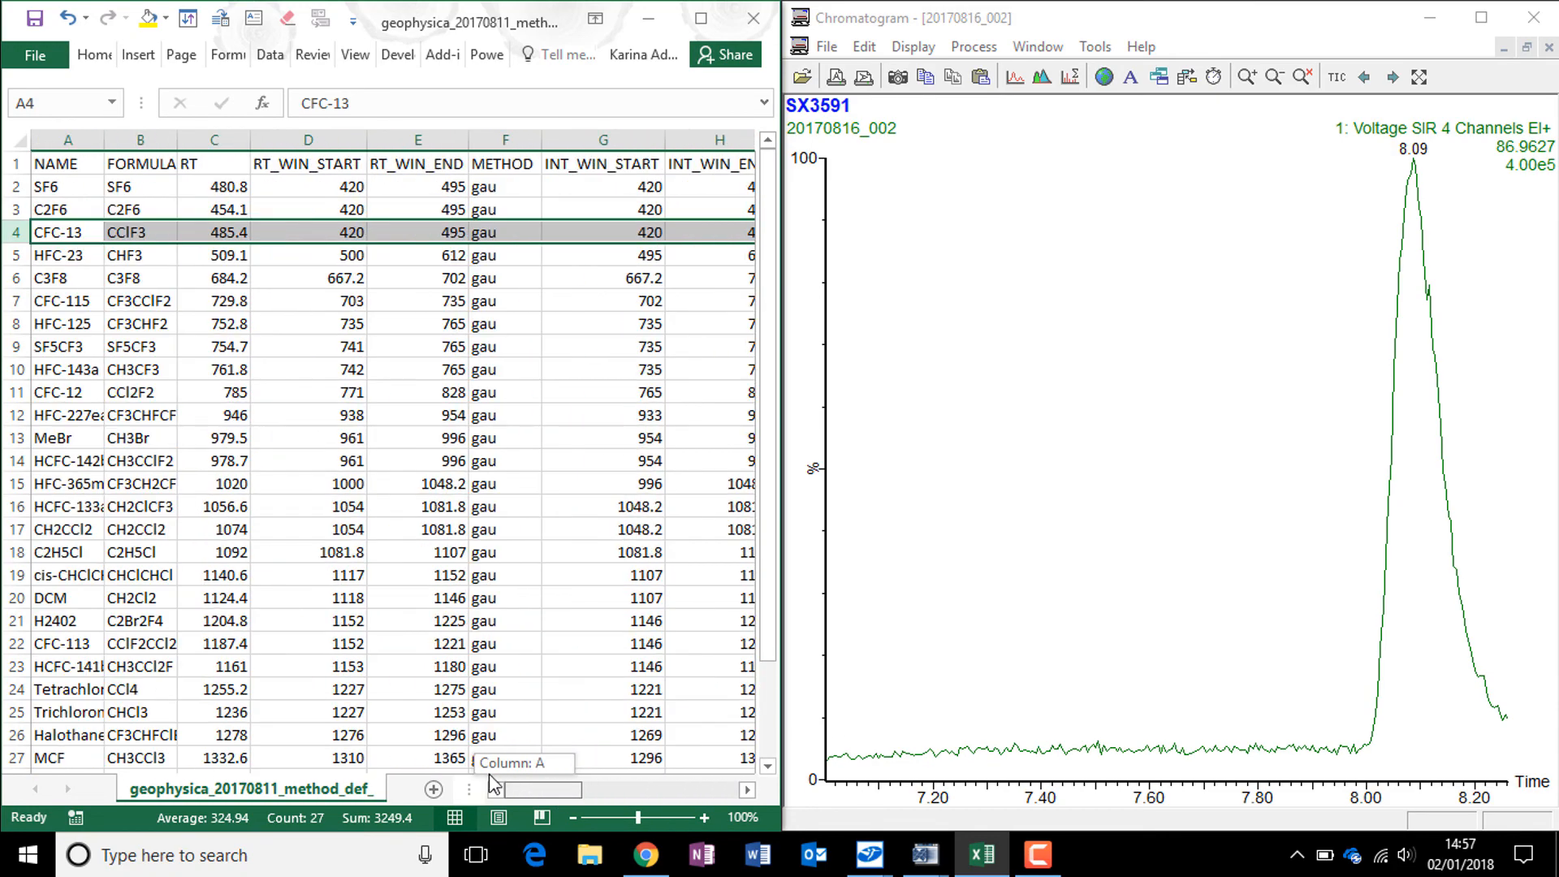
# Save the method definition file, keeping the Text (Tab delimited) format
pyautogui.click(94, 322)
pyautogui.click(35, 17)
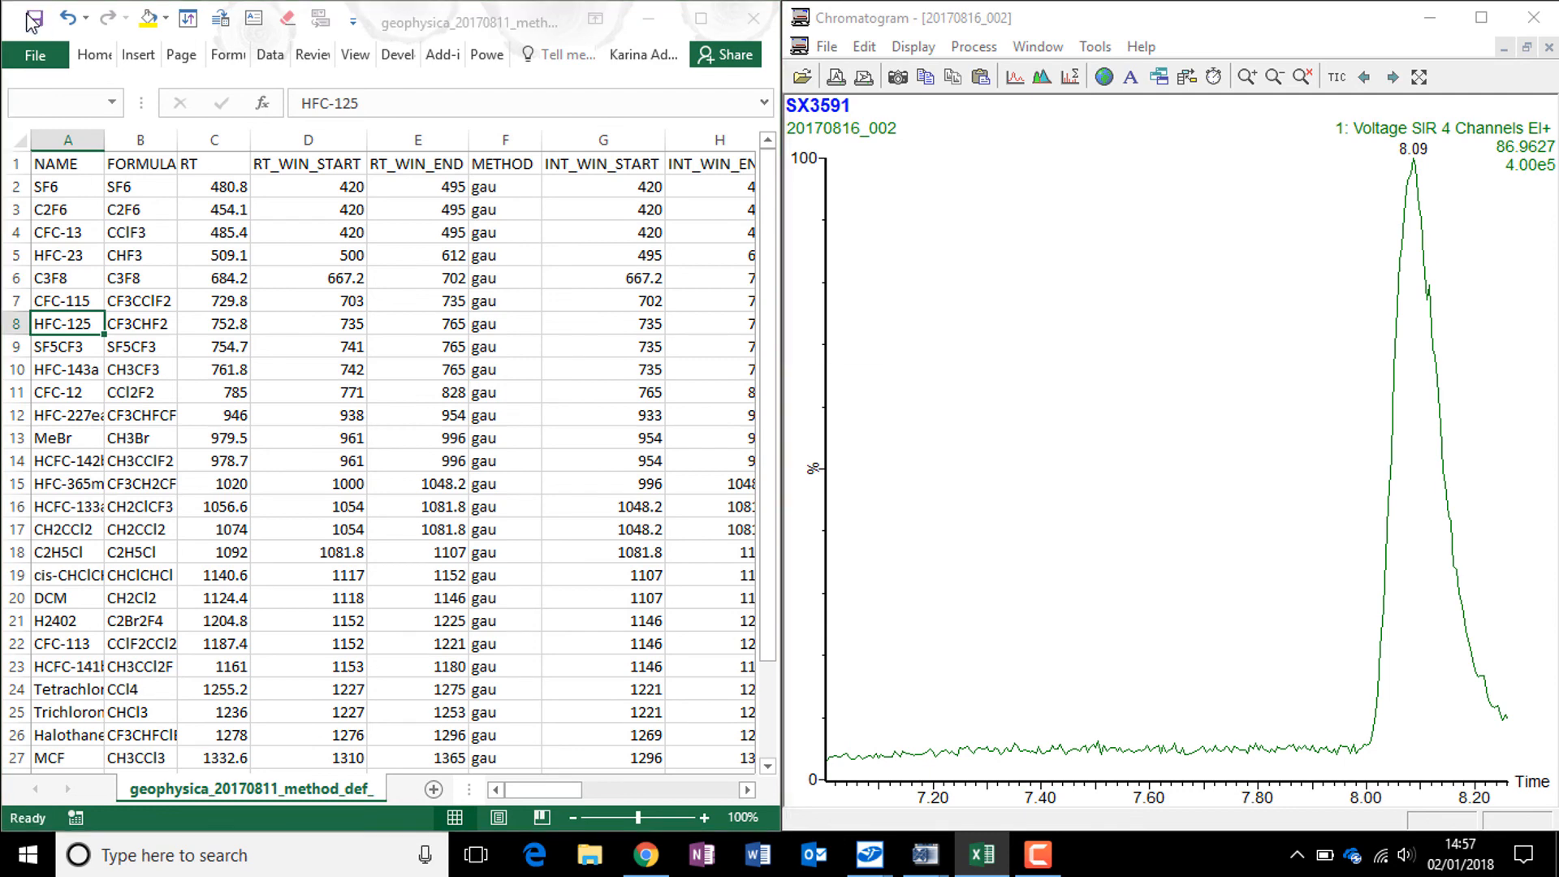
pyautogui.moveTo(704, 414); pyautogui.dragTo(399, 334)
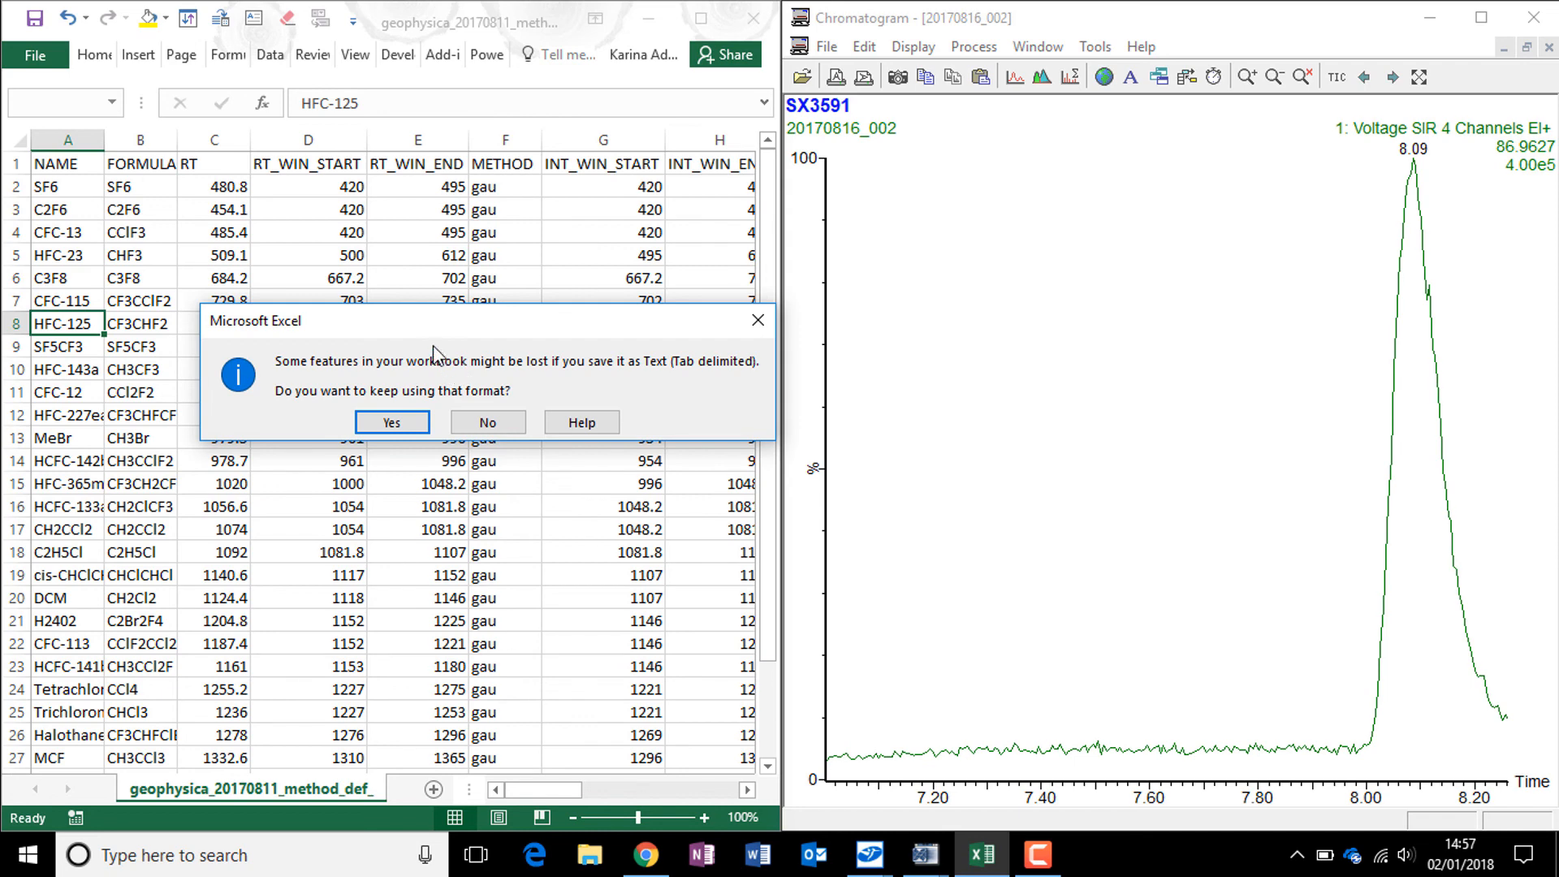
pyautogui.click(398, 423)
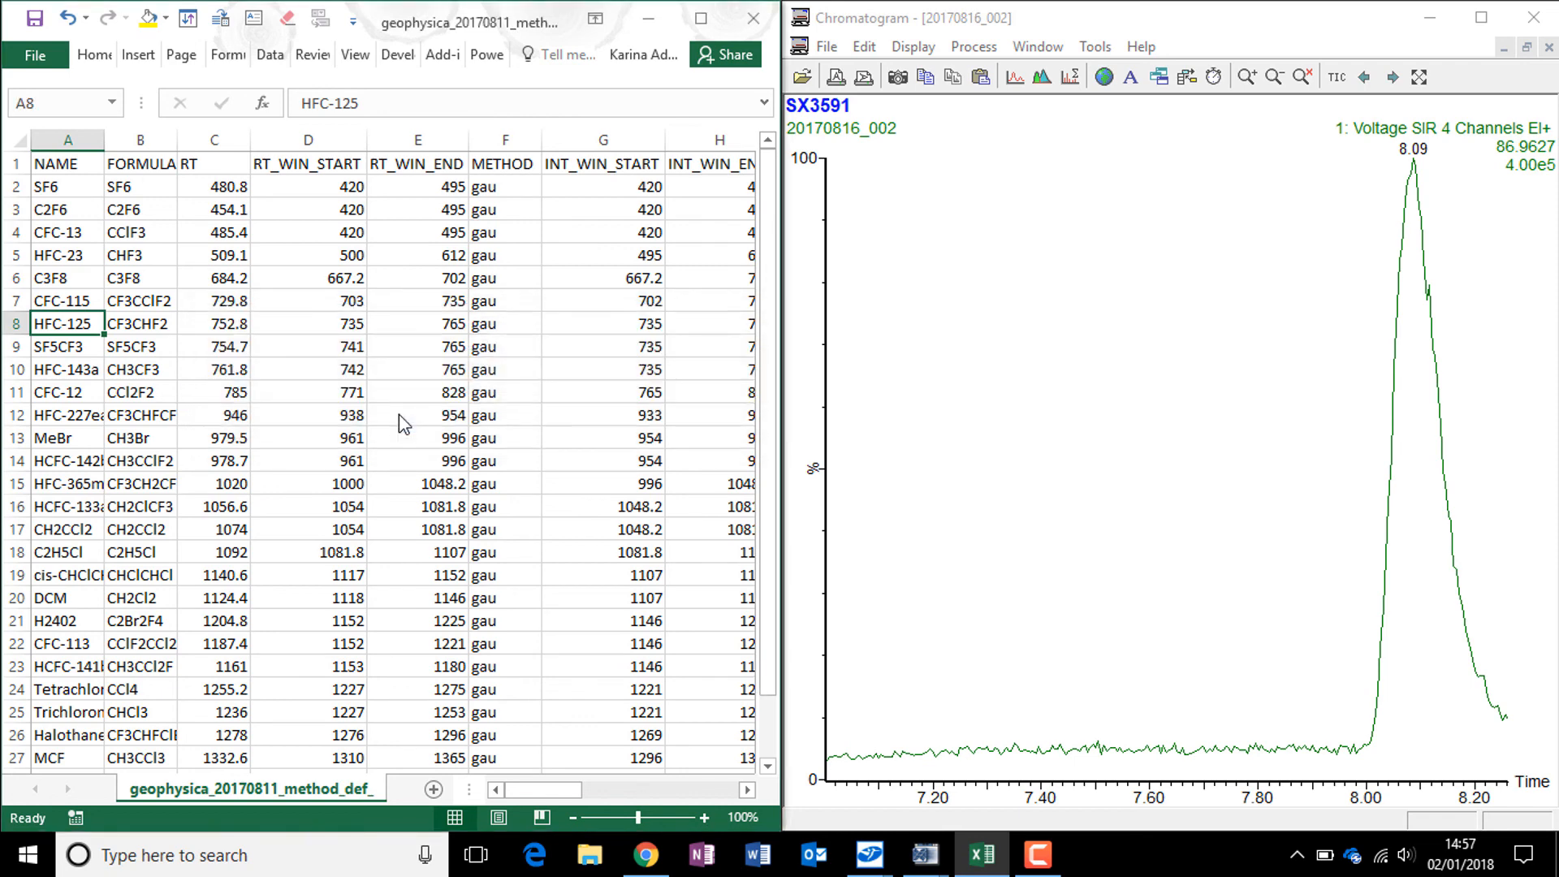
# Close the method definition workbook without saving it again
pyautogui.click(428, 277)
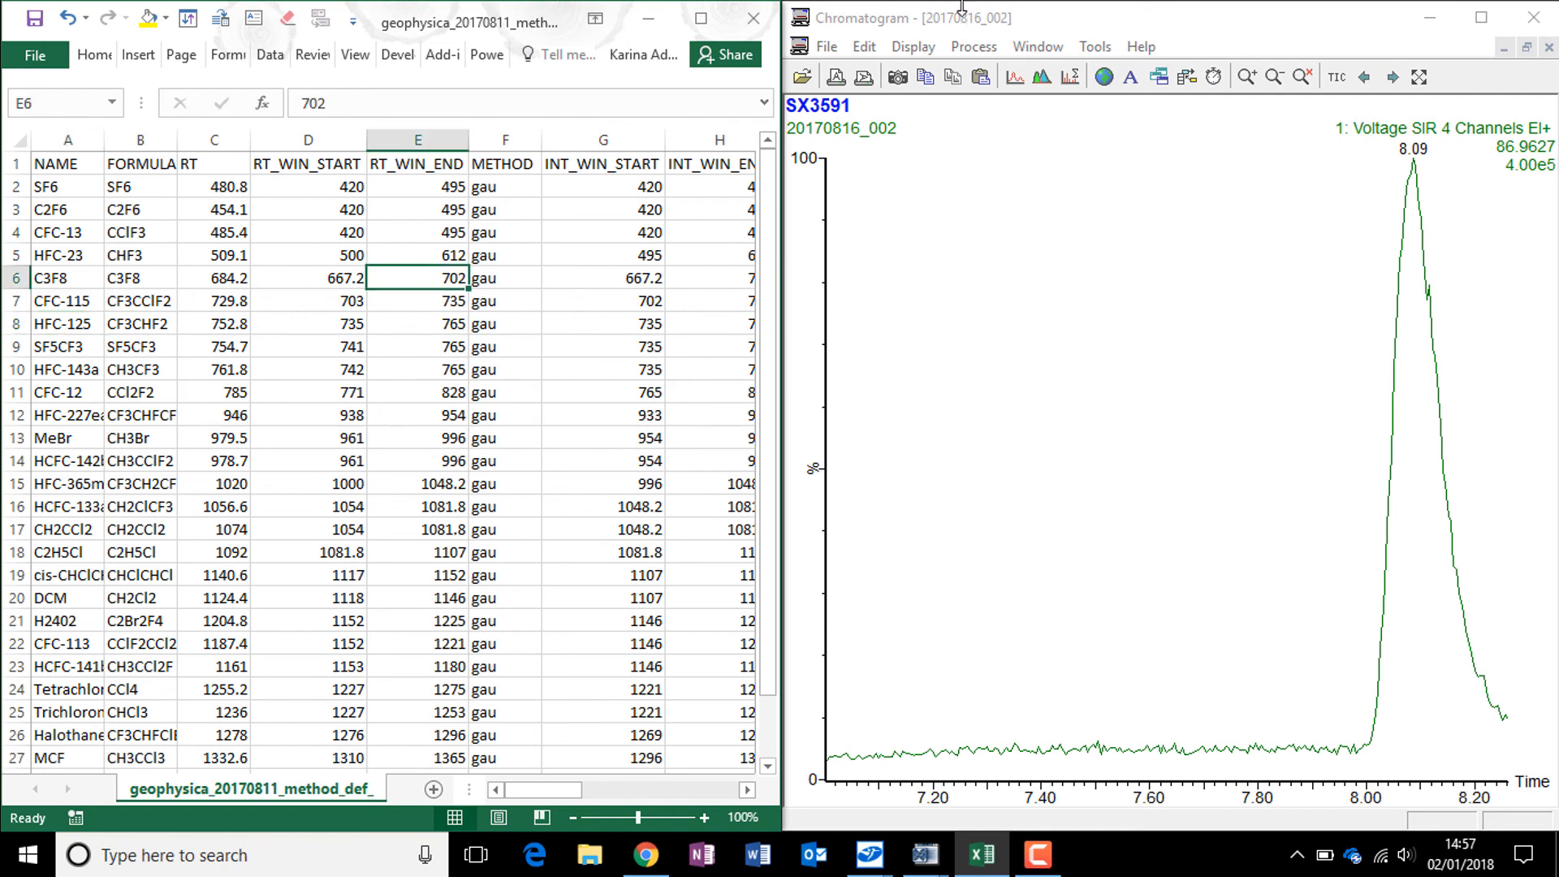
pyautogui.click(755, 20)
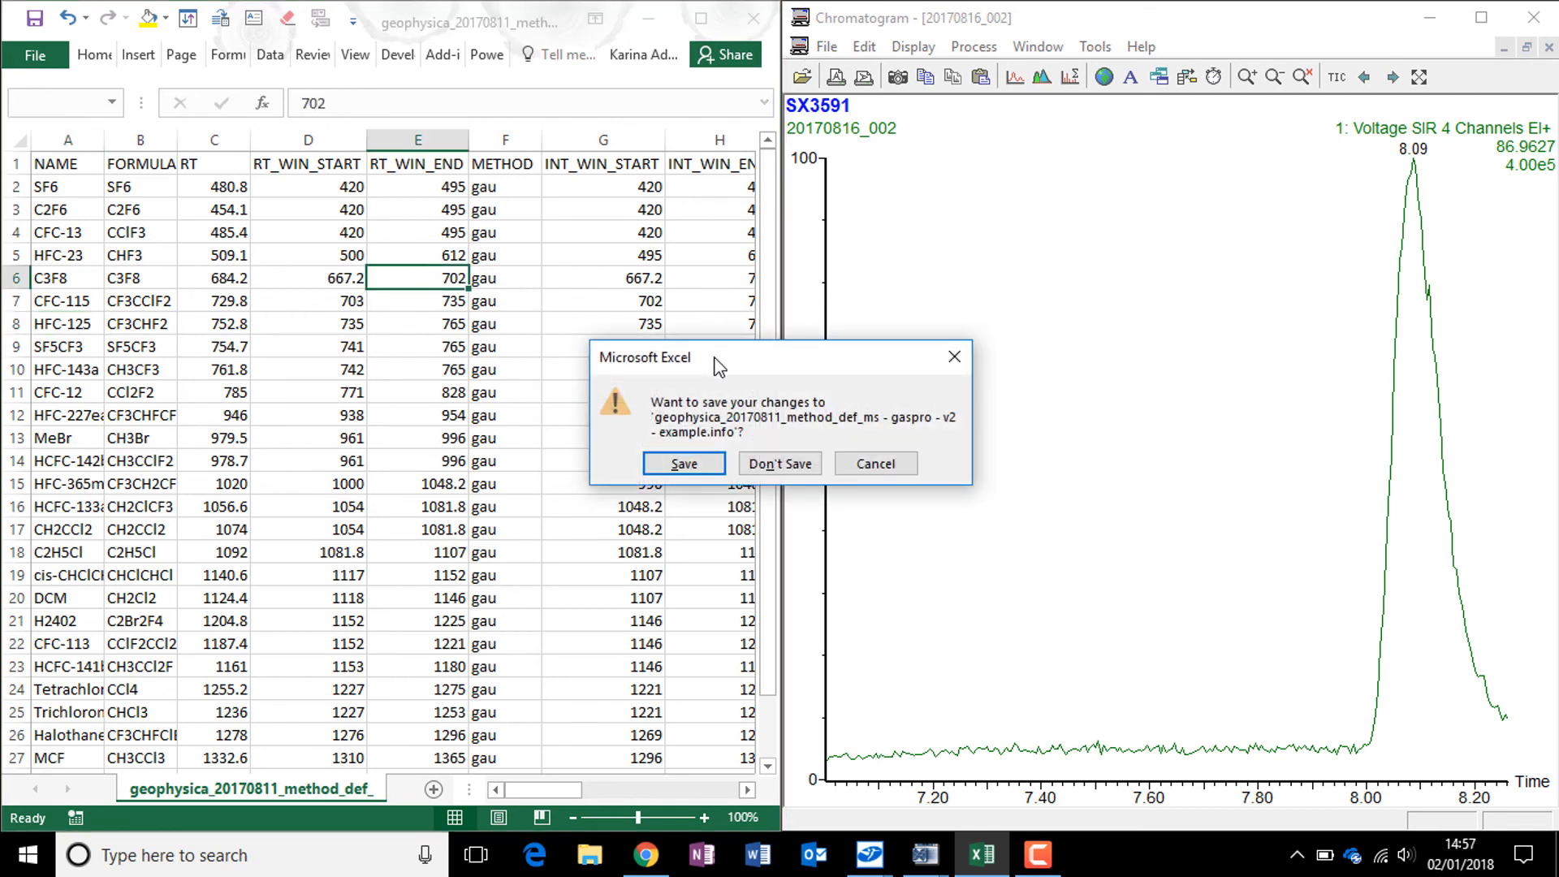
pyautogui.moveTo(718, 365); pyautogui.dragTo(471, 305)
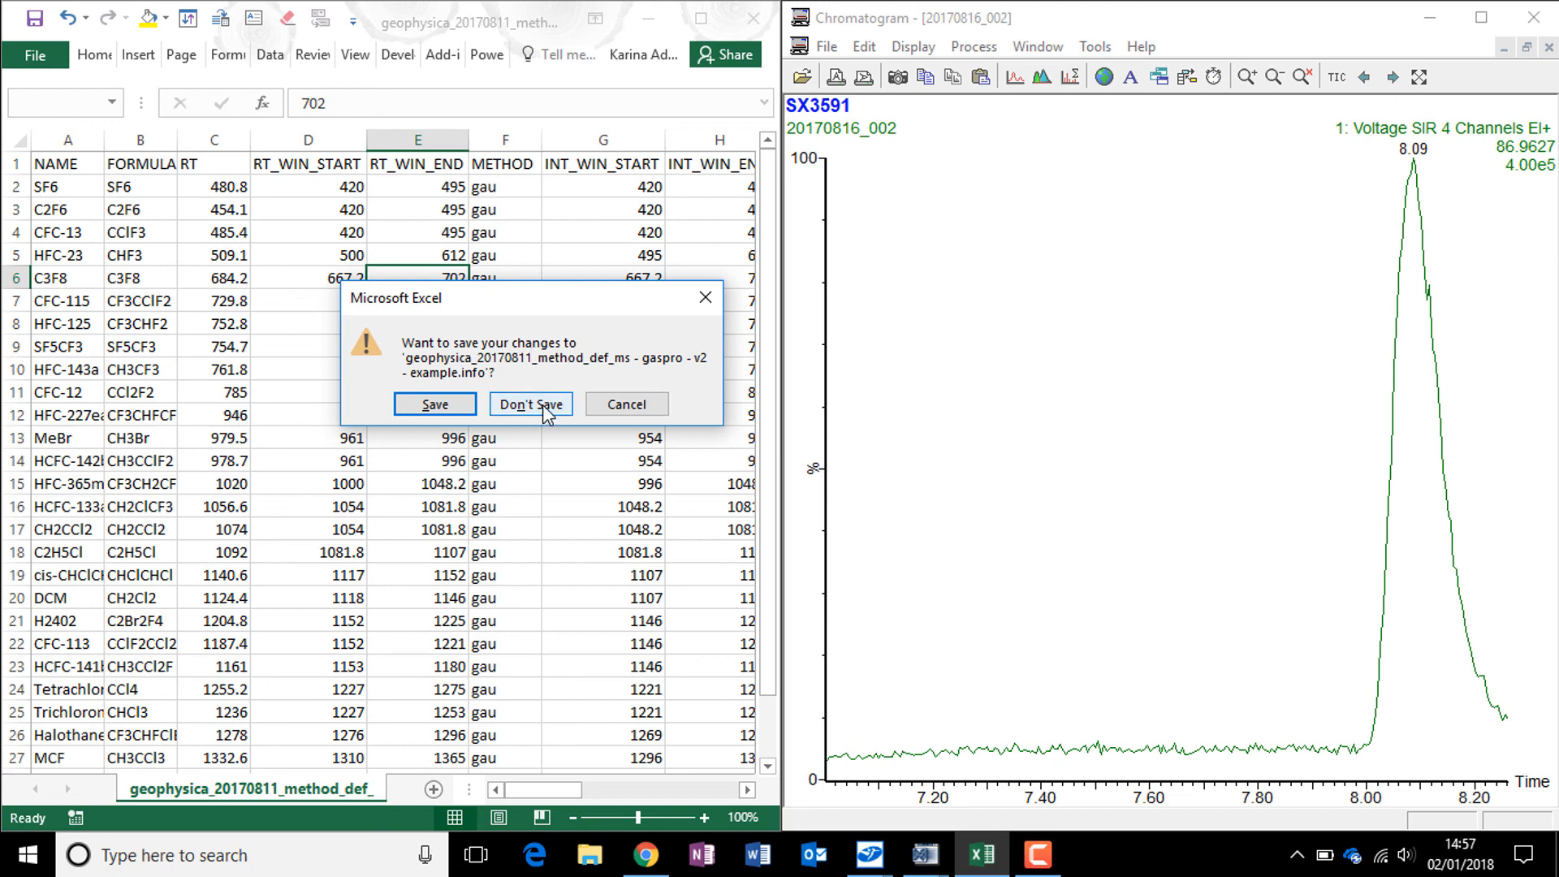
pyautogui.click(531, 404)
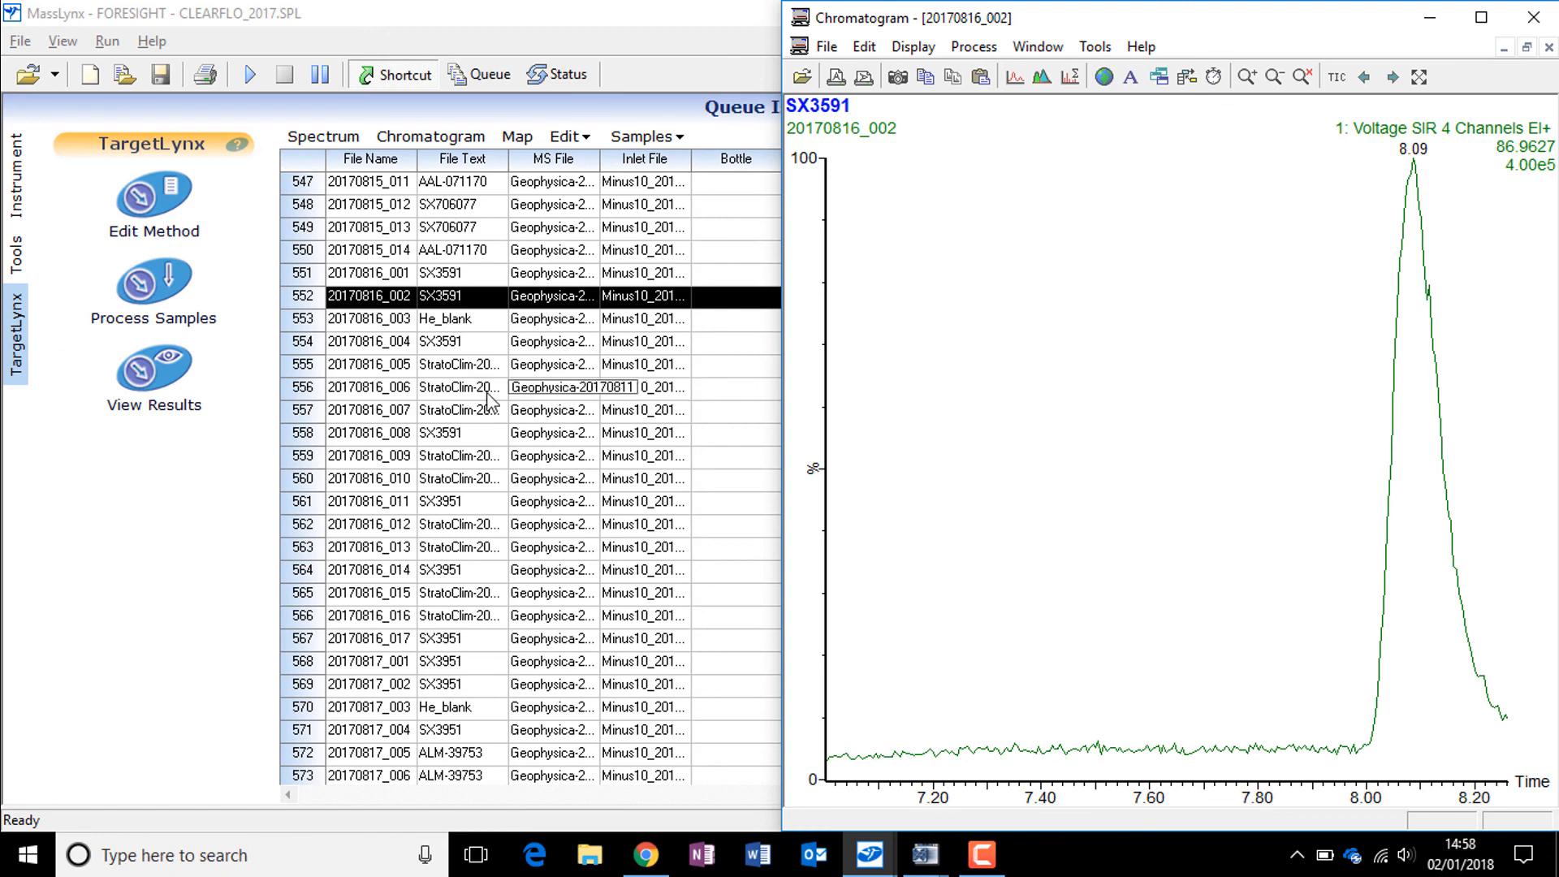